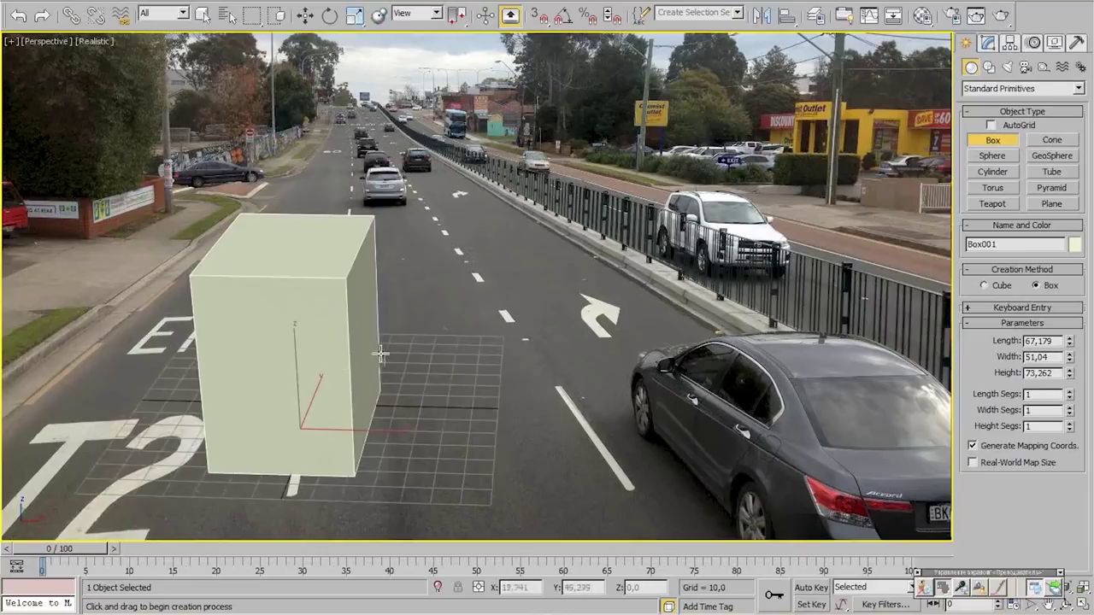
# Reset the scene without saving the changes to the box and road photo setup
pyautogui.keyDown('alt'); pyautogui.moveTo(378, 356); pyautogui.dragTo(369, 332, button='middle'); pyautogui.keyUp('alt')
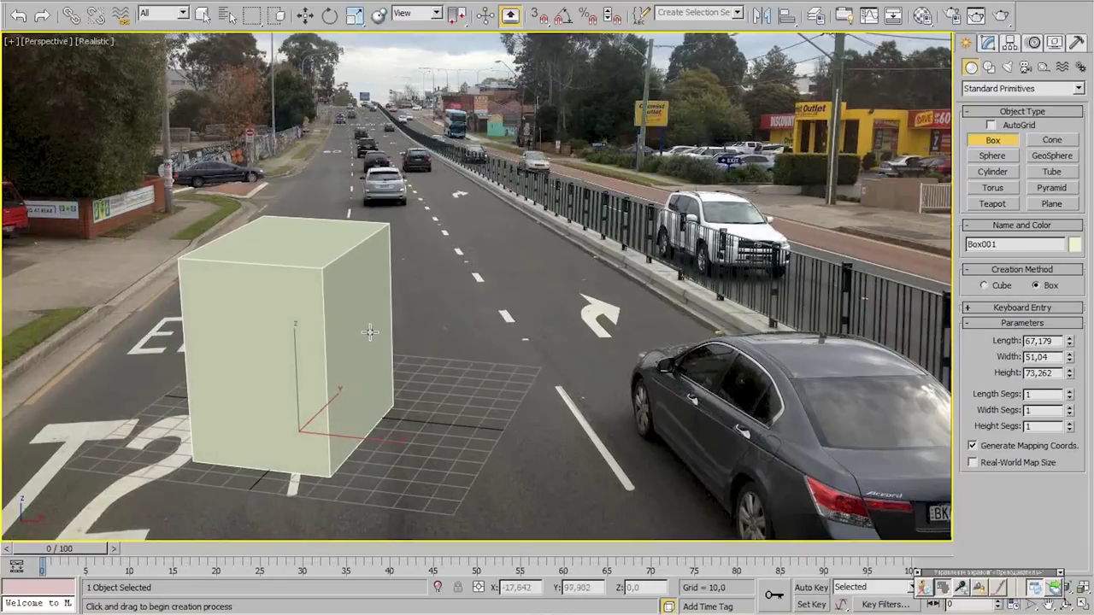
pyautogui.click(22, 9)
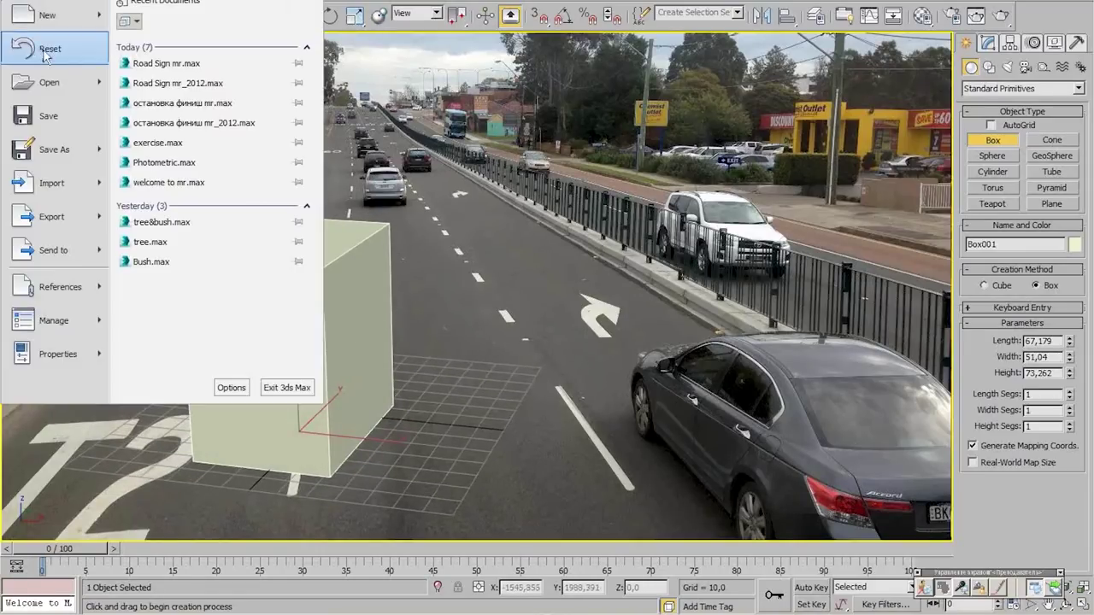
pyautogui.click(47, 53)
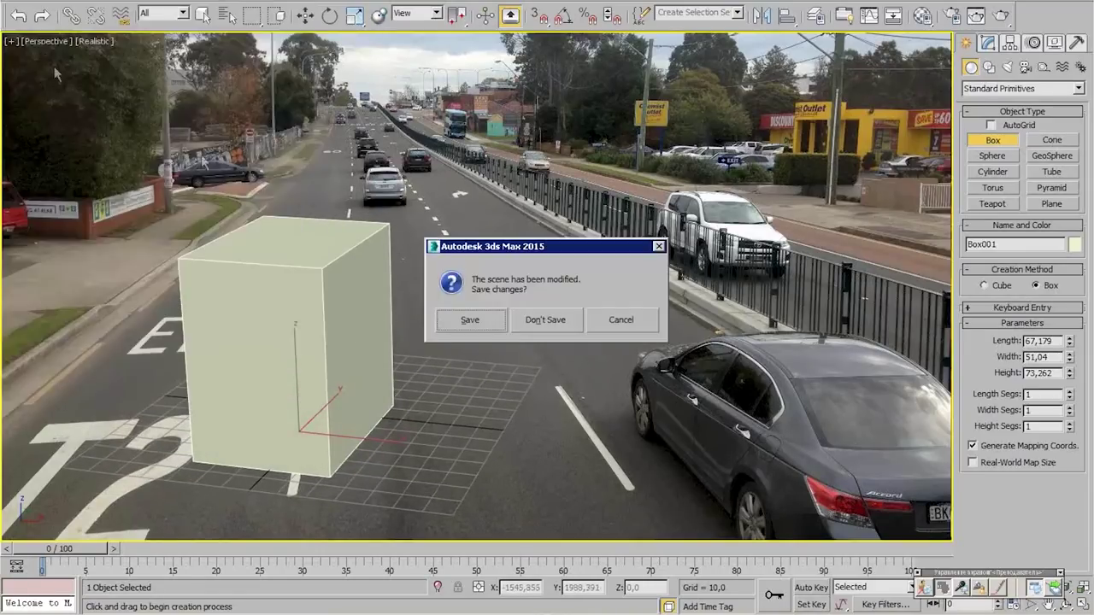
pyautogui.click(543, 319)
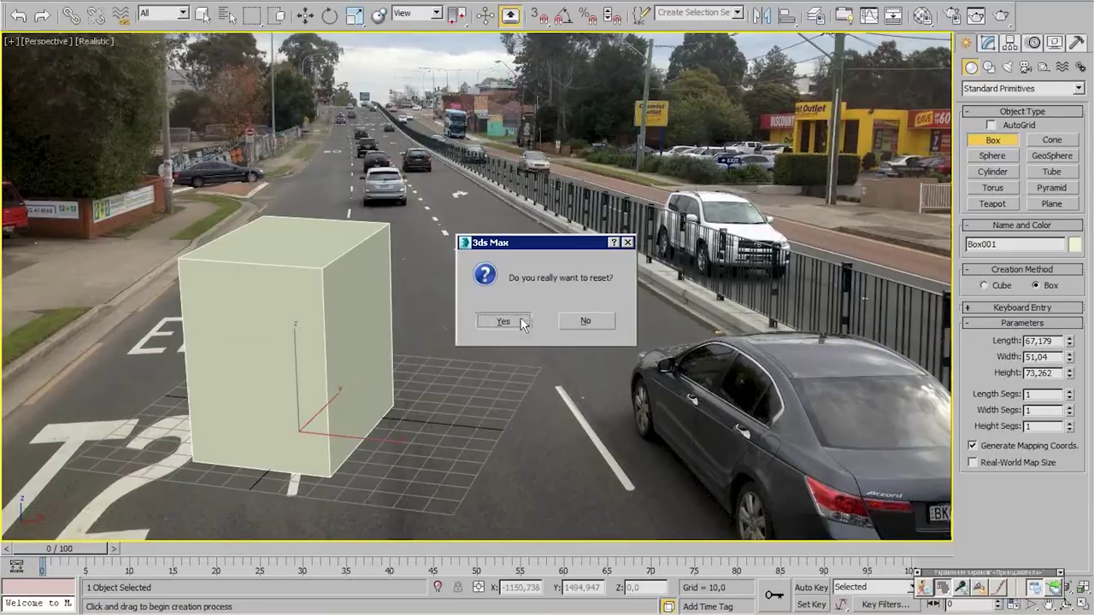
pyautogui.click(521, 319)
# Return to the reset scene in 3ds Max and make the Perspective viewport active
pyautogui.hotkey('alt', 'Tab')
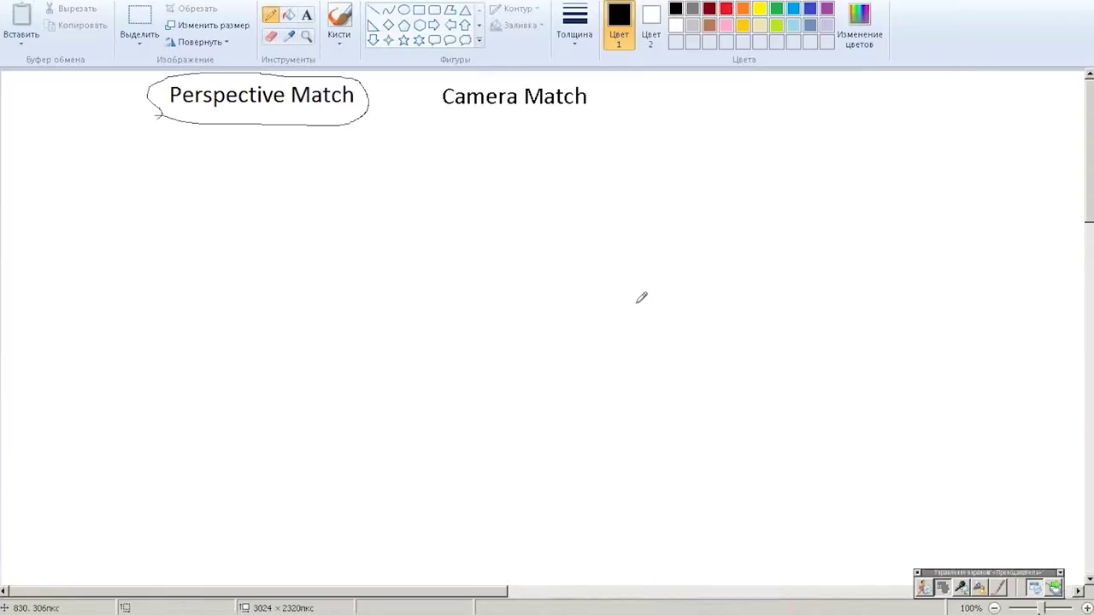
pyautogui.press('super+d')
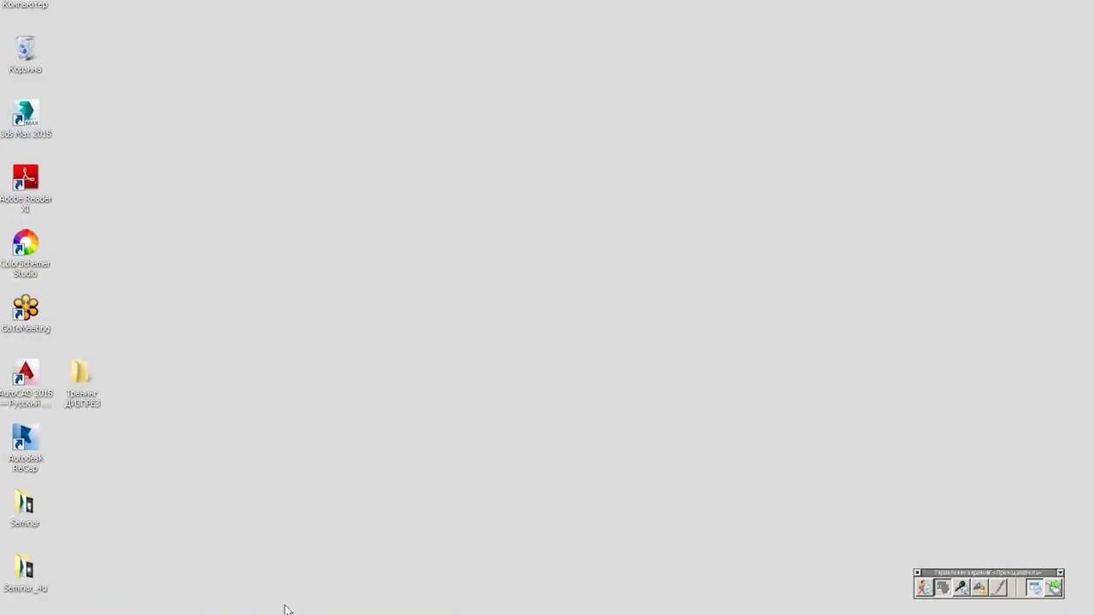
pyautogui.hotkey('alt', 'Tab')
pyautogui.click(632, 212)
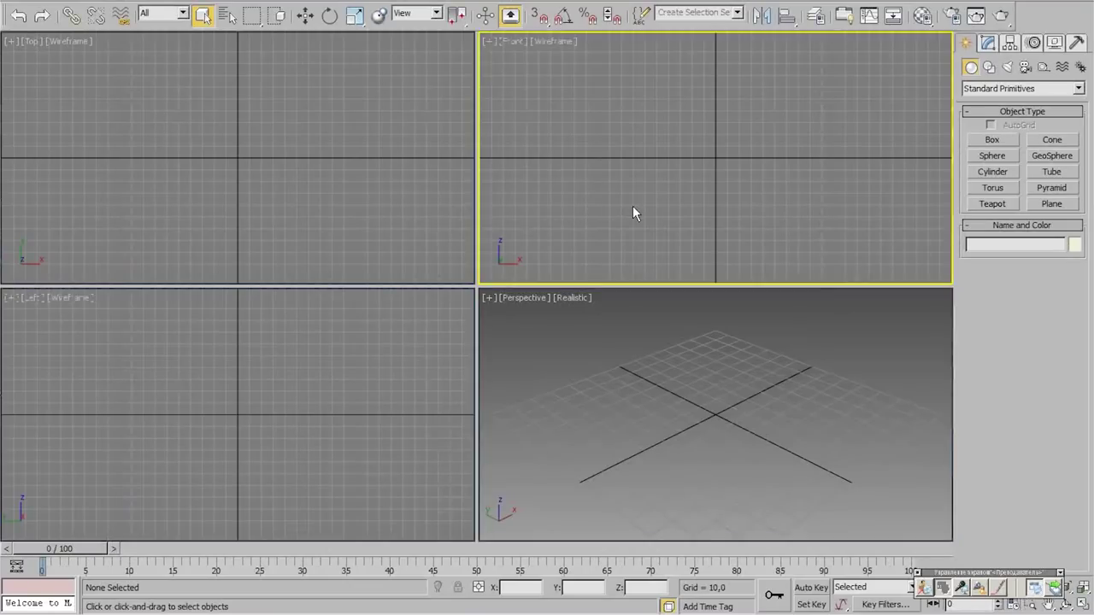
pyautogui.click(610, 384)
# Switch to the file explorer, view the industrial bedroom-PeBJ photo in the Seminar_4u folder, and close the folder window
pyautogui.hotkey('alt', 'Tab')
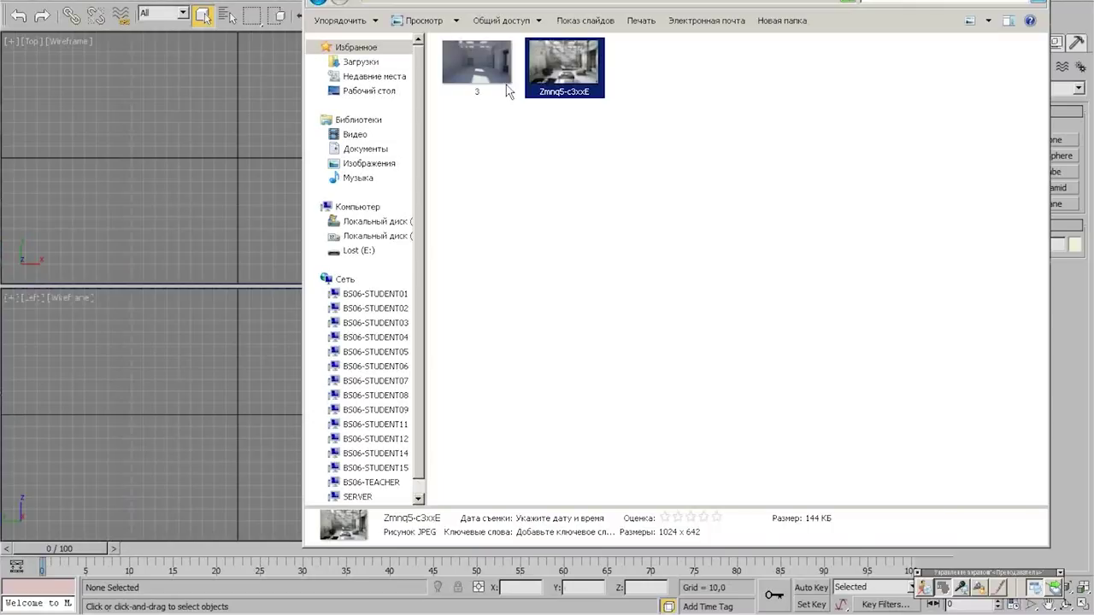
pyautogui.press('BackSpace')
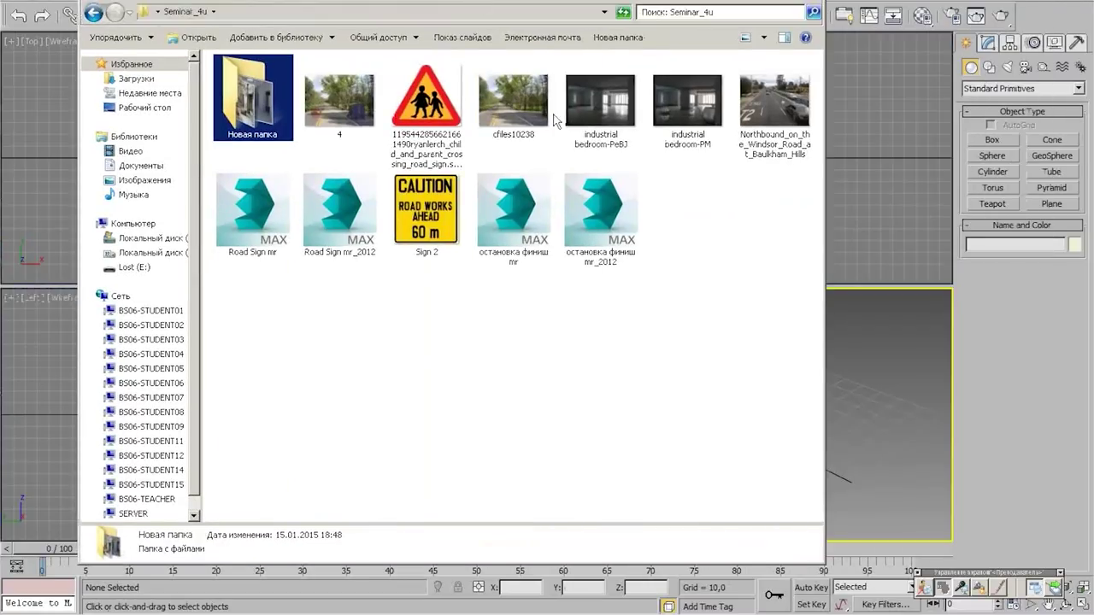
pyautogui.doubleClick(577, 109)
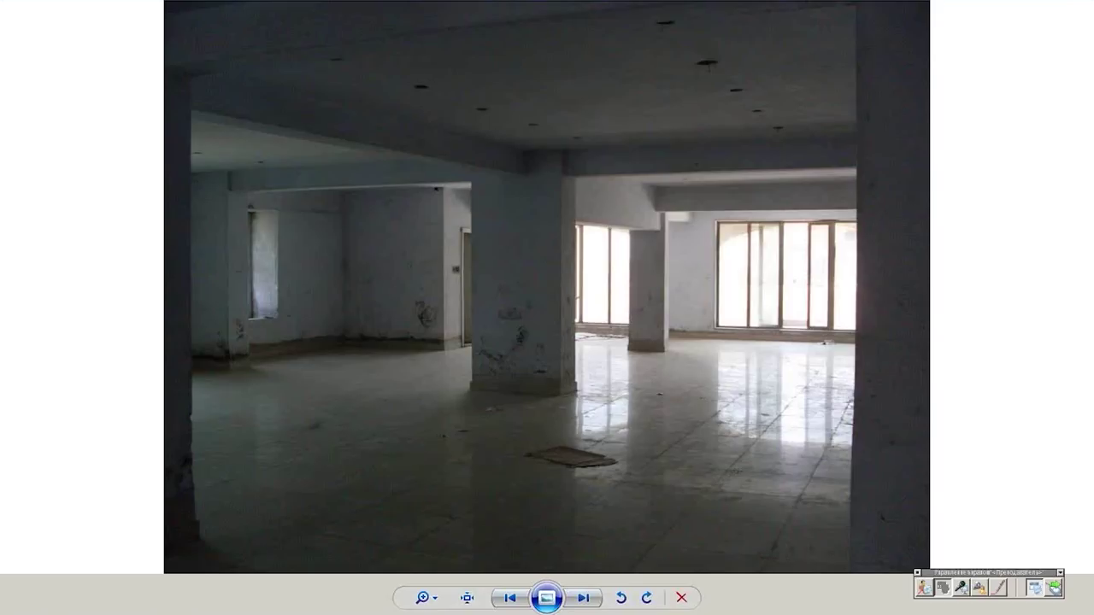
pyautogui.press('Escape')
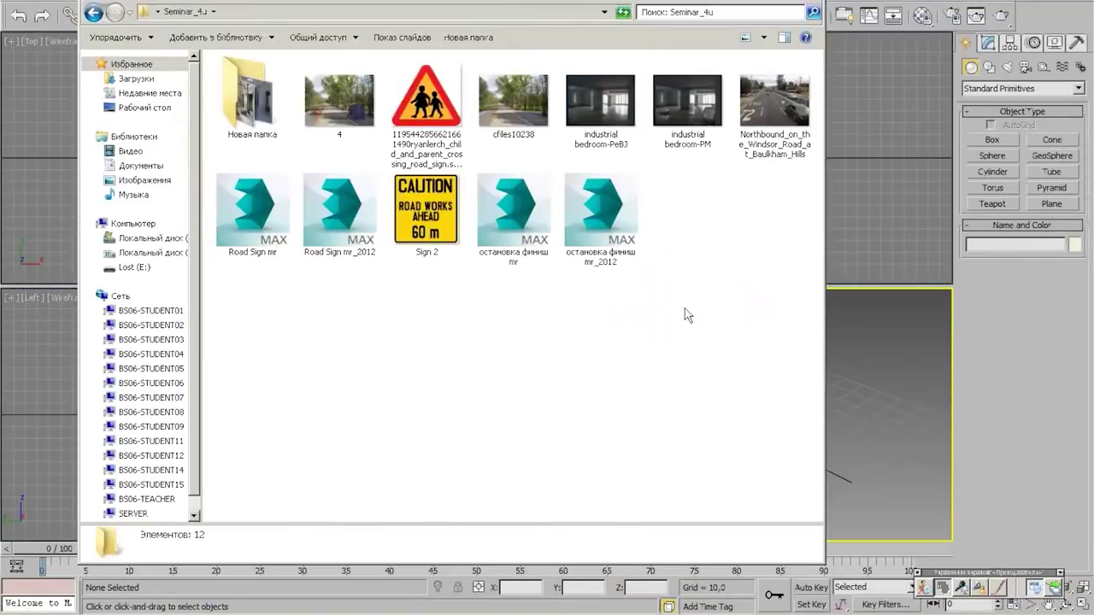
pyautogui.click(795, 3)
# Assign a Bitmap map with the image cfiles10238.jpg as the scene's environment map and close the environment settings
pyautogui.keyDown('alt'); pyautogui.moveTo(669, 374); pyautogui.dragTo(703, 436, button='middle'); pyautogui.keyUp('alt')
pyautogui.press('8')
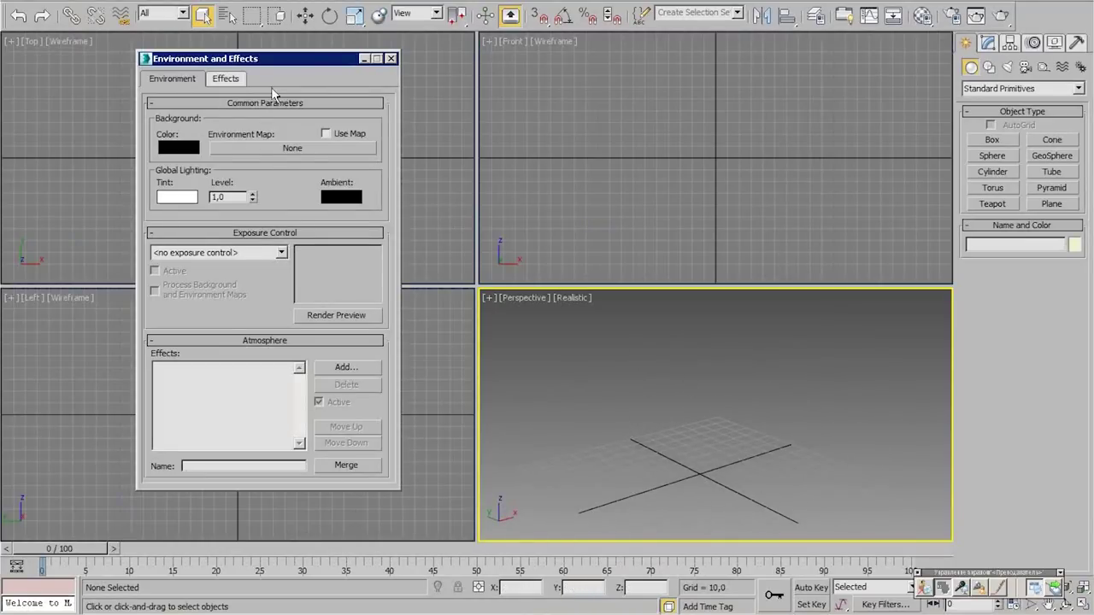
pyautogui.click(288, 153)
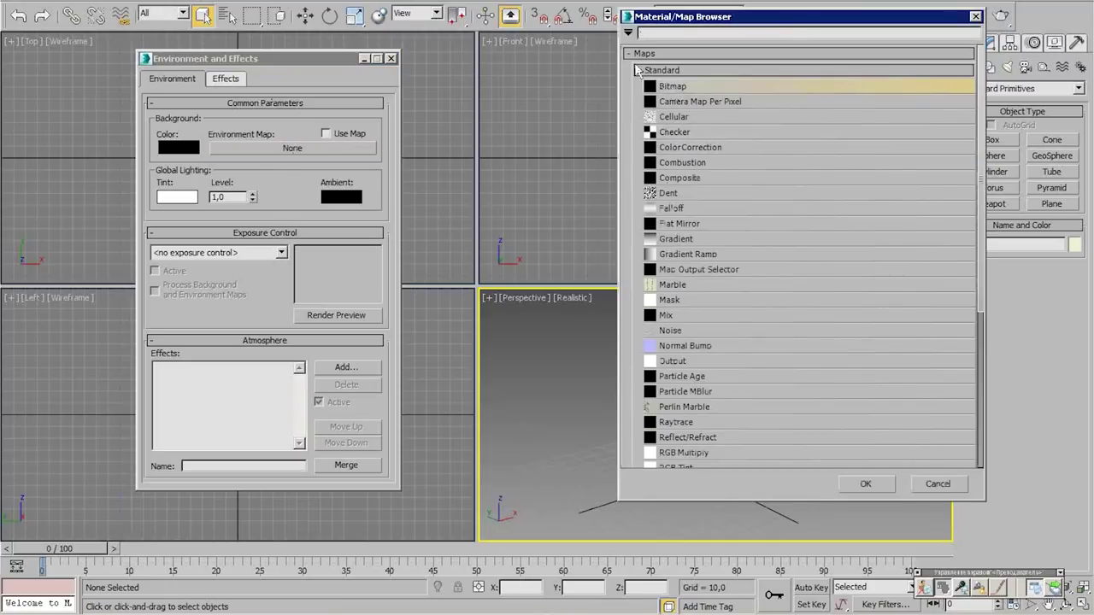
pyautogui.doubleClick(668, 86)
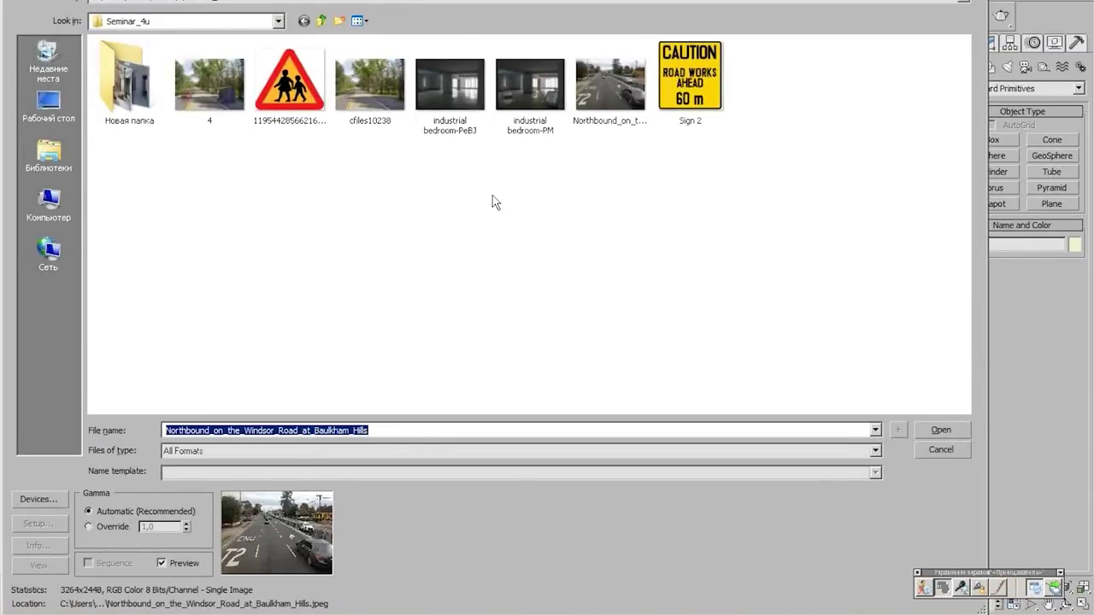
pyautogui.click(458, 83)
pyautogui.click(378, 94)
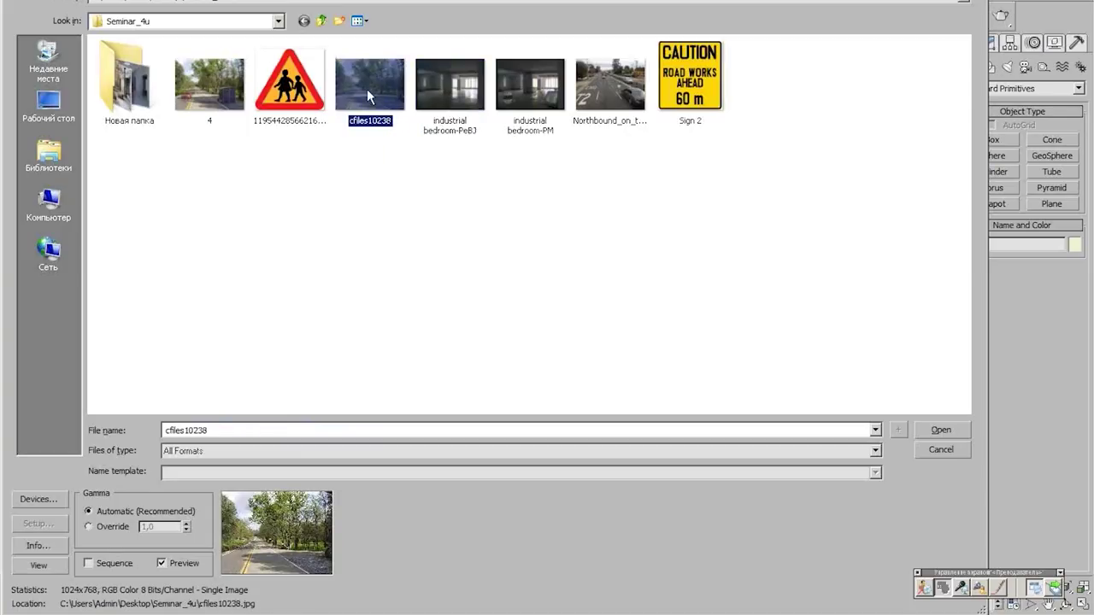
pyautogui.click(414, 152)
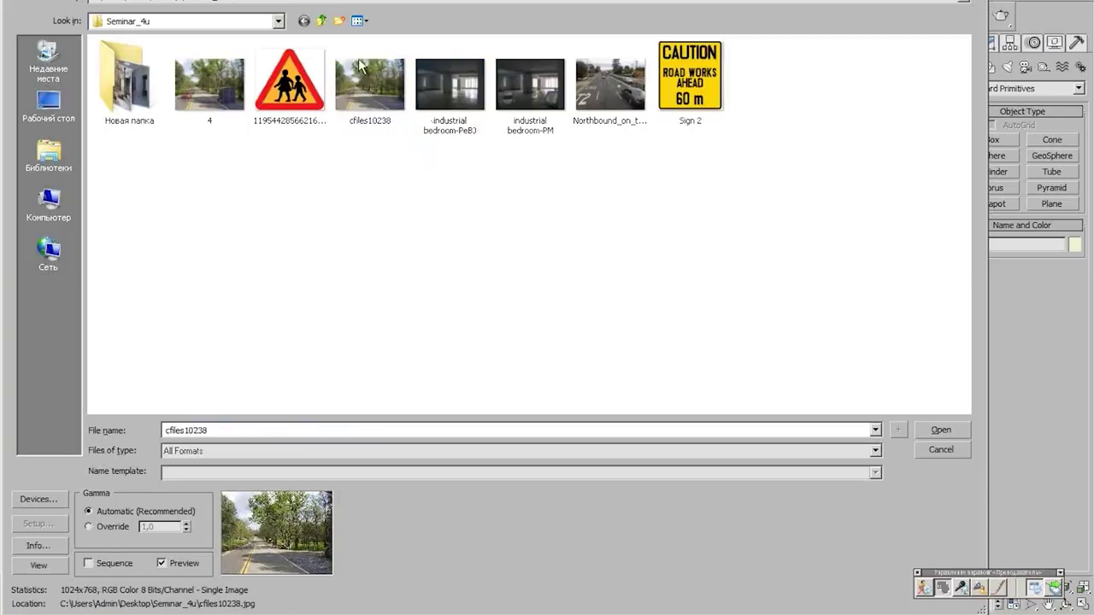
pyautogui.click(363, 98)
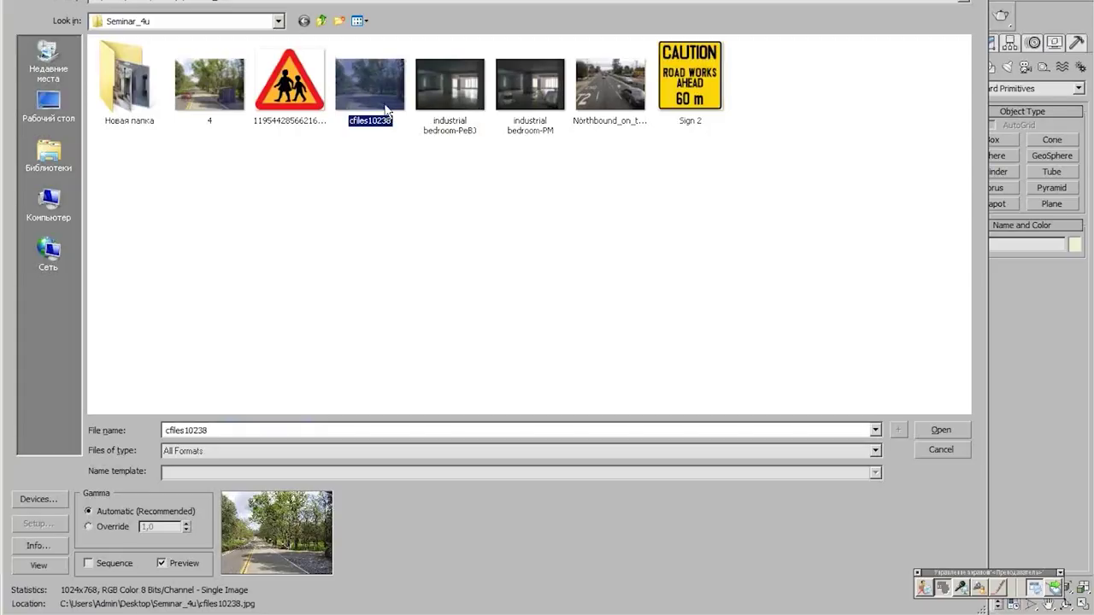
pyautogui.doubleClick(378, 91)
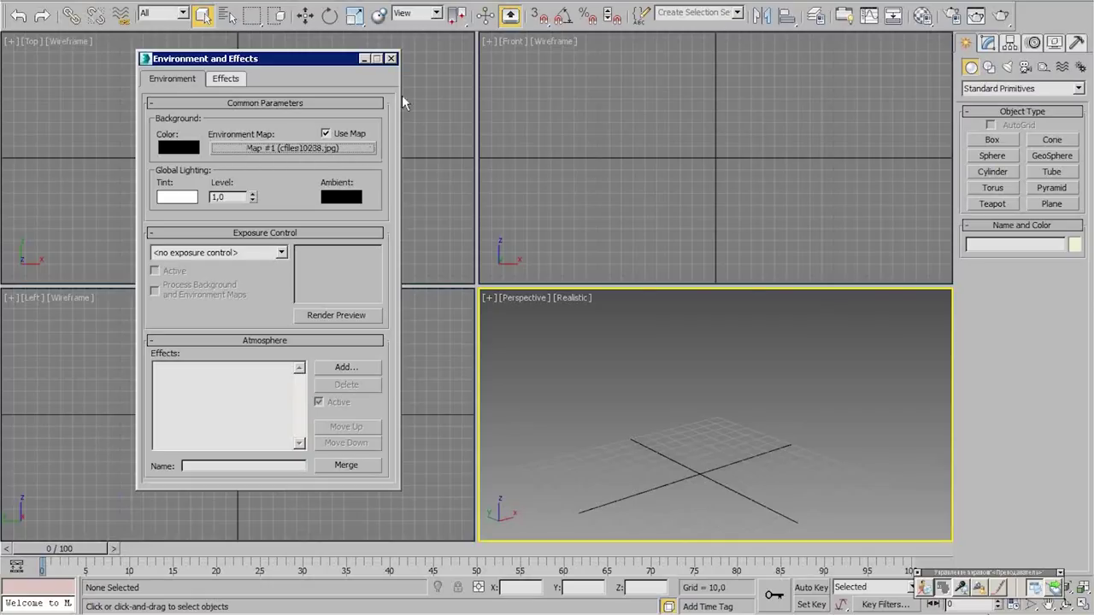
pyautogui.click(391, 58)
# Set the Perspective viewport's background to Environment Background
pyautogui.moveTo(667, 433)
pyautogui.keyDown('alt'); pyautogui.mouseDown(button='middle')
pyautogui.moveTo(697, 439)
pyautogui.moveTo(666, 442)
pyautogui.mouseUp(button='middle'); pyautogui.keyUp('alt')
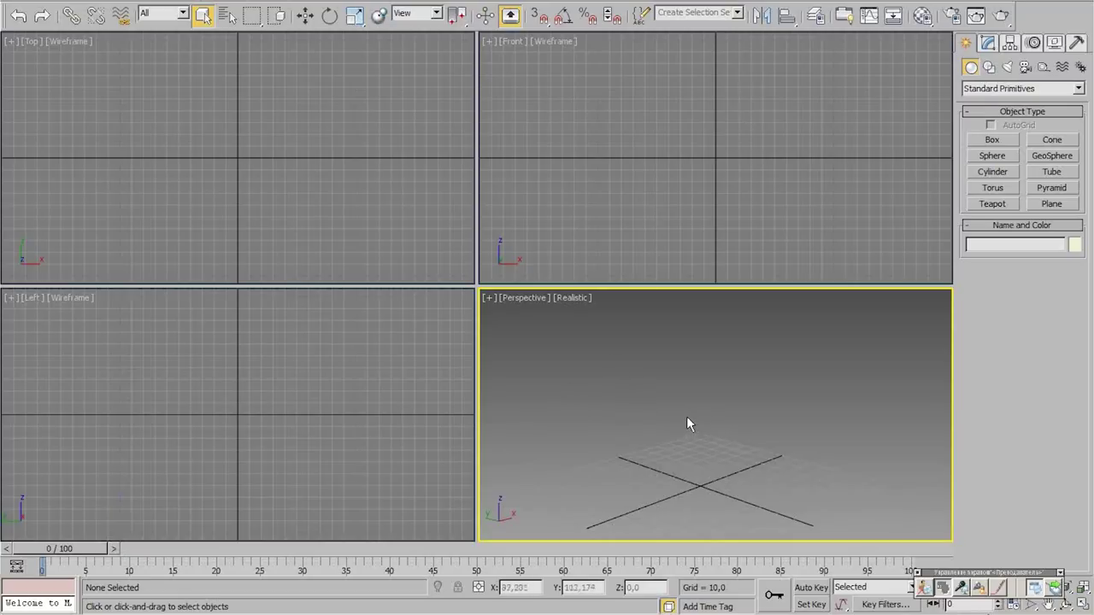
pyautogui.scroll(-4, 652, 388)
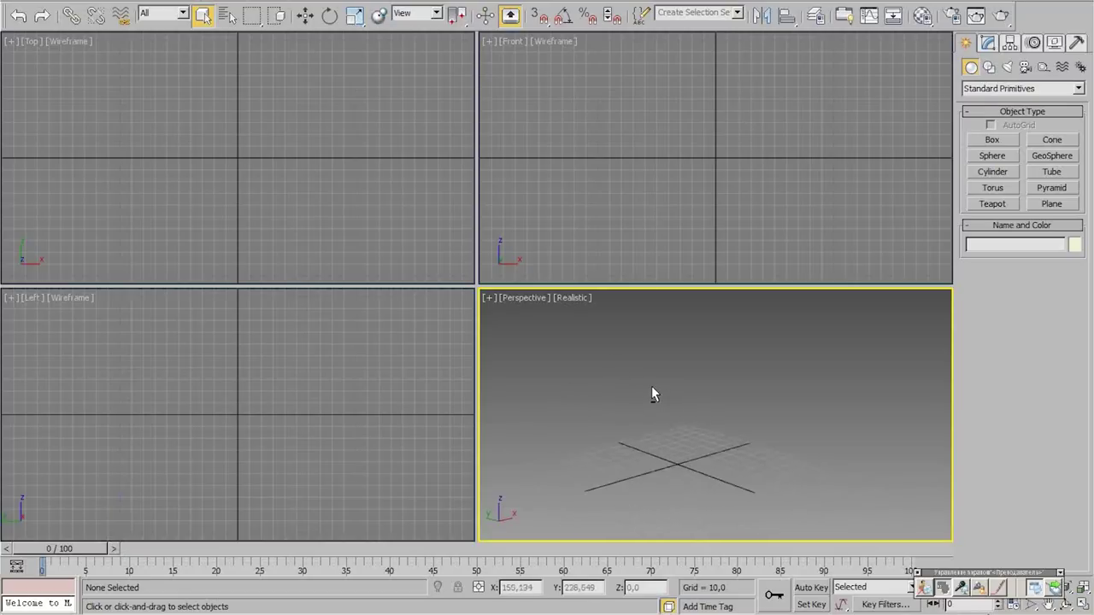
pyautogui.scroll(1, 653, 406)
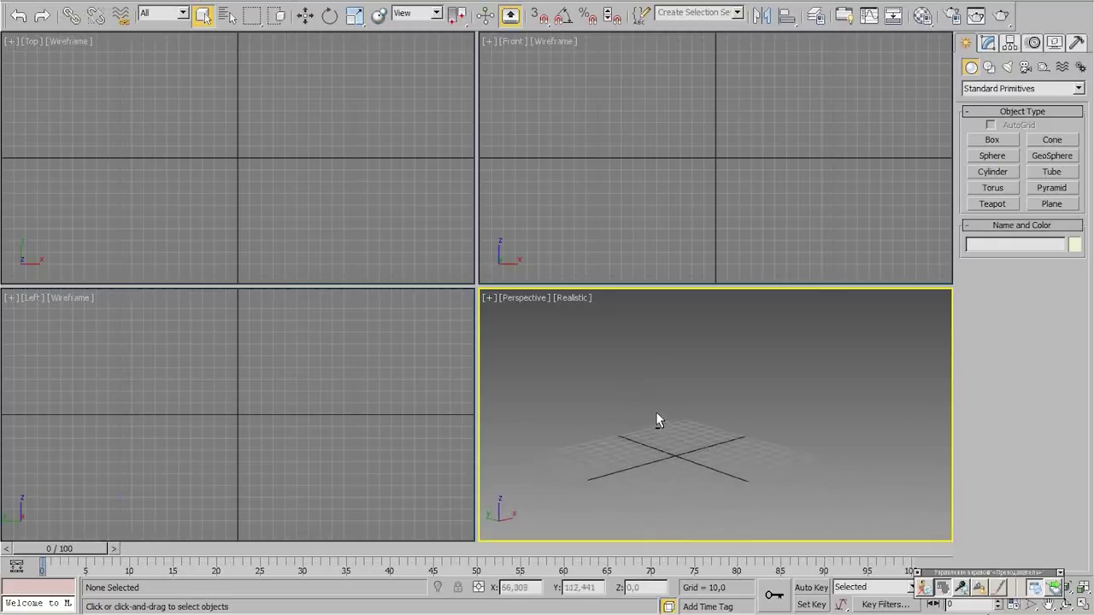
pyautogui.click(572, 298)
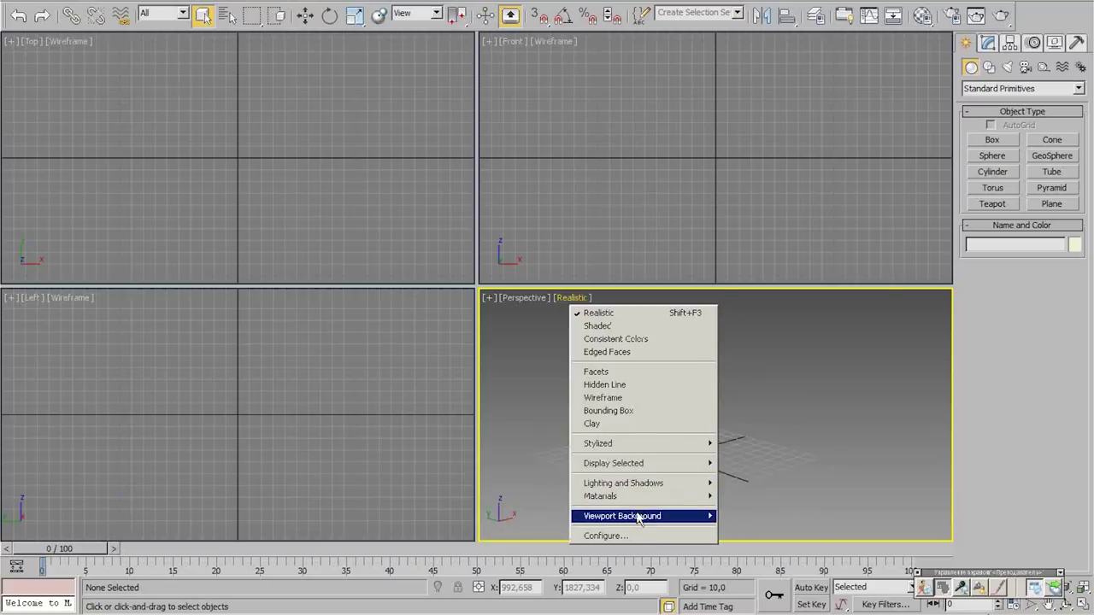
pyautogui.moveTo(637, 519)
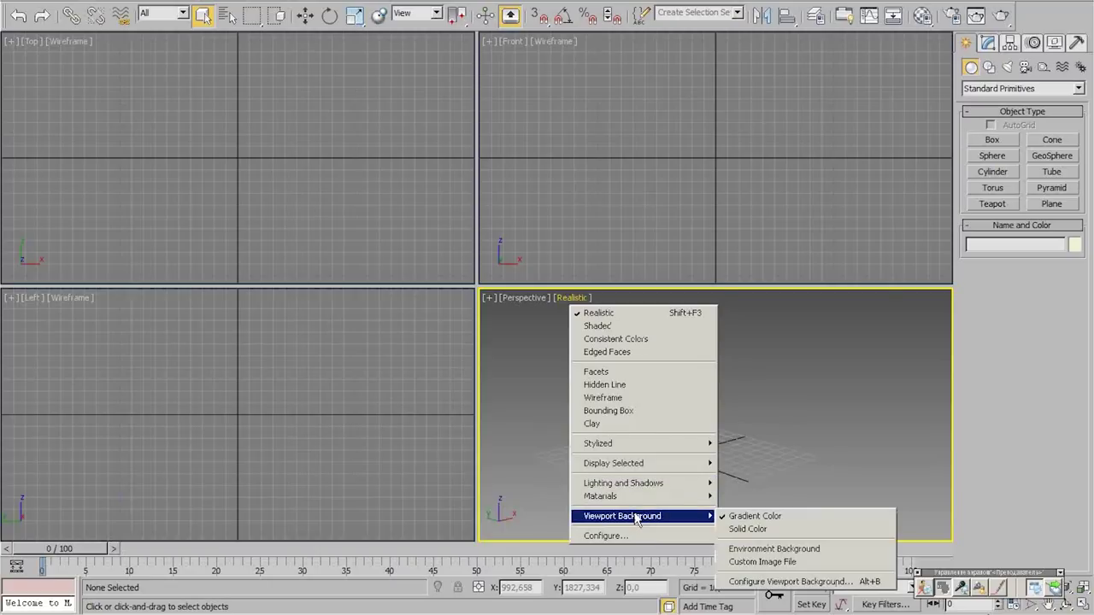
pyautogui.click(802, 549)
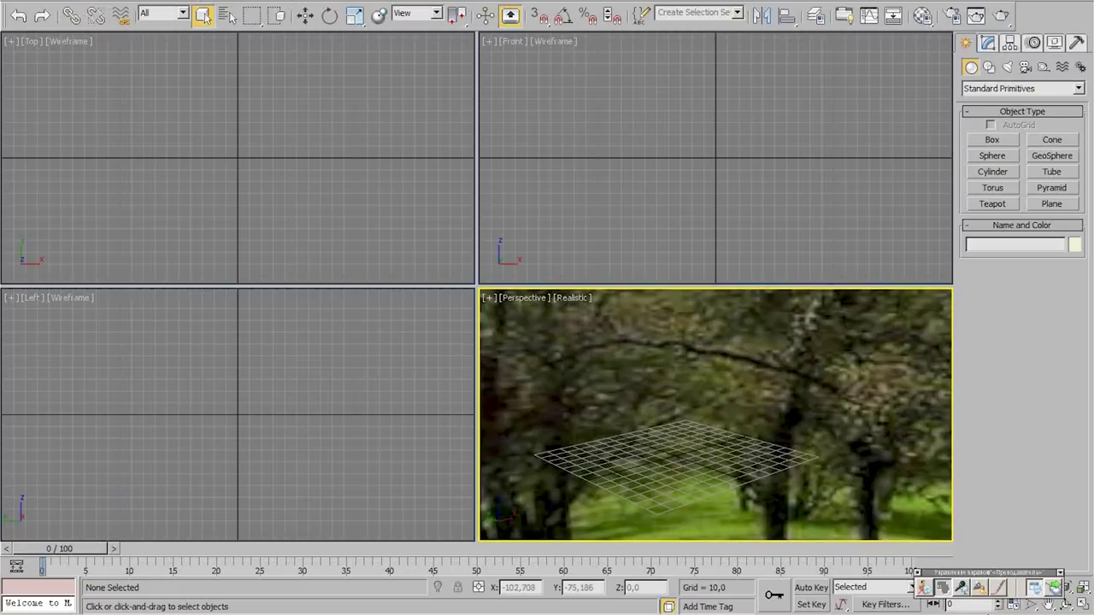
# Switch to Paint and add the text "360 degree panorama" in the empty area below the Perspective Match heading
pyautogui.hotkey('alt', 'Tab')
pyautogui.click(305, 15)
pyautogui.click(201, 265)
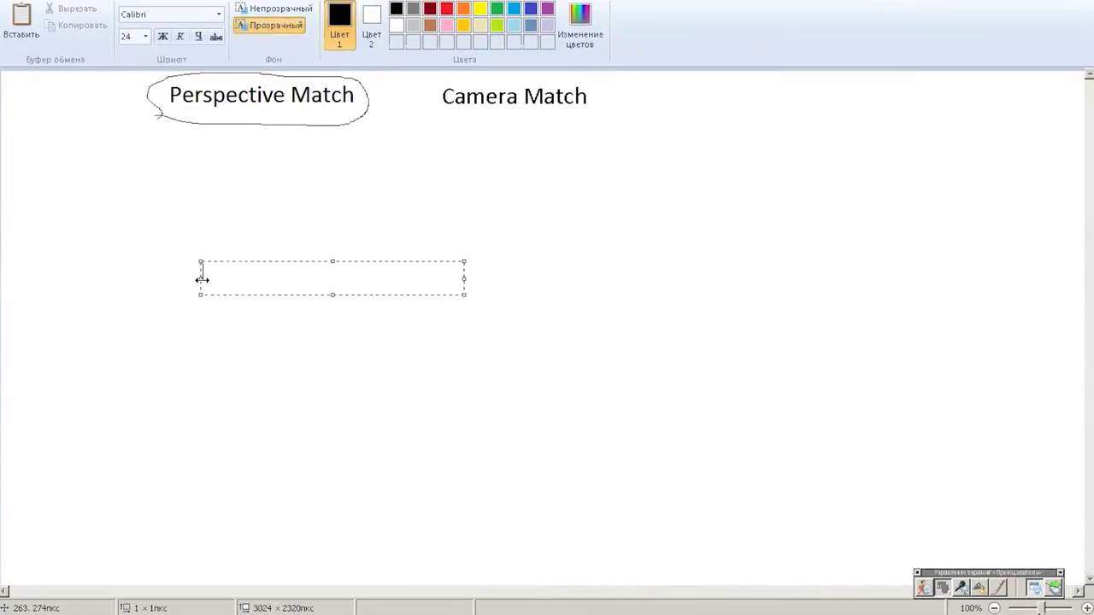
pyautogui.write('360 degree')
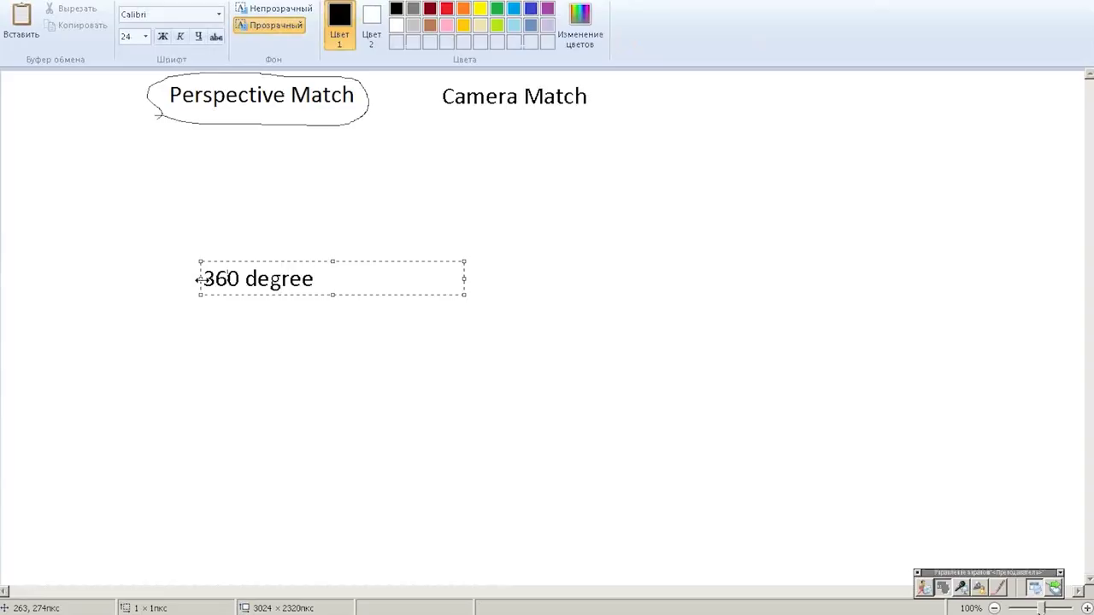
pyautogui.write(' panorama')
pyautogui.click(230, 340)
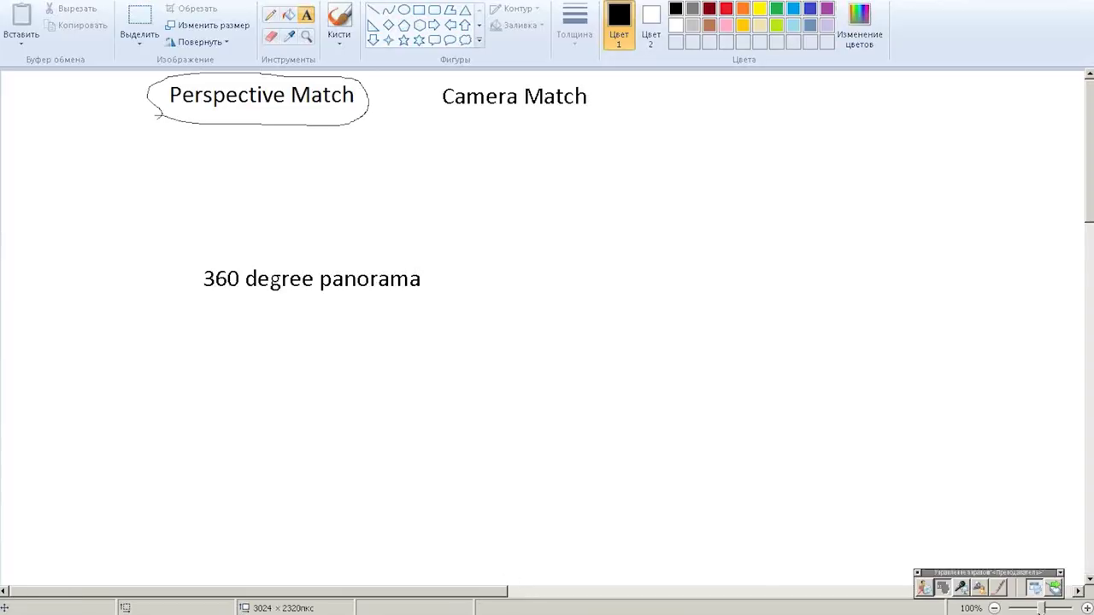
# Switch to the file explorer, view the cfiles10238 road photo at full size, and return to 3ds Max
pyautogui.hotkey('alt', 'Tab')
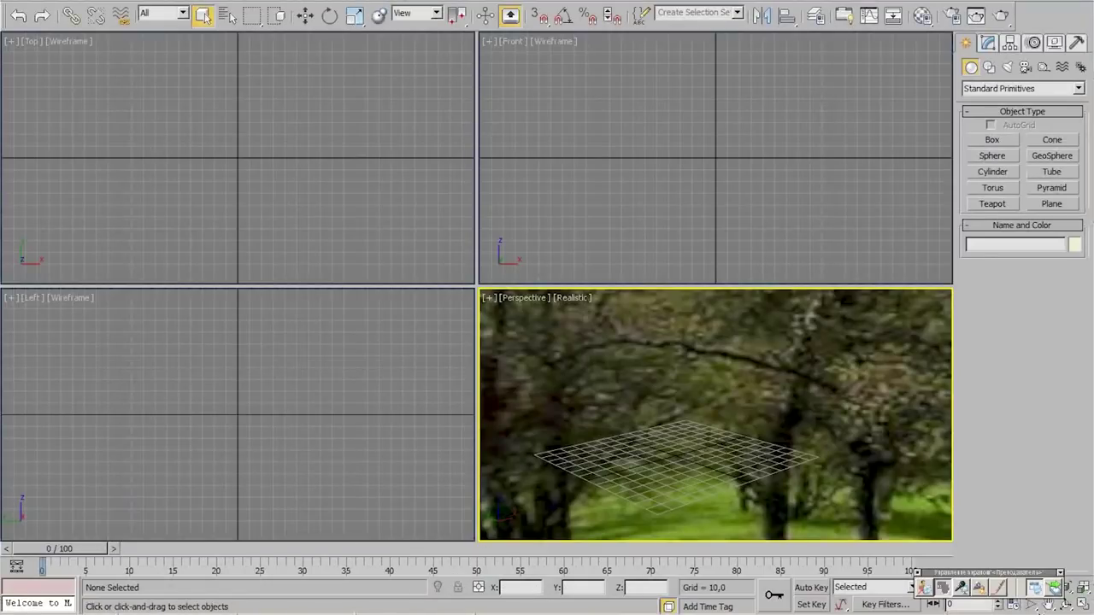
pyautogui.hotkey('alt', 'Tab')
pyautogui.press('Left')
pyautogui.press('Return')
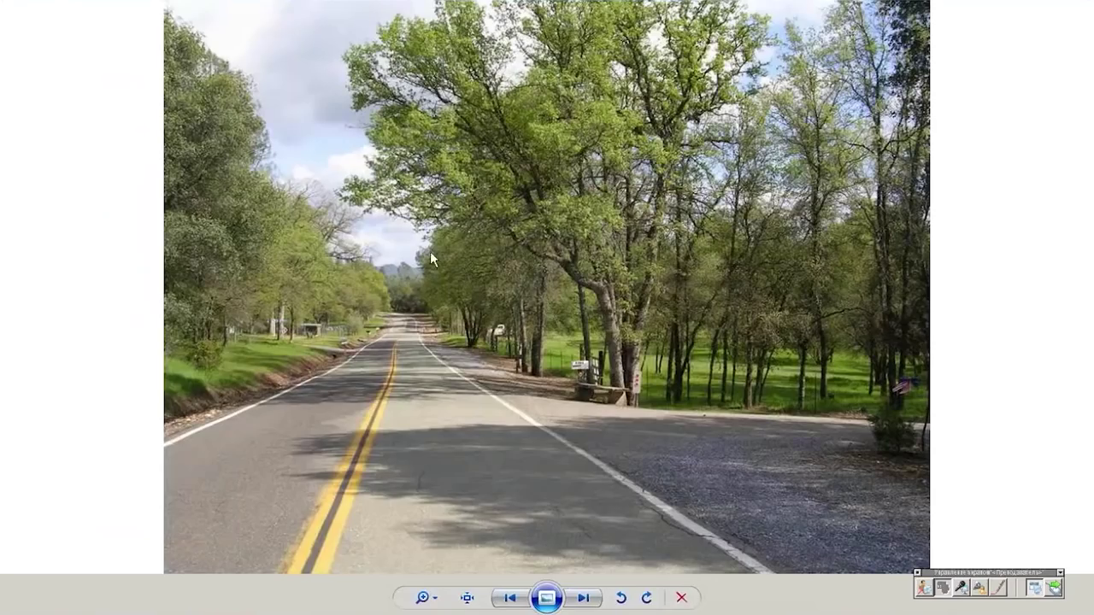
pyautogui.hotkey('alt', 'F4')
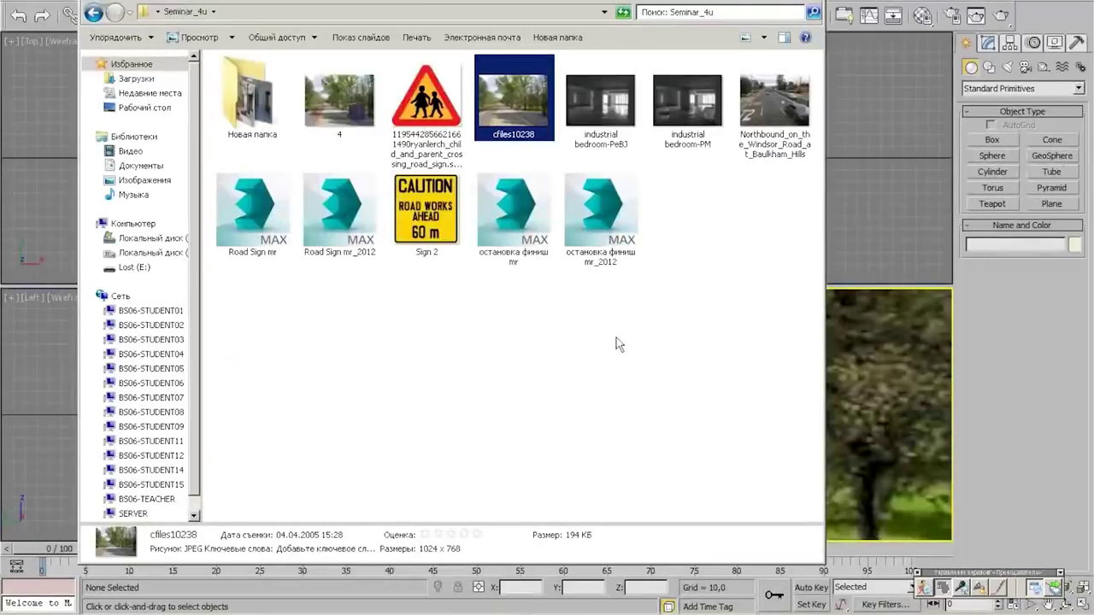
pyautogui.hotkey('alt', 'Tab')
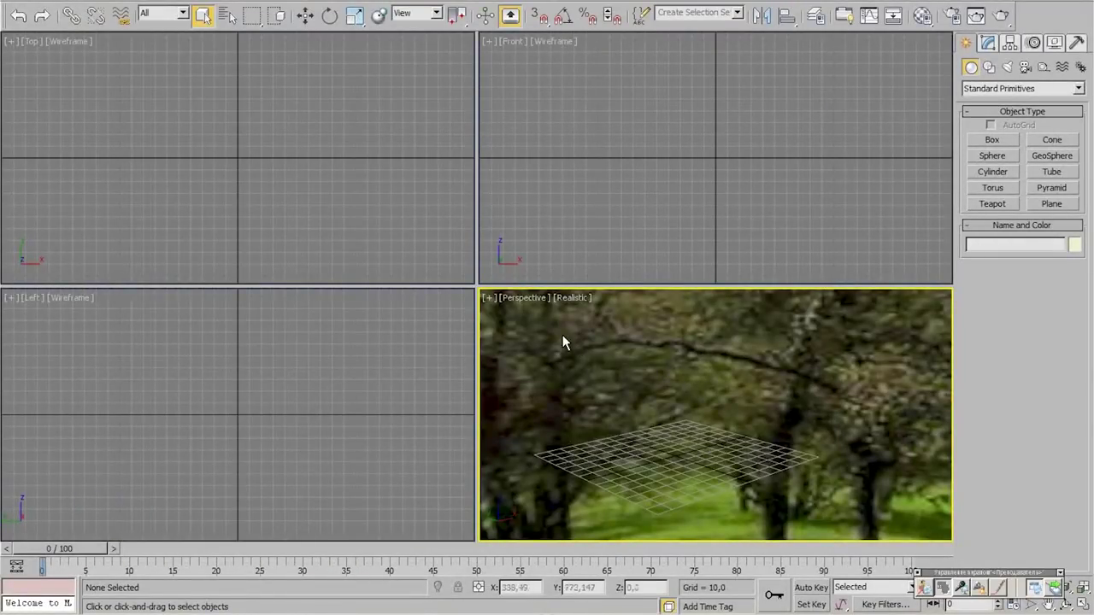
# Open the Environment and Effects settings and the Material Editor, and switch the editor to its node-based Slate mode
pyautogui.press('8')
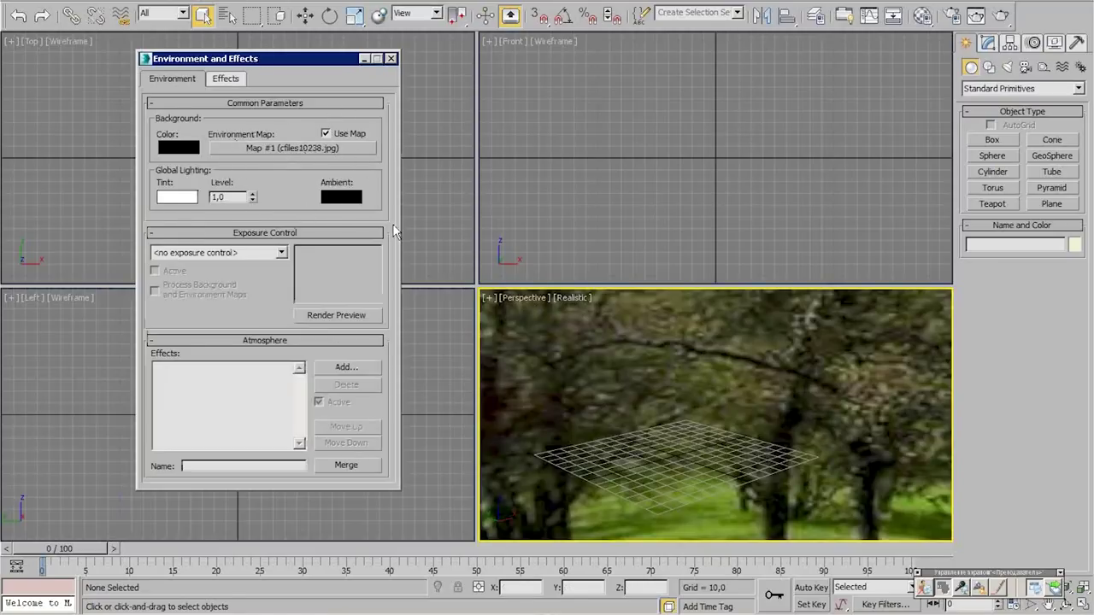
pyautogui.press('m')
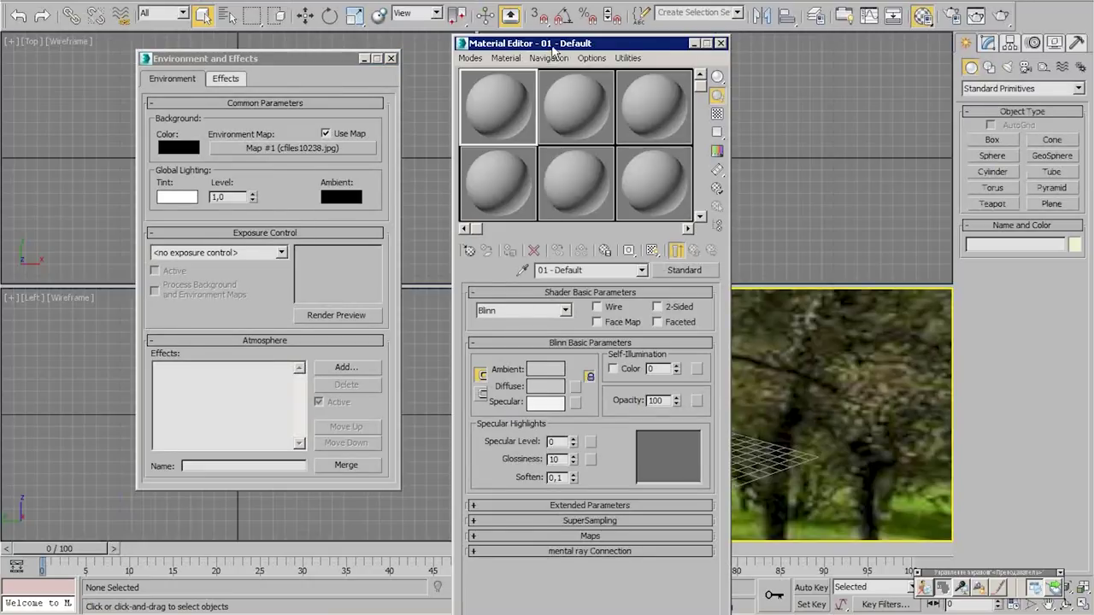
pyautogui.moveTo(552, 44); pyautogui.dragTo(643, 45)
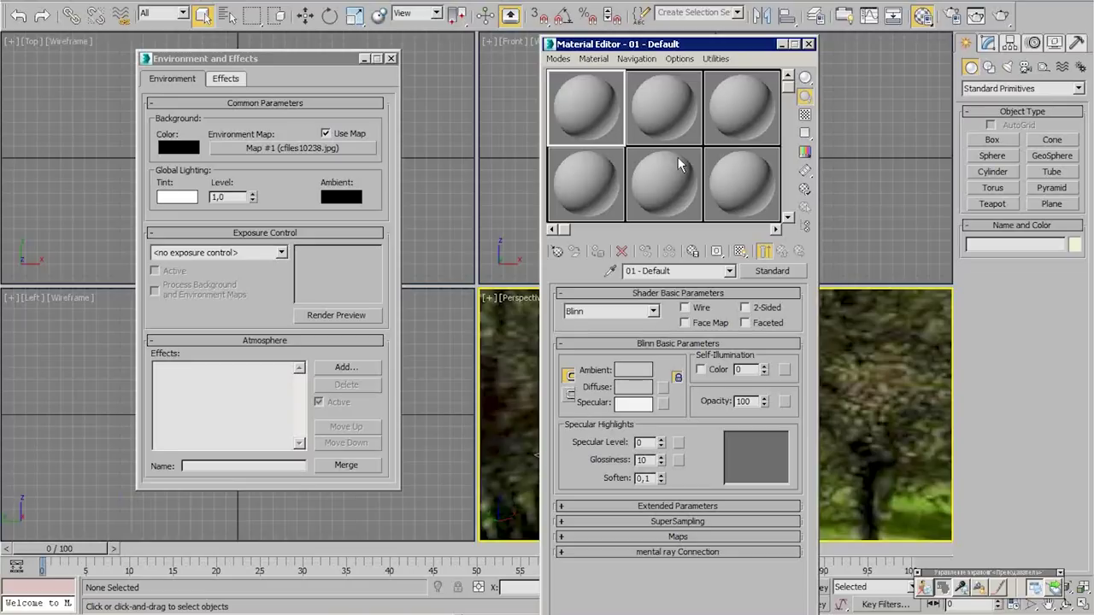
pyautogui.click(557, 58)
pyautogui.click(590, 96)
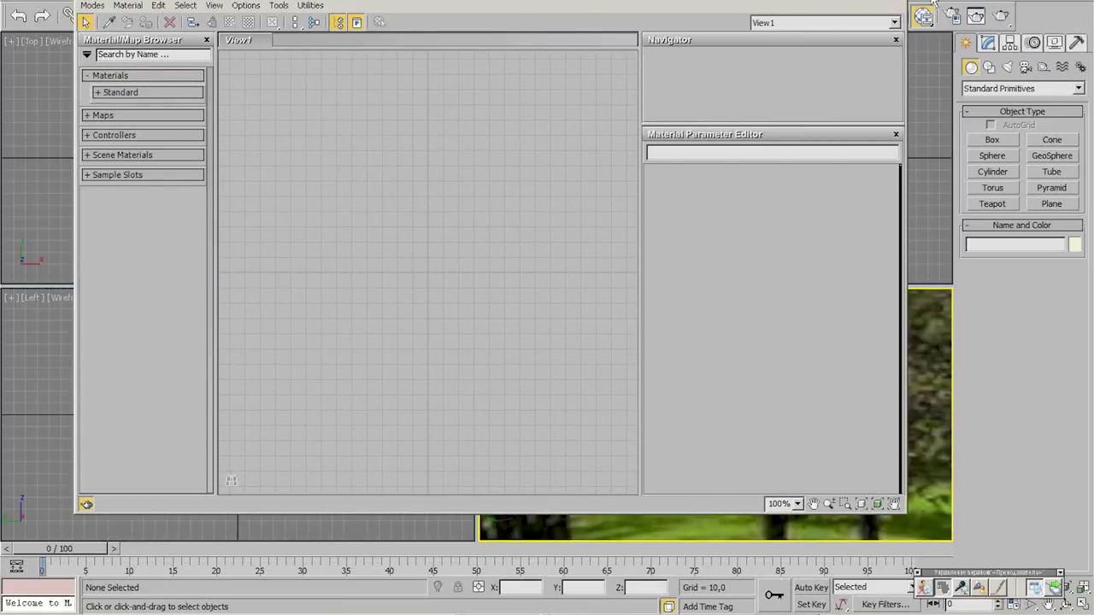
# Switch the Material Editor to Compact mode and place it beside the Environment and Effects dialog
pyautogui.click(89, 5)
pyautogui.click(115, 21)
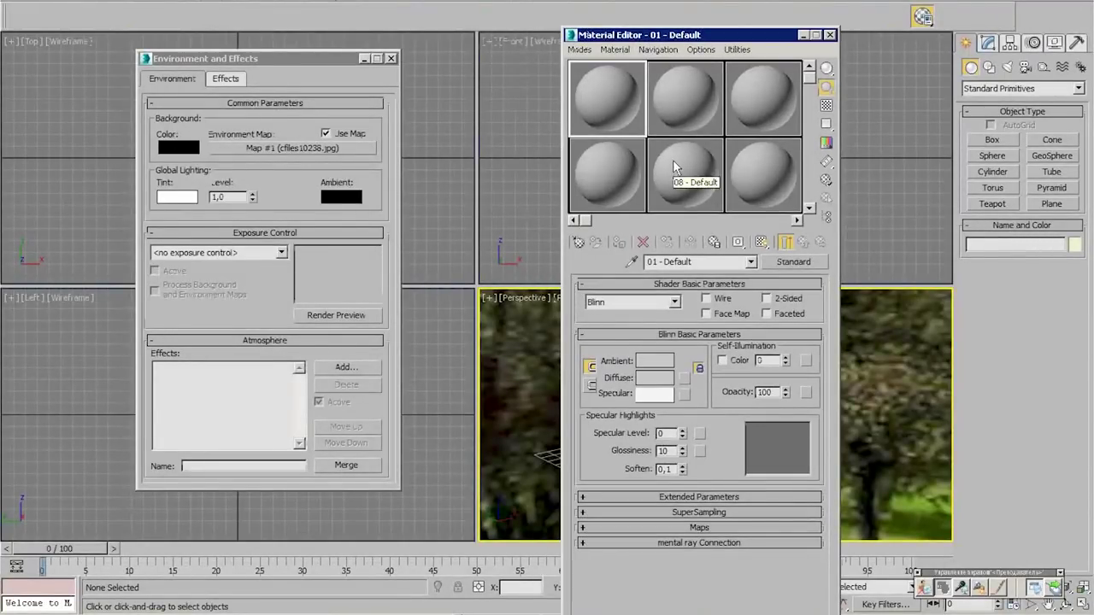
pyautogui.moveTo(642, 35); pyautogui.dragTo(619, 34)
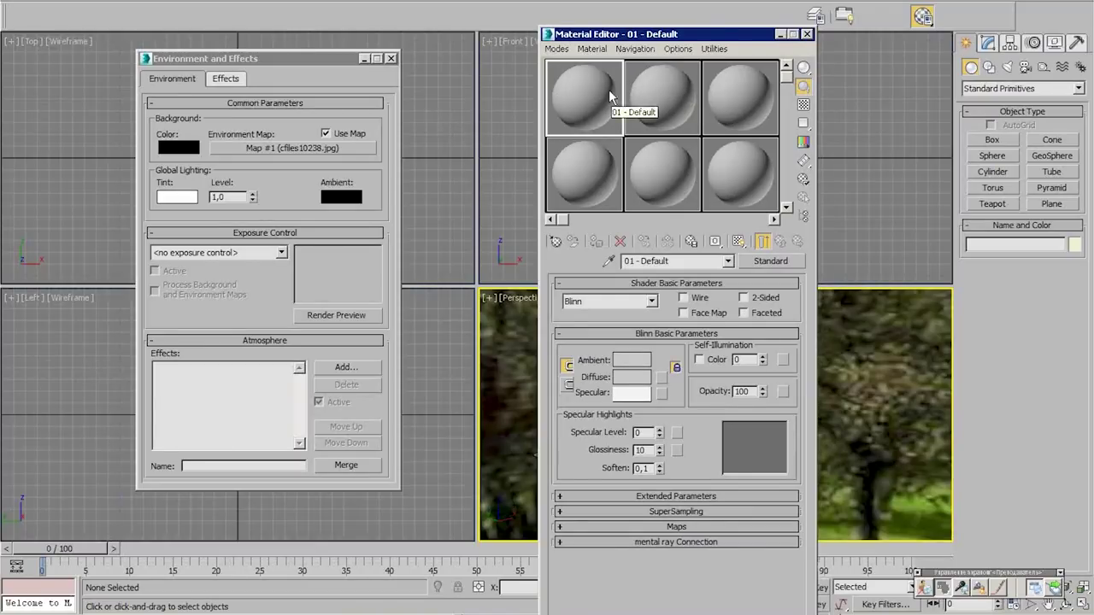
# Copy the cfiles10238.jpg environment map into the first material sample slot as an instance
pyautogui.click(309, 127)
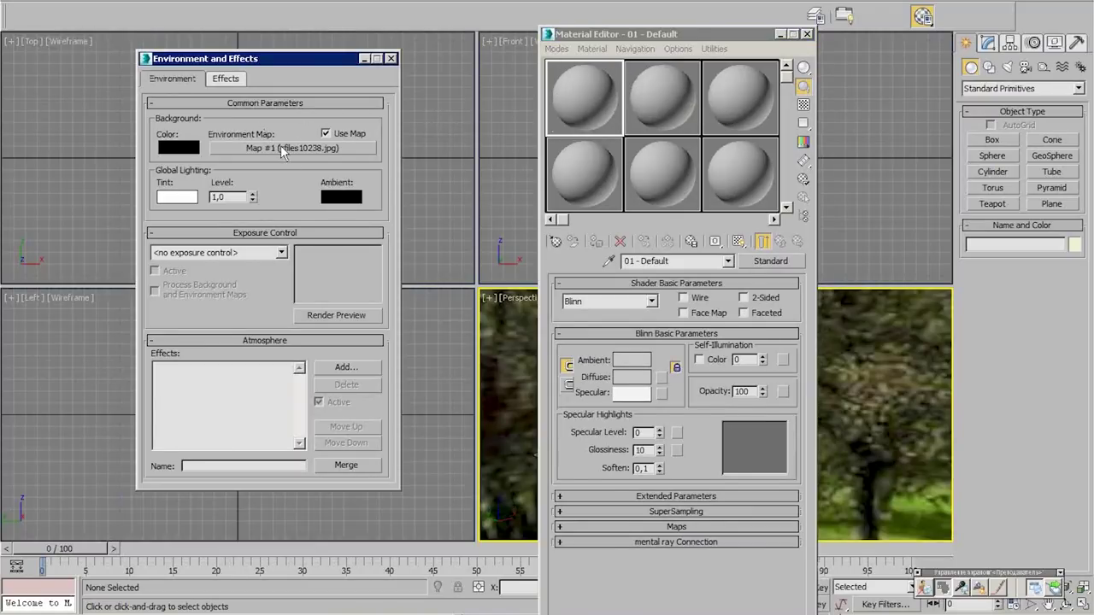
pyautogui.moveTo(281, 145); pyautogui.dragTo(580, 94)
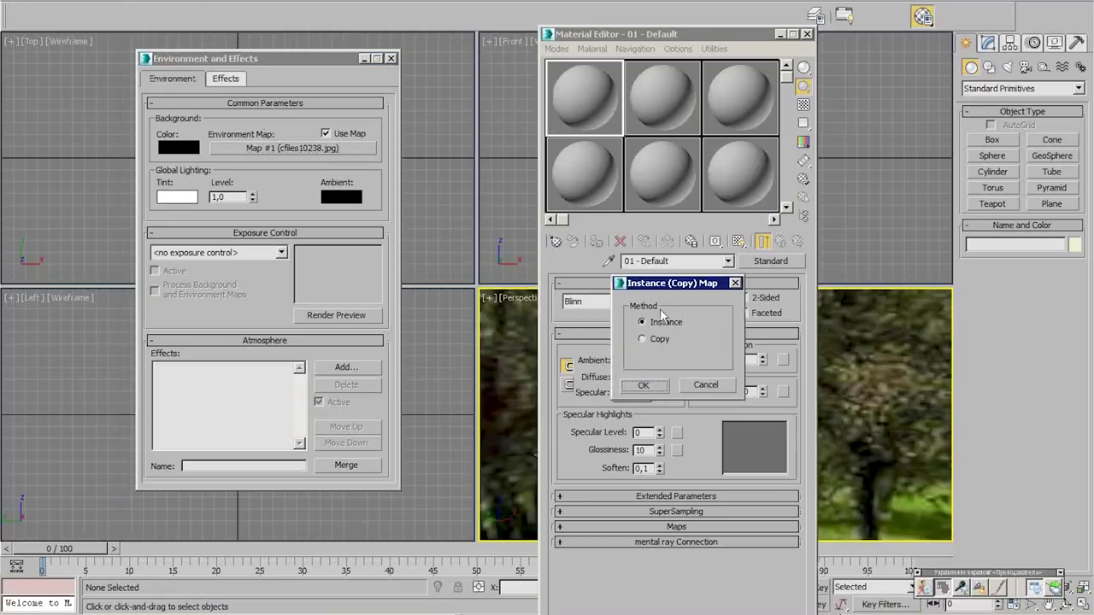
pyautogui.click(644, 386)
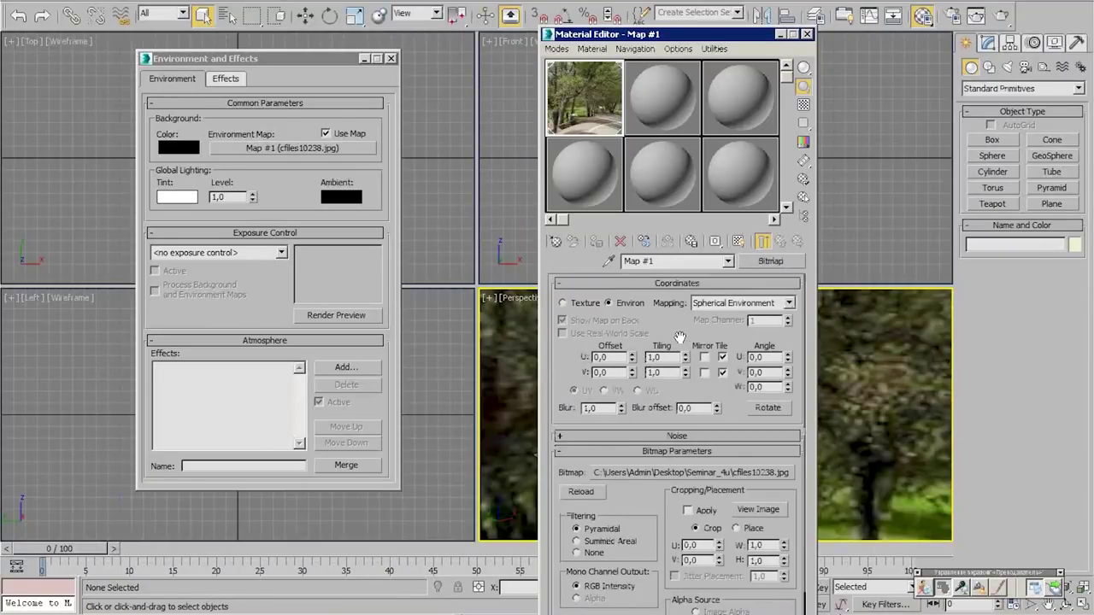
# Set the environment map's mapping to Screen, and close the Material Editor and the Environment and Effects dialog
pyautogui.click(750, 304)
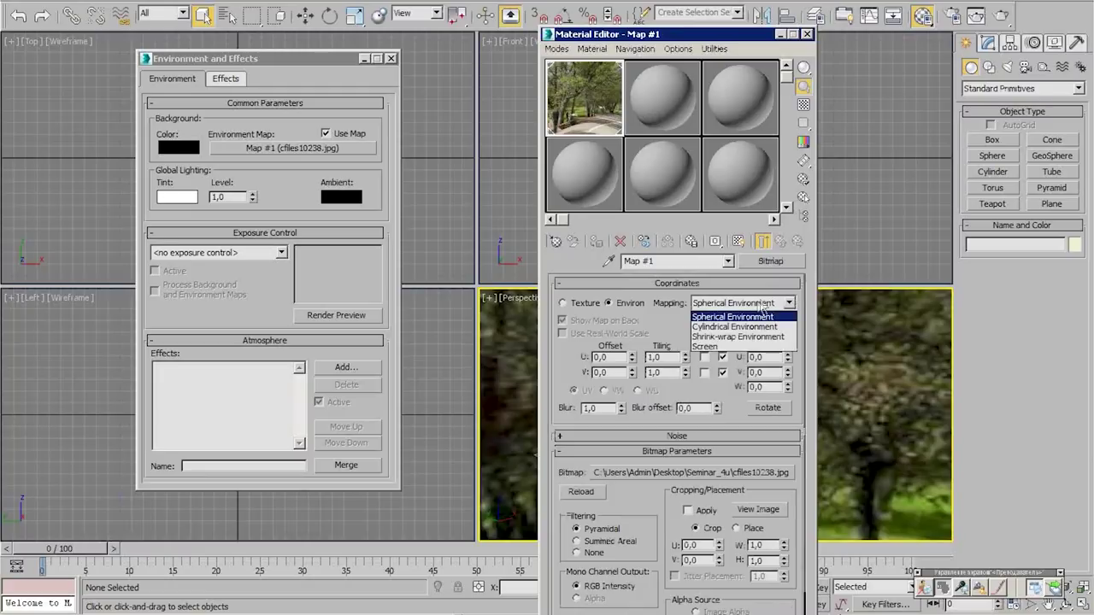
pyautogui.click(727, 348)
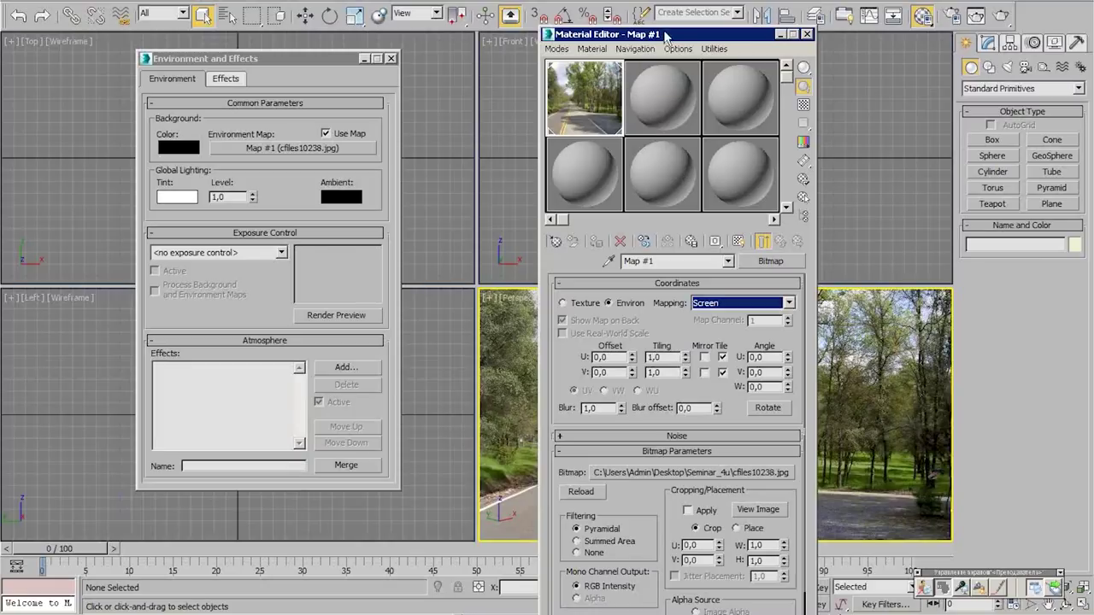
pyautogui.moveTo(615, 35); pyautogui.dragTo(181, 96)
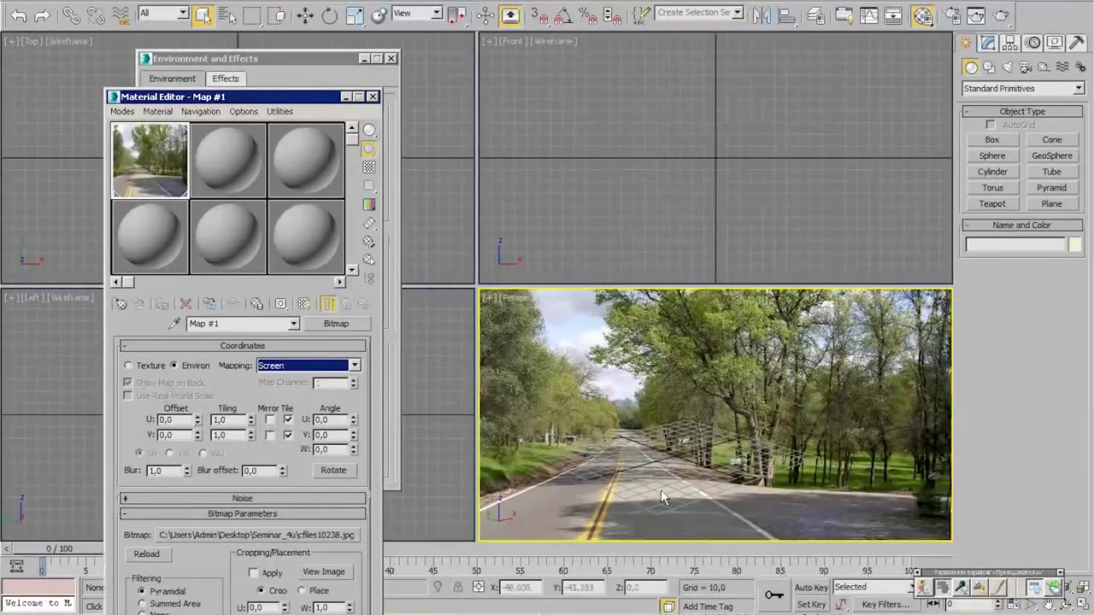
pyautogui.click(373, 97)
pyautogui.click(391, 58)
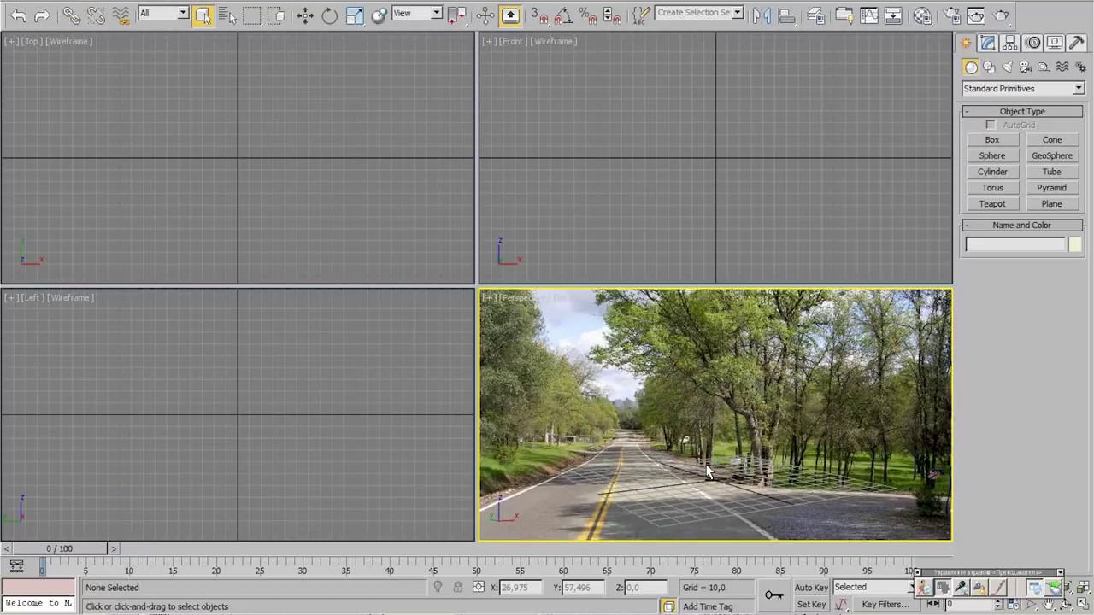
# Show the safe frame in the Perspective viewport and maximize that viewport
pyautogui.moveTo(718, 475)
pyautogui.keyDown('alt'); pyautogui.mouseDown(button='middle')
pyautogui.moveTo(684, 481)
pyautogui.moveTo(723, 477)
pyautogui.moveTo(725, 458)
pyautogui.mouseUp(button='middle'); pyautogui.keyUp('alt')
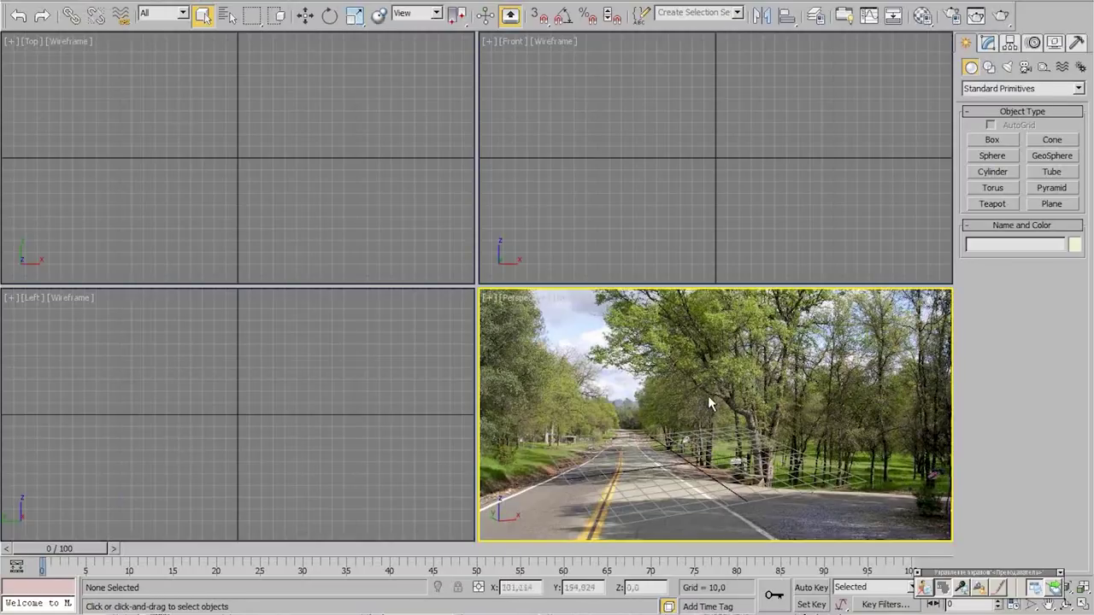
pyautogui.hotkey('shift', 'f')
pyautogui.keyDown('alt'); pyautogui.moveTo(683, 397); pyautogui.dragTo(710, 486, button='middle'); pyautogui.keyUp('alt')
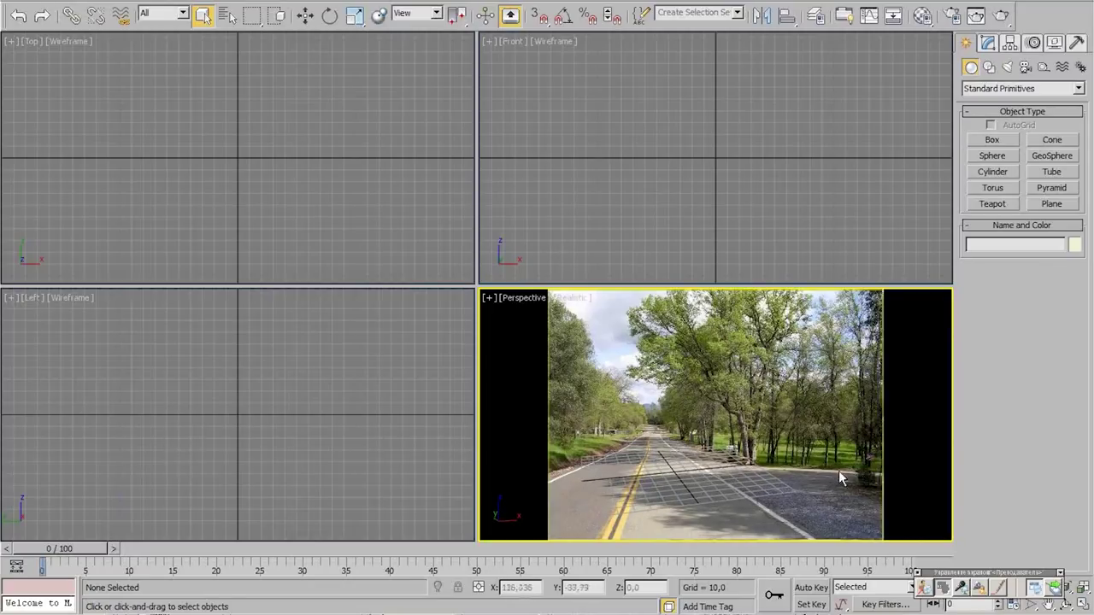
pyautogui.hotkey('alt', 'w')
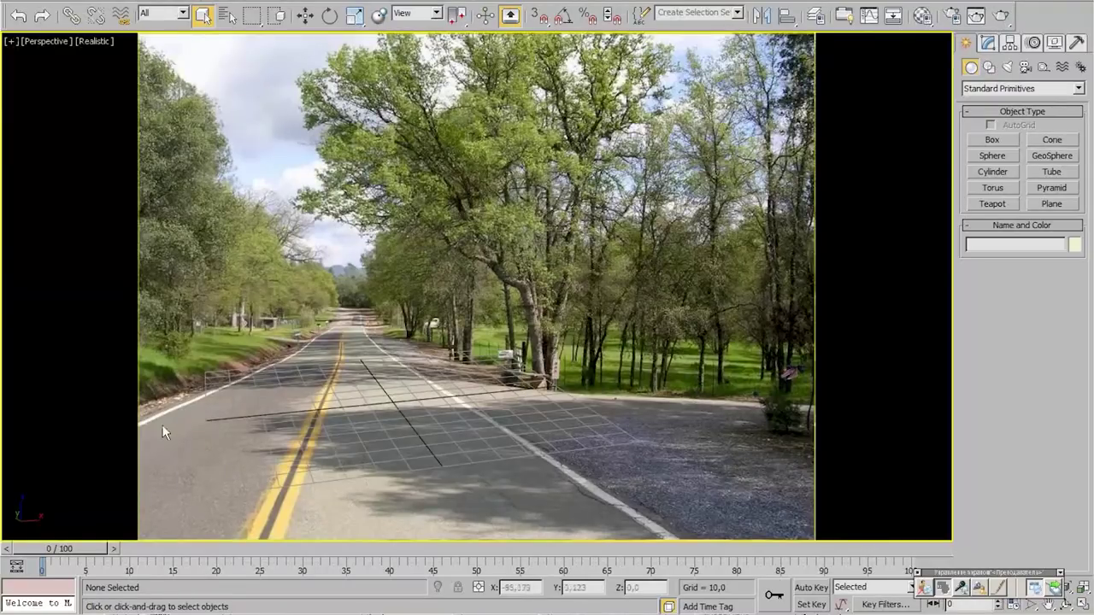
pyautogui.keyDown('alt'); pyautogui.moveTo(509, 376); pyautogui.dragTo(513, 391, button='middle'); pyautogui.keyUp('alt')
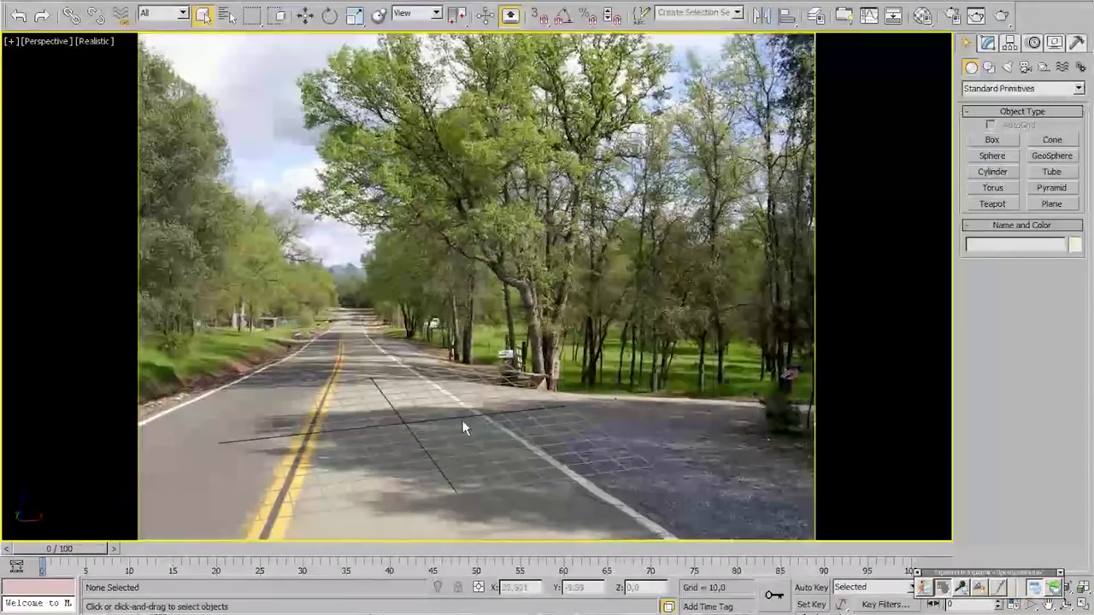
pyautogui.moveTo(464, 427)
pyautogui.keyDown('alt'); pyautogui.mouseDown(button='middle')
pyautogui.moveTo(434, 415)
pyautogui.moveTo(454, 418)
pyautogui.moveTo(469, 399)
pyautogui.moveTo(470, 414)
pyautogui.mouseUp(button='middle'); pyautogui.keyUp('alt')
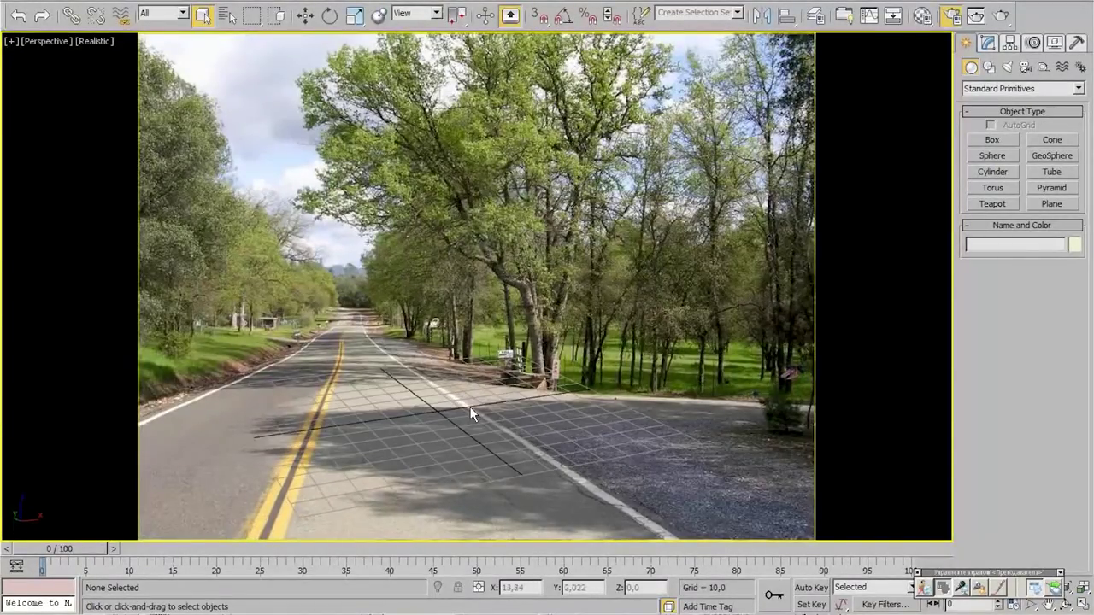
# Open Render Setup and set the output size to 5000 by 5000 pixels
pyautogui.press('F10')
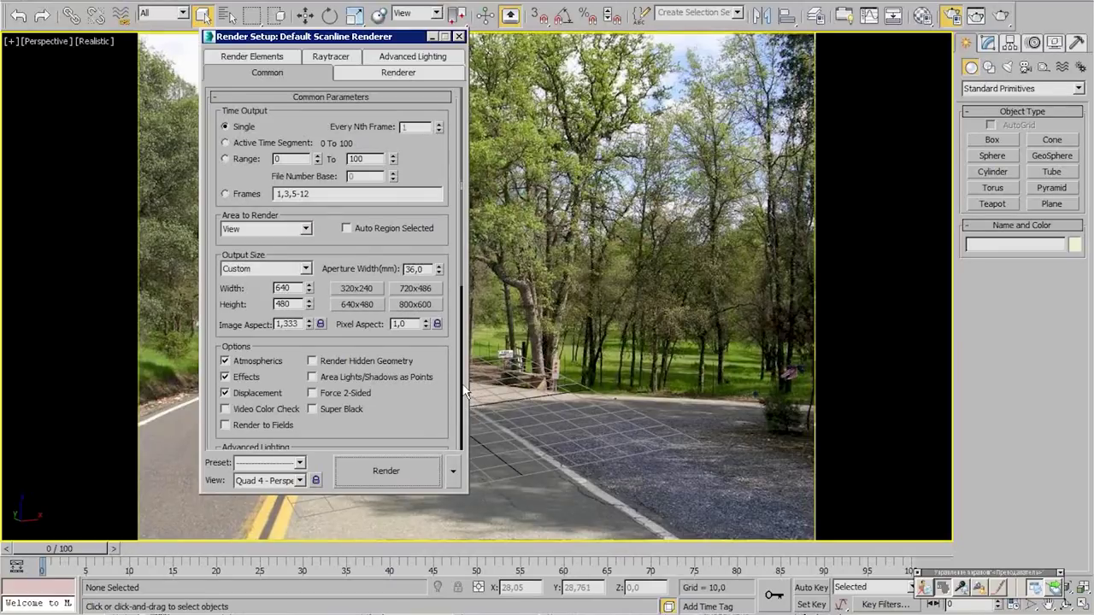
pyautogui.click(459, 36)
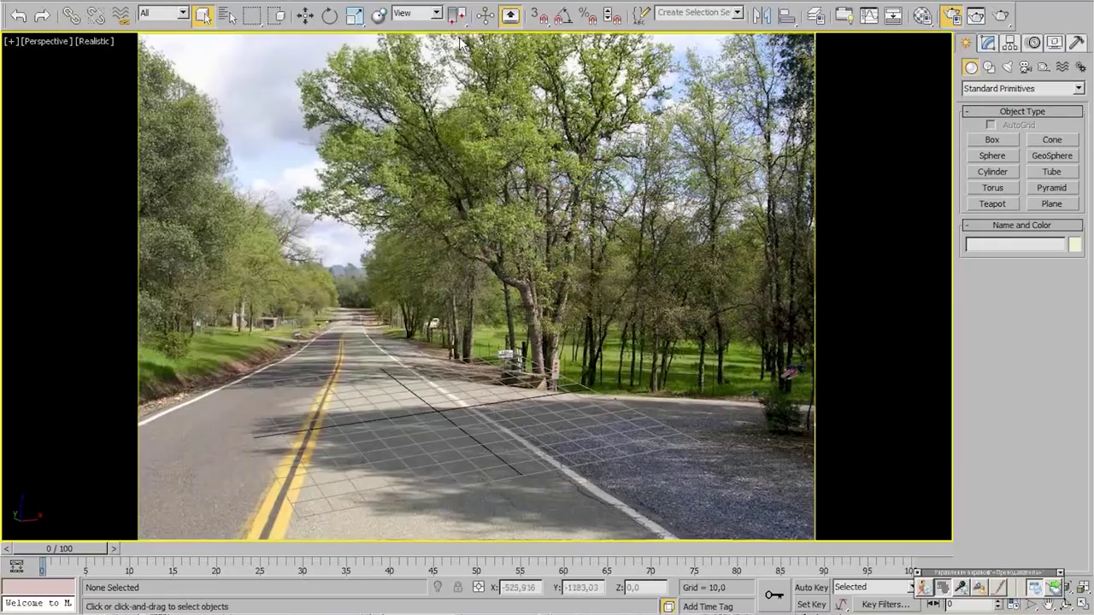
pyautogui.click(420, 1)
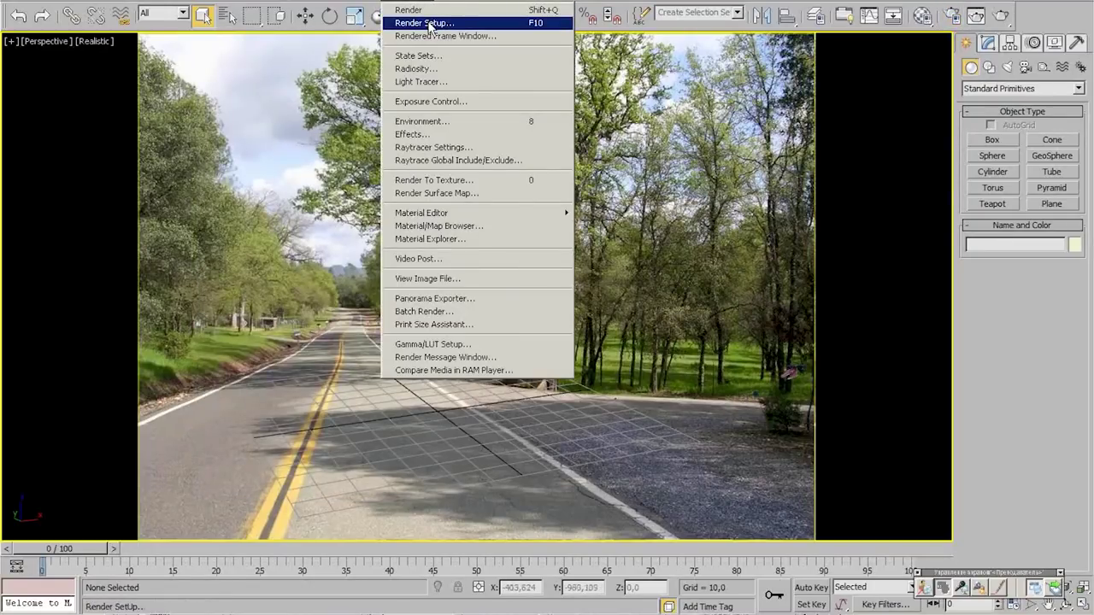
pyautogui.click(423, 22)
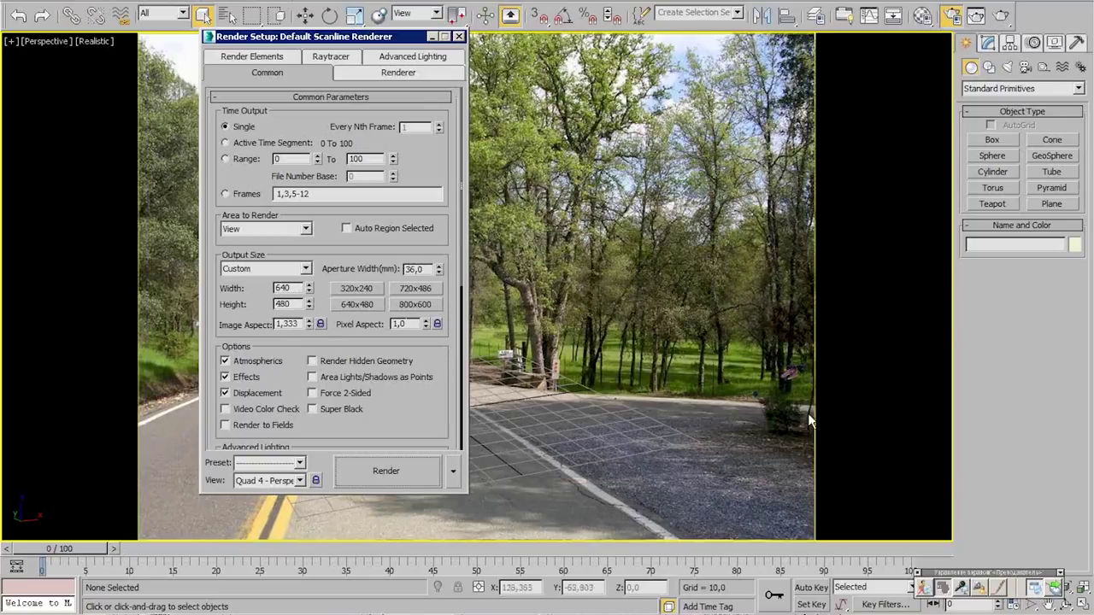
pyautogui.click(684, 402)
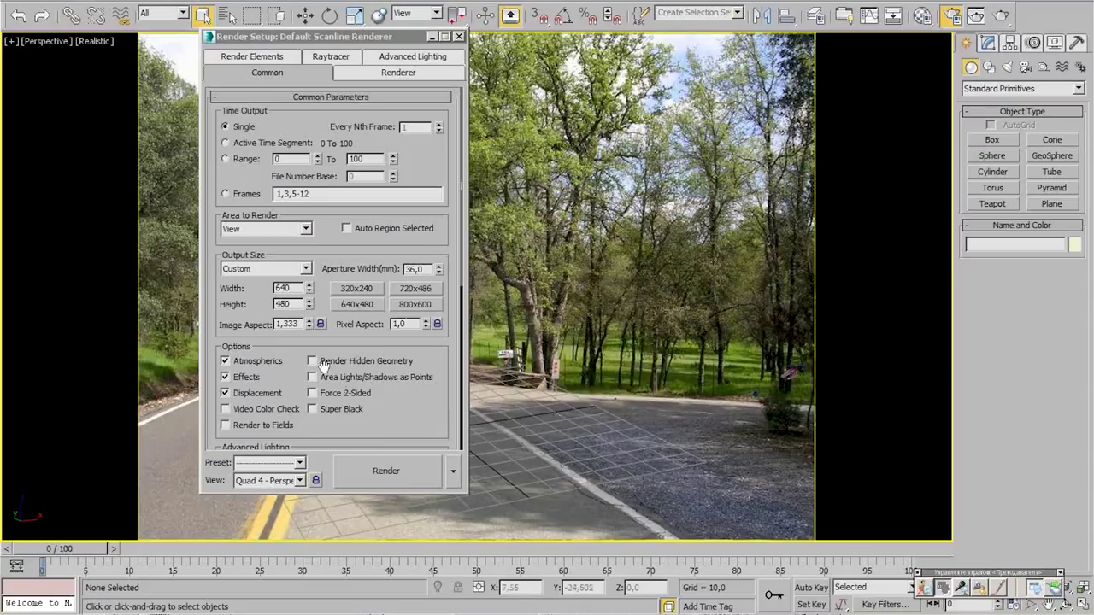
pyautogui.click(290, 304)
pyautogui.doubleClick(290, 288)
pyautogui.write('5')
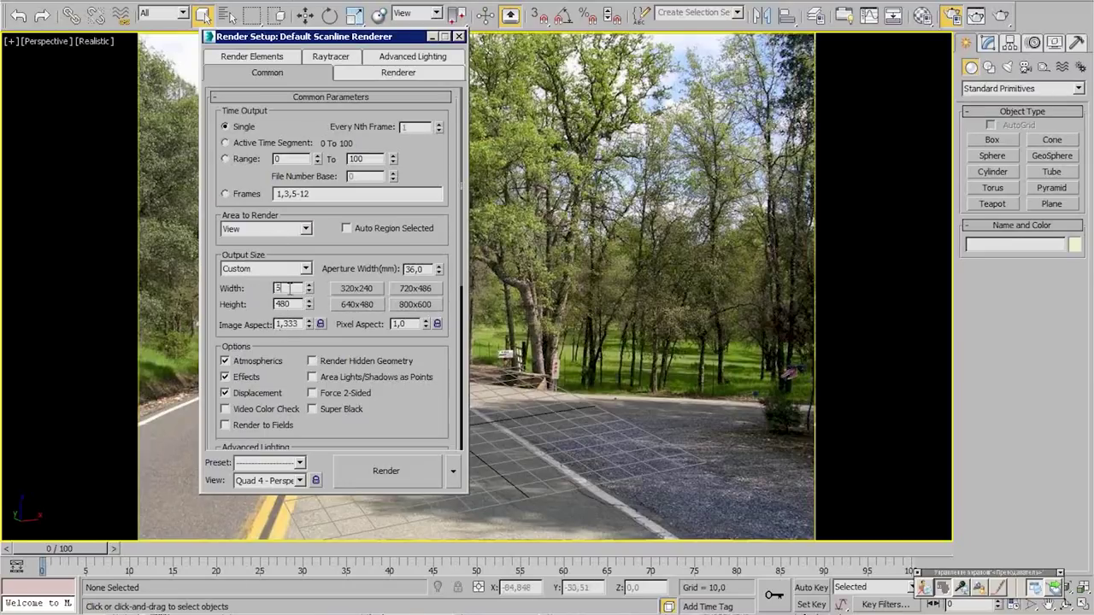
pyautogui.write('000')
pyautogui.doubleClick(291, 304)
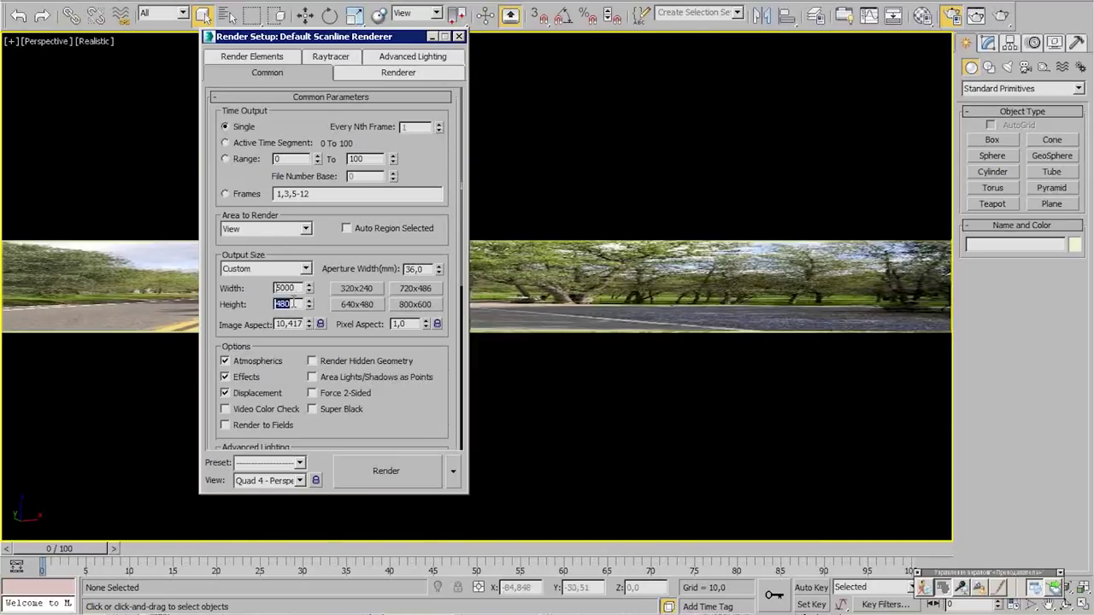
pyautogui.write('5000')
pyautogui.press('Return')
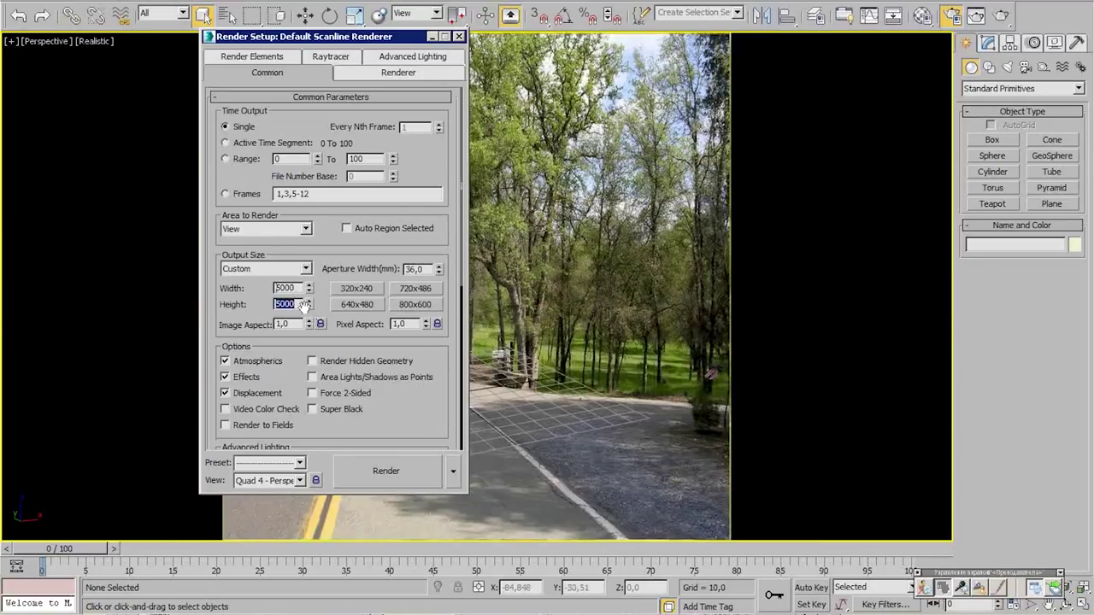
# Lock the image aspect ratio, set the output width to 800, and unlock the aspect ratio again
pyautogui.click(321, 326)
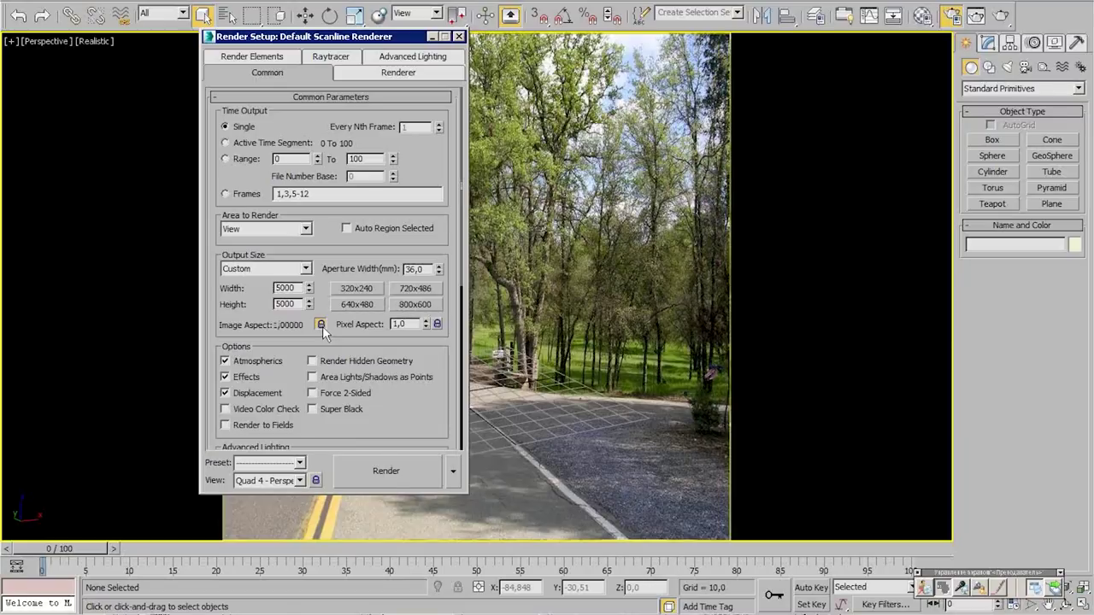
pyautogui.doubleClick(298, 288)
pyautogui.write('800')
pyautogui.press('Return')
pyautogui.click(321, 324)
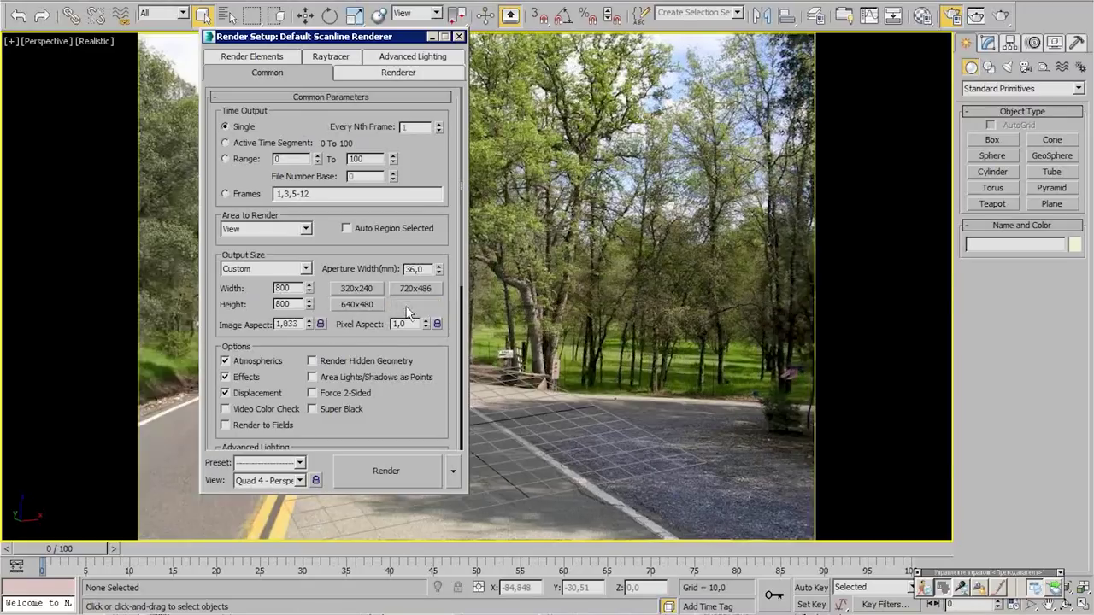
# Try the 800x600 output preset, apply the 640x480 preset instead, and close Render Setup
pyautogui.click(414, 305)
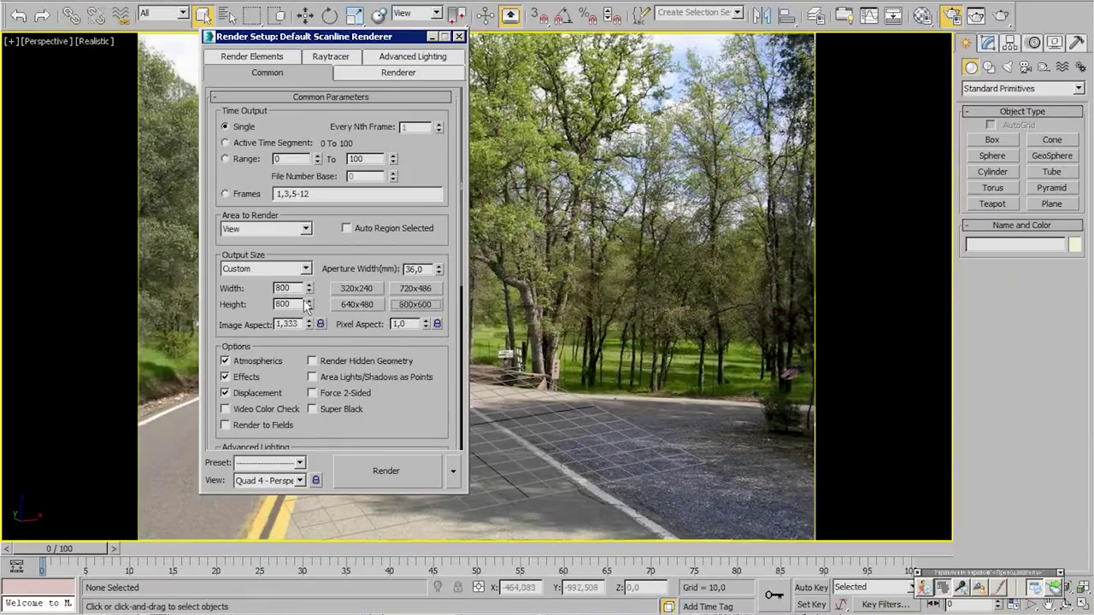
pyautogui.click(356, 304)
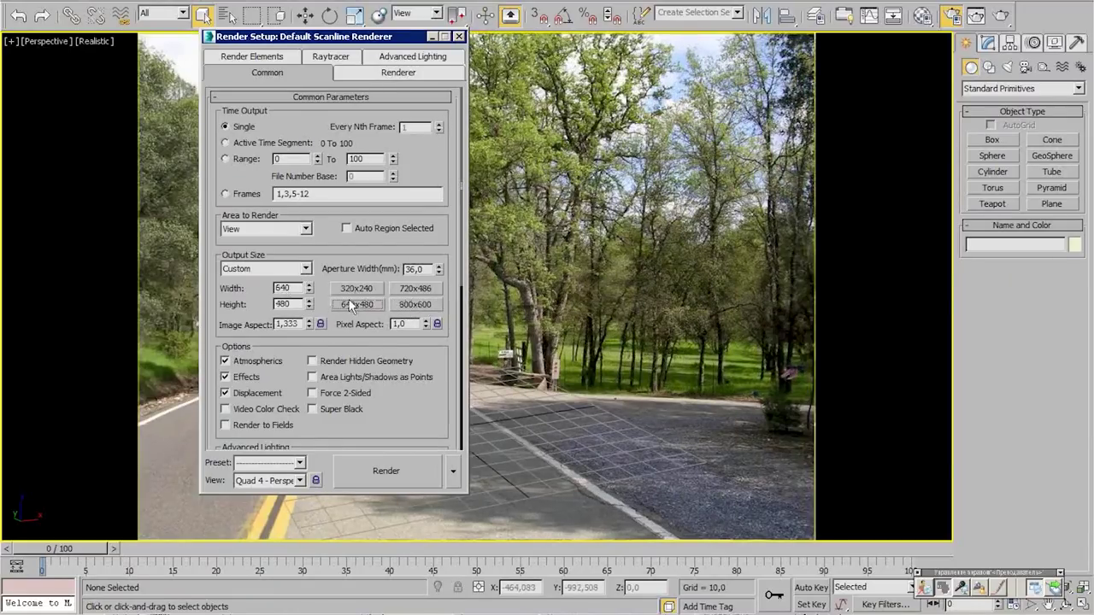
pyautogui.click(460, 38)
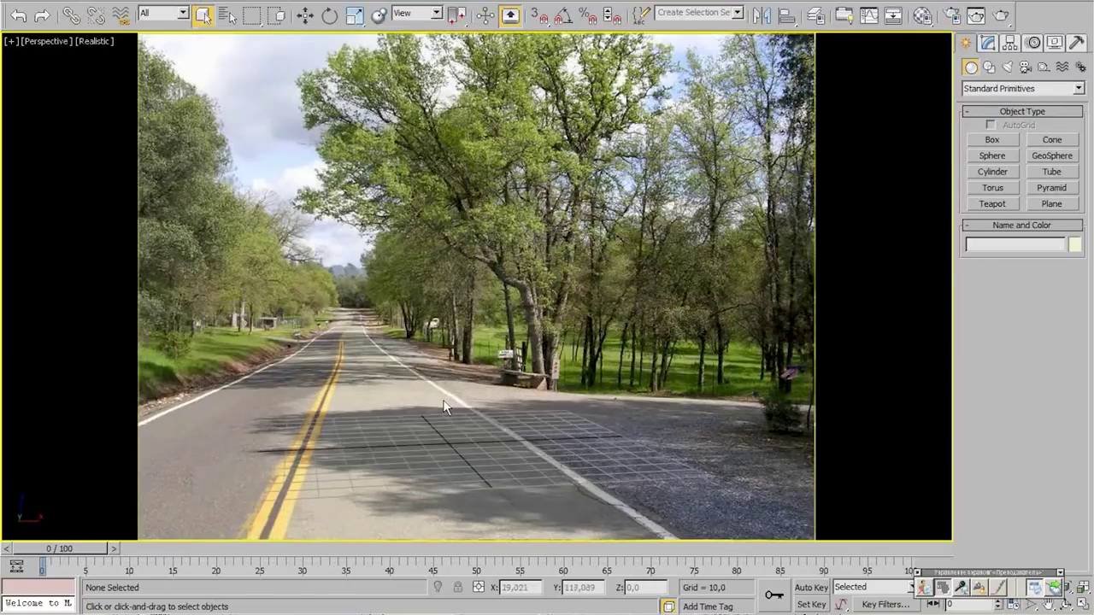
# Open the Perspective Match utility and examine its controls
pyautogui.keyDown('alt'); pyautogui.moveTo(443, 408); pyautogui.dragTo(476, 425, button='middle'); pyautogui.keyUp('alt')
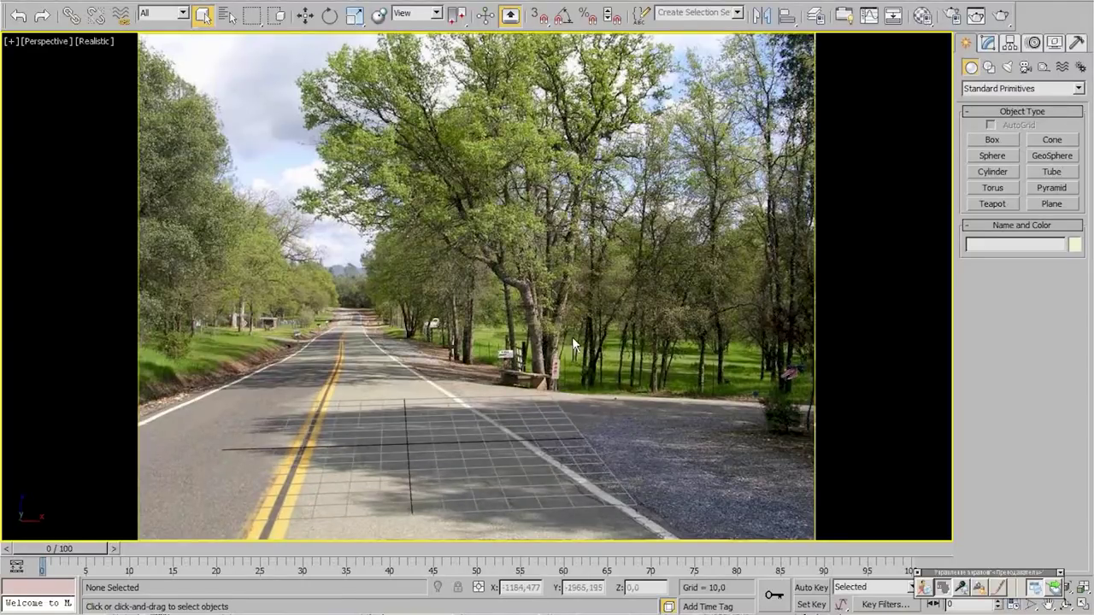
pyautogui.keyDown('alt'); pyautogui.moveTo(422, 435); pyautogui.dragTo(329, 393, button='middle'); pyautogui.keyUp('alt')
pyautogui.click(1076, 43)
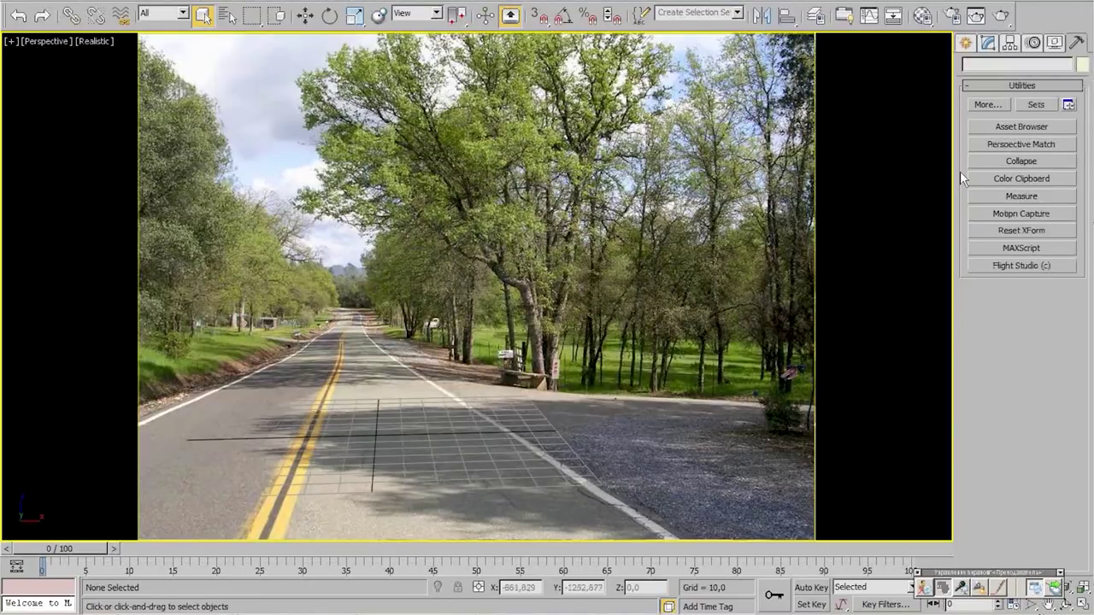
pyautogui.click(1025, 146)
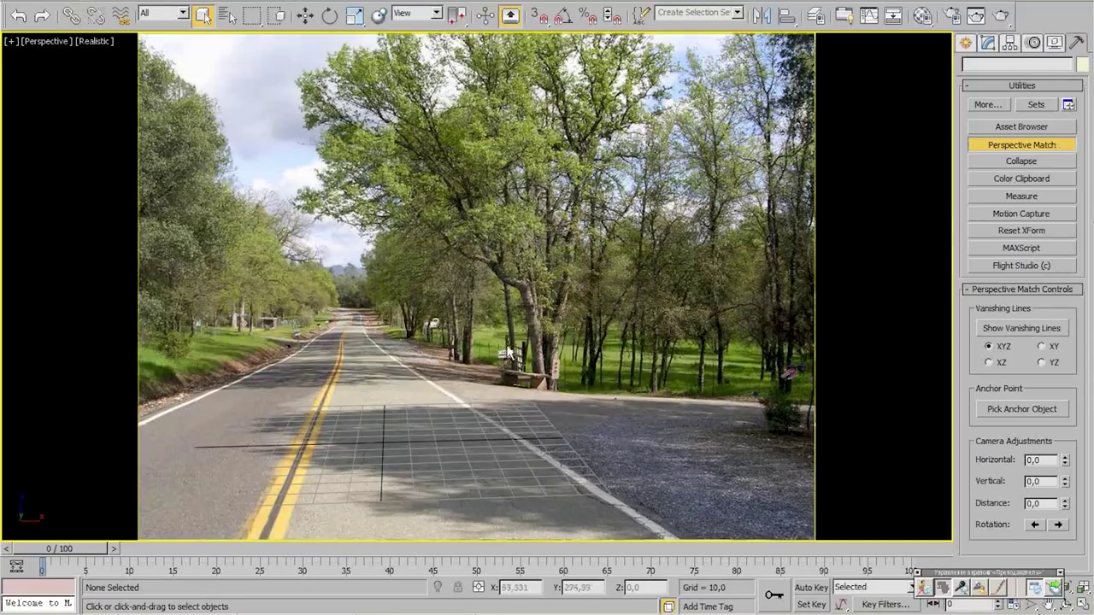
# Create a free camera near the origin in the Front viewport and make the Perspective viewport active in the four-viewport layout
pyautogui.hotkey('alt', 'w')
pyautogui.click(965, 43)
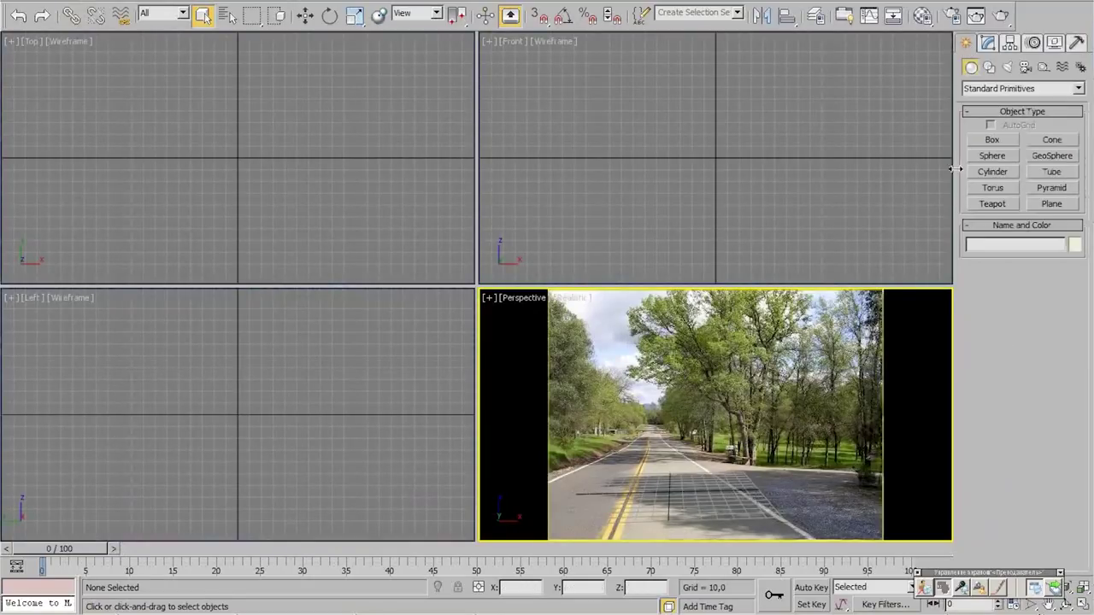
pyautogui.click(1007, 67)
pyautogui.click(1026, 68)
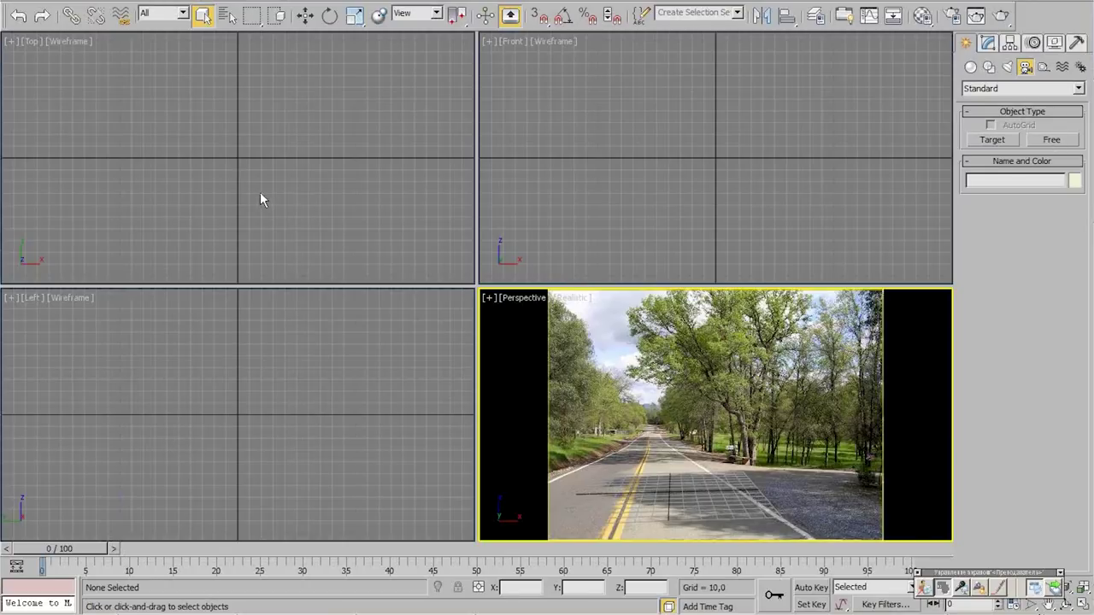
pyautogui.click(1052, 140)
pyautogui.click(721, 159)
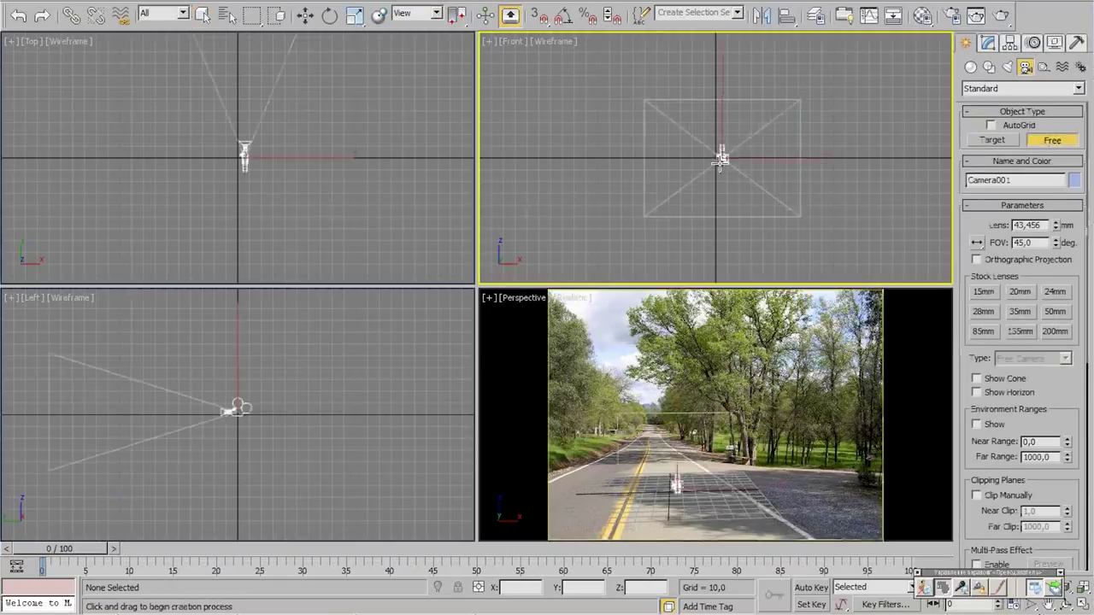
pyautogui.rightClick(722, 184)
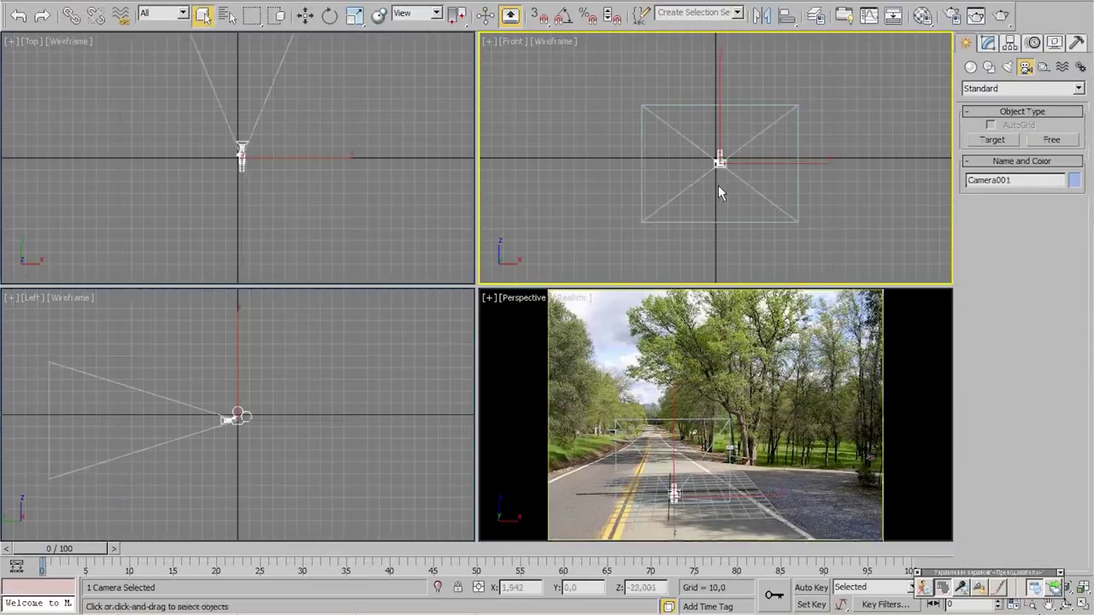
pyautogui.rightClick(659, 393)
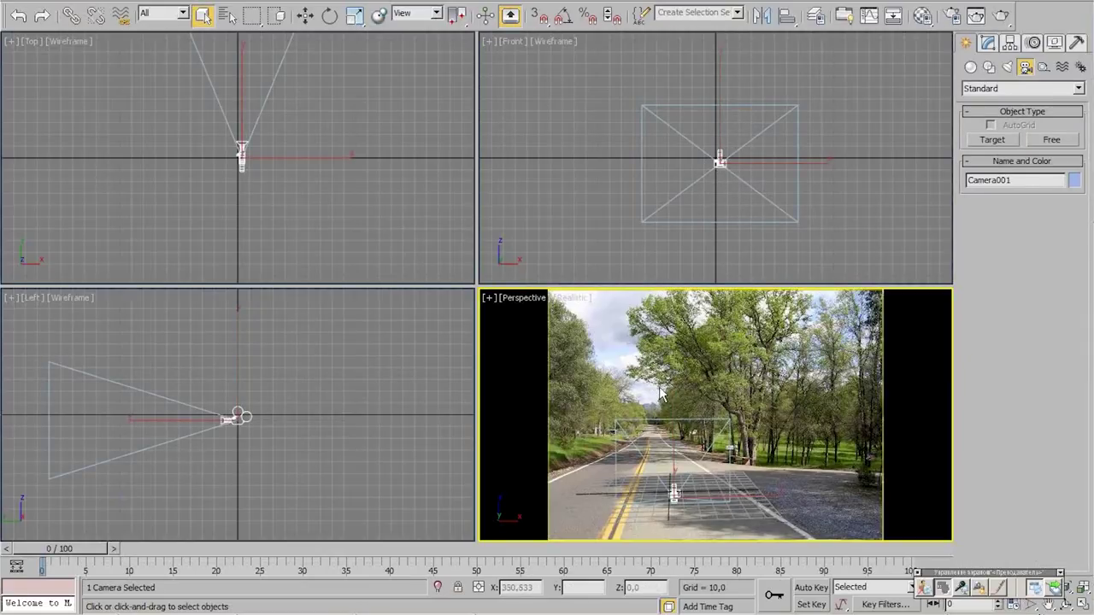
# Look through the free camera in the maximized viewport and activate the Perspective Match utility
pyautogui.press('c')
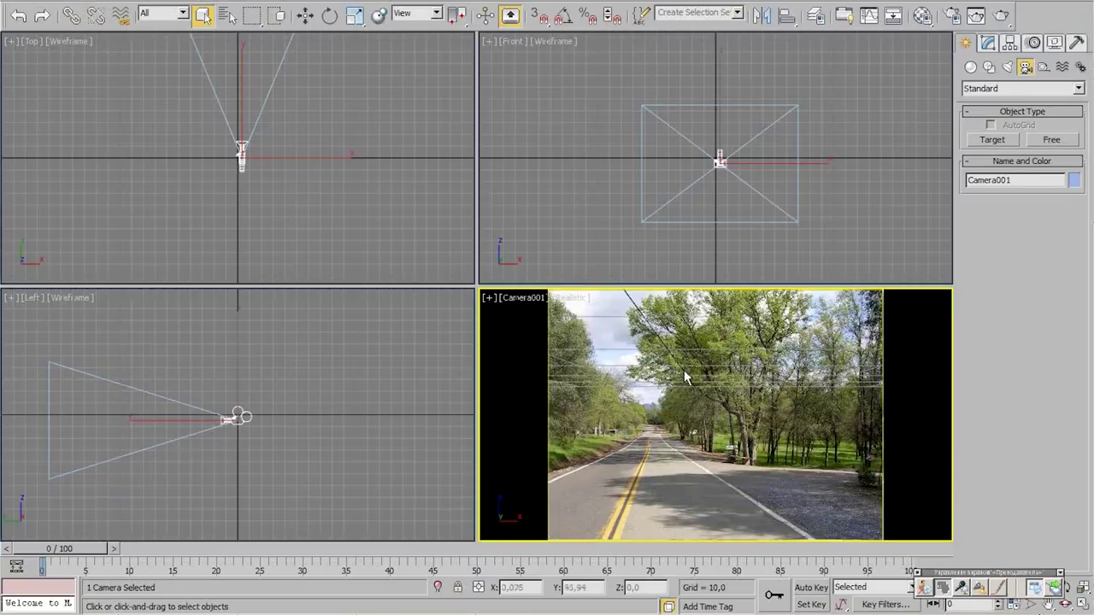
pyautogui.hotkey('alt', 'w')
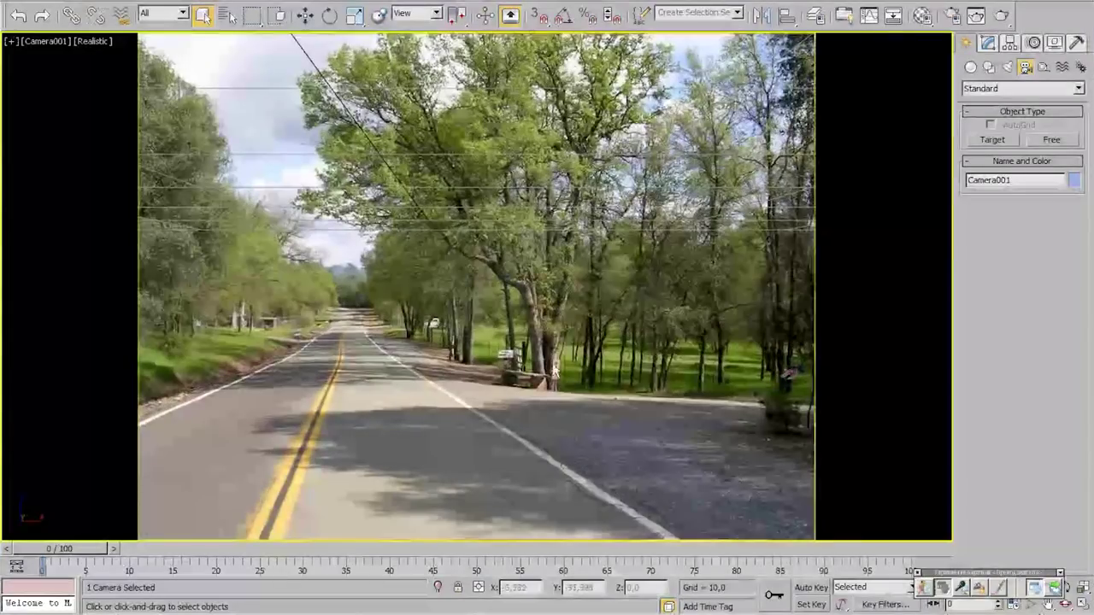
pyautogui.click(1076, 44)
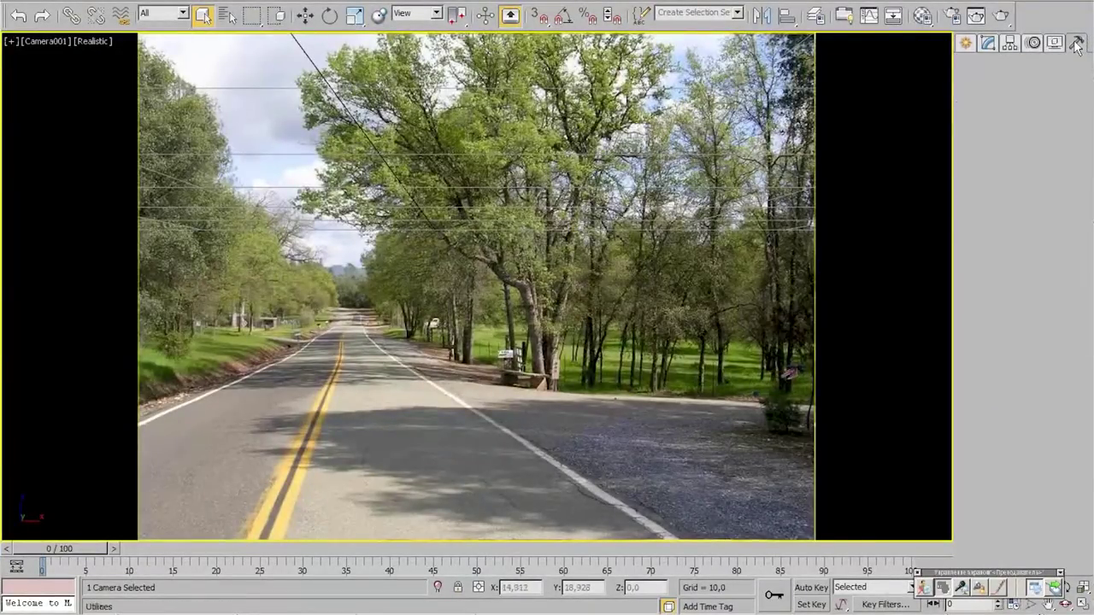
pyautogui.click(1017, 144)
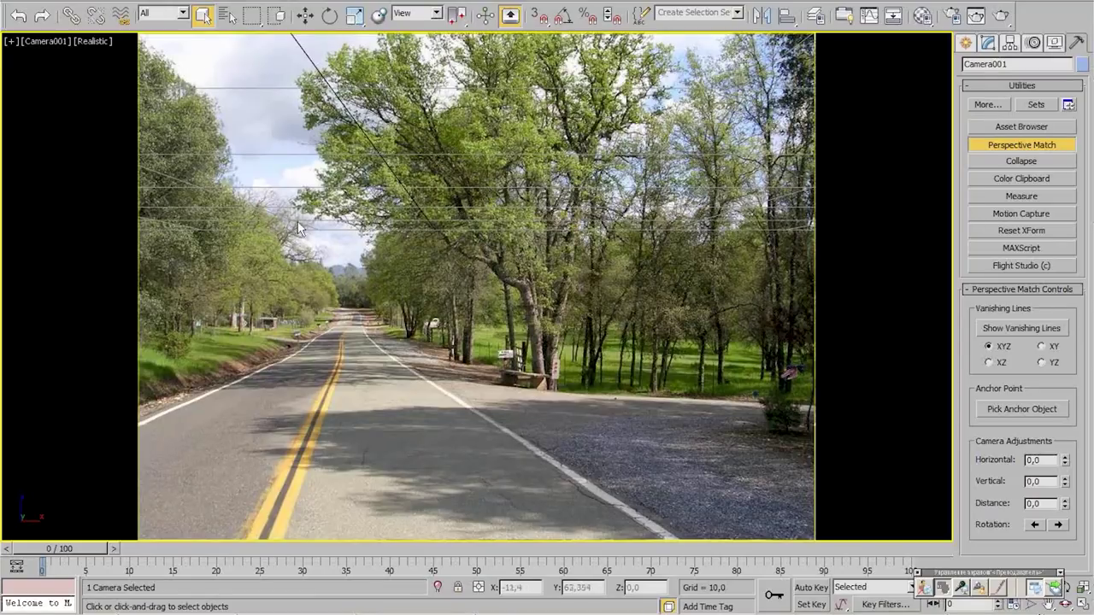
# Restore the four-viewport layout, delete the free camera, and make the Perspective viewport active
pyautogui.hotkey('alt', 'w')
pyautogui.rightClick(606, 190)
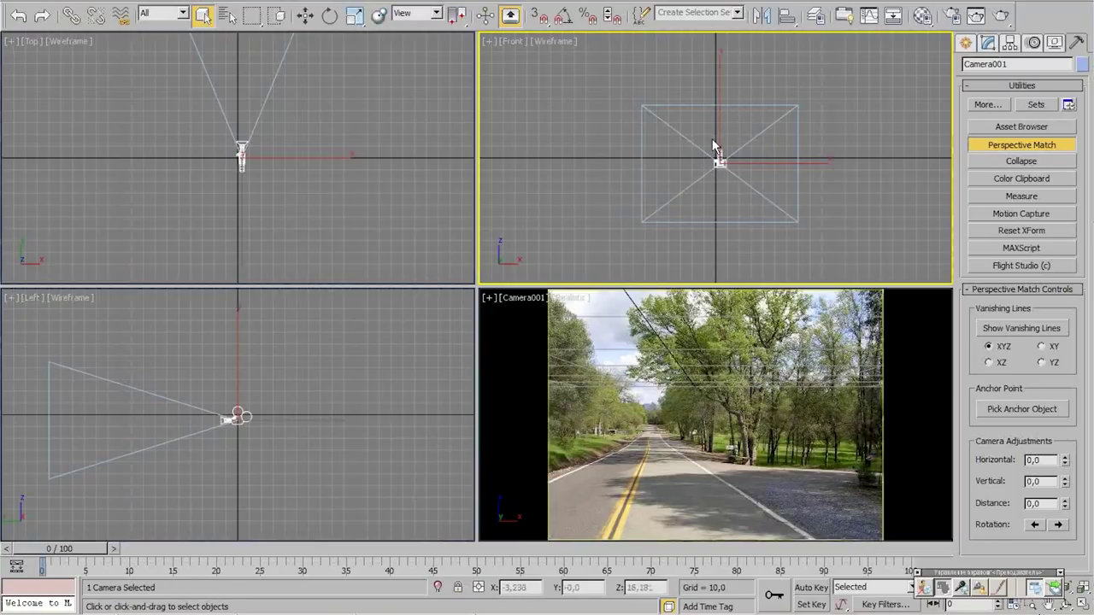
pyautogui.press('Delete')
pyautogui.click(700, 397)
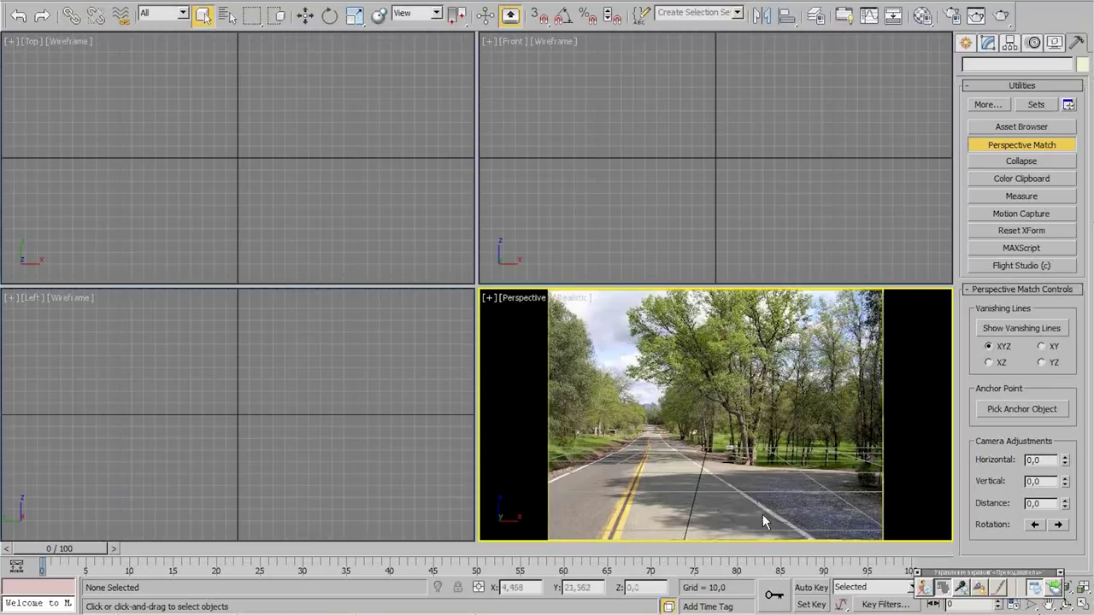
# Maximize the Perspective viewport and pan and orbit its view to lay the home grid roughly along the road in the photo
pyautogui.scroll(-3, 739, 487)
pyautogui.scroll(5, 739, 487)
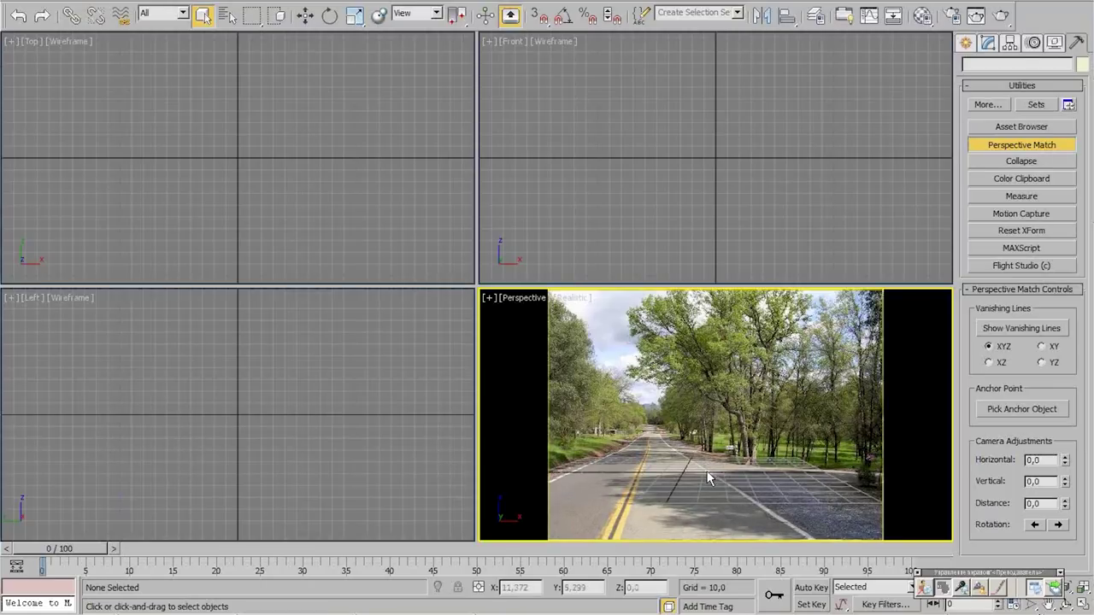
pyautogui.keyDown('alt'); pyautogui.moveTo(729, 481); pyautogui.dragTo(704, 481, button='middle'); pyautogui.keyUp('alt')
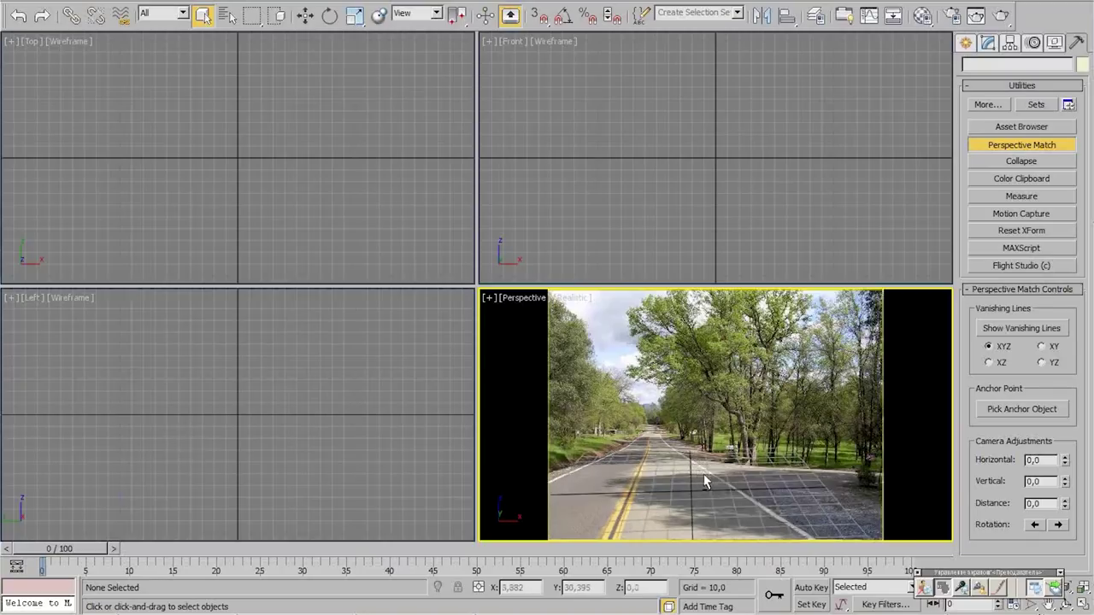
pyautogui.hotkey('alt', 'w')
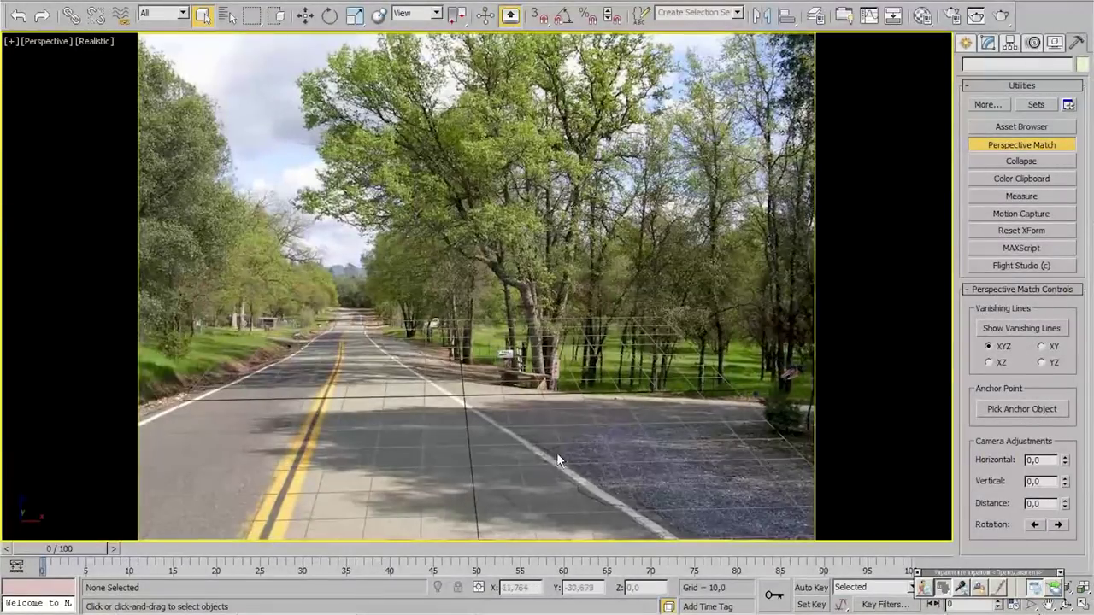
pyautogui.moveTo(560, 461); pyautogui.dragTo(431, 476, button='middle')
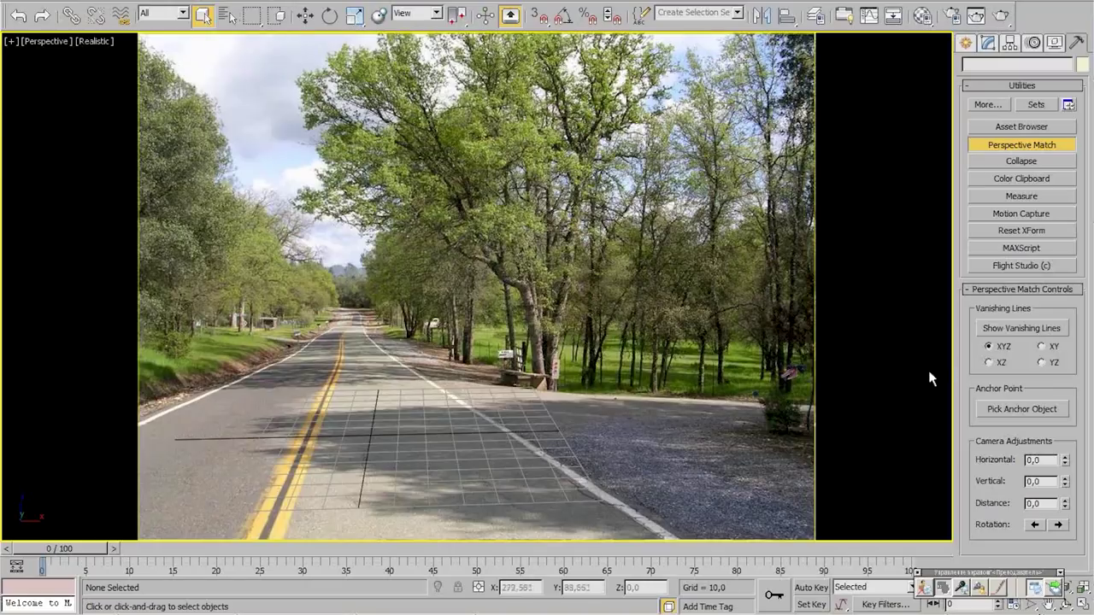
pyautogui.moveTo(212, 424); pyautogui.dragTo(613, 375, button='middle')
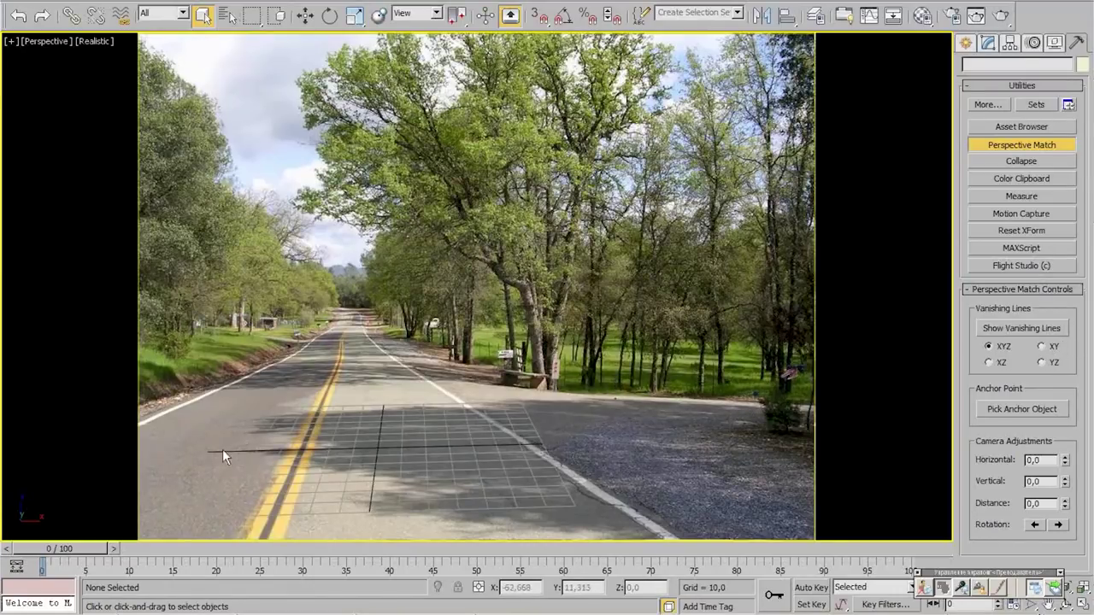
pyautogui.keyDown('alt'); pyautogui.moveTo(222, 457); pyautogui.dragTo(323, 421, button='middle'); pyautogui.keyUp('alt')
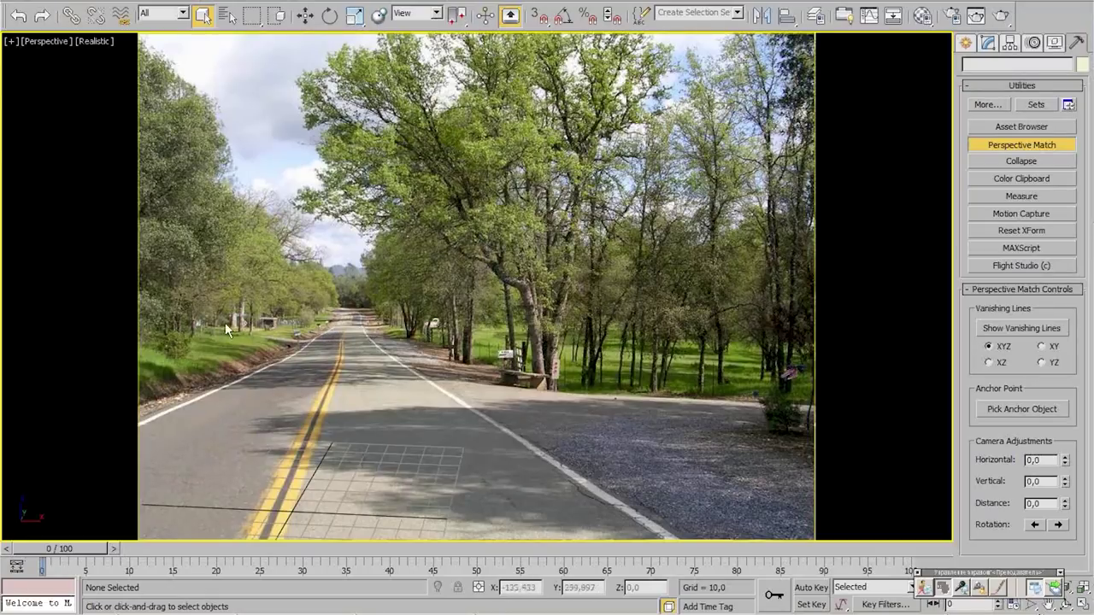
# Show the vanishing lines, preview the YZ set, and switch to the XYZ set
pyautogui.click(1013, 331)
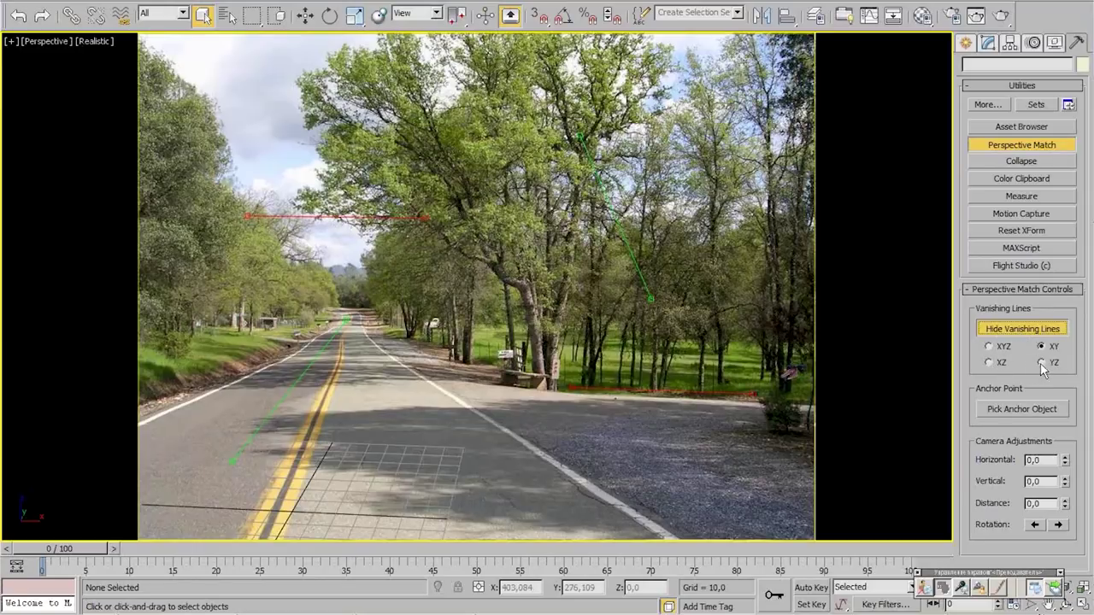
pyautogui.click(1041, 362)
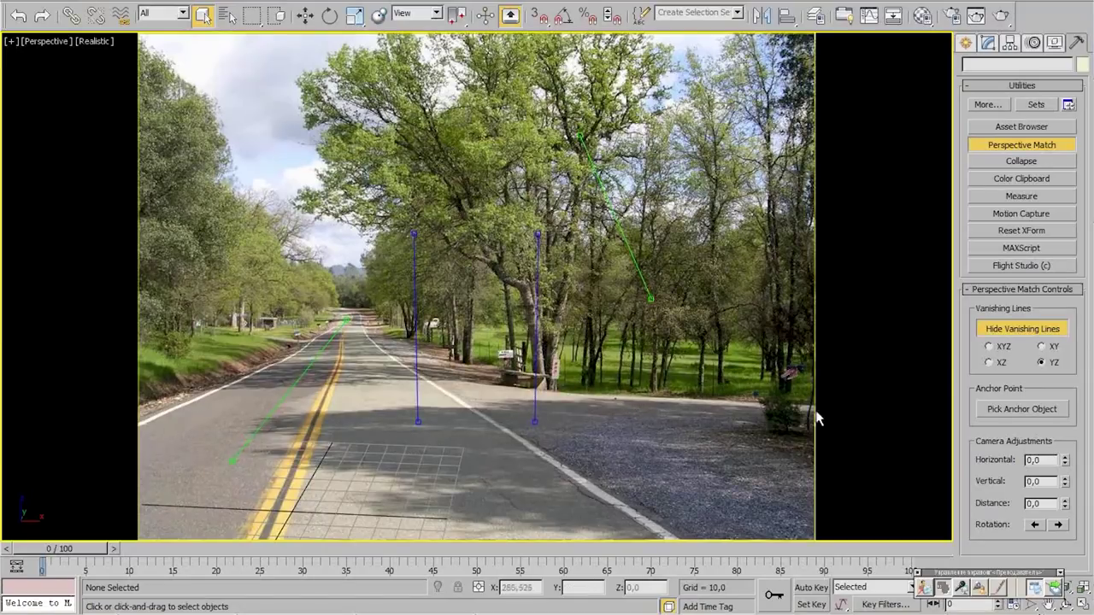
pyautogui.click(990, 346)
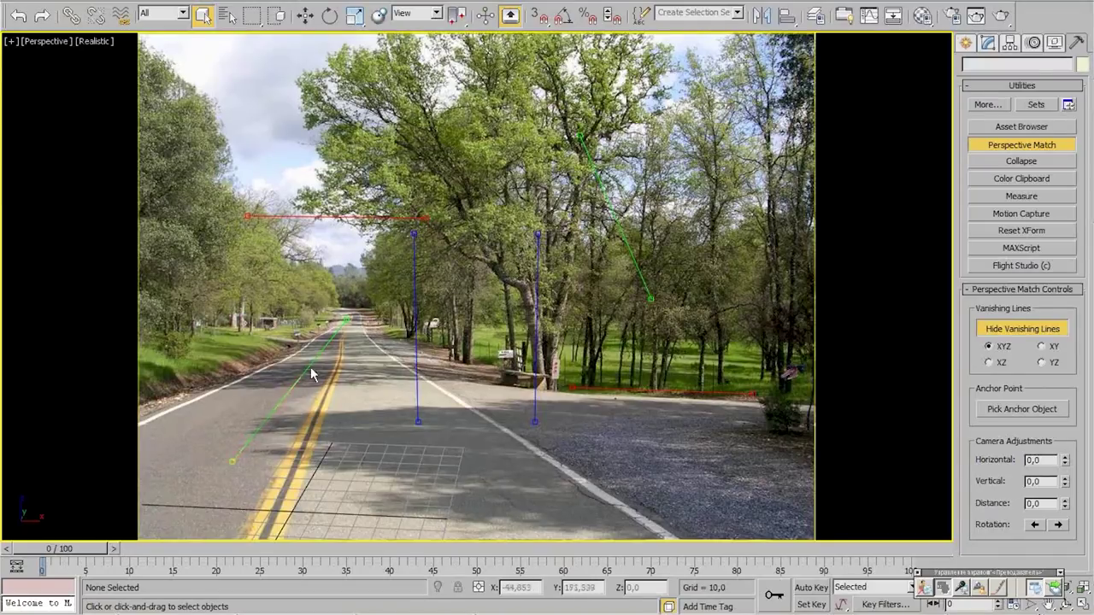
# Move one blue vertical vanishing line to the left roadside, and view the industrial bedroom-PeBJ image for comparison
pyautogui.moveTo(412, 295); pyautogui.dragTo(245, 249)
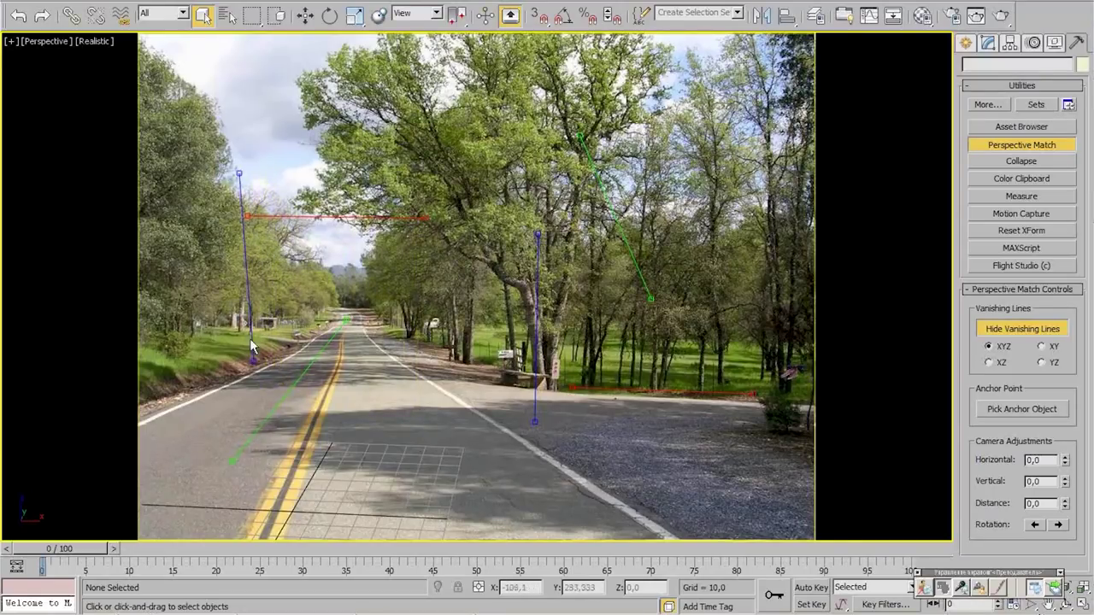
pyautogui.hotkey('alt', 'Tab')
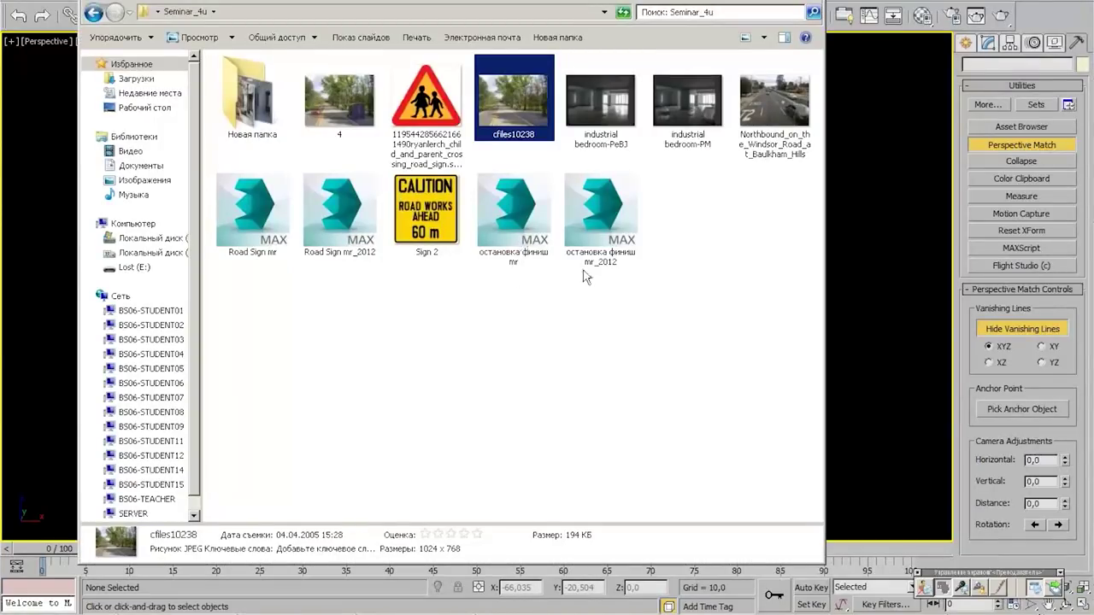
pyautogui.doubleClick(604, 115)
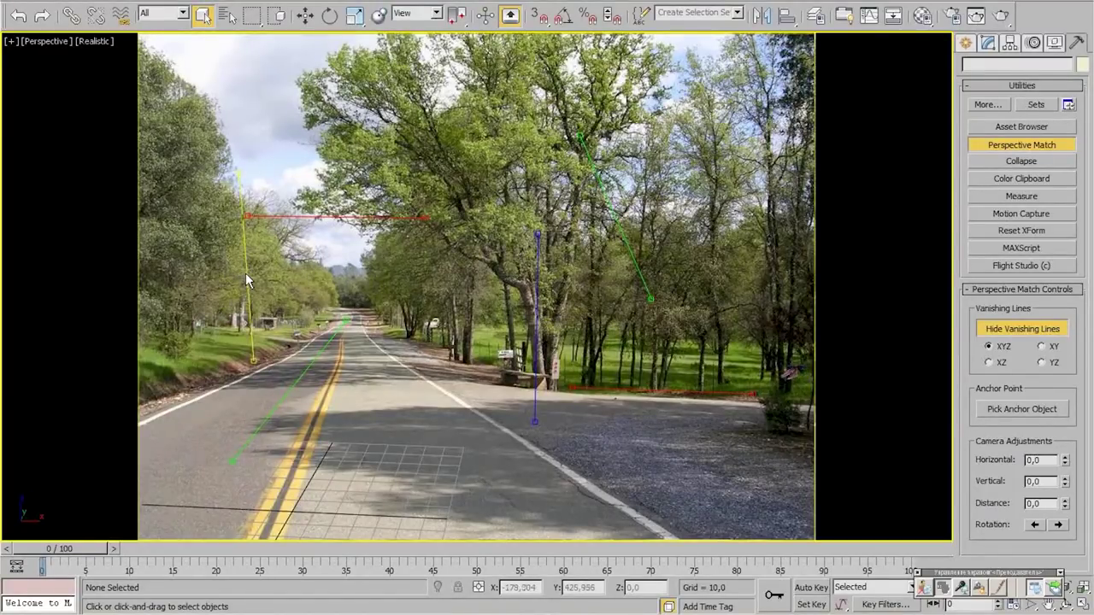
# Place the two blue vanishing lines upright along the trees near the left and right edges of the photo
pyautogui.moveTo(246, 272); pyautogui.dragTo(178, 257)
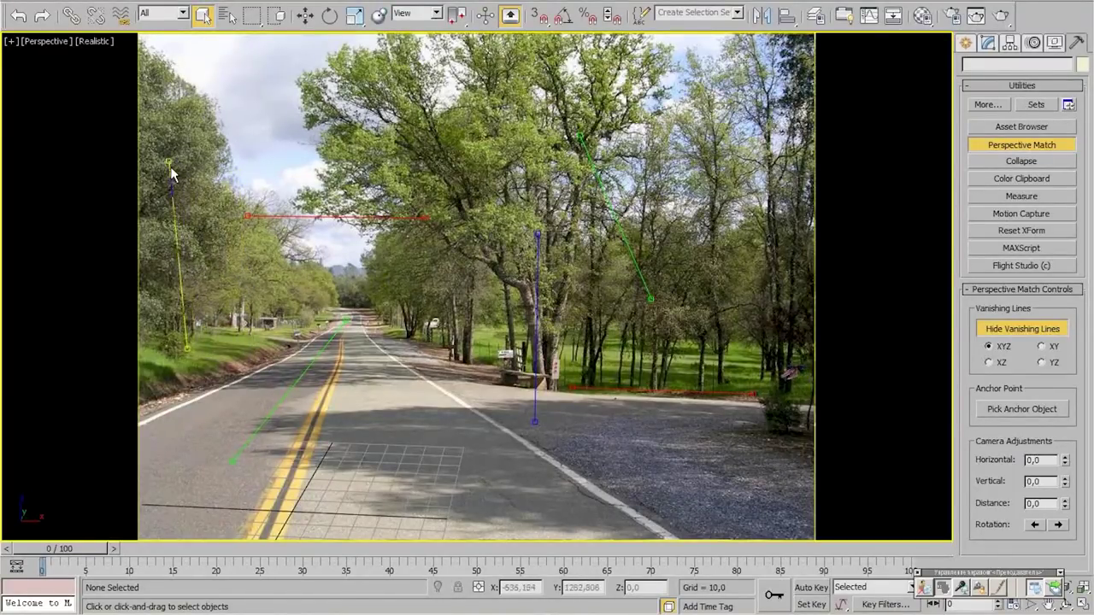
pyautogui.moveTo(170, 169); pyautogui.dragTo(189, 153)
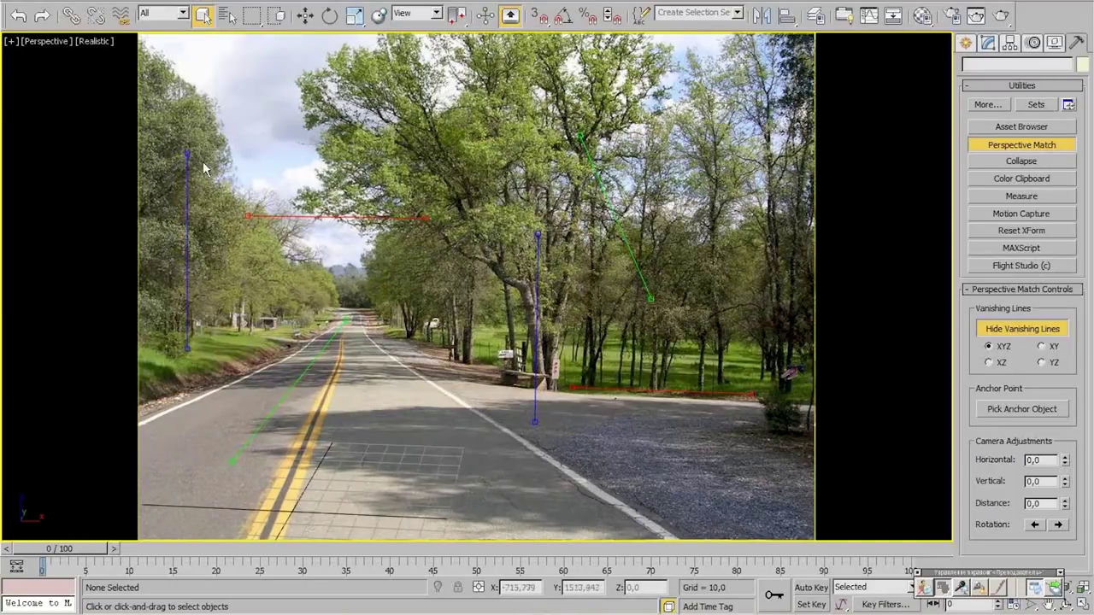
pyautogui.moveTo(533, 312); pyautogui.dragTo(788, 289)
pyautogui.moveTo(792, 211); pyautogui.dragTo(786, 215)
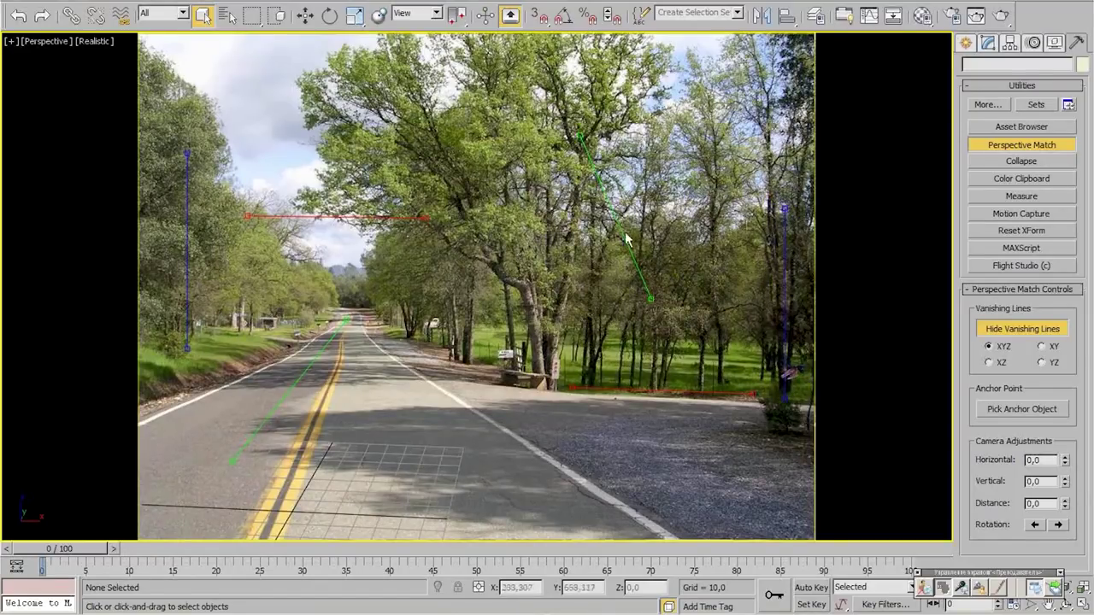
pyautogui.moveTo(188, 239); pyautogui.dragTo(150, 240)
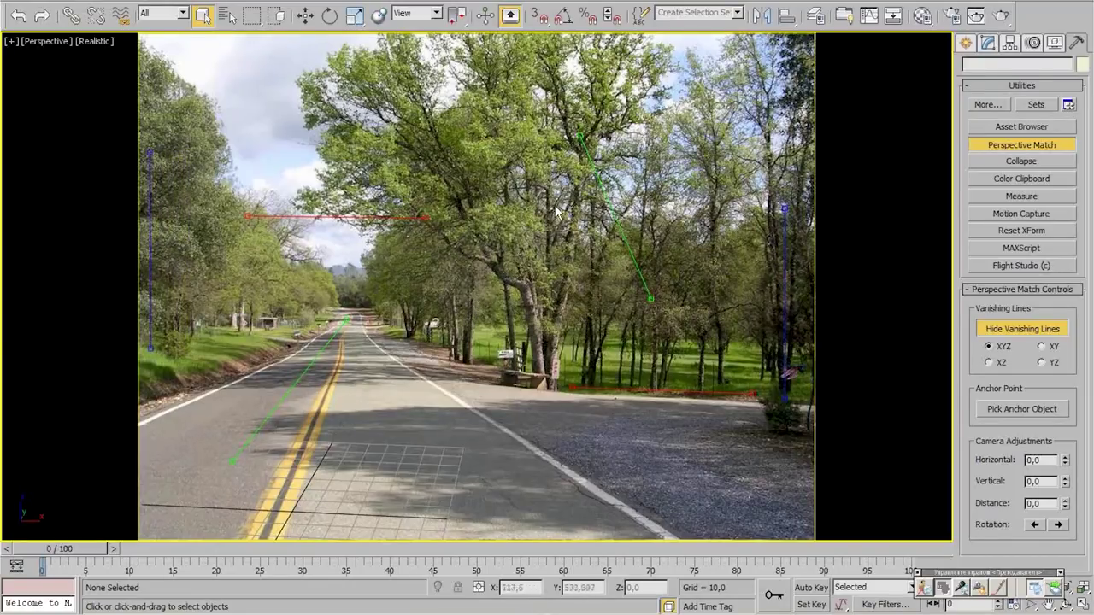
# Align the green vanishing lines with the road's white edge lines, and set the red lines level across the lower road and upper trees
pyautogui.moveTo(288, 396); pyautogui.dragTo(303, 345)
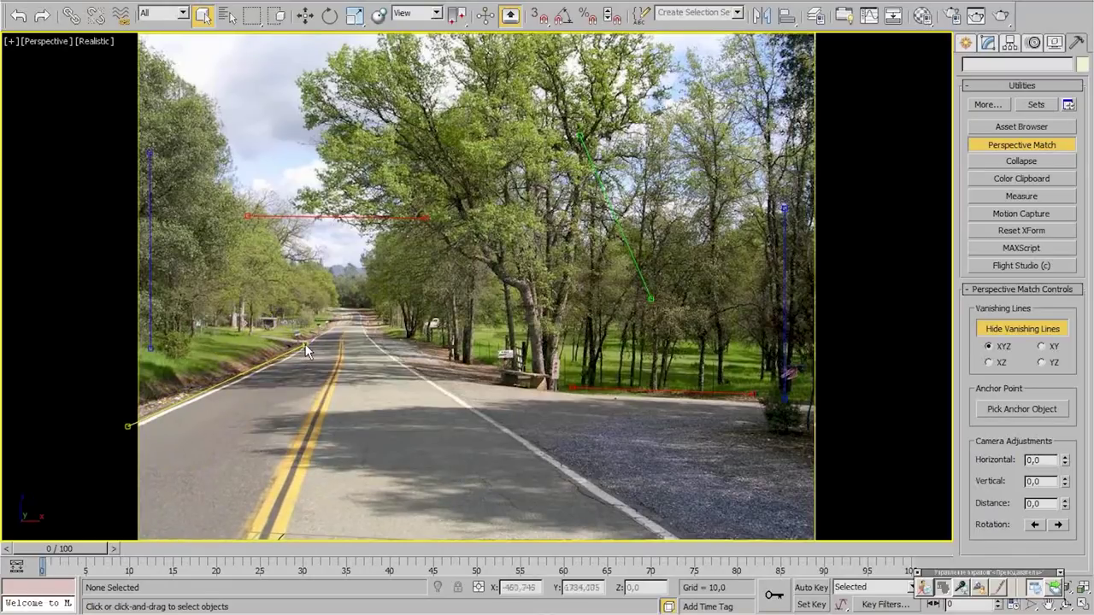
pyautogui.moveTo(616, 235); pyautogui.dragTo(374, 343)
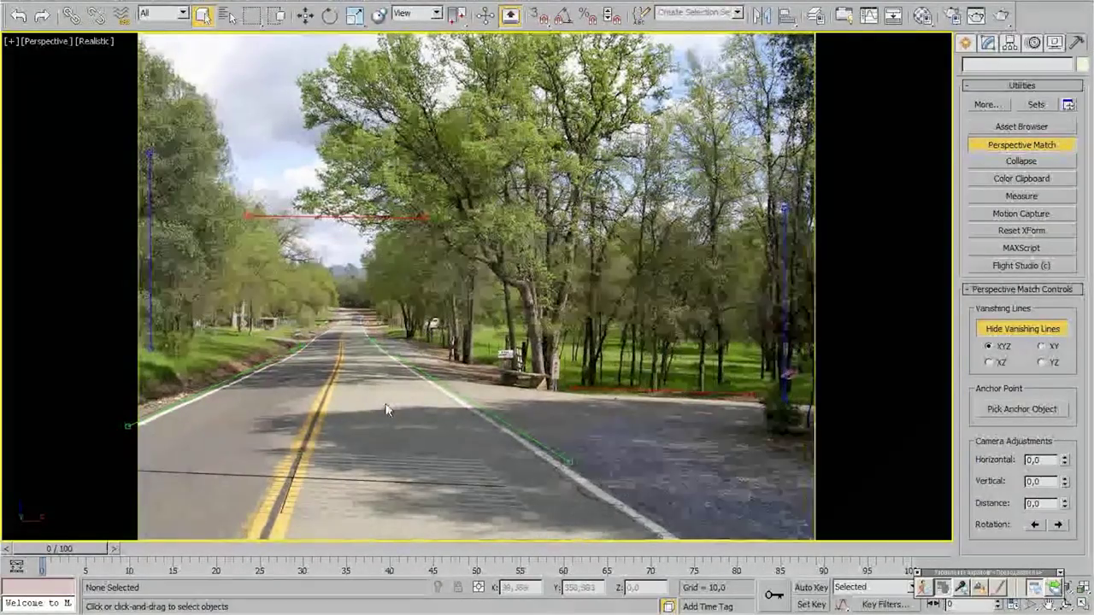
pyautogui.moveTo(645, 397); pyautogui.dragTo(329, 528)
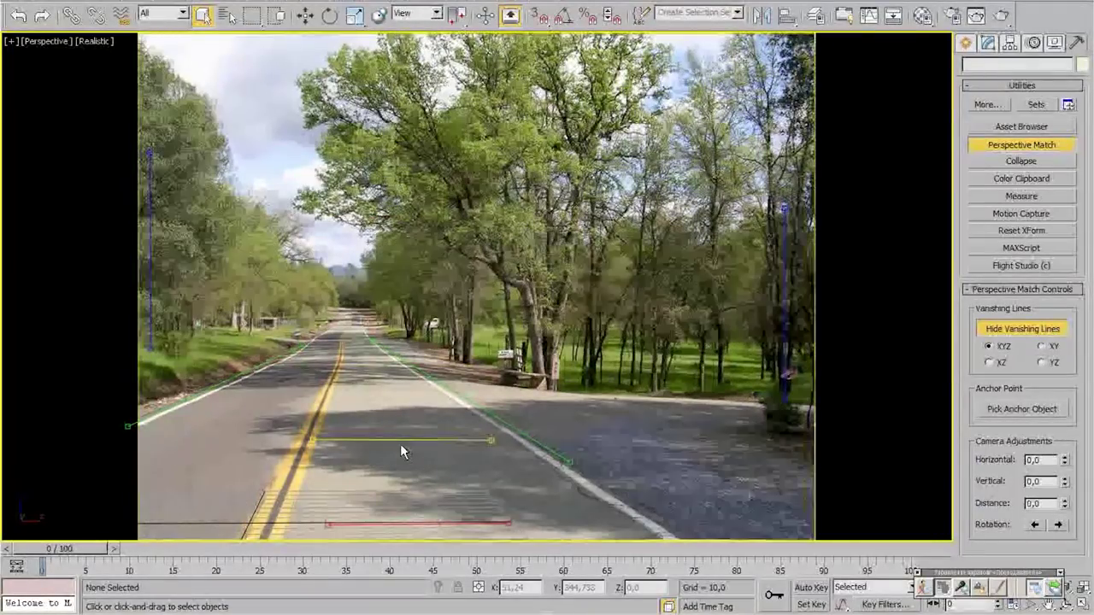
pyautogui.moveTo(400, 444); pyautogui.dragTo(389, 350)
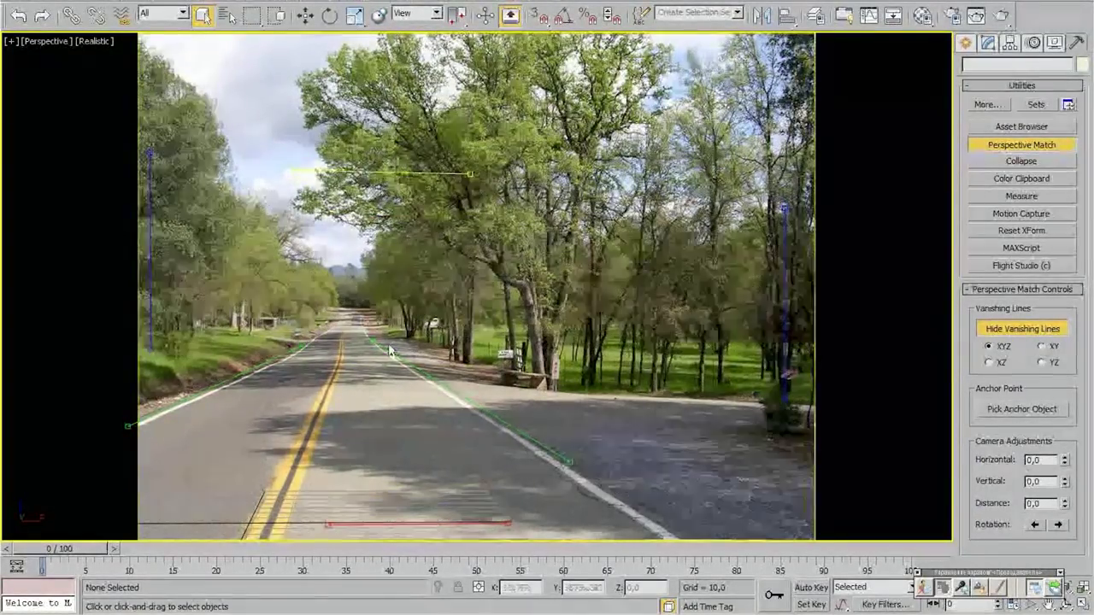
# Pan the matched view to bring the grid across the road's centre, create a camera from it, and fine-tune the camera's framing
pyautogui.moveTo(388, 351); pyautogui.dragTo(379, 414, button='middle')
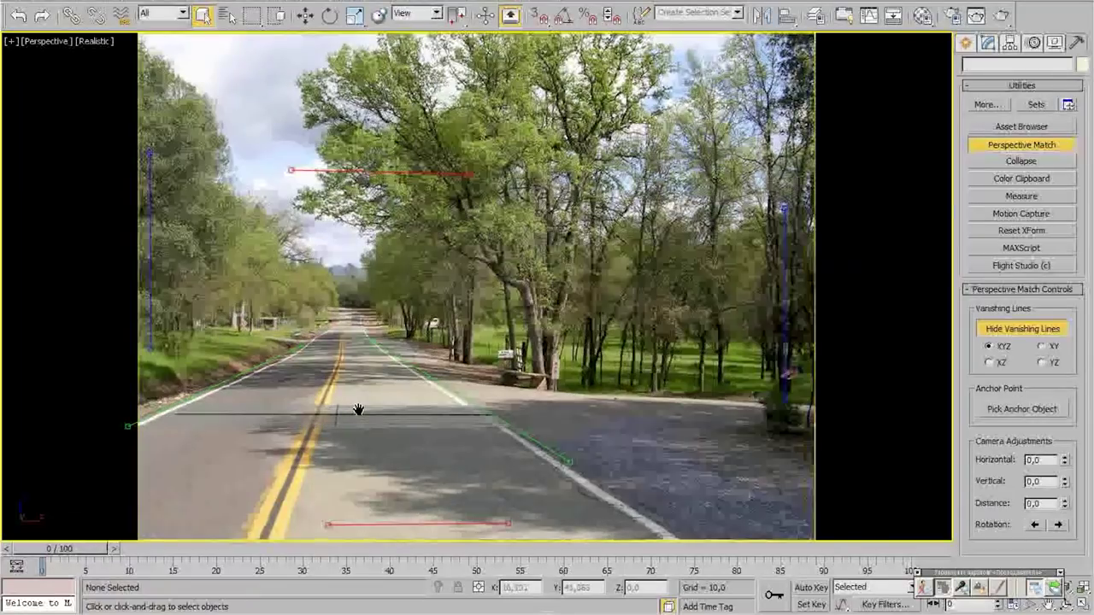
pyautogui.moveTo(346, 407)
pyautogui.mouseDown()
pyautogui.moveTo(350, 368)
pyautogui.moveTo(351, 390)
pyautogui.mouseUp()
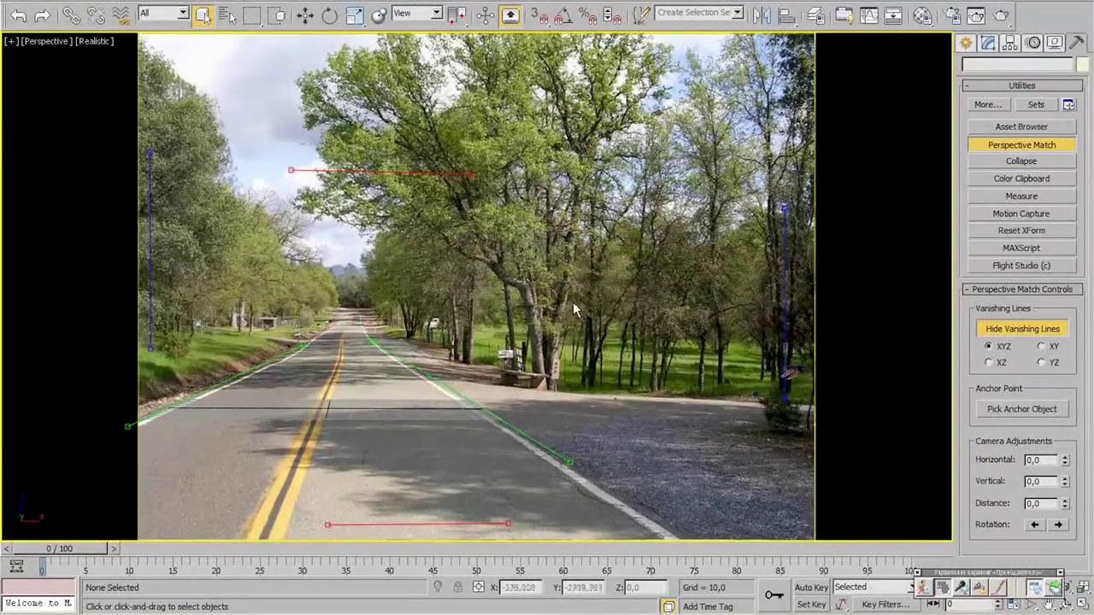
pyautogui.hotkey('ctrl', 'c')
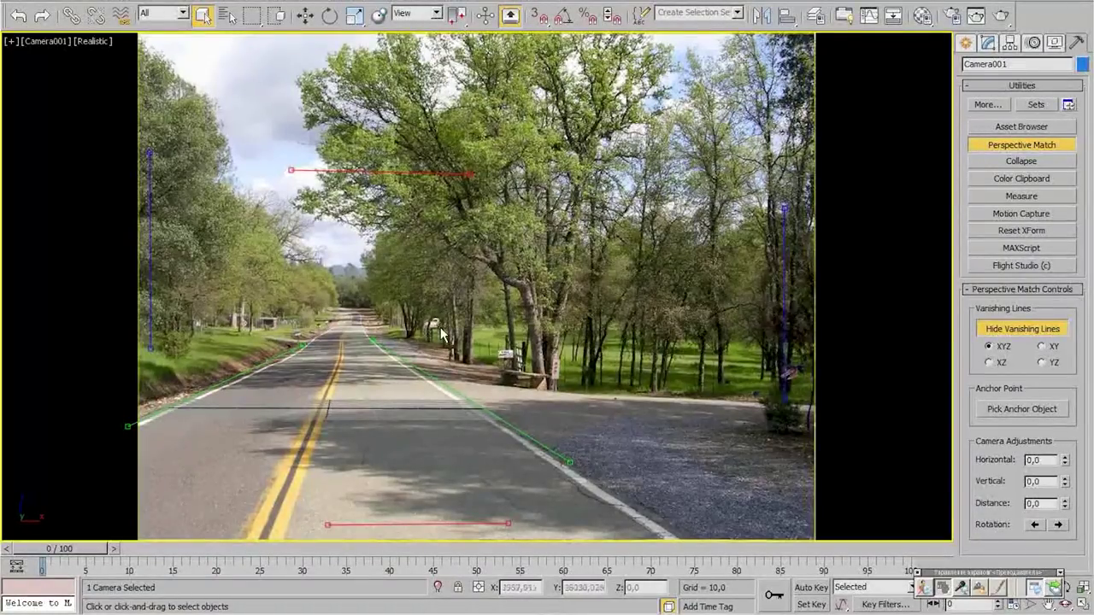
pyautogui.moveTo(445, 335)
pyautogui.mouseDown()
pyautogui.moveTo(437, 350)
pyautogui.moveTo(434, 327)
pyautogui.mouseUp()
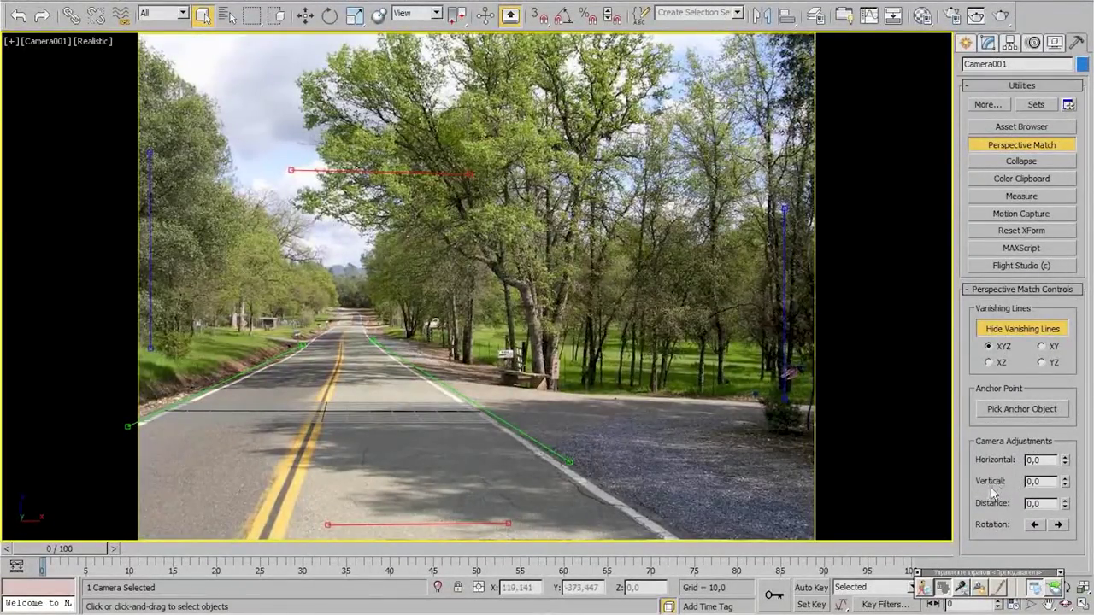
# Try changing the camera's distance and horizontal position in Perspective Match's camera adjustments
pyautogui.moveTo(1063, 507); pyautogui.dragTo(1073, 514)
pyautogui.rightClick(1064, 504)
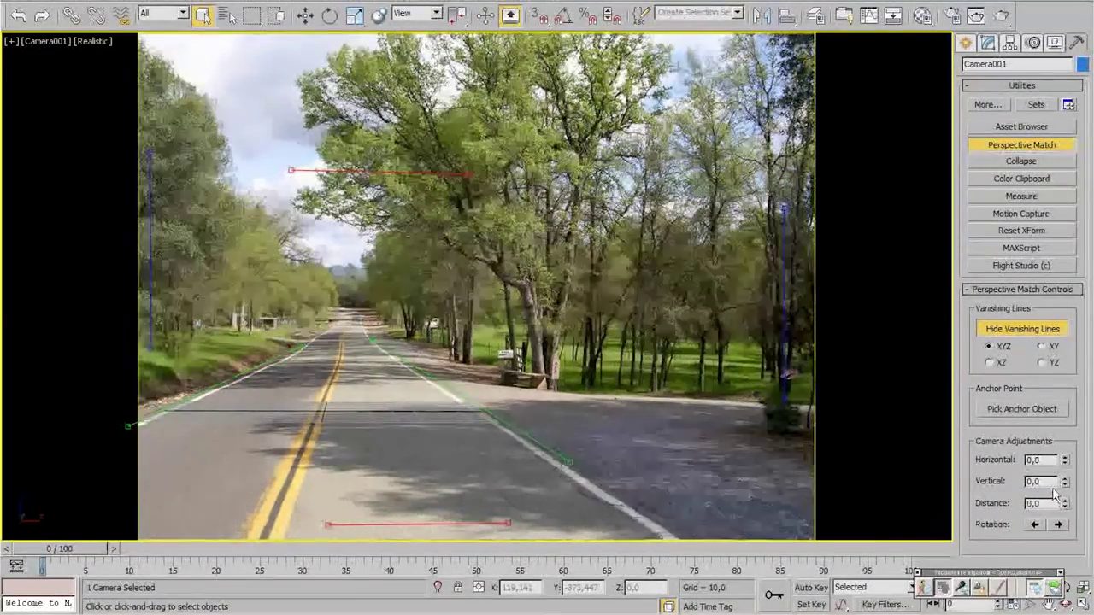
pyautogui.moveTo(1065, 462); pyautogui.dragTo(1087, 470)
pyautogui.rightClick(1089, 481)
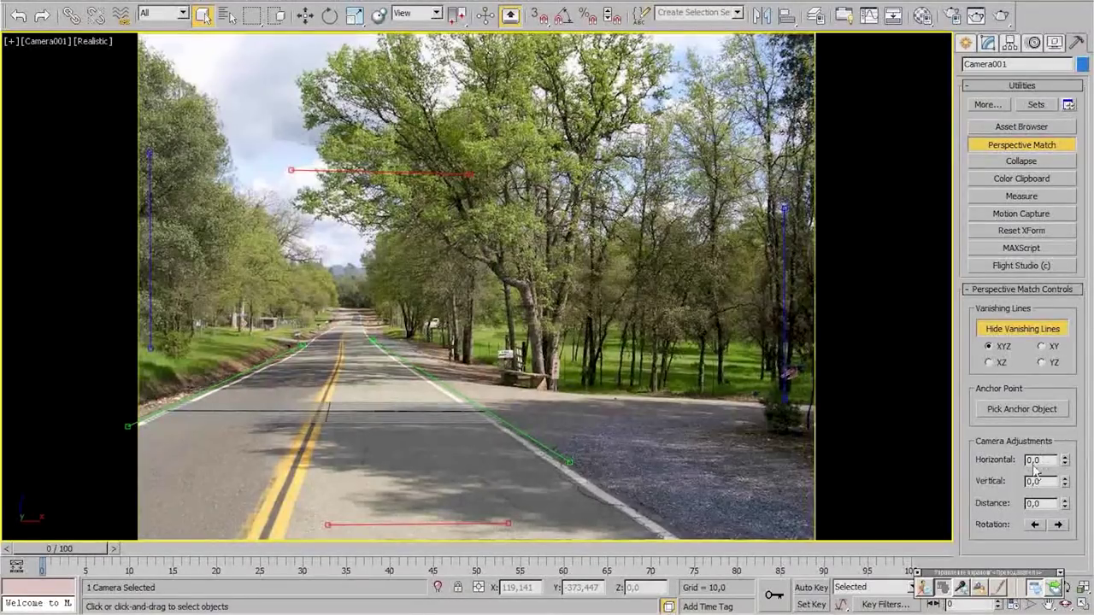
# Shift the camera view slightly to lower the grid line on the road, and switch from Perspective Match to the camera creation options
pyautogui.moveTo(991, 577); pyautogui.dragTo(797, 594)
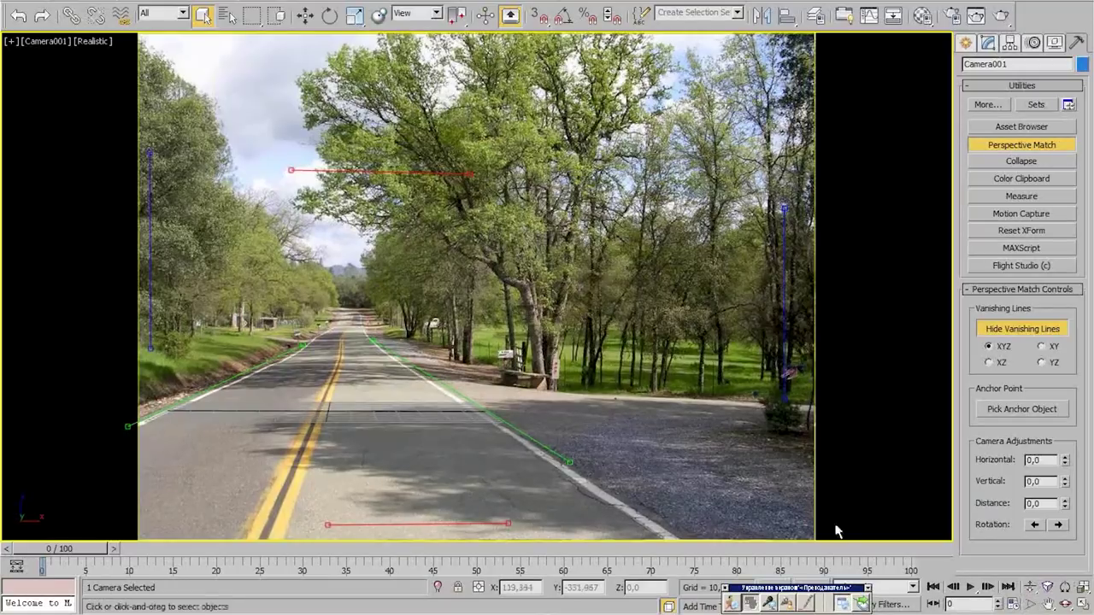
pyautogui.moveTo(418, 437); pyautogui.dragTo(416, 434)
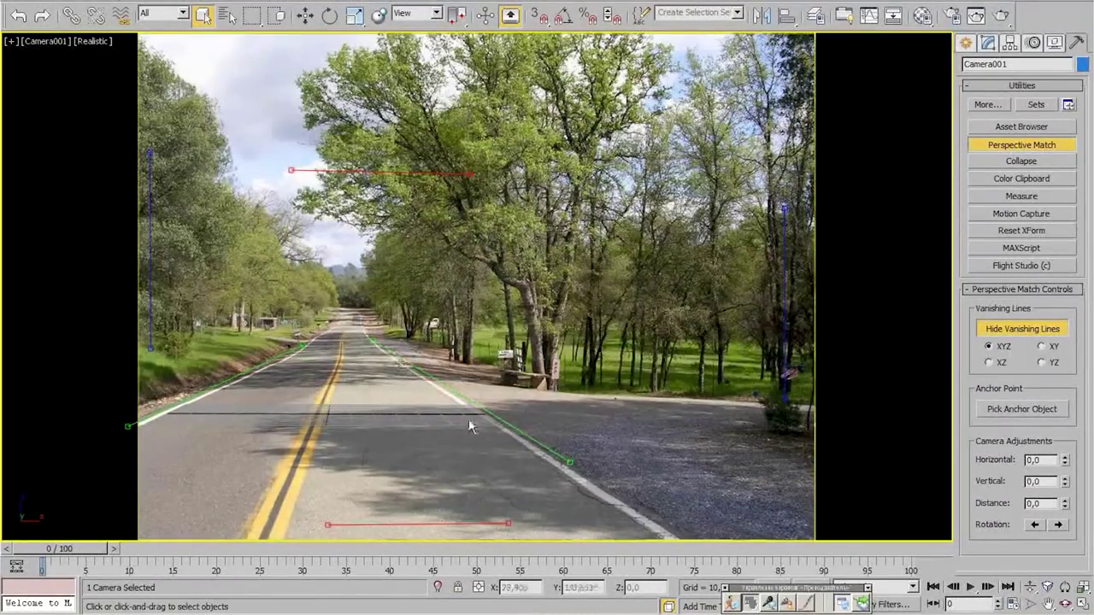
pyautogui.click(964, 43)
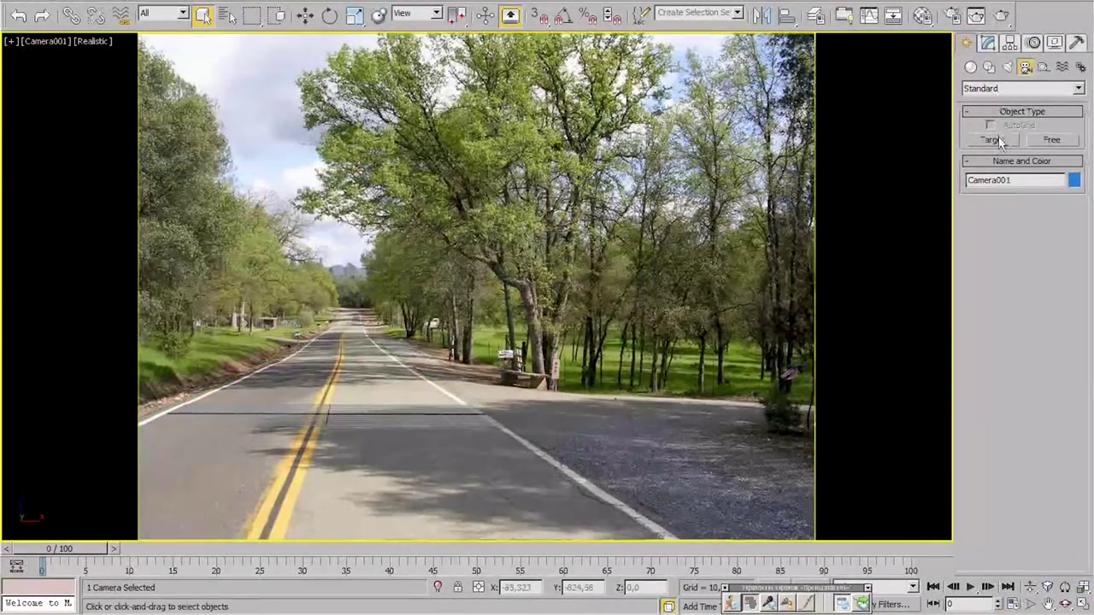
# View reference image 4 from the Seminar_4u folder, and create a tall test box on the road in the camera view
pyautogui.click(969, 67)
pyautogui.click(992, 140)
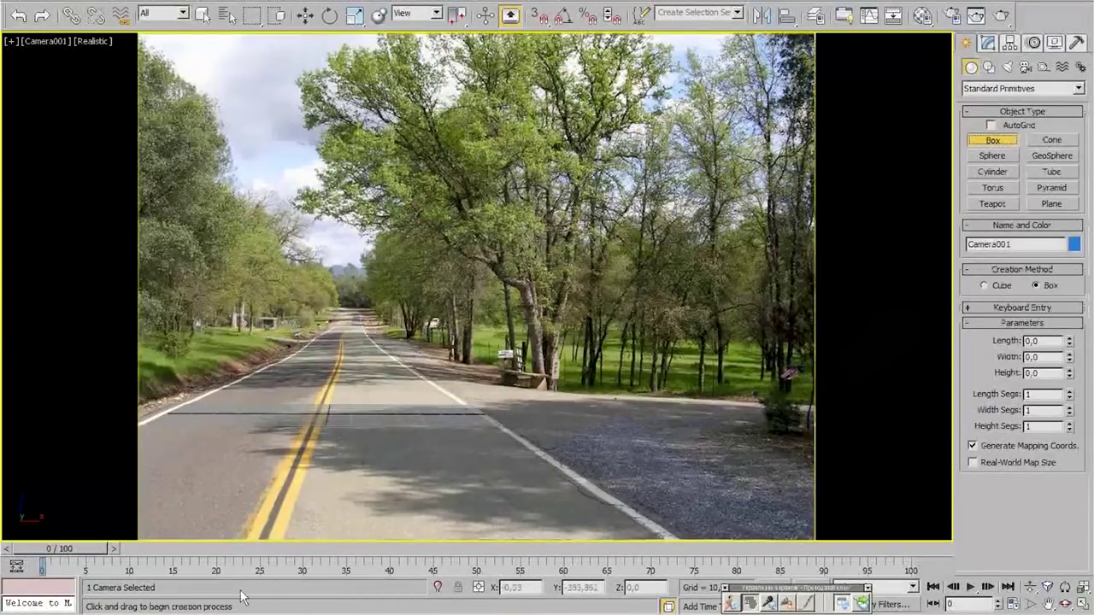
pyautogui.hotkey('alt', 'Tab')
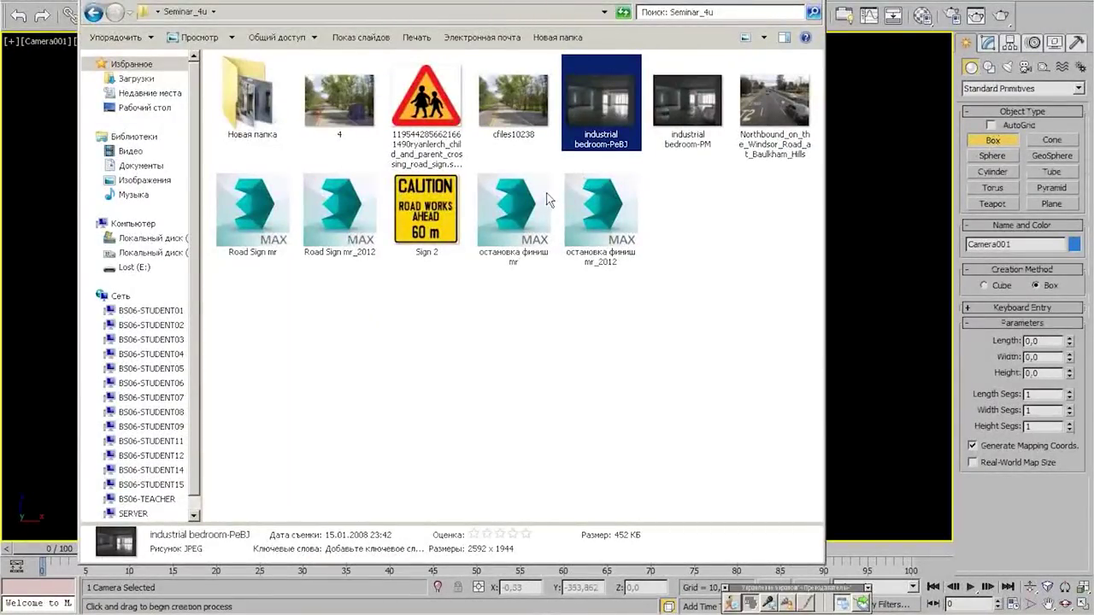
pyautogui.doubleClick(358, 130)
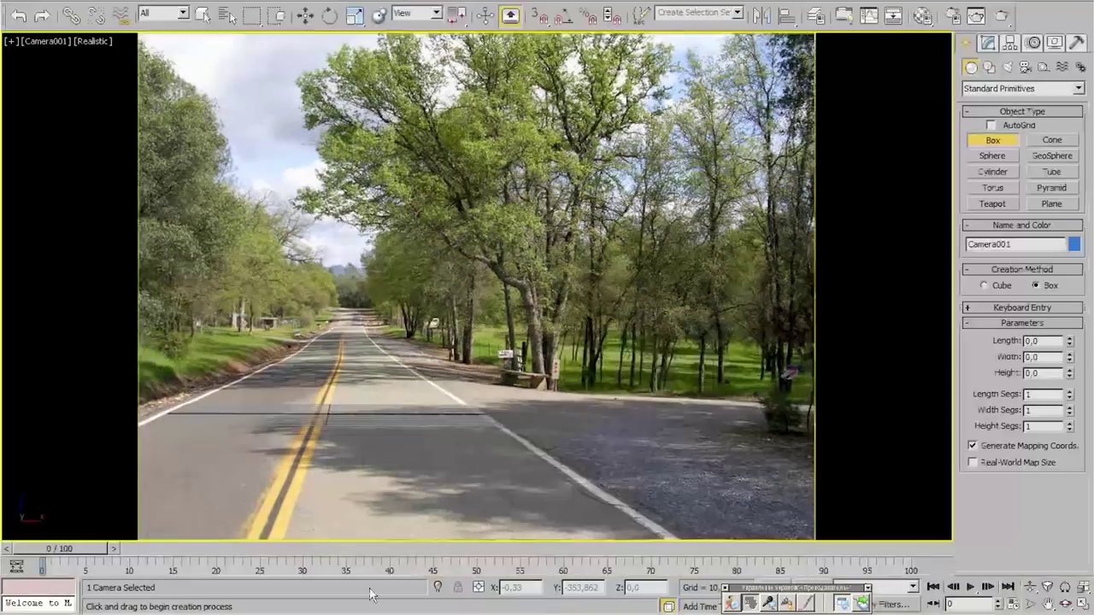
pyautogui.moveTo(335, 398); pyautogui.dragTo(496, 464)
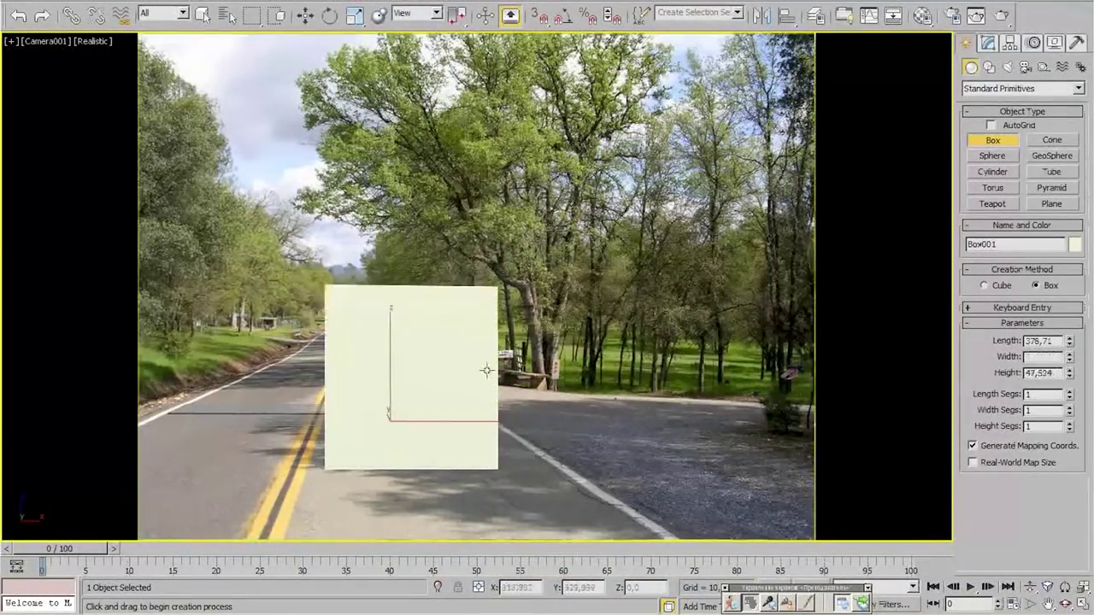
pyautogui.click(485, 372)
pyautogui.rightClick(471, 243)
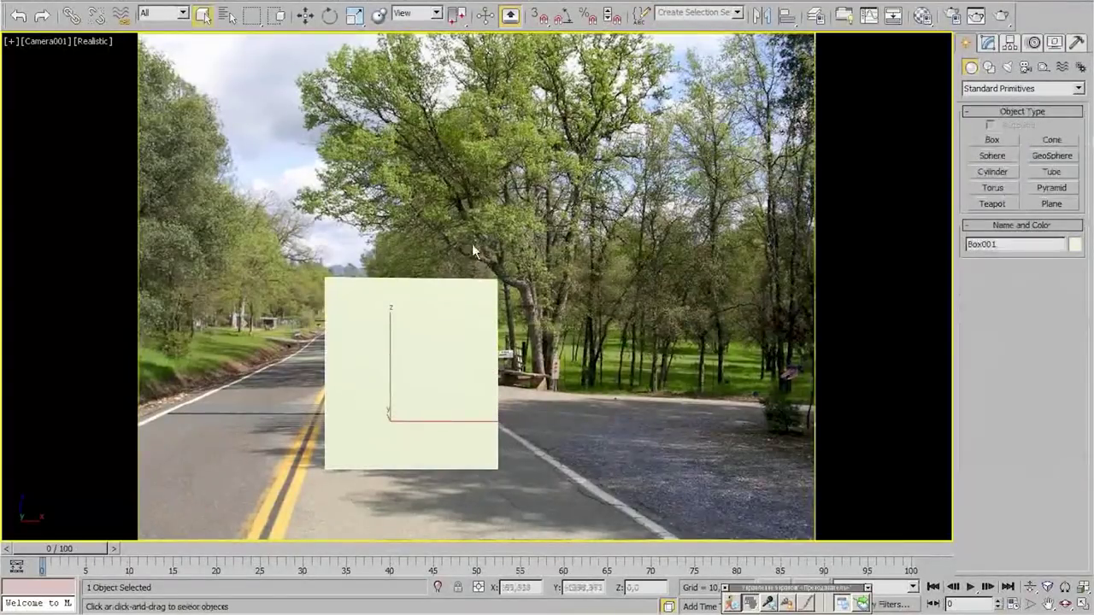
# Make the test box see-through, move it onto the gravel beside the road to check its perspective, and delete it
pyautogui.hotkey('alt', 'x')
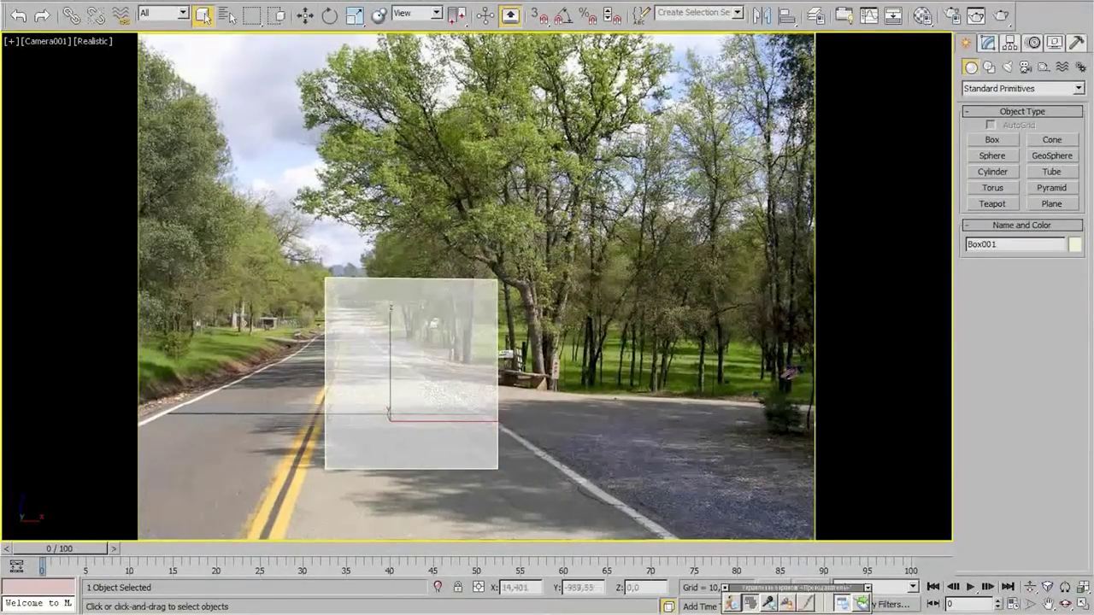
pyautogui.click(305, 15)
pyautogui.moveTo(449, 419); pyautogui.dragTo(596, 458)
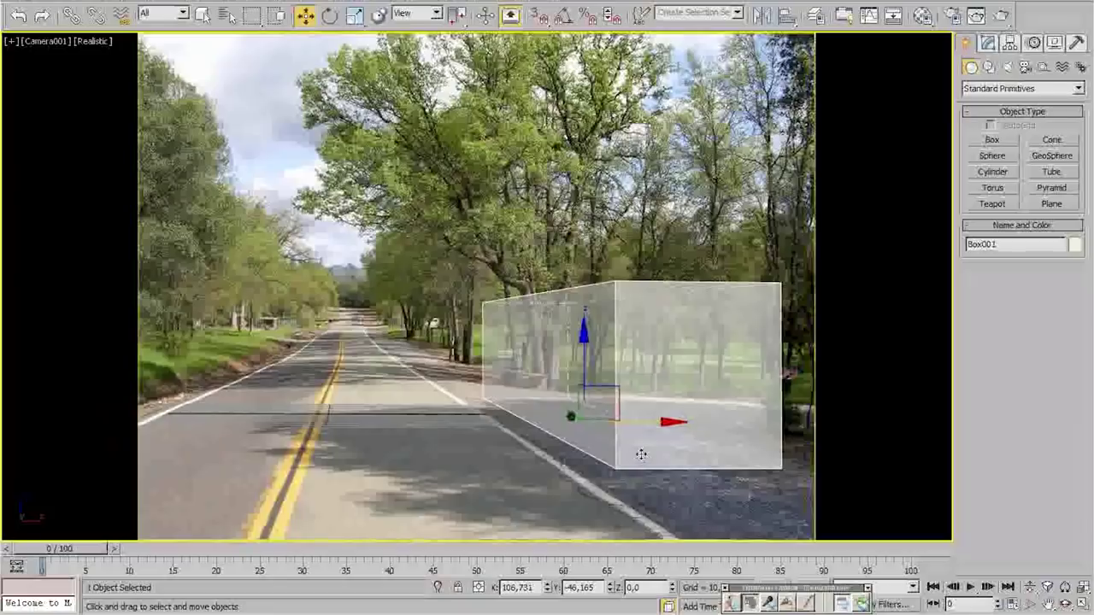
pyautogui.press('Delete')
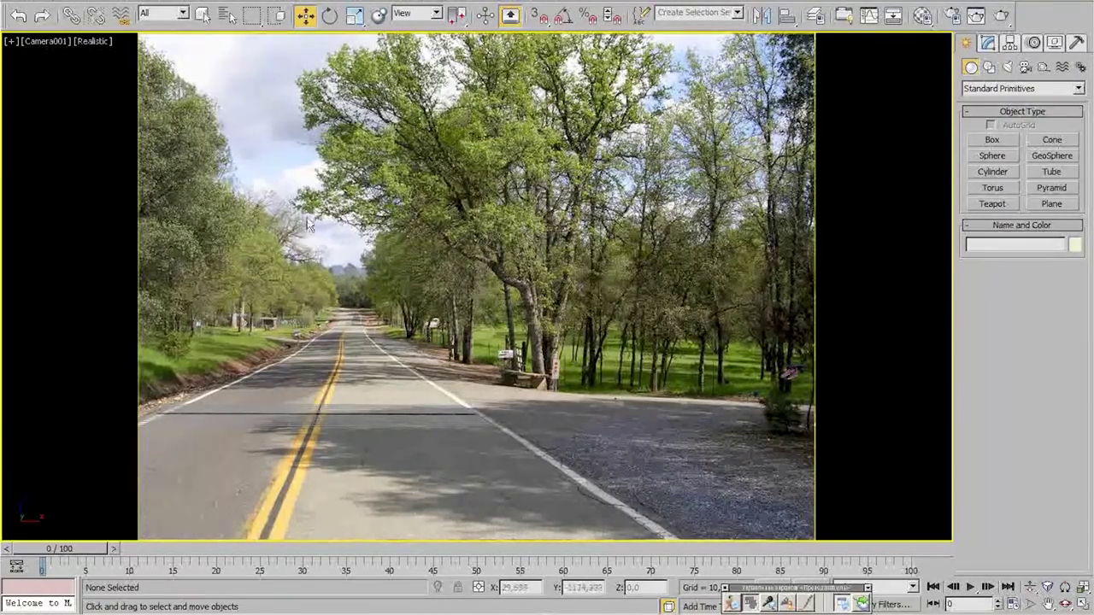
# Merge the остановка group into the scene from остановка финиш mr_2012.max in the Seminar_4u folder
pyautogui.click(38, 3)
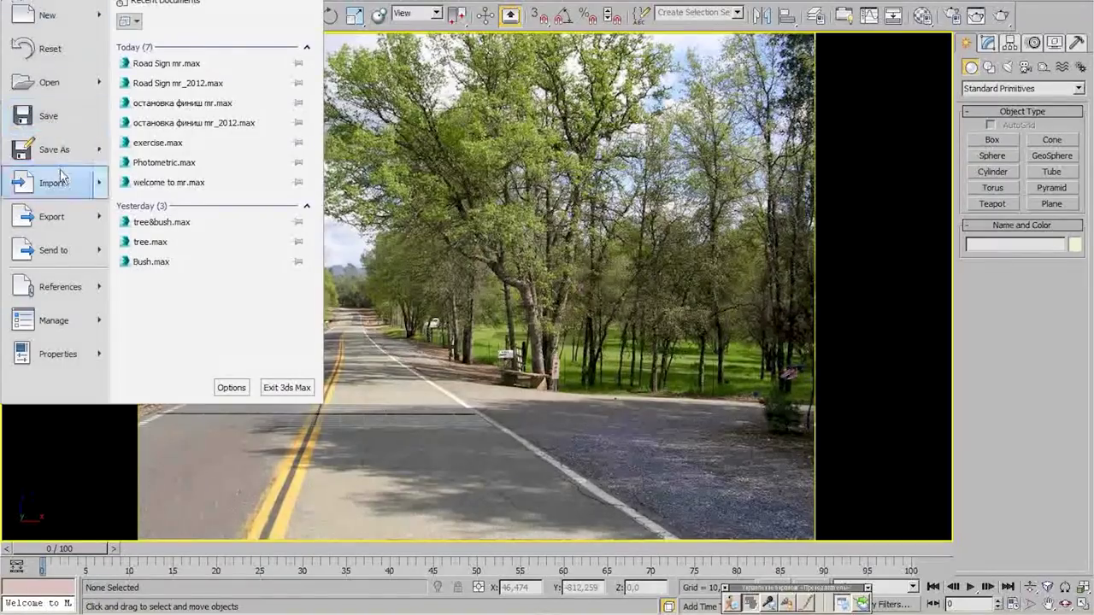
pyautogui.moveTo(63, 181)
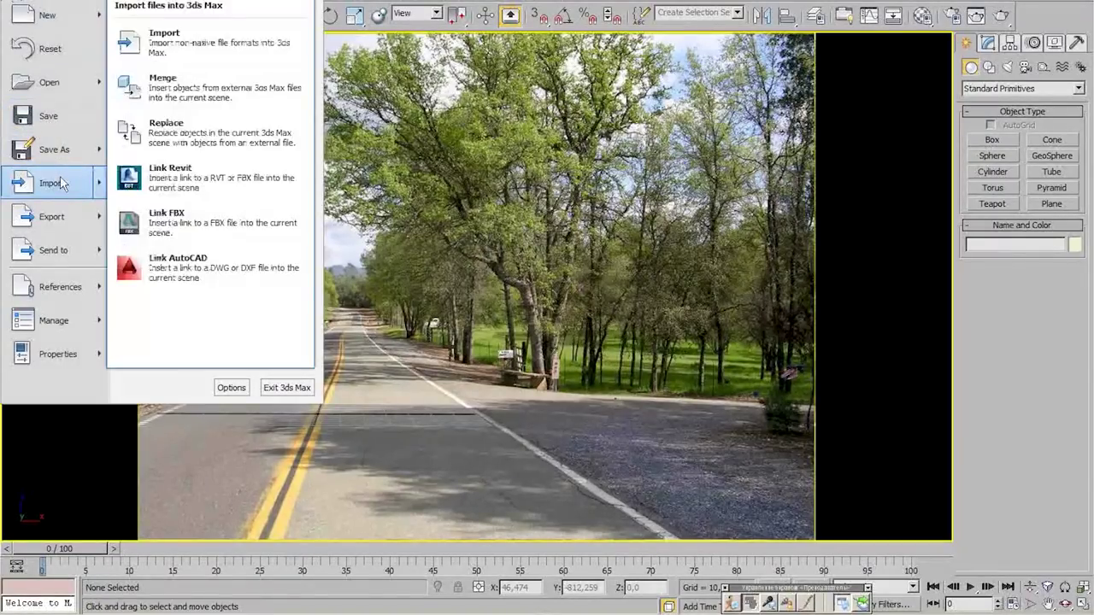
pyautogui.click(195, 88)
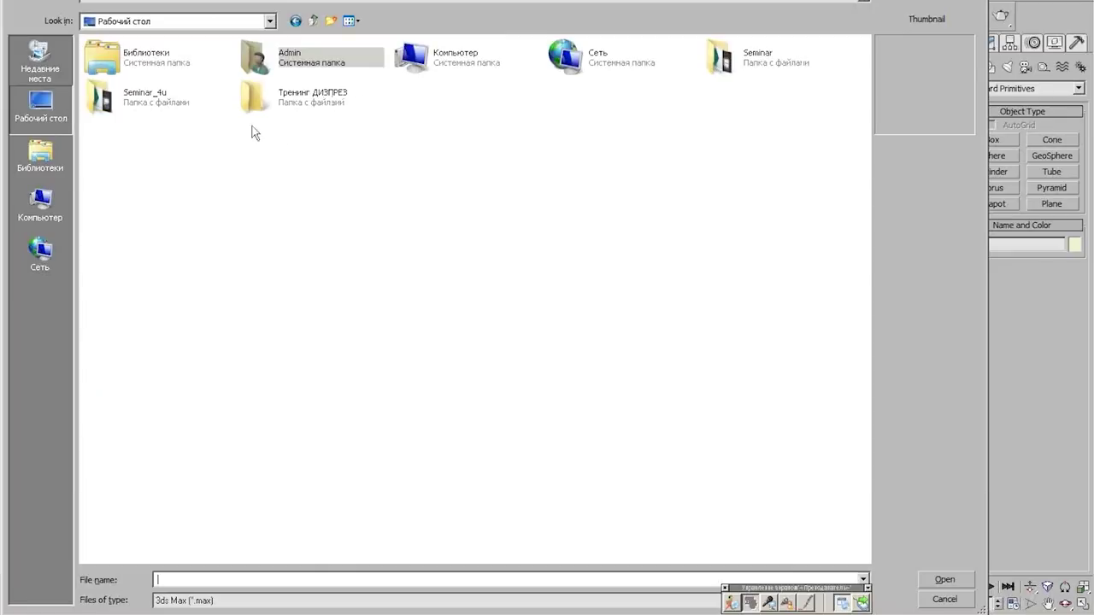
pyautogui.doubleClick(147, 107)
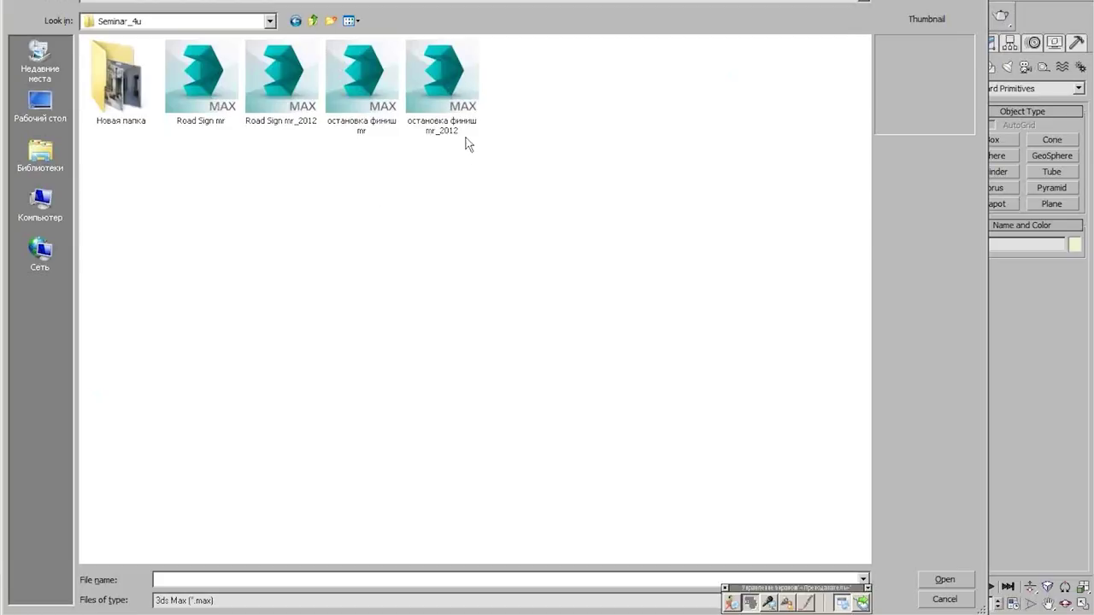
pyautogui.click(445, 86)
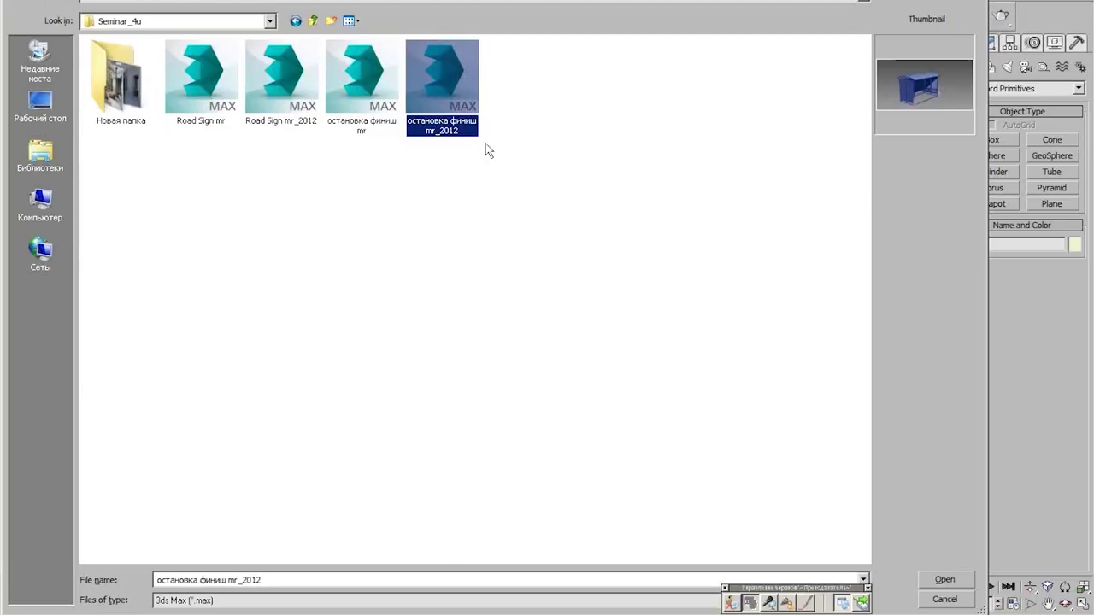
pyautogui.click(944, 580)
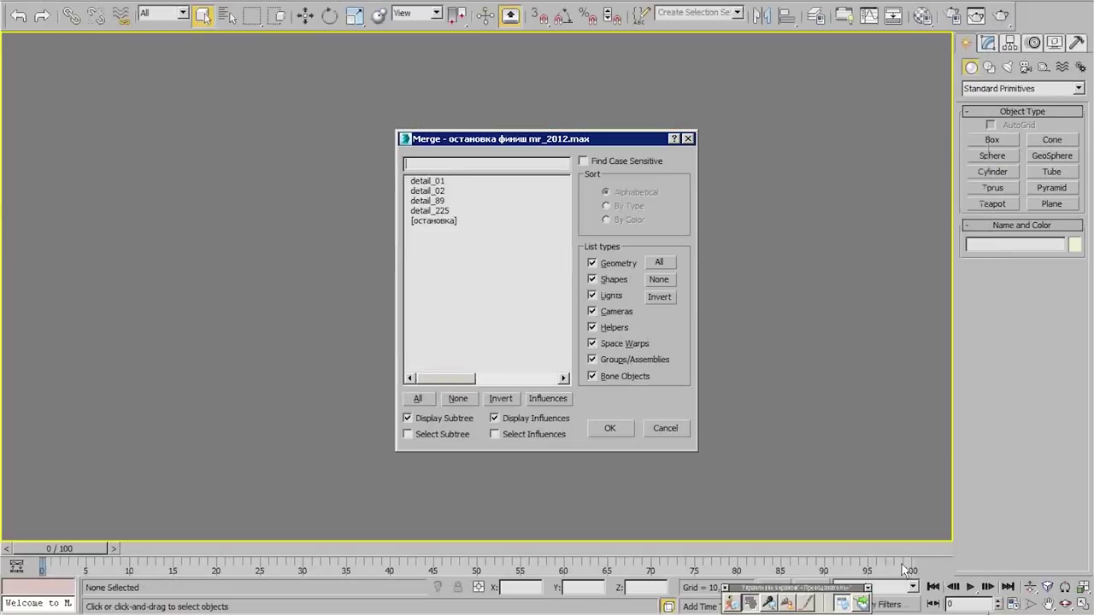
pyautogui.click(434, 221)
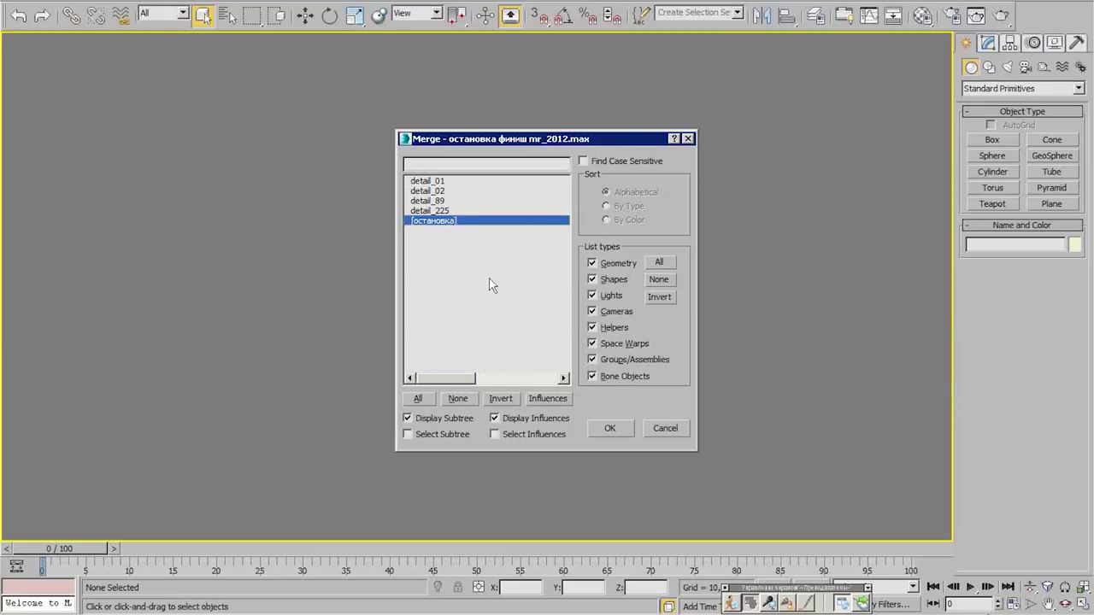
pyautogui.click(610, 429)
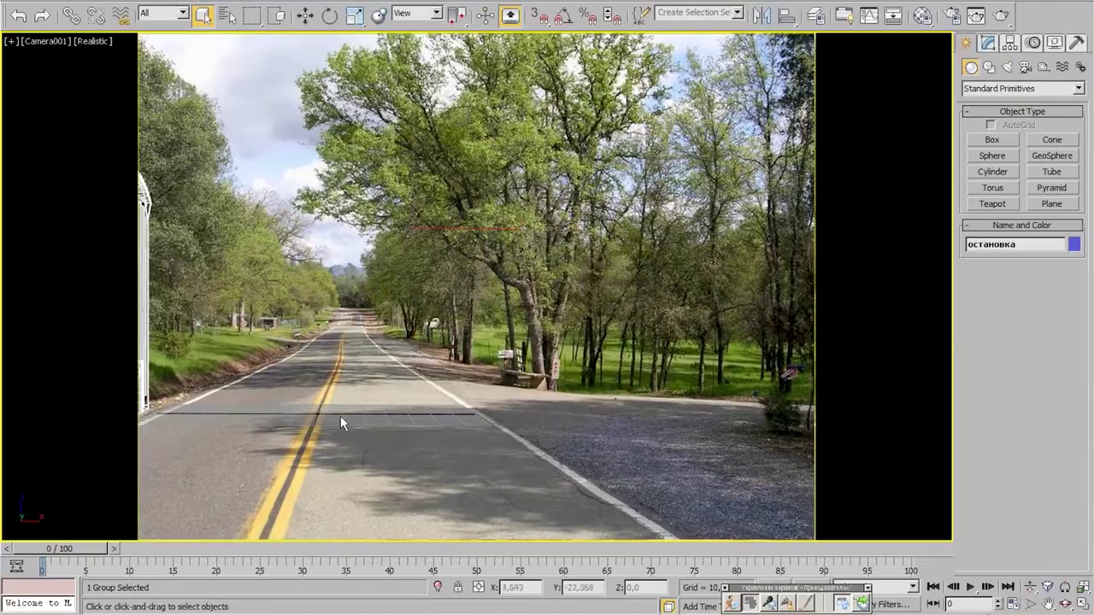
# Undo a trial camera pan, and move the bus stop group in the Top view to the opposite side of the origin
pyautogui.moveTo(345, 397); pyautogui.dragTo(662, 417, button='middle')
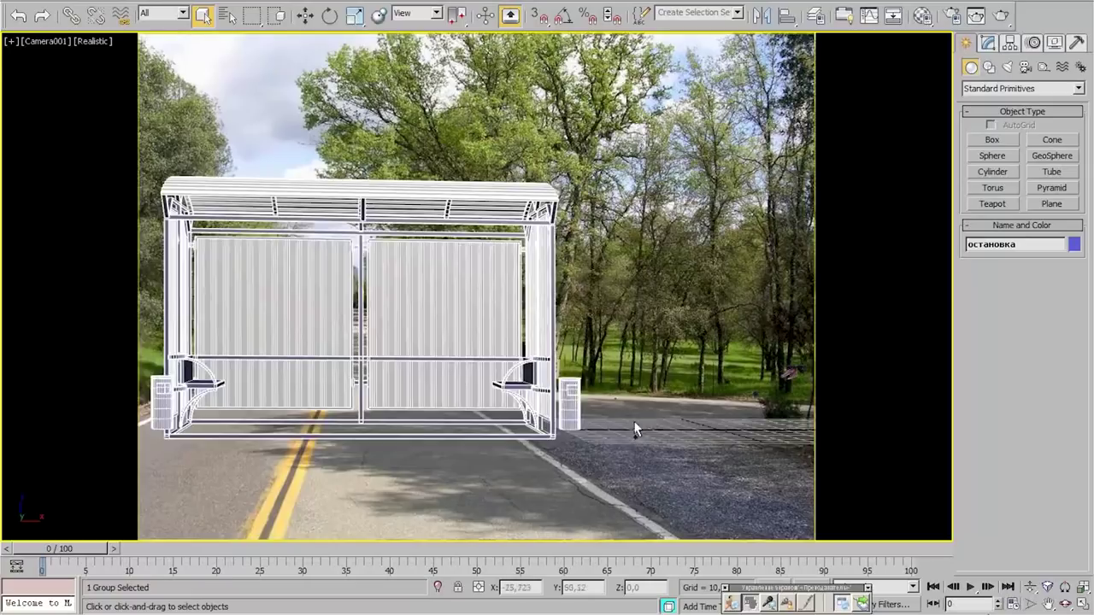
pyautogui.hotkey('shift', 'z')
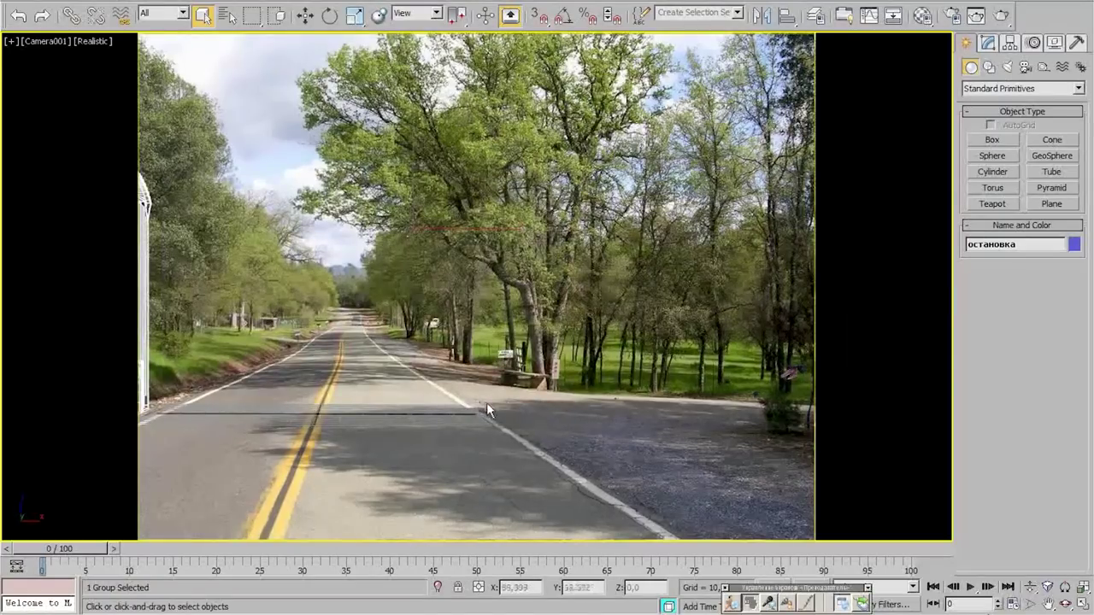
pyautogui.hotkey('alt', 'w')
pyautogui.rightClick(146, 151)
pyautogui.scroll(-3, 219, 151)
pyautogui.scroll(2, 213, 141)
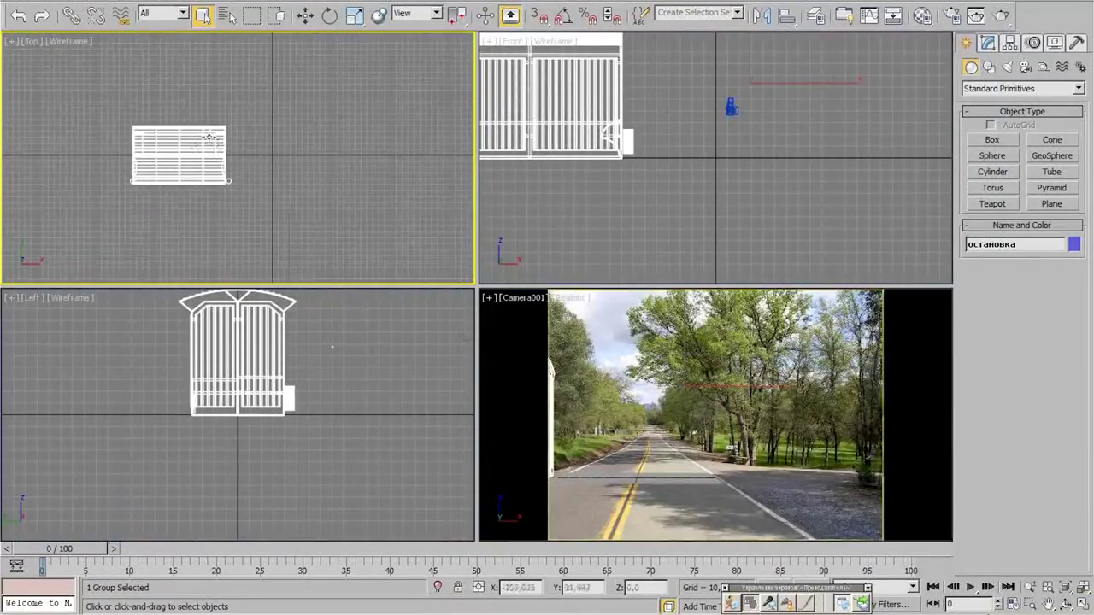
pyautogui.press('w')
pyautogui.moveTo(214, 134); pyautogui.dragTo(381, 132)
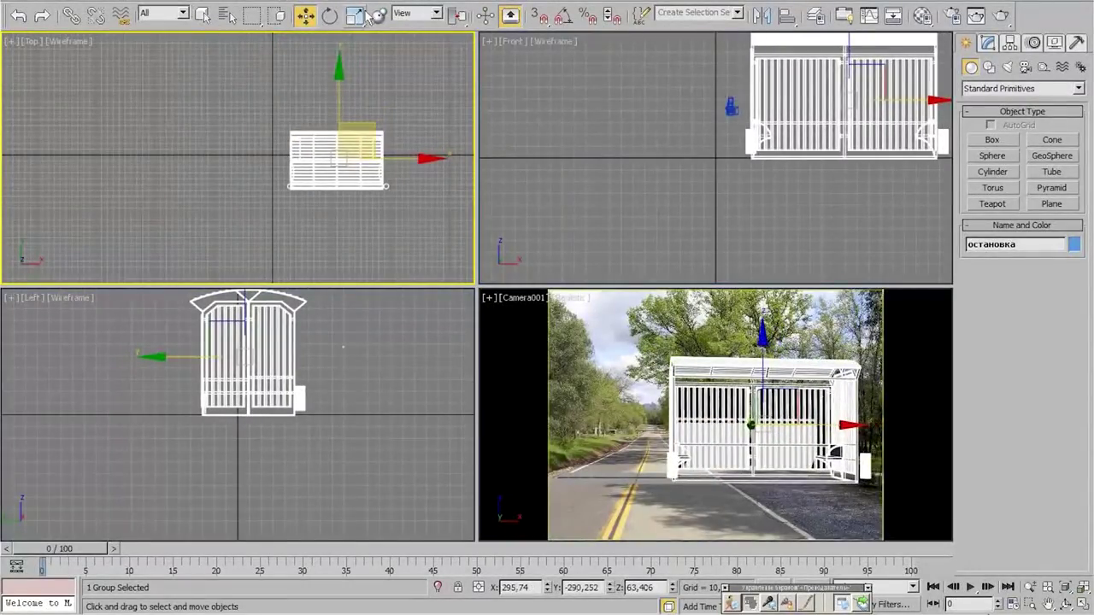
# Rotate the bus stop group -90 degrees about Z with angle snap on, and show the camera view alone
pyautogui.click(330, 15)
pyautogui.press('a')
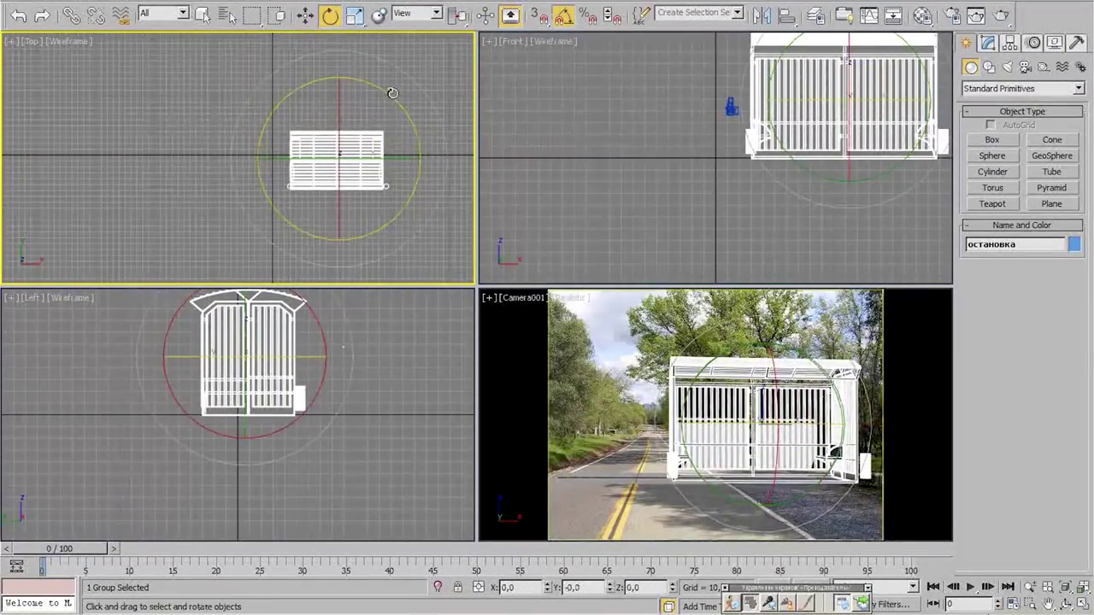
pyautogui.moveTo(392, 93); pyautogui.dragTo(422, 162)
pyautogui.rightClick(598, 384)
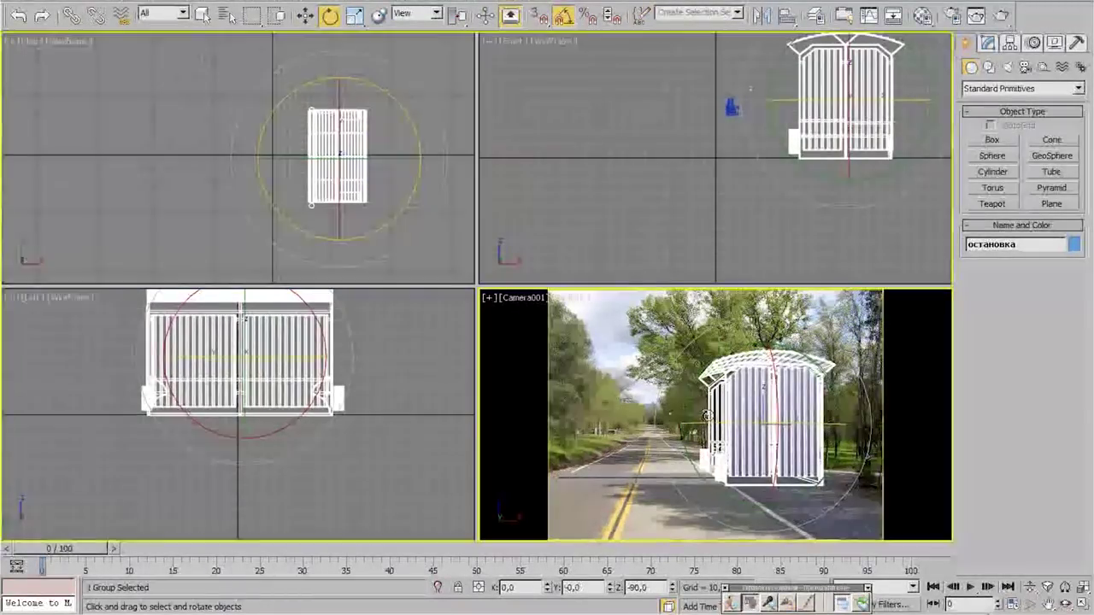
pyautogui.hotkey('alt', 'w')
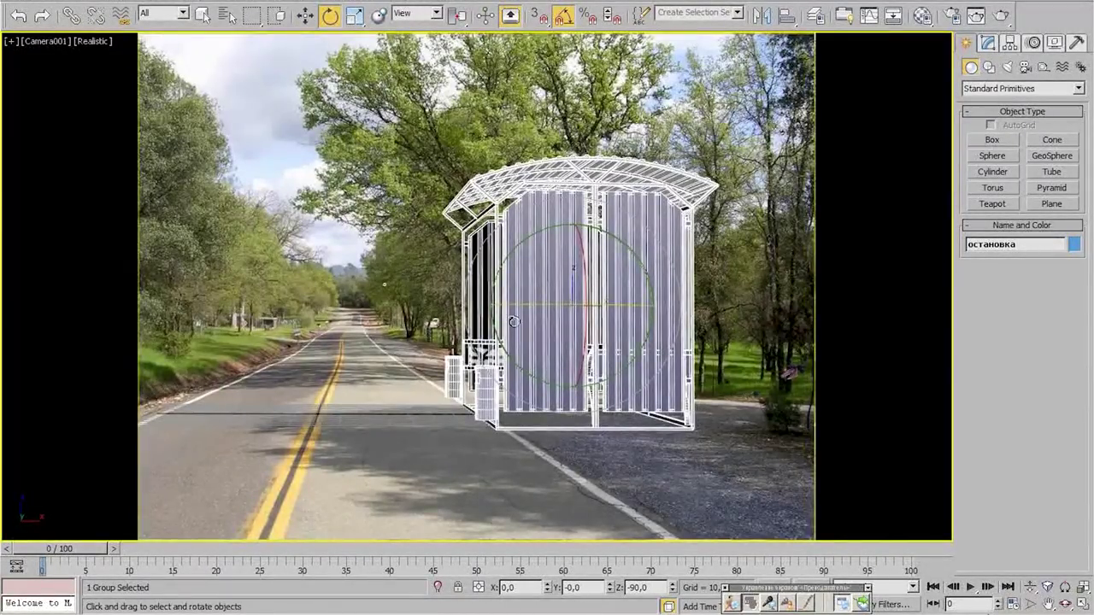
# Pan the camera and dolly it back so the bus stop stands smaller on the gravel beside the white edge line
pyautogui.moveTo(514, 321); pyautogui.dragTo(599, 354, button='middle')
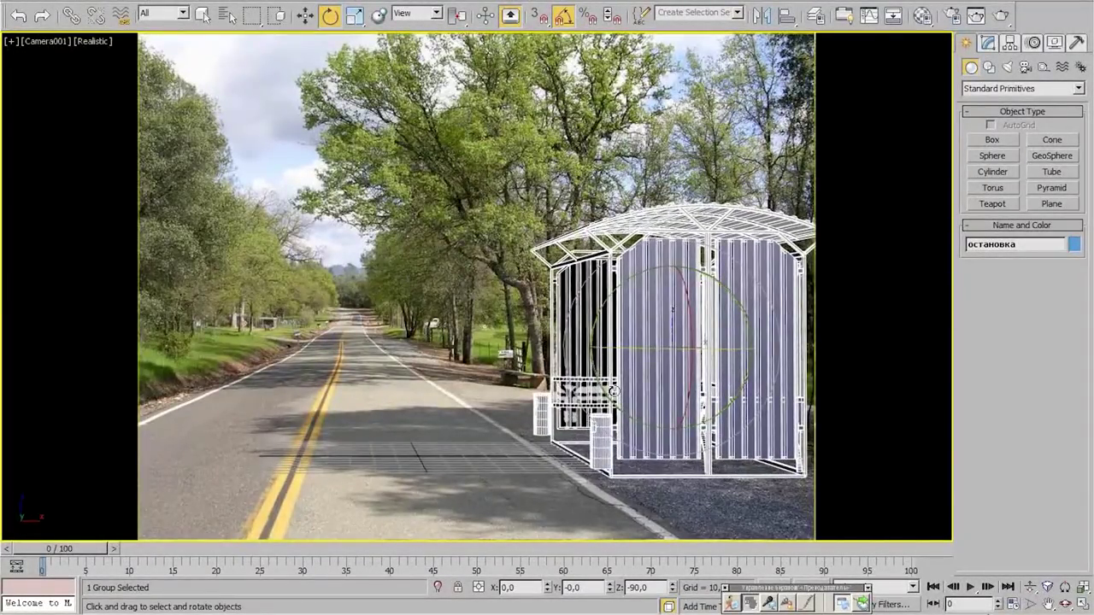
pyautogui.click(1030, 587)
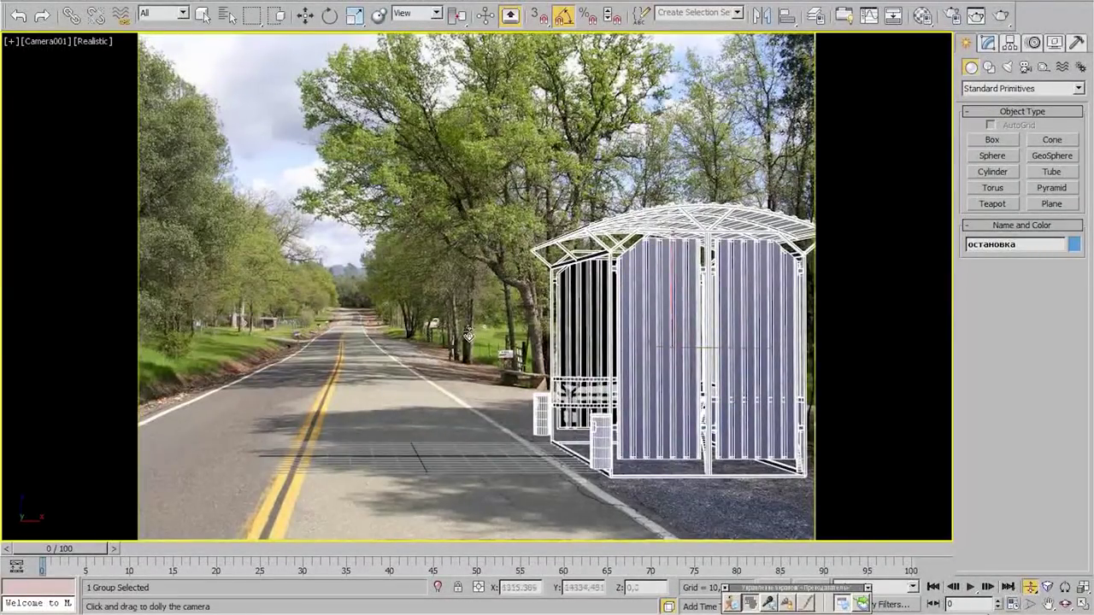
pyautogui.moveTo(459, 325); pyautogui.dragTo(496, 334)
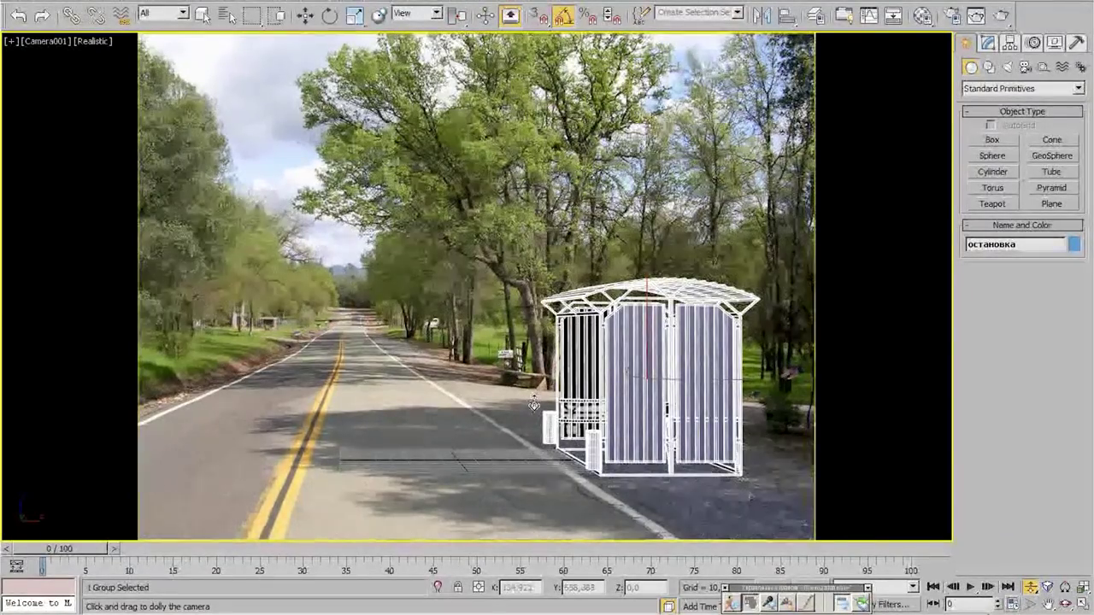
pyautogui.moveTo(533, 404); pyautogui.dragTo(535, 393)
# Check the bus stop's shape in the Front view, and dolly the camera slightly farther back from it
pyautogui.hotkey('alt', 'w')
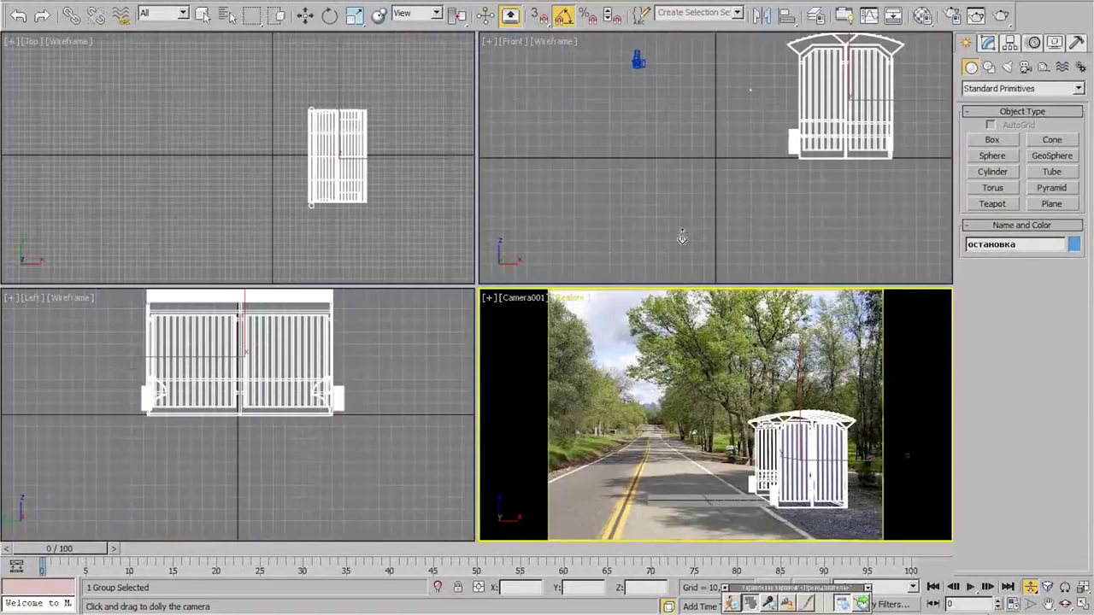
pyautogui.moveTo(682, 238); pyautogui.dragTo(728, 217, button='middle')
pyautogui.scroll(3, 696, 220)
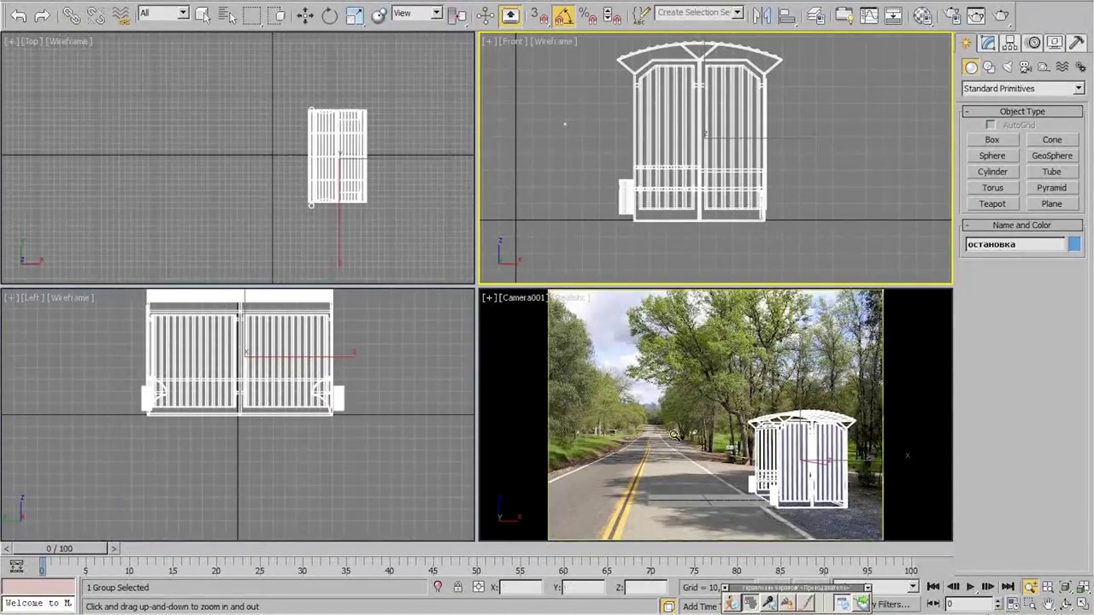
pyautogui.click(675, 437)
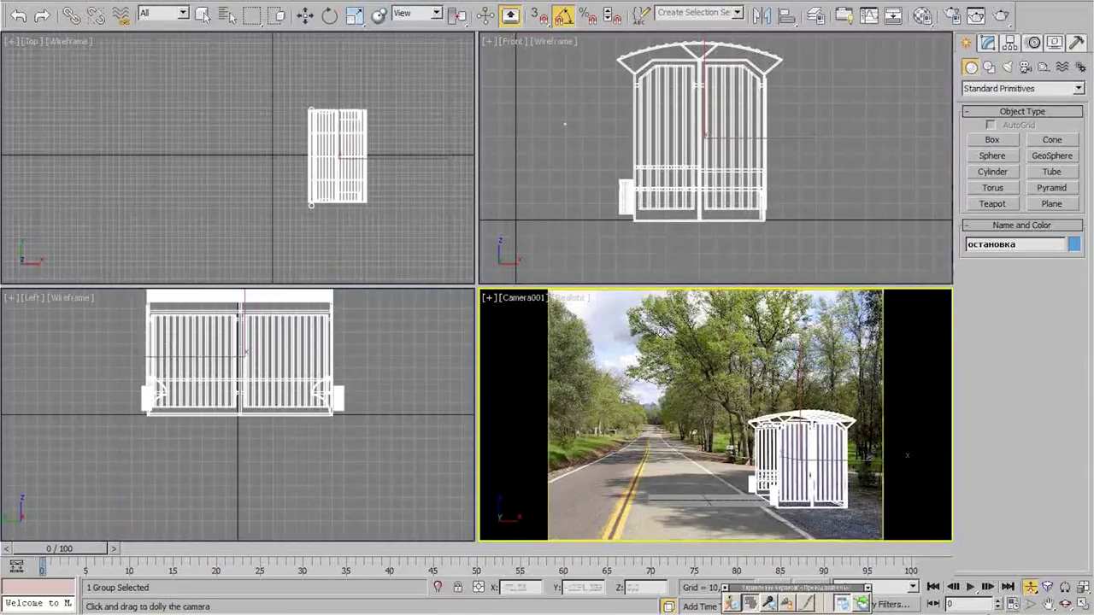
pyautogui.hotkey('alt', 'w')
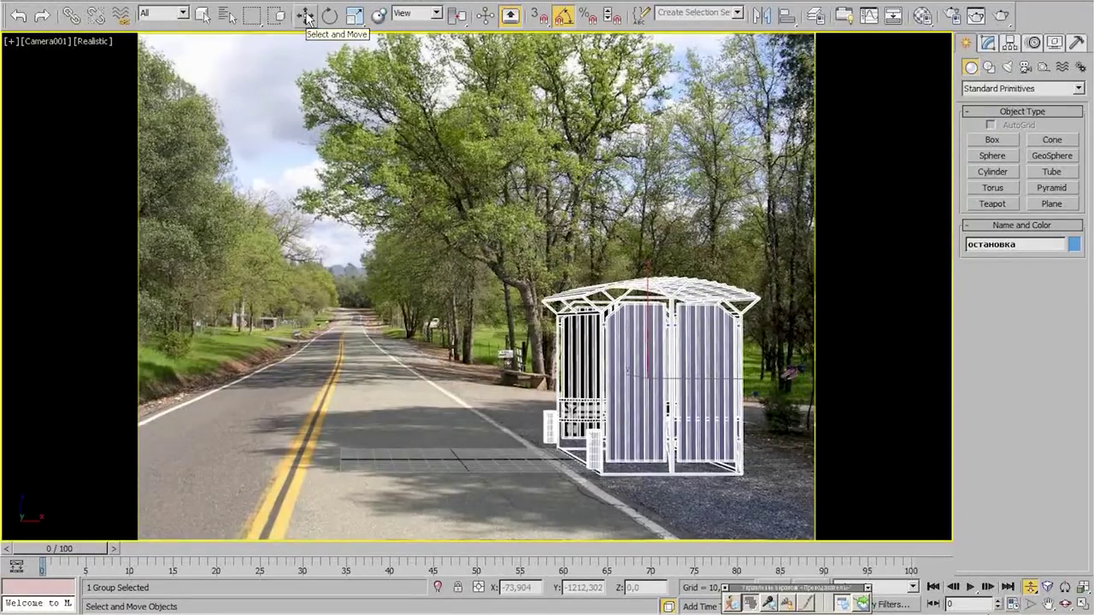
pyautogui.moveTo(609, 453); pyautogui.dragTo(664, 446)
pyautogui.press('e')
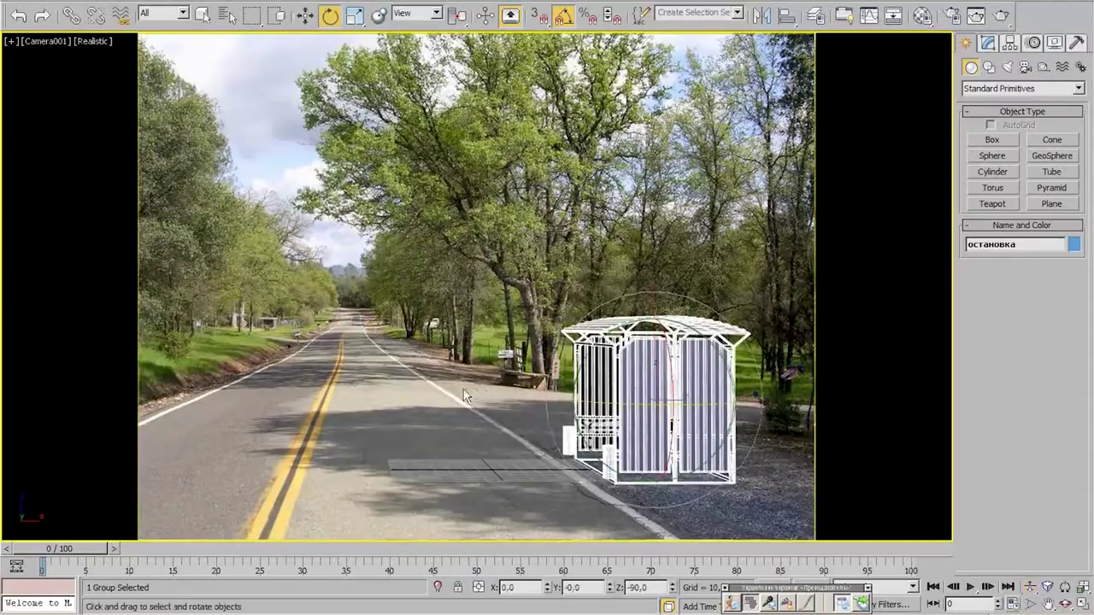
# Deselect the bus stop, nudge the camera framing to shift it slightly off the white line, and test-render the camera view
pyautogui.click(463, 389)
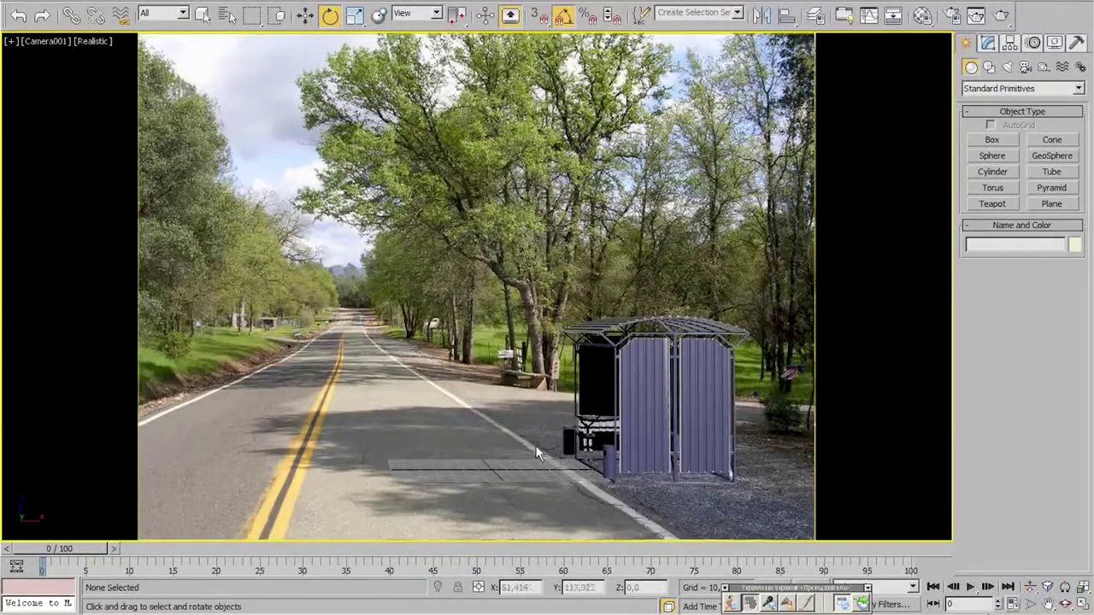
pyautogui.moveTo(639, 433); pyautogui.dragTo(650, 435)
pyautogui.hotkey('shift', 'q')
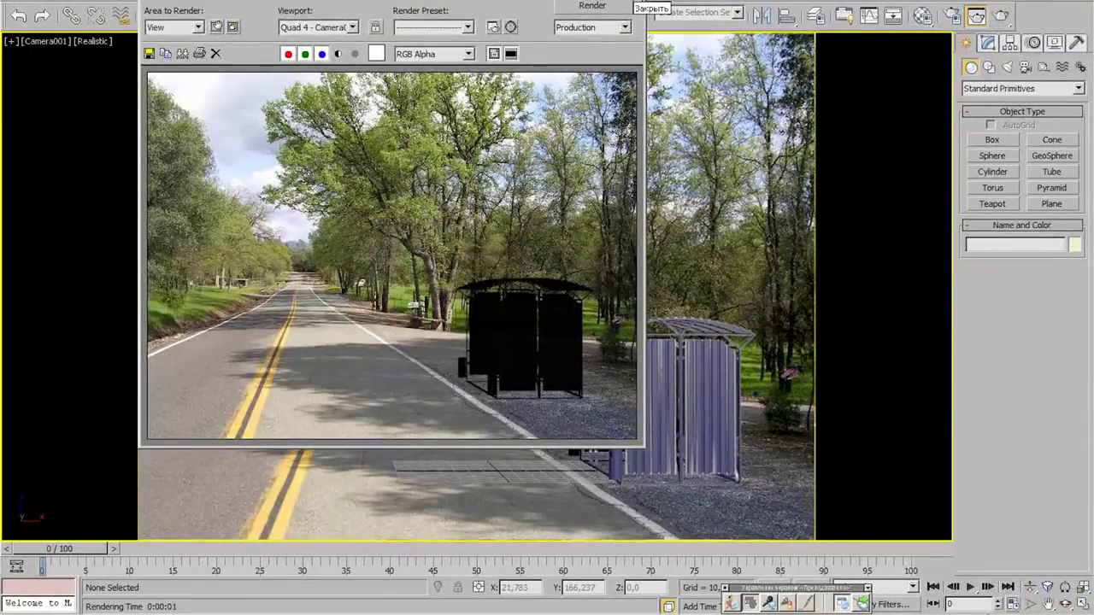
pyautogui.click(634, 5)
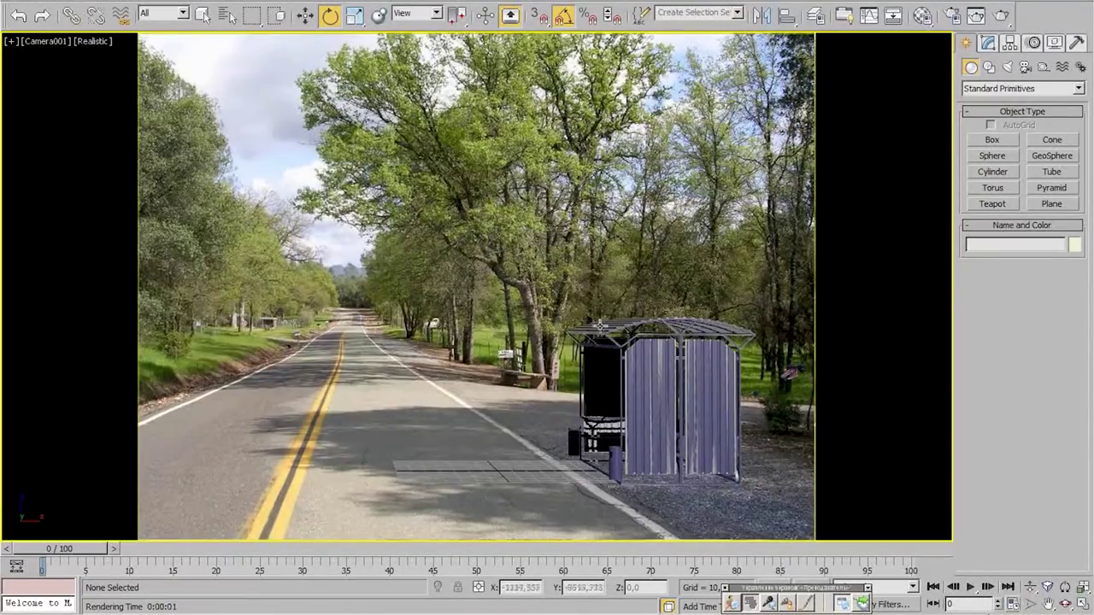
pyautogui.press('F10')
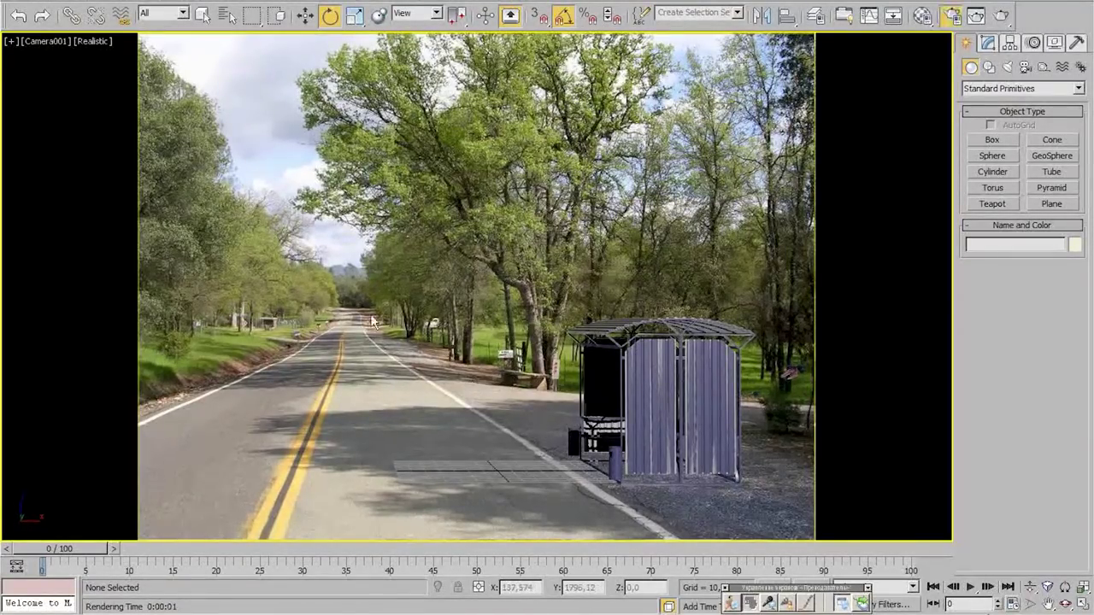
pyautogui.scroll(-8, 385, 427)
pyautogui.scroll(-5, 385, 447)
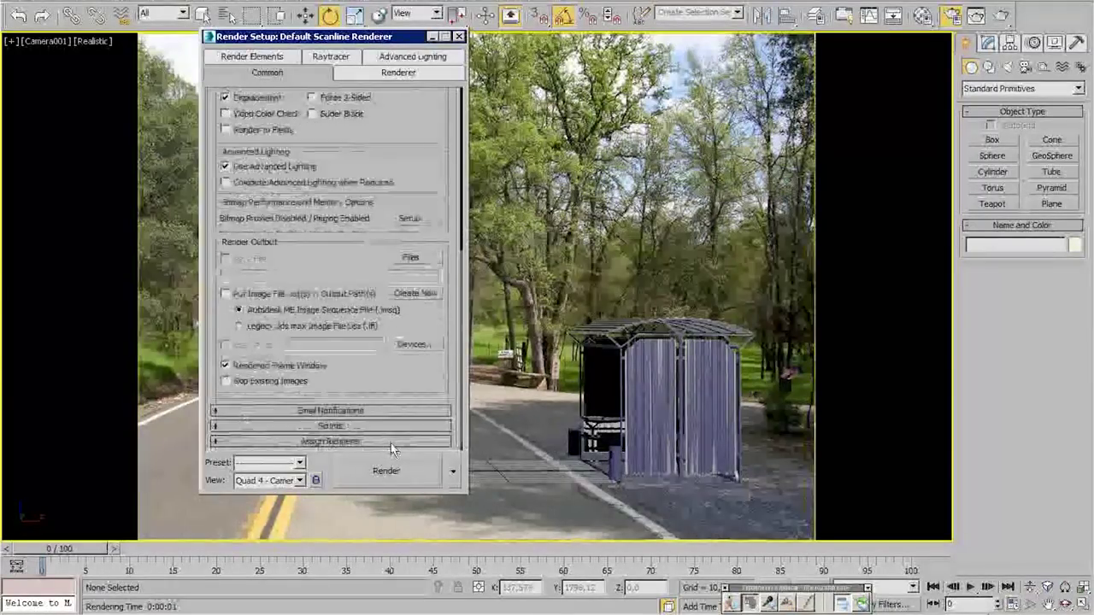
pyautogui.click(459, 36)
pyautogui.press('m')
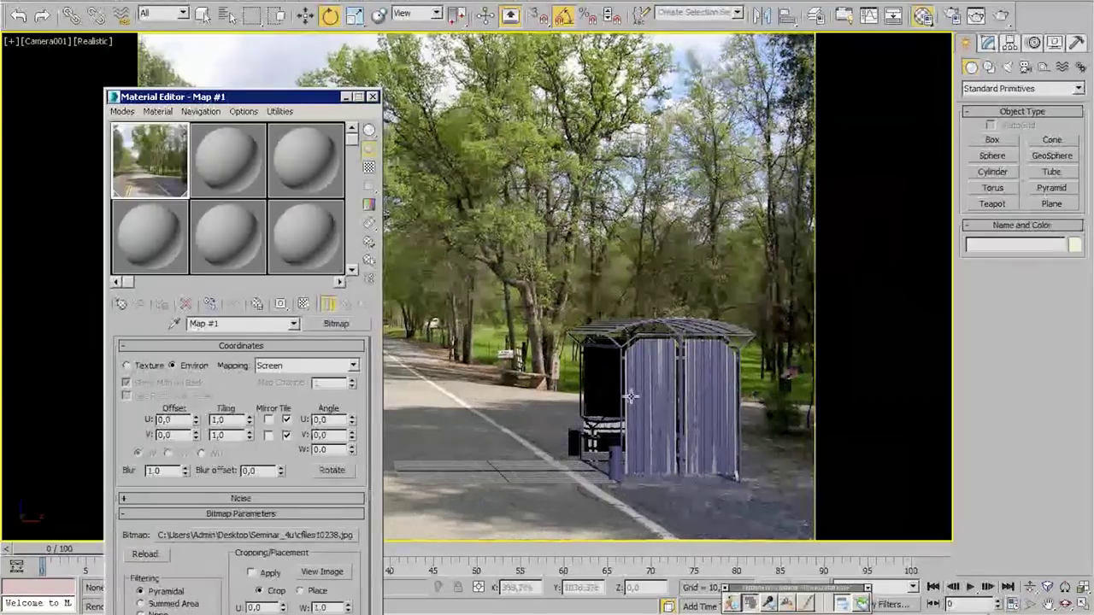
pyautogui.press('m')
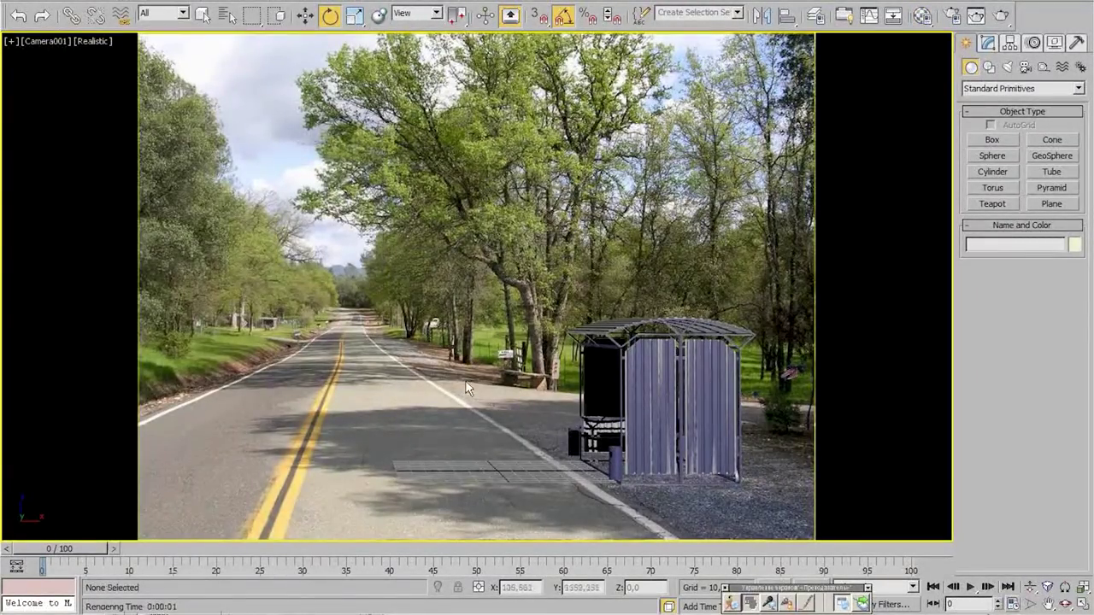
# Assign NVIDIA mental ray as the production renderer, test-render the camera view, and close the rendered image
pyautogui.press('F10')
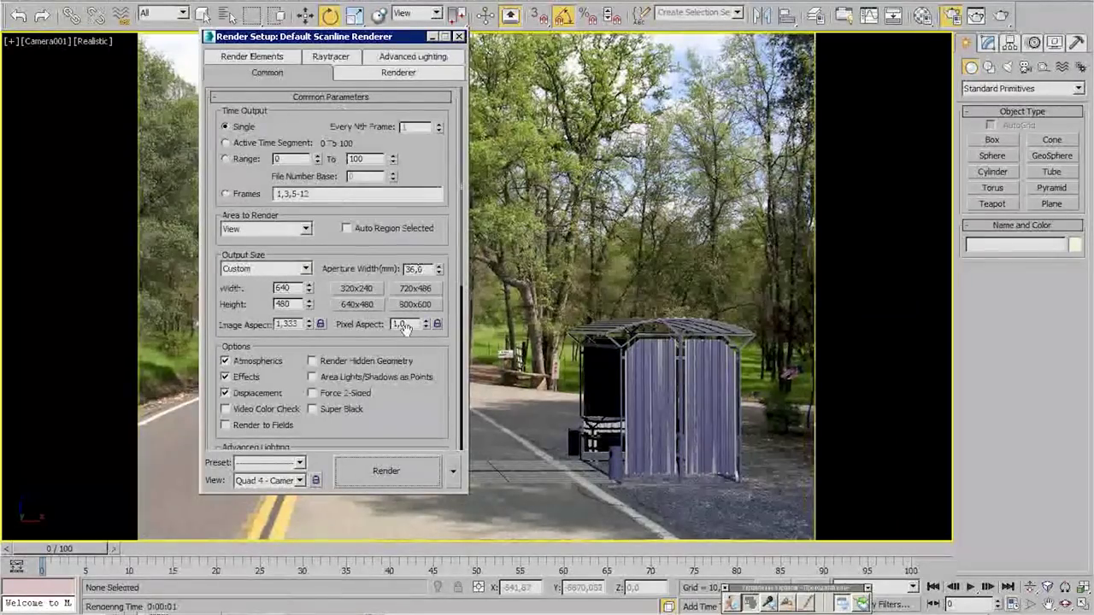
pyautogui.scroll(-10, 385, 334)
pyautogui.click(342, 439)
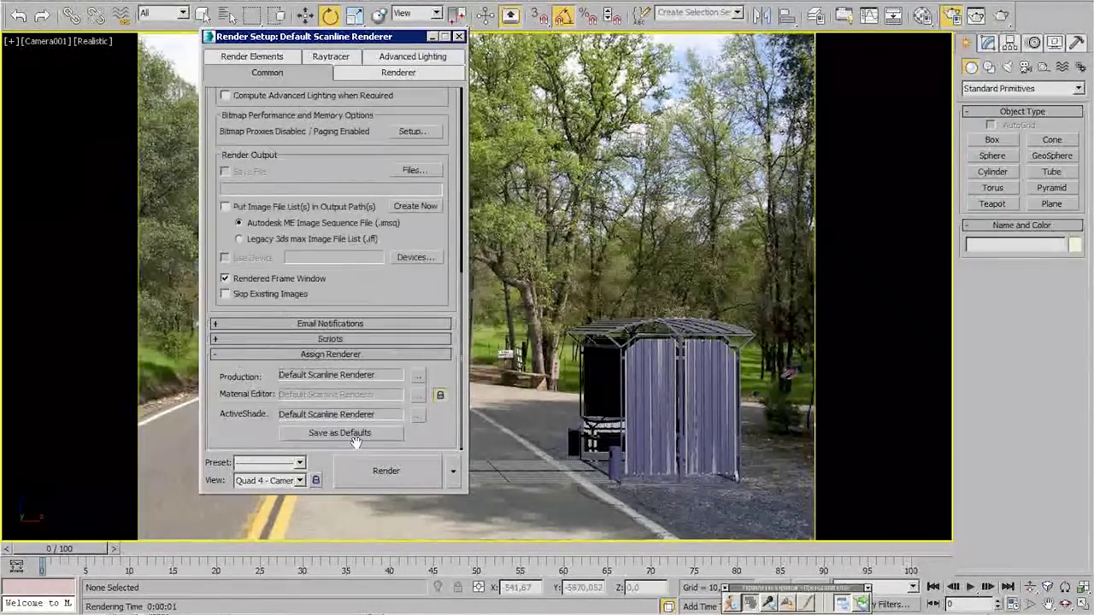
pyautogui.click(418, 376)
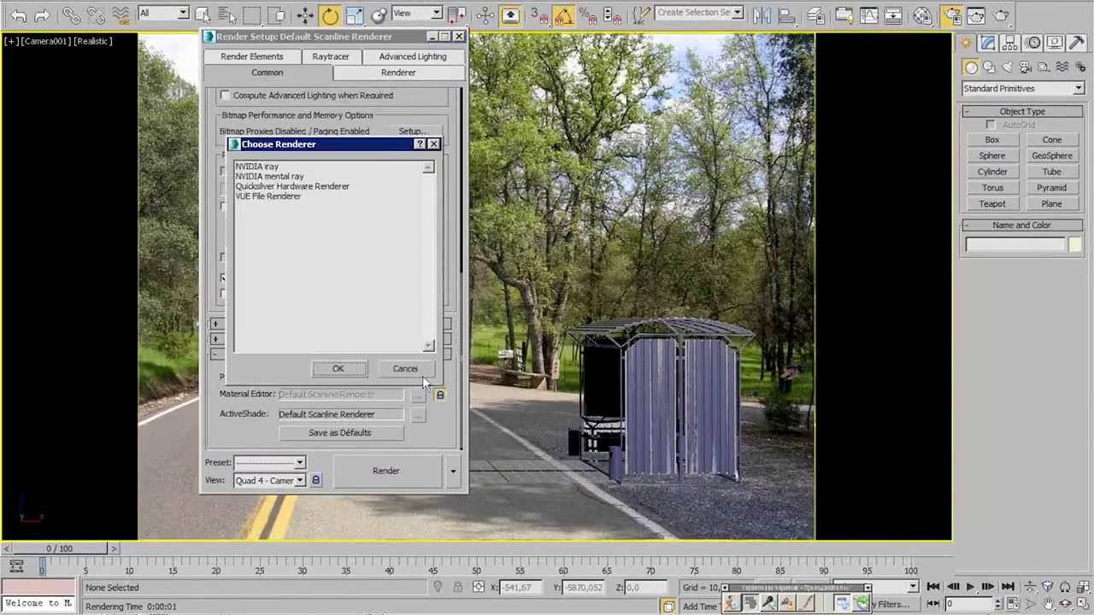
pyautogui.doubleClick(269, 176)
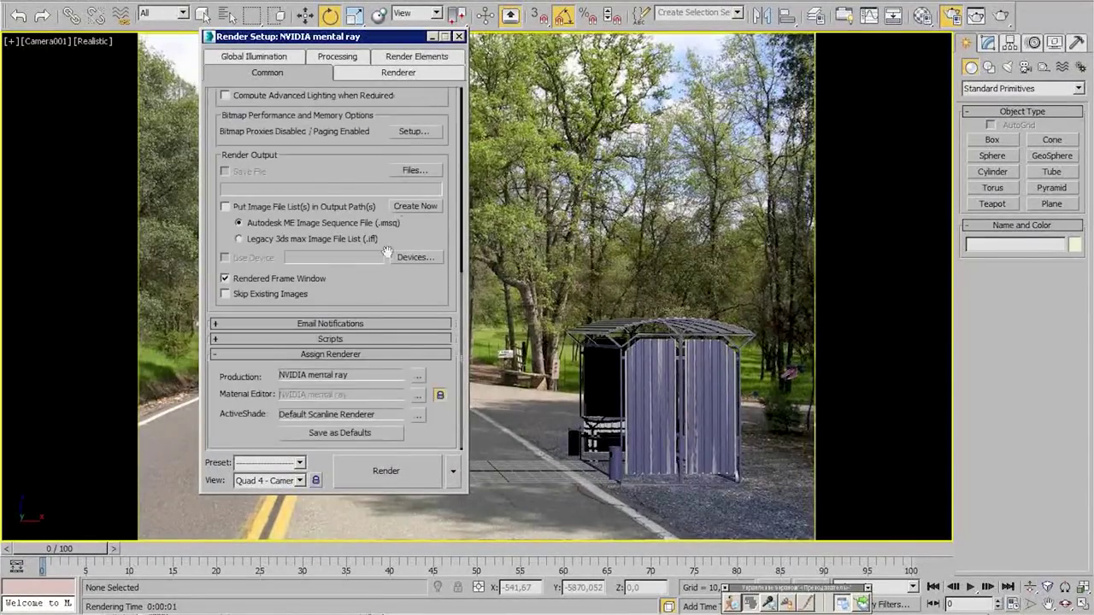
pyautogui.click(458, 35)
pyautogui.hotkey('shift', 'q')
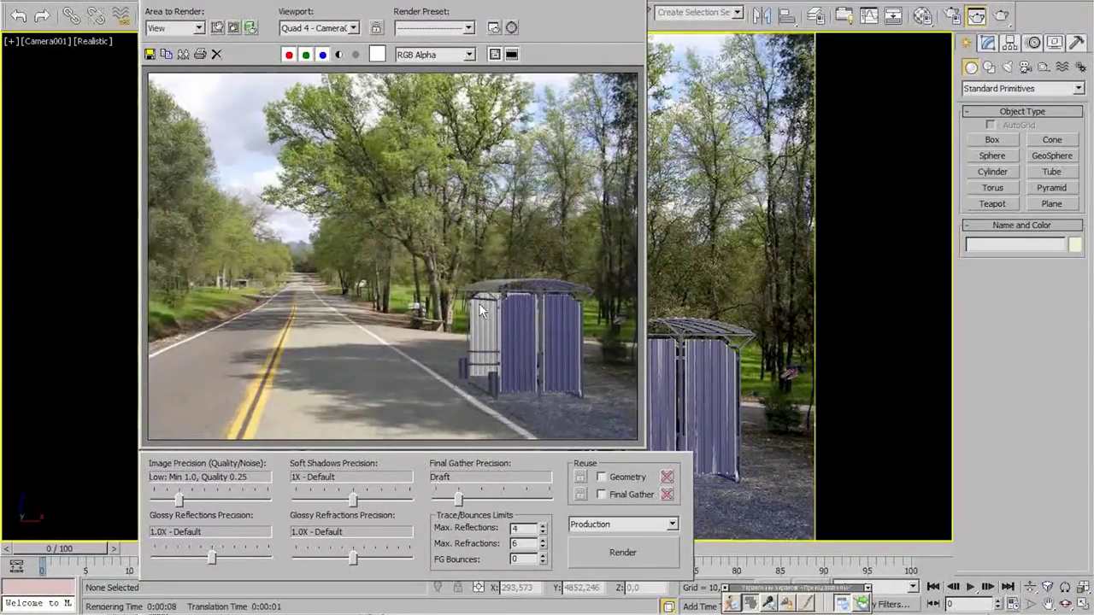
pyautogui.click(629, 5)
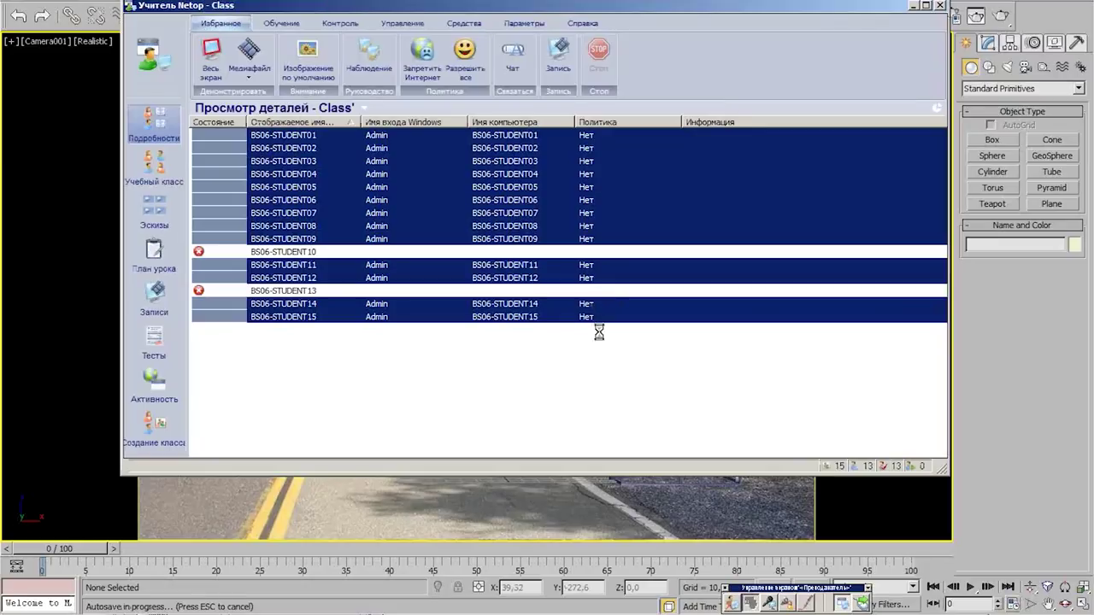
# In the Netop classroom window, open file distribution for the selected student computers and remove the file already listed as the source
pyautogui.click(940, 5)
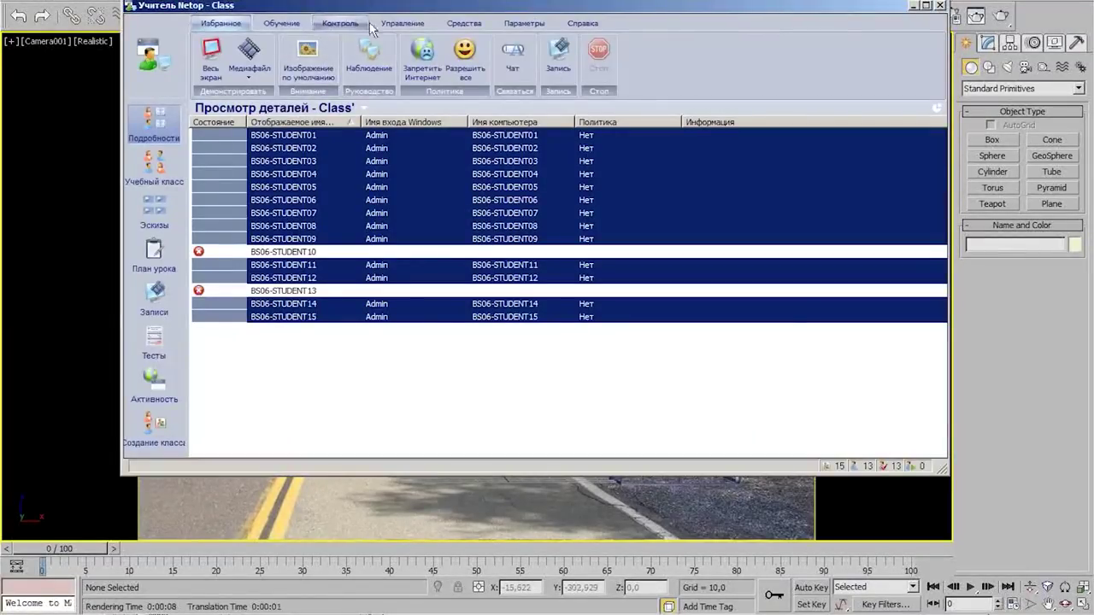
pyautogui.click(385, 19)
pyautogui.click(470, 53)
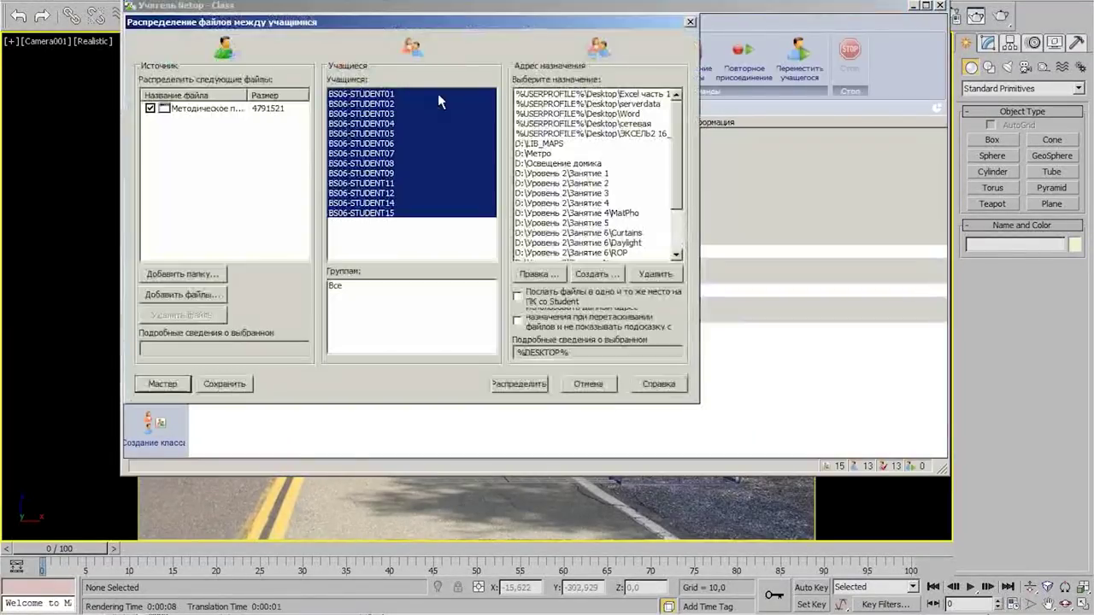
pyautogui.click(193, 109)
pyautogui.click(218, 314)
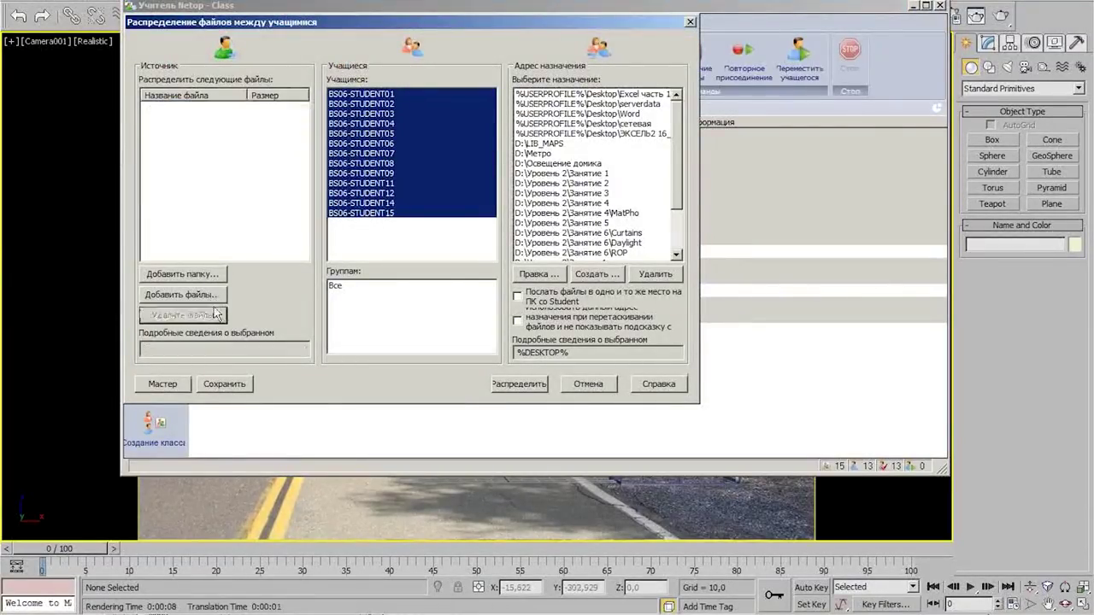
# Add the Seminar_4u folder as the source and distribute it to the same location on the student computers
pyautogui.click(207, 274)
pyautogui.click(487, 328)
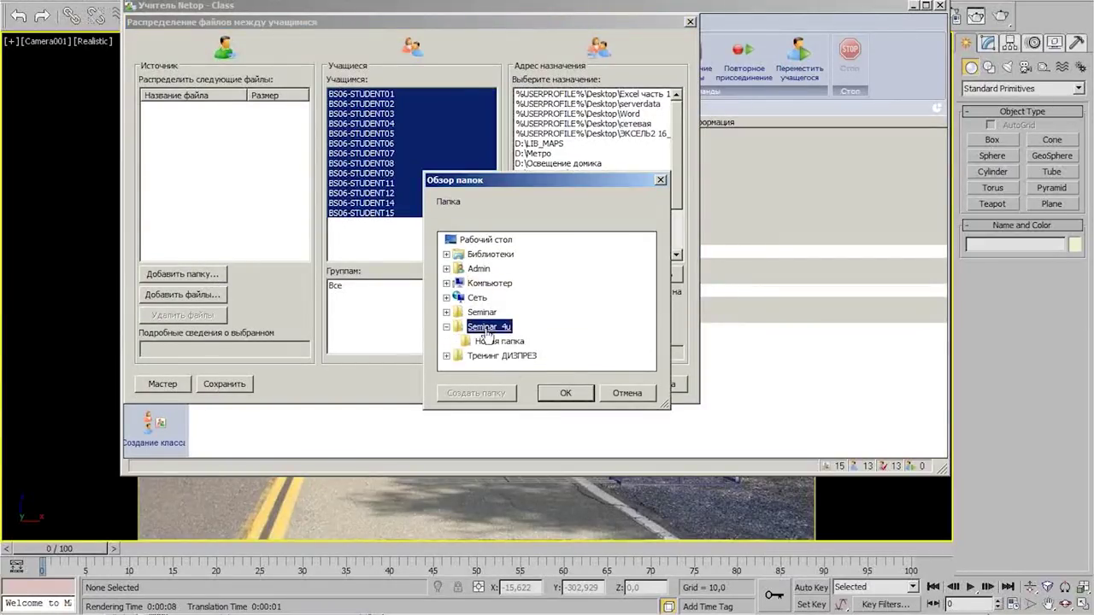
pyautogui.click(555, 392)
pyautogui.click(524, 298)
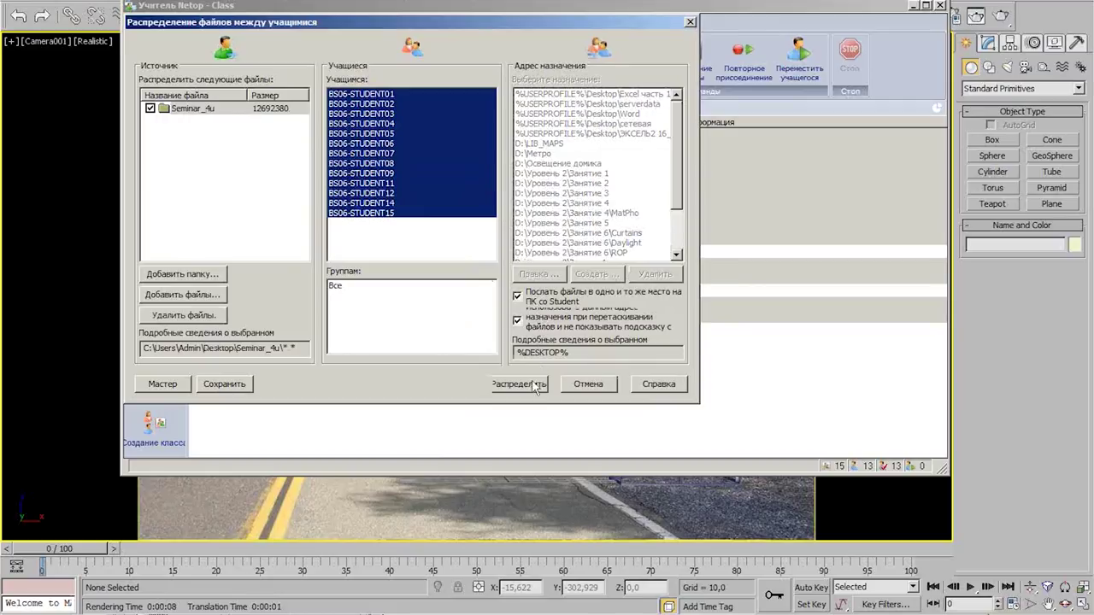
pyautogui.click(518, 384)
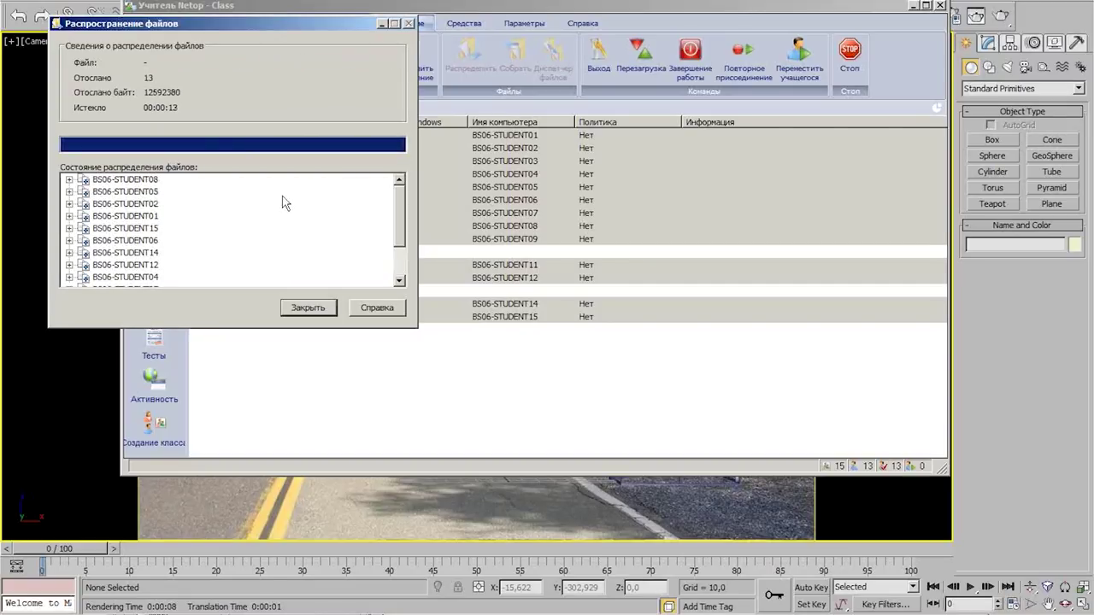
pyautogui.click(309, 308)
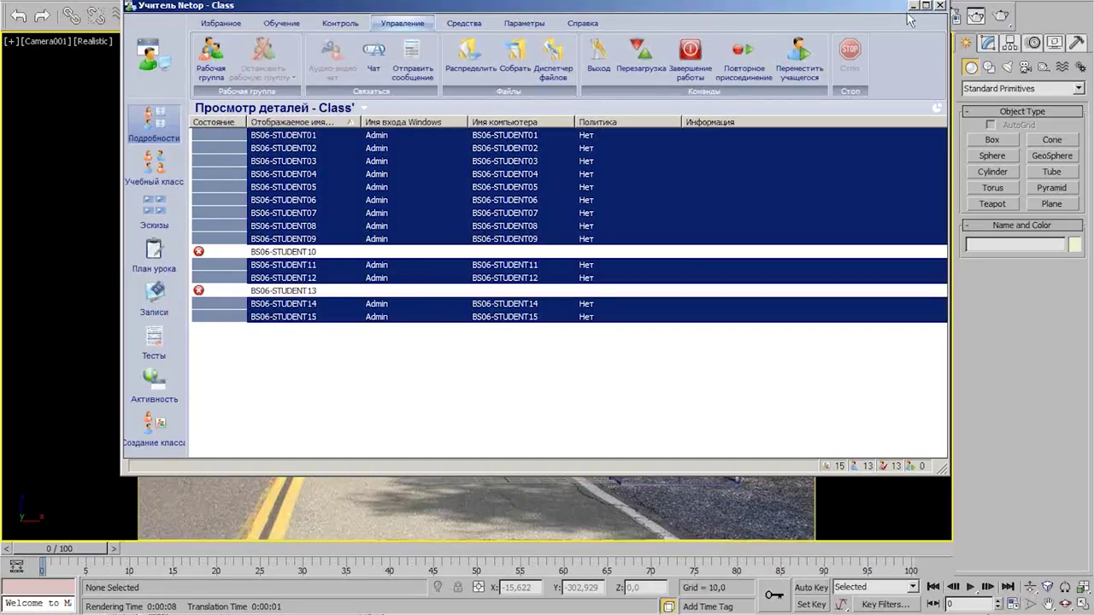
# Switch back to 3ds Max and reset the scene without saving the changes
pyautogui.hotkey('alt', 'Tab')
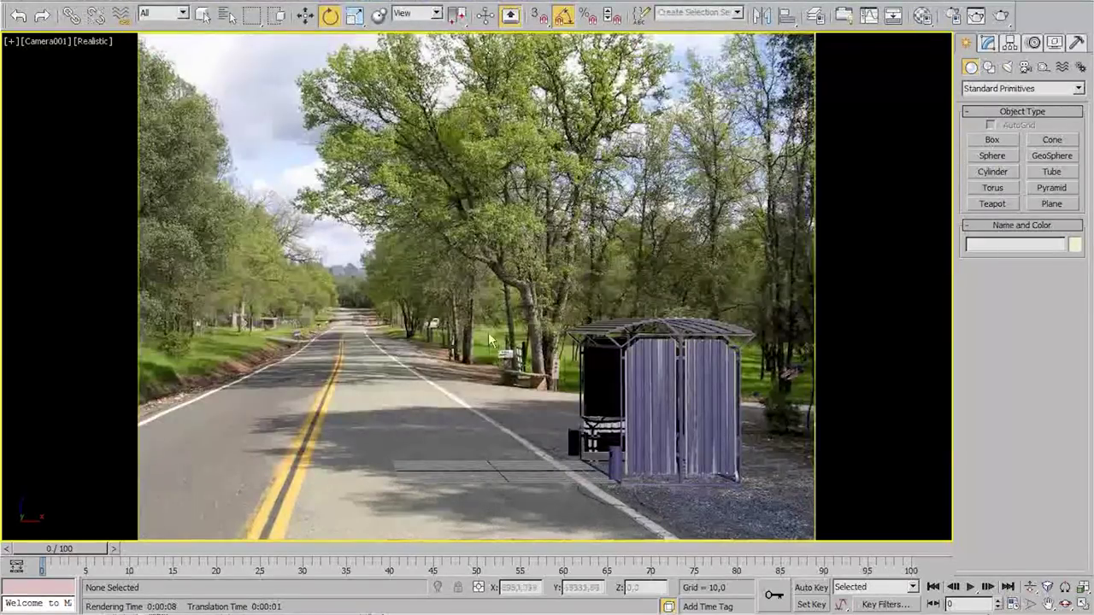
pyautogui.click(26, 4)
pyautogui.click(49, 48)
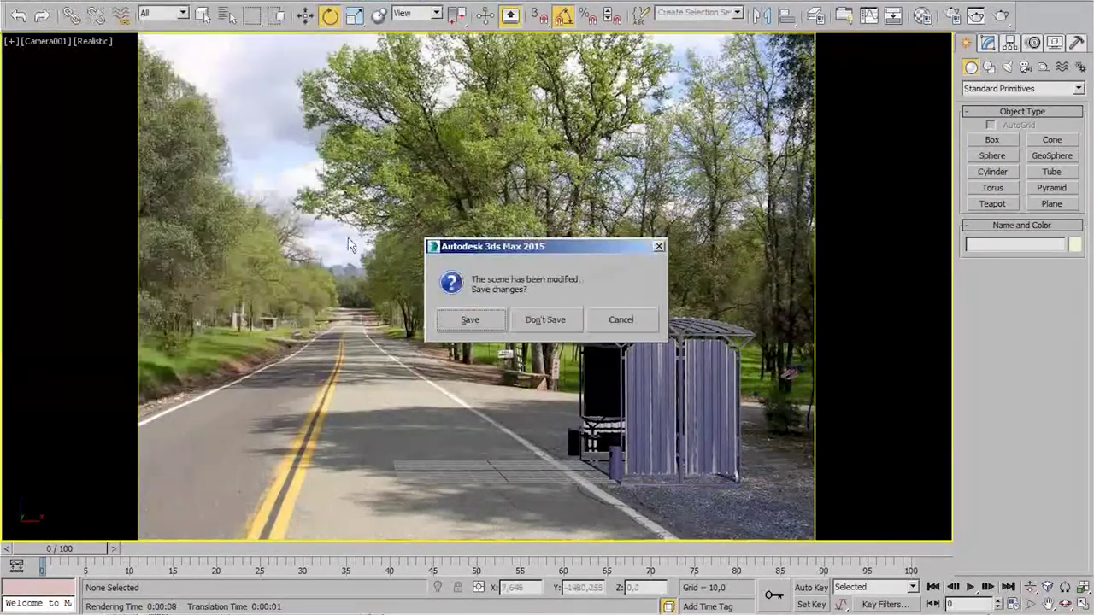
pyautogui.click(550, 320)
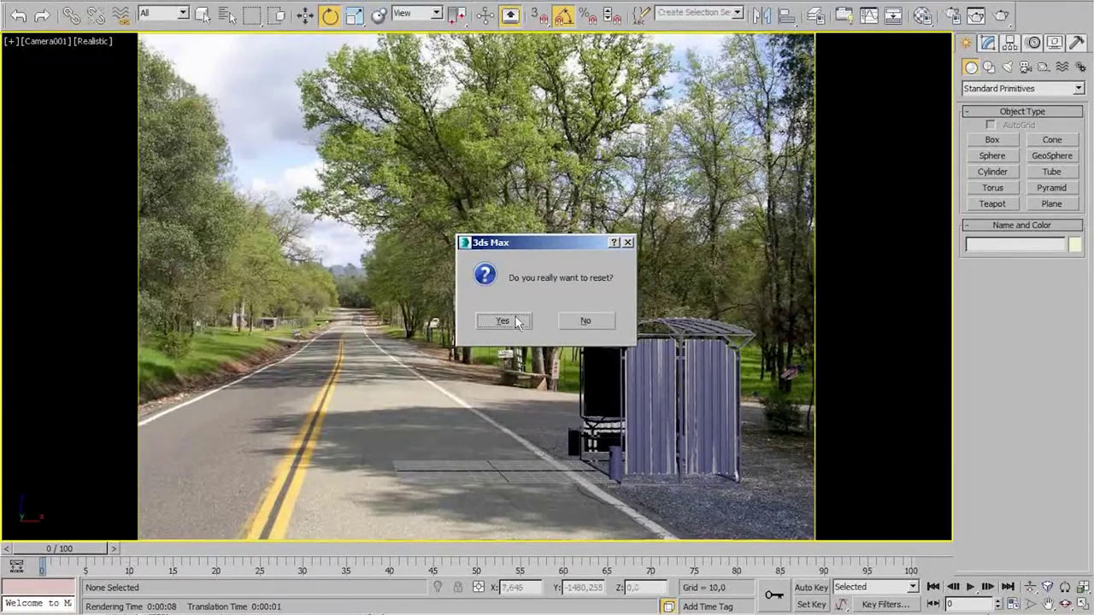
pyautogui.click(512, 323)
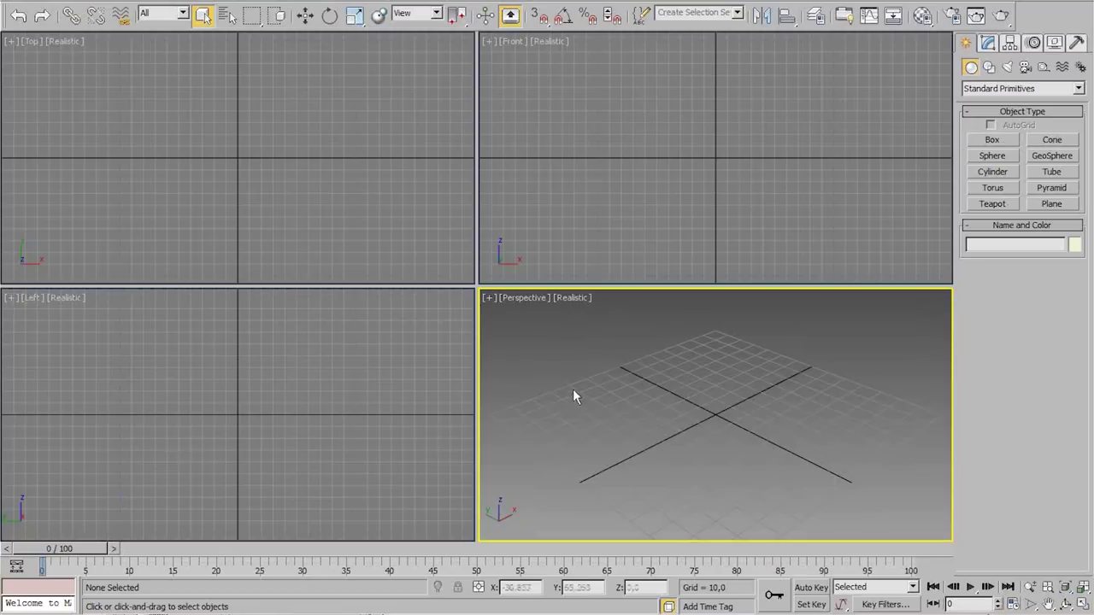
# Assign a Bitmap of cfiles10238.jpg from the Seminar_4u folder as the environment map
pyautogui.keyDown('alt'); pyautogui.moveTo(714, 400); pyautogui.dragTo(689, 401, button='middle'); pyautogui.keyUp('alt')
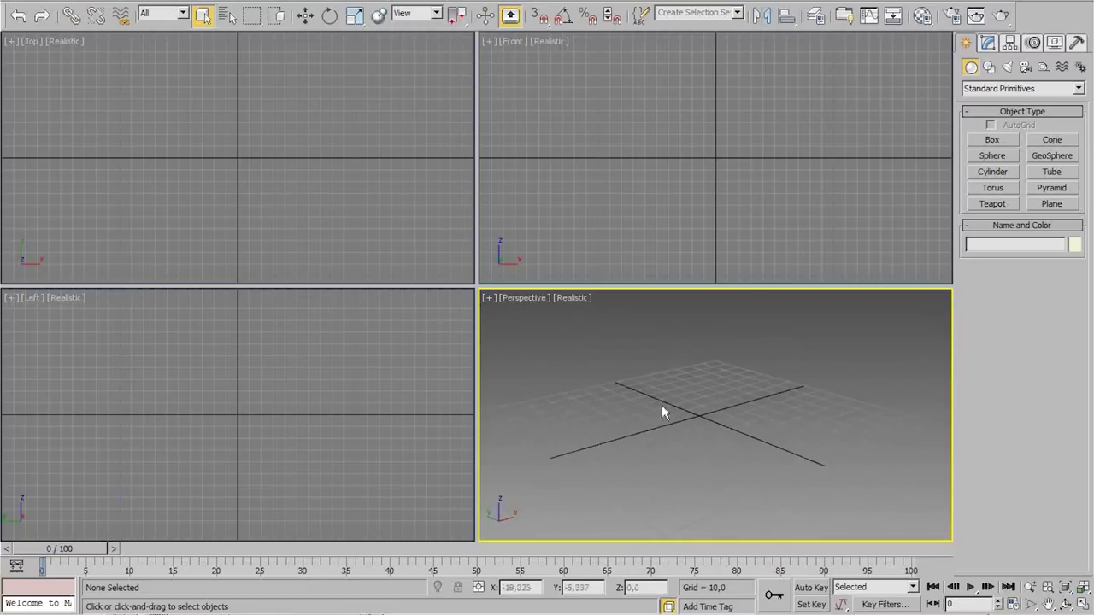
pyautogui.press('8')
pyautogui.click(293, 148)
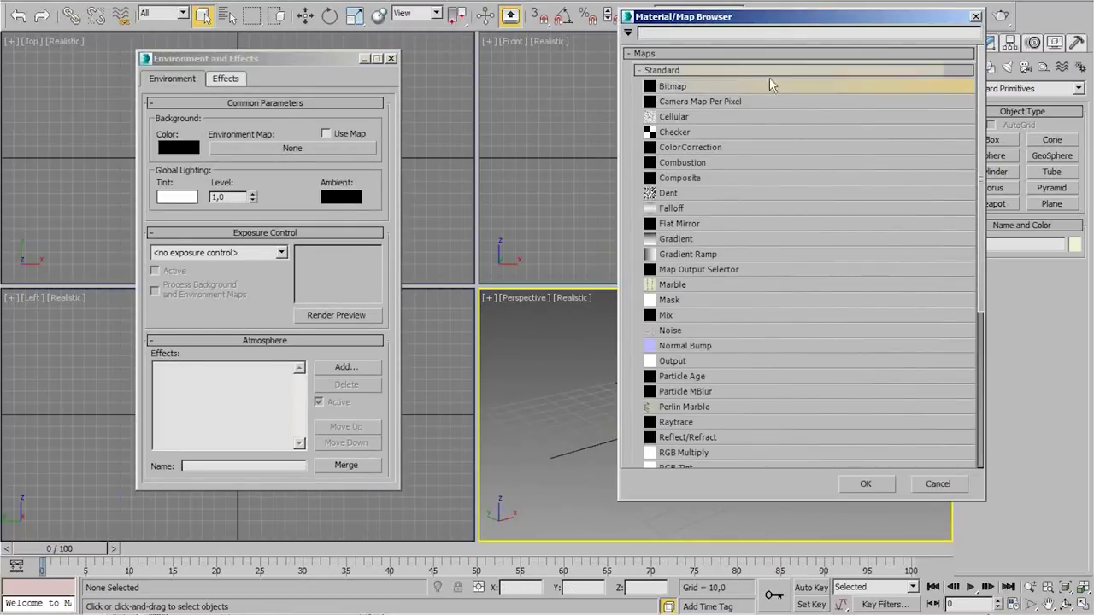
pyautogui.doubleClick(702, 85)
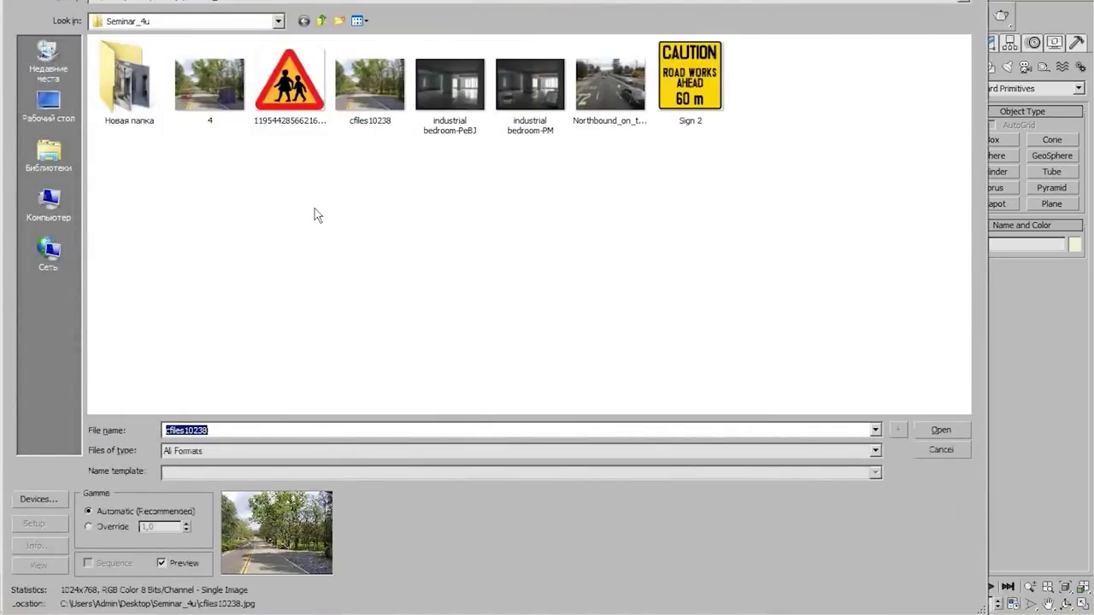
pyautogui.doubleClick(347, 101)
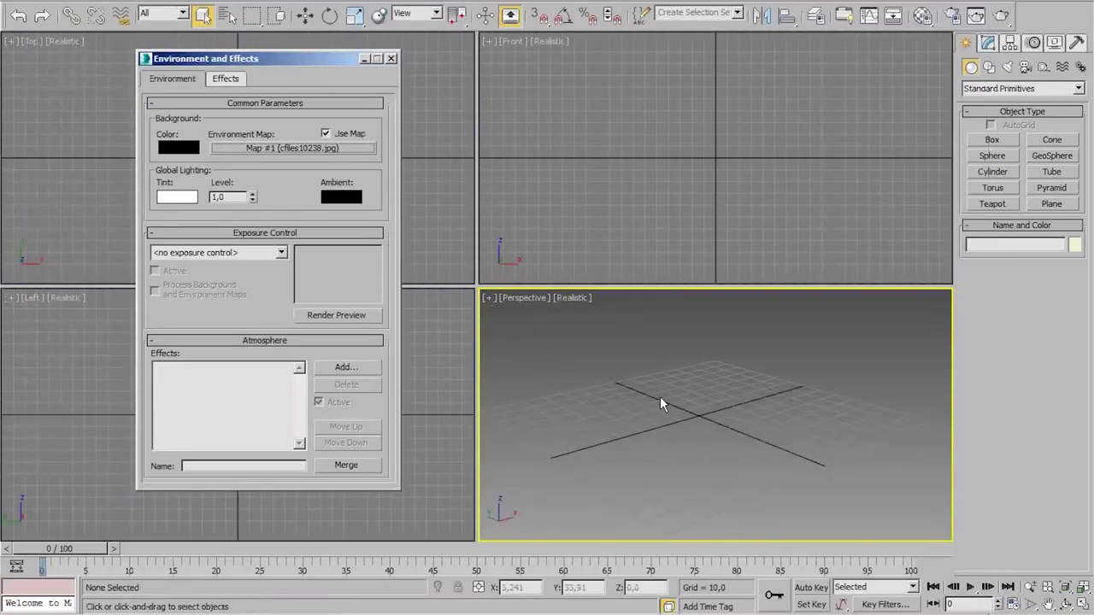
# Instance the environment map into the first material slot, set its mapping to Screen, and preview it enlarged before closing the dialogs
pyautogui.press('m')
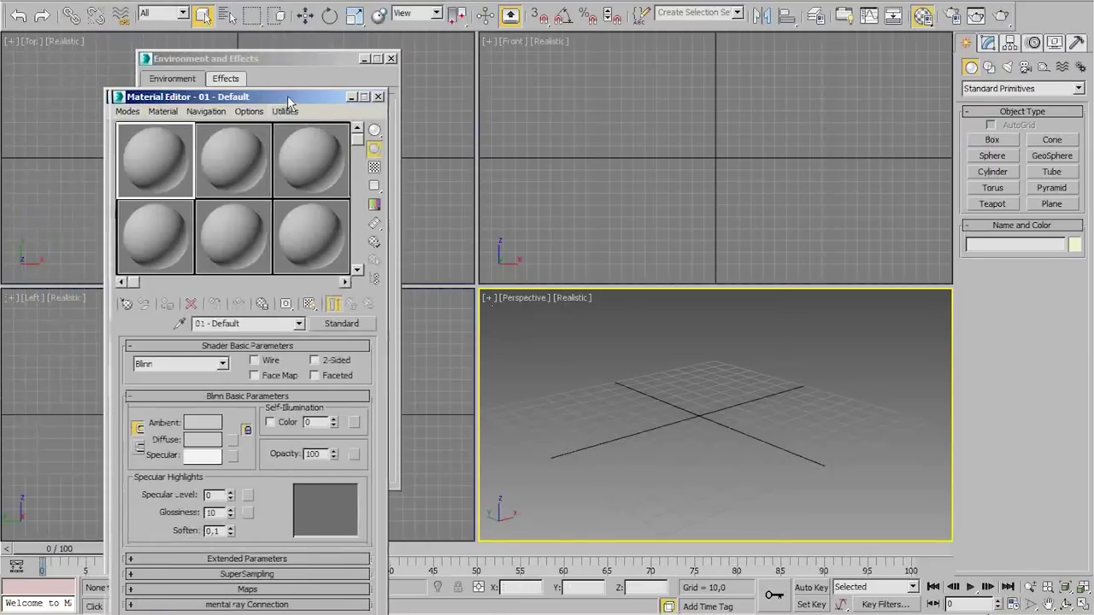
pyautogui.moveTo(287, 95); pyautogui.dragTo(687, 76)
pyautogui.moveTo(281, 151); pyautogui.dragTo(549, 142)
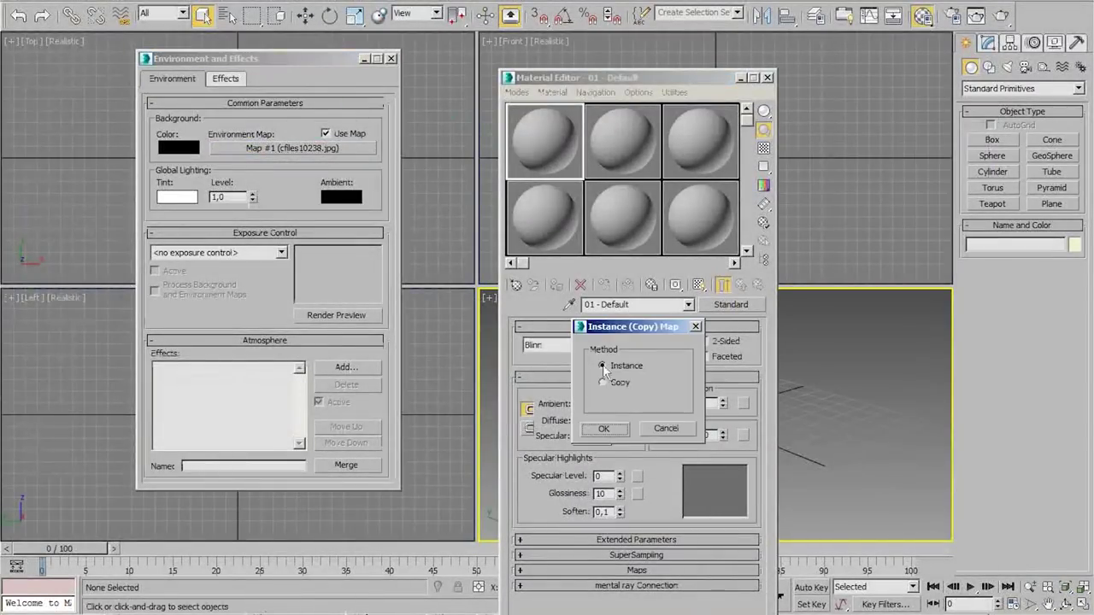
pyautogui.click(611, 428)
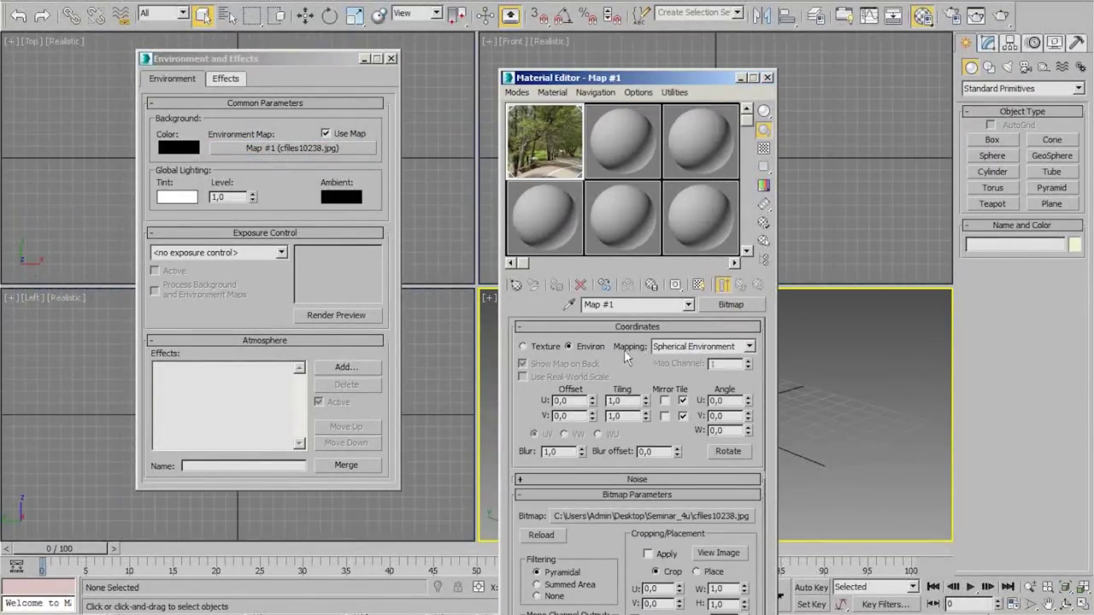
pyautogui.click(699, 346)
pyautogui.click(675, 395)
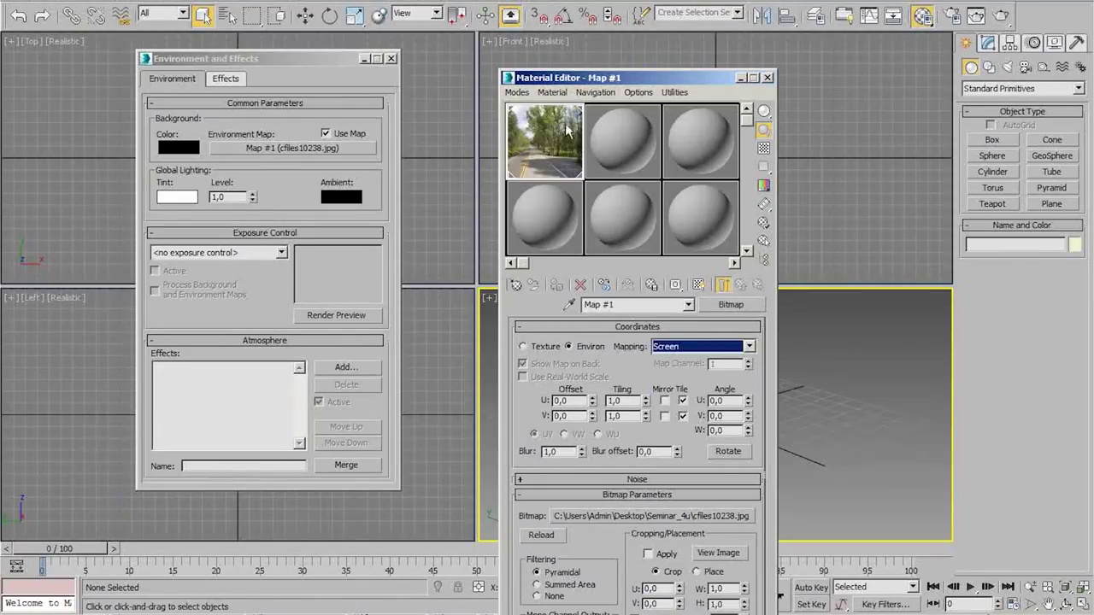
pyautogui.doubleClick(538, 152)
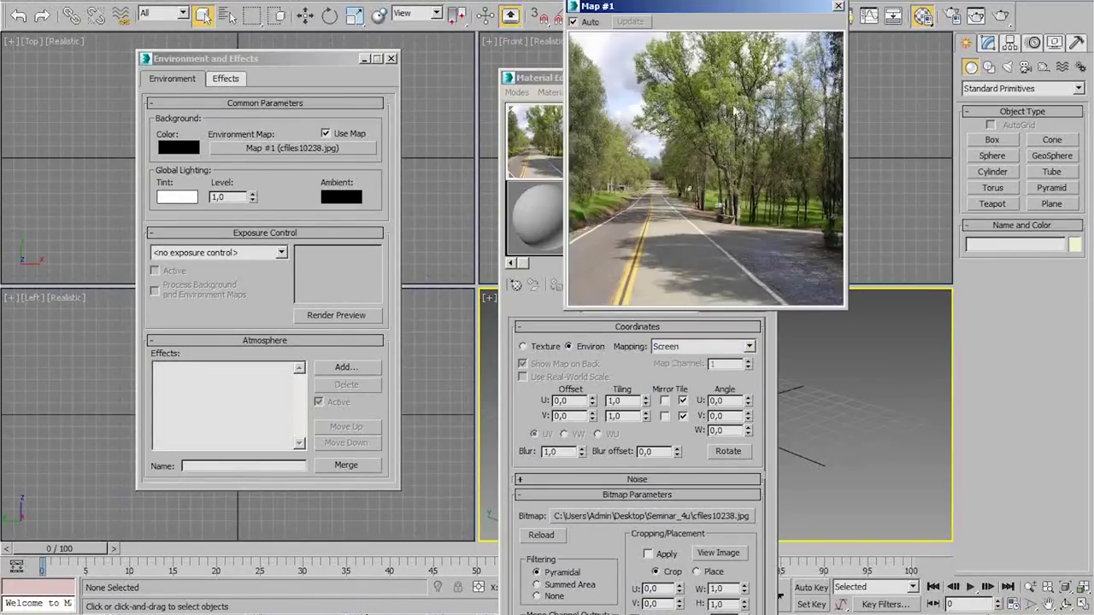
pyautogui.click(838, 6)
pyautogui.click(766, 78)
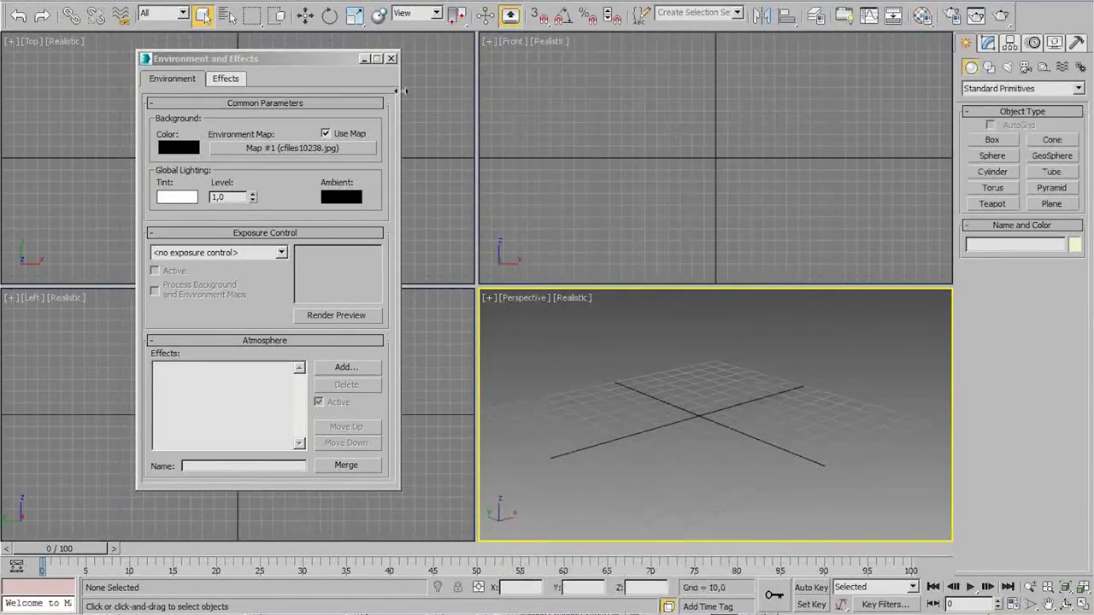
pyautogui.click(391, 58)
# Show the environment background in the Perspective view and pan its grid down onto the road surface
pyautogui.click(574, 298)
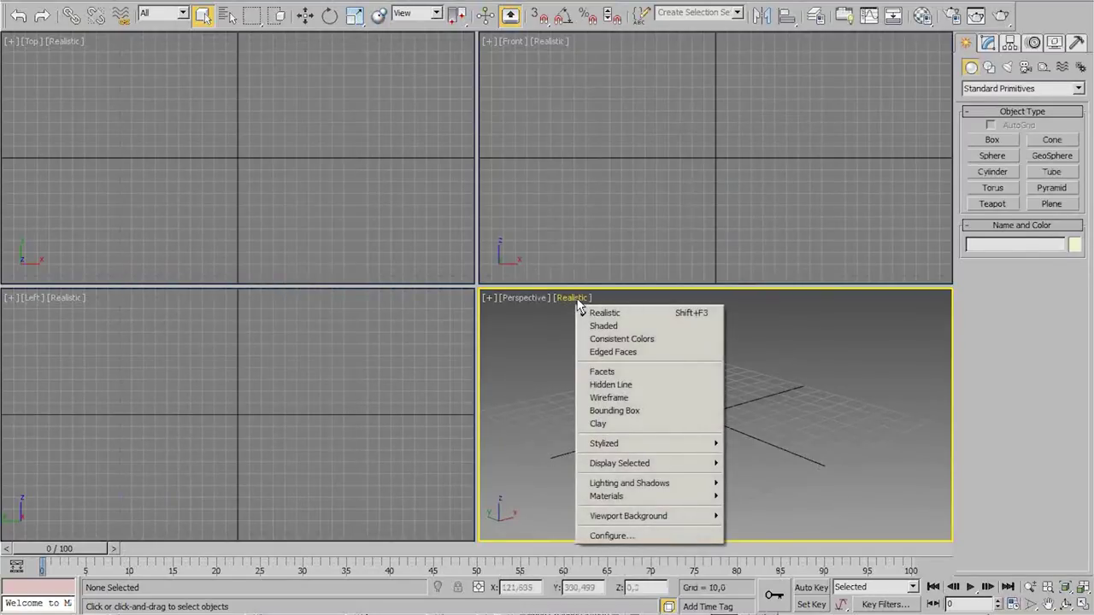
pyautogui.moveTo(623, 518)
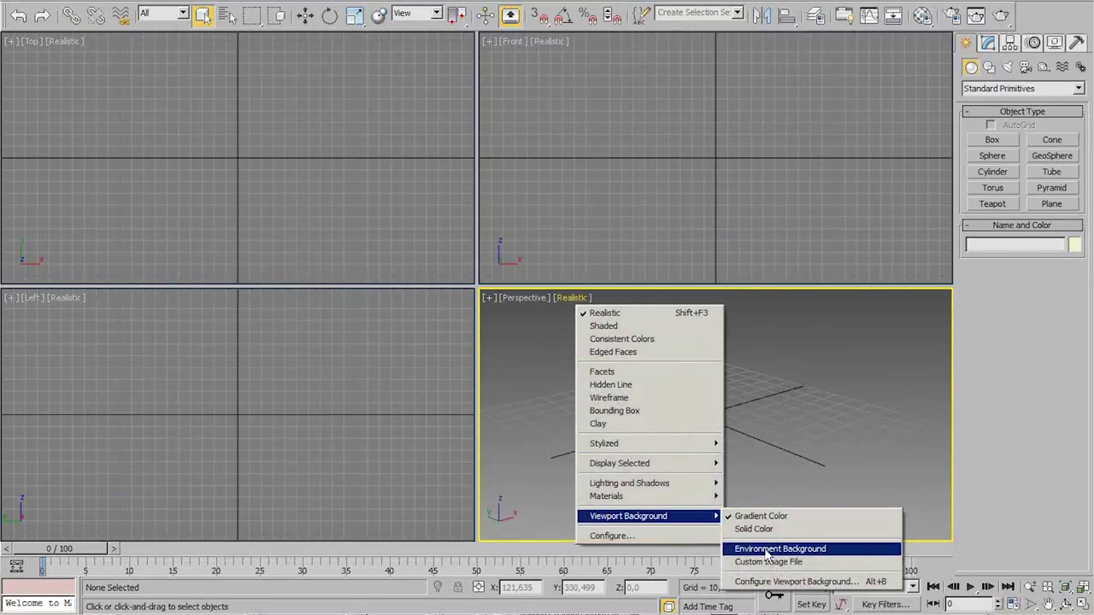
pyautogui.click(765, 551)
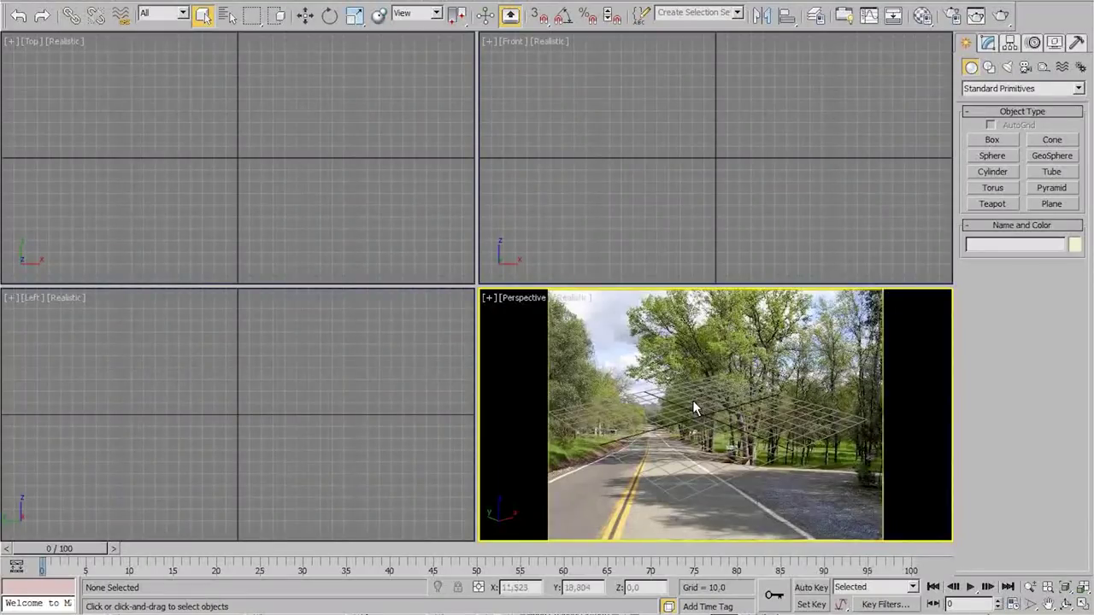
pyautogui.moveTo(693, 402); pyautogui.dragTo(704, 479, button='middle')
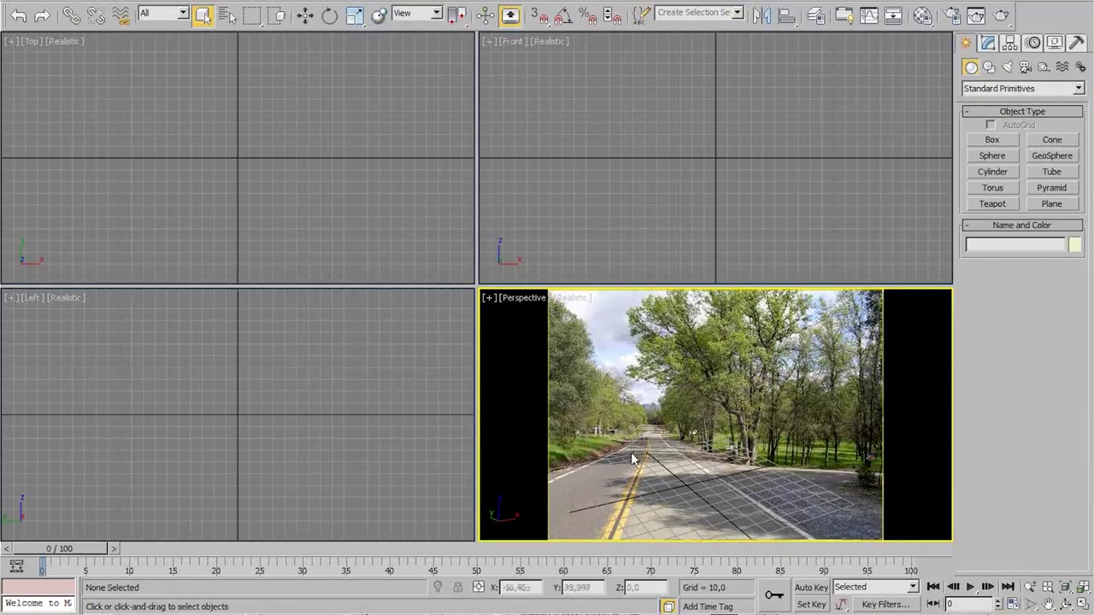
# Adjust the Perspective view so its grid lies flat along the road in front, working in a maximized viewport
pyautogui.keyDown('alt'); pyautogui.moveTo(636, 460); pyautogui.dragTo(688, 490, button='middle'); pyautogui.keyUp('alt')
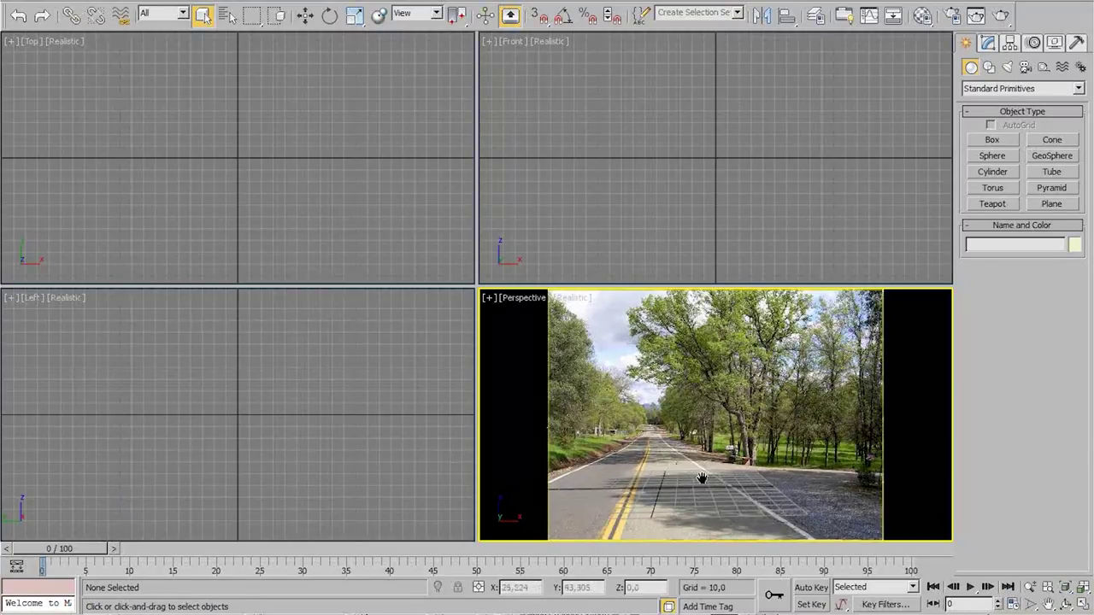
pyautogui.scroll(3, 710, 482)
pyautogui.scroll(-4, 712, 486)
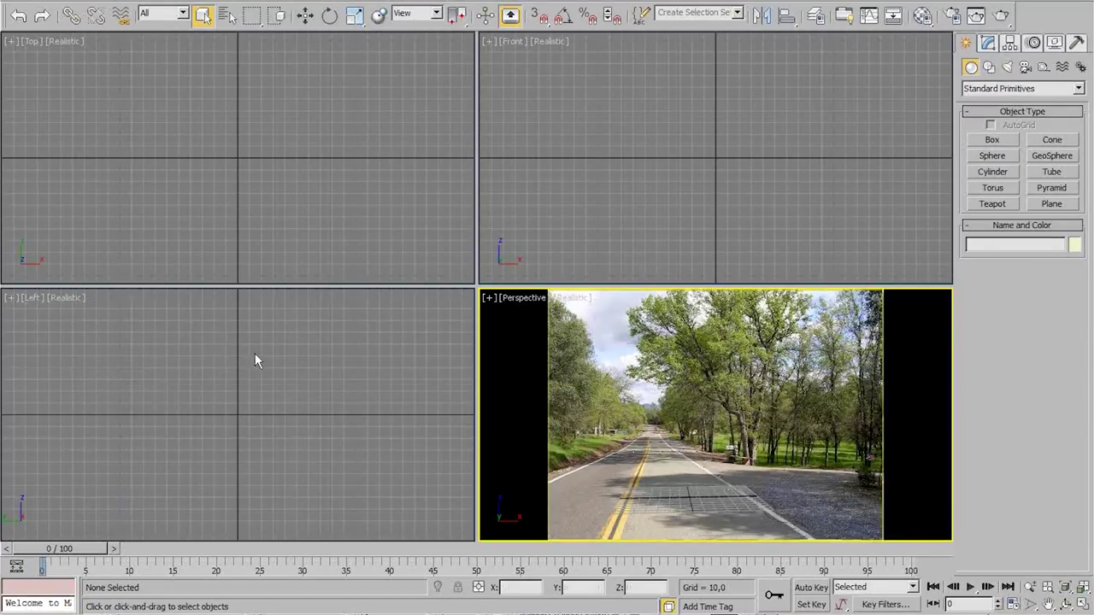
pyautogui.hotkey('alt', 'w')
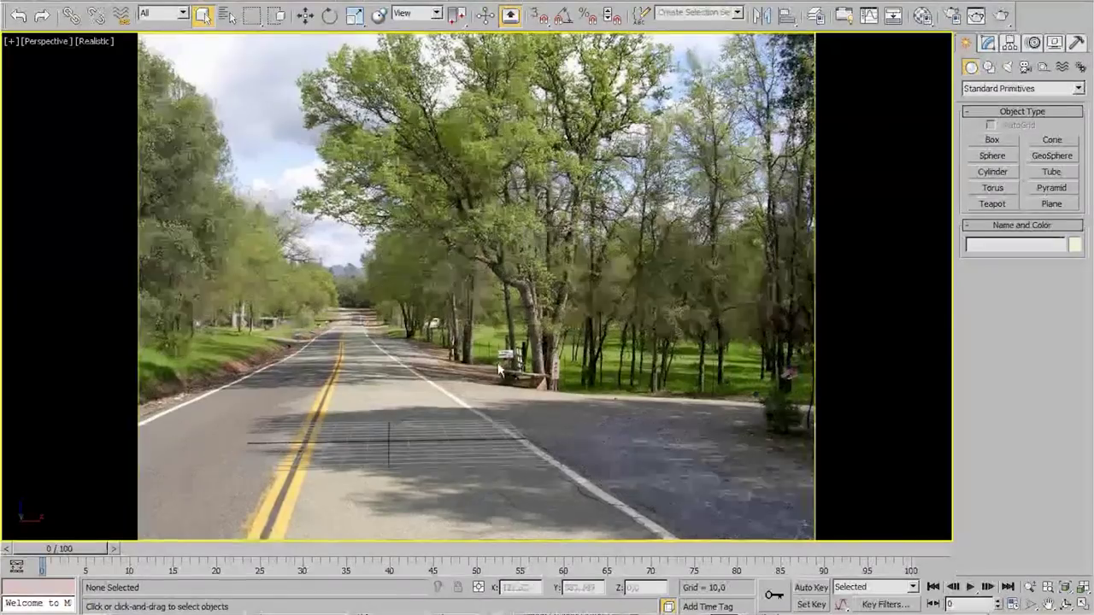
pyautogui.moveTo(379, 409); pyautogui.dragTo(422, 419, button='middle')
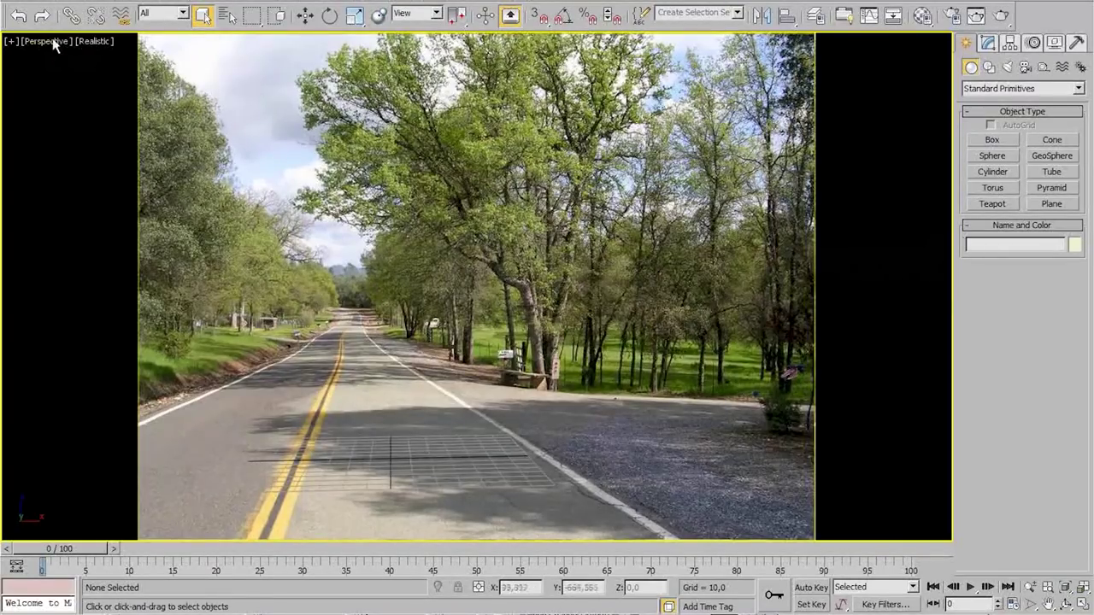
# Show the XYZ vanishing lines of Perspective Match, placing one green line on the road's left edge and one blue line over the left trees
pyautogui.click(1076, 42)
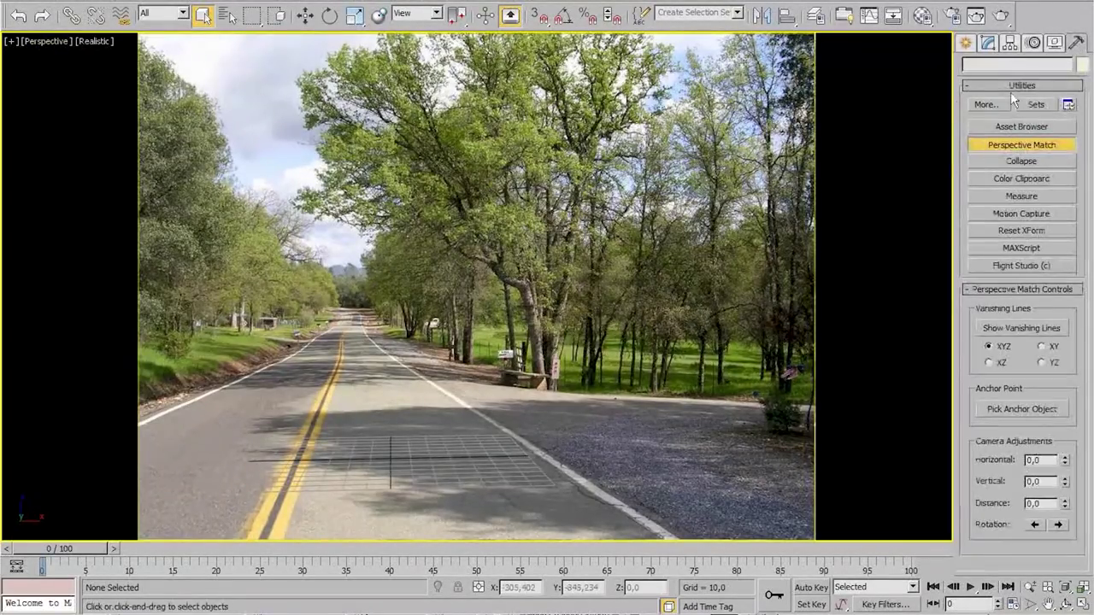
pyautogui.click(1029, 143)
pyautogui.click(1025, 145)
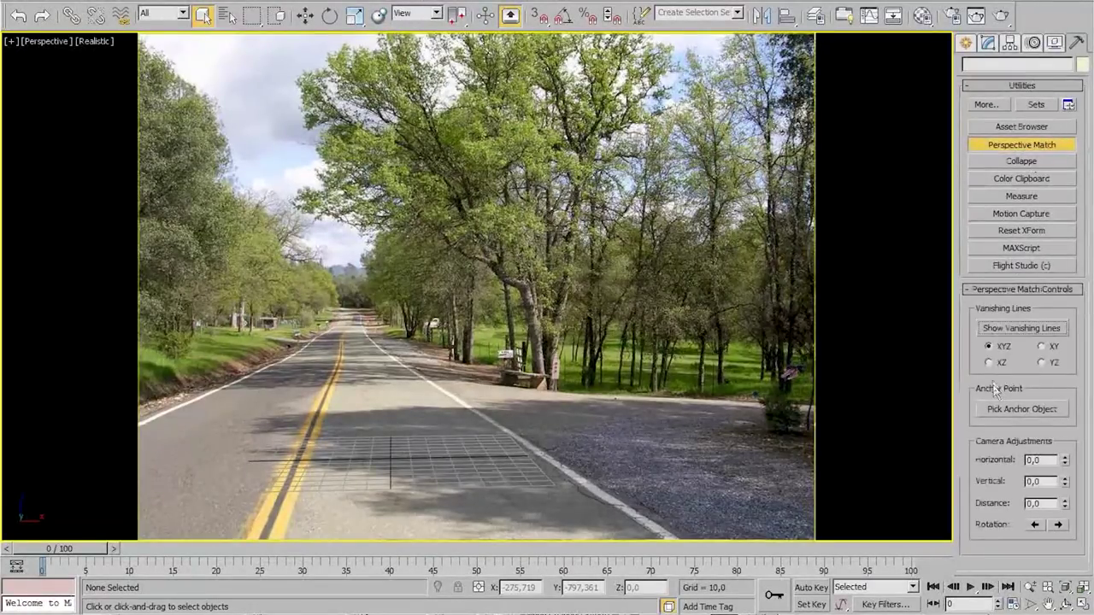
pyautogui.click(1008, 328)
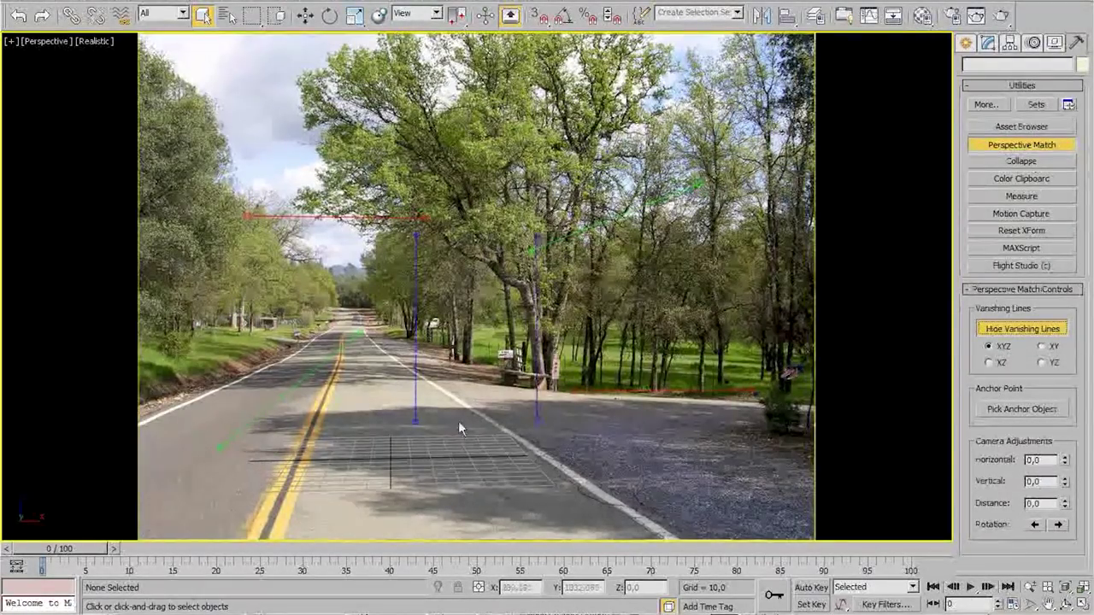
pyautogui.moveTo(338, 370); pyautogui.dragTo(241, 375)
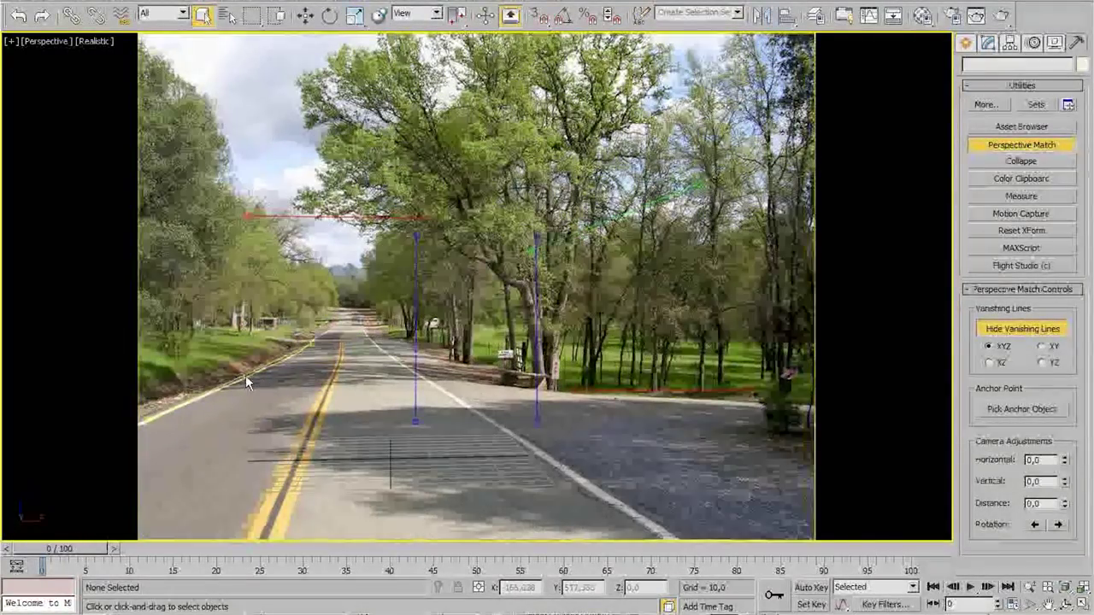
pyautogui.moveTo(414, 315); pyautogui.dragTo(154, 274)
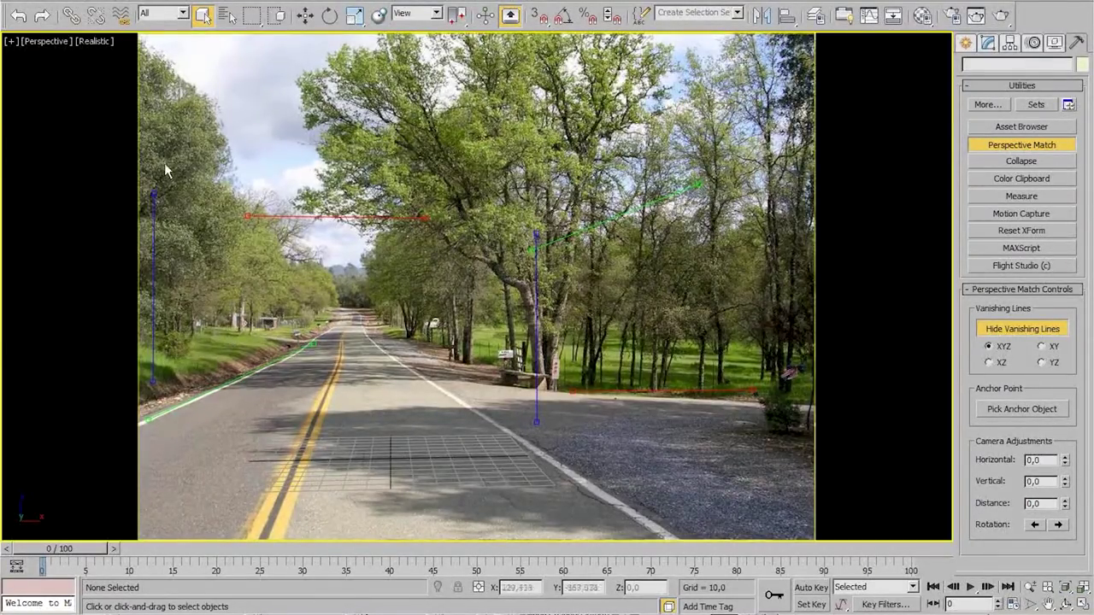
pyautogui.click(101, 44)
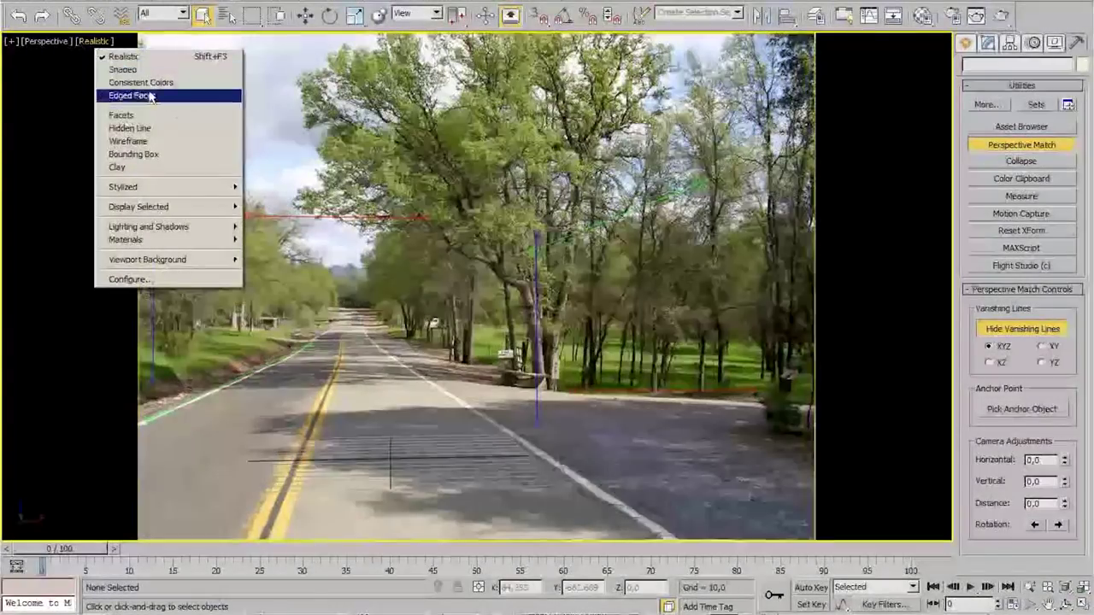
pyautogui.moveTo(194, 259)
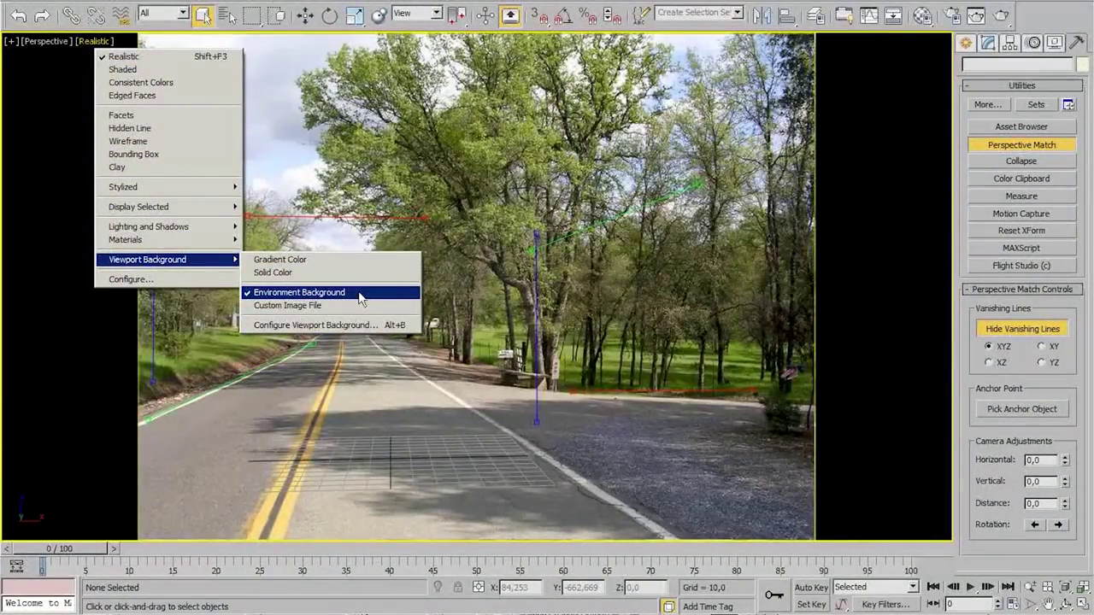
pyautogui.click(470, 287)
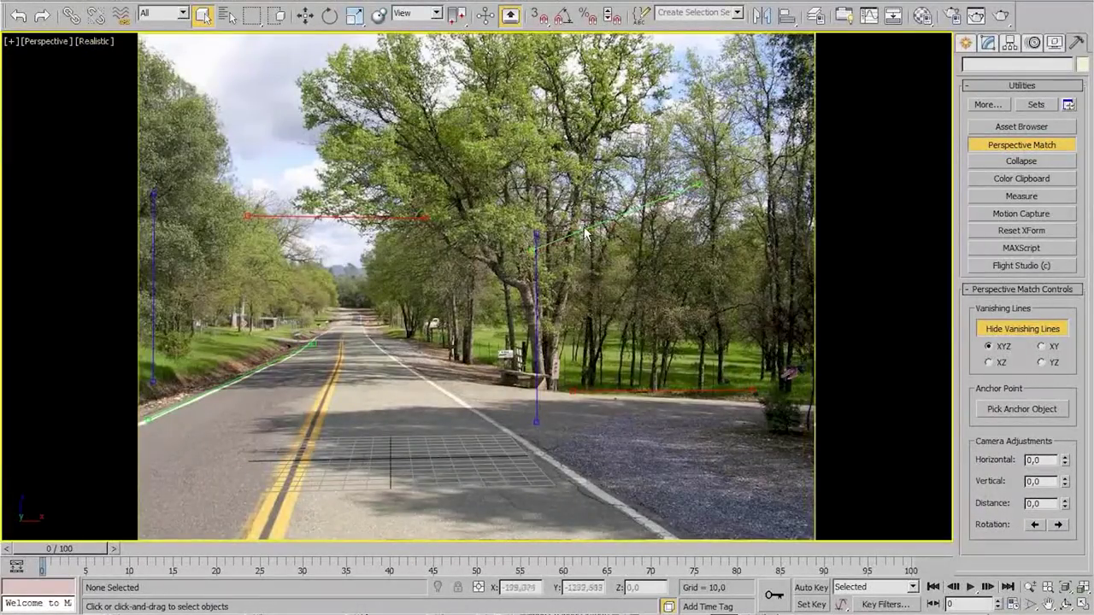
# Align the green vanishing lines with both road edges, place the red lines across the sky and foreground, and the second blue line over the right trees
pyautogui.moveTo(581, 228); pyautogui.dragTo(376, 343)
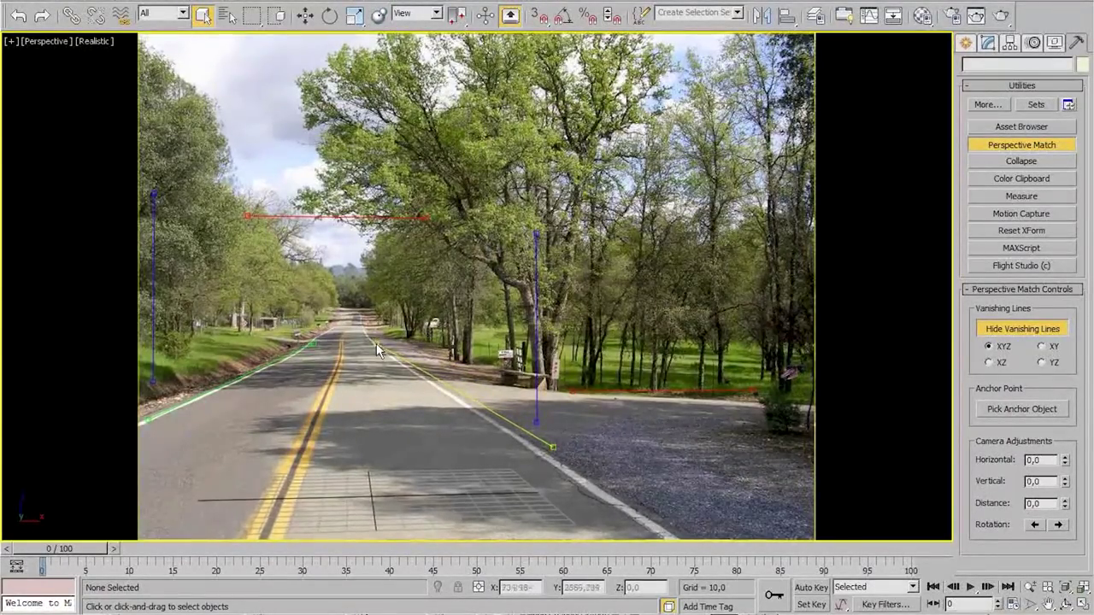
pyautogui.moveTo(144, 423); pyautogui.dragTo(138, 424)
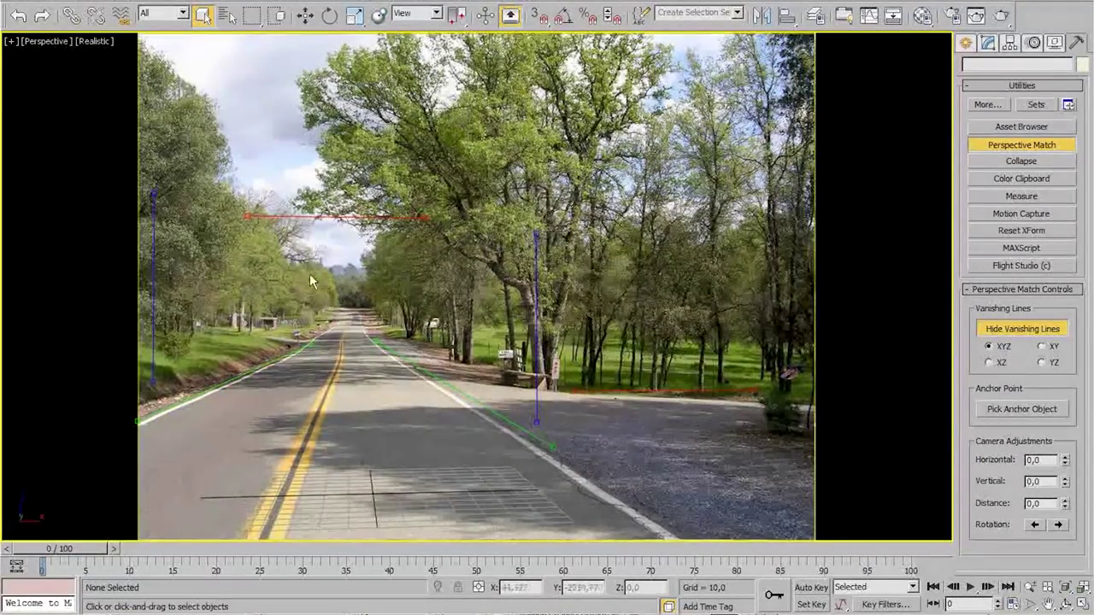
pyautogui.moveTo(336, 224); pyautogui.dragTo(419, 48)
pyautogui.moveTo(611, 408); pyautogui.dragTo(250, 530)
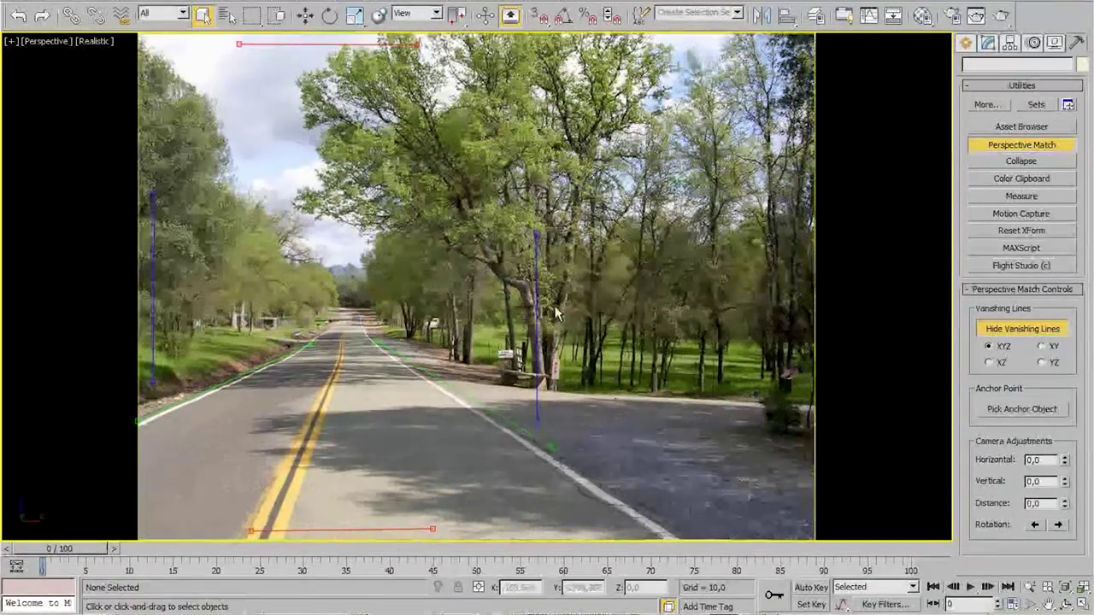
pyautogui.moveTo(537, 308); pyautogui.dragTo(804, 270)
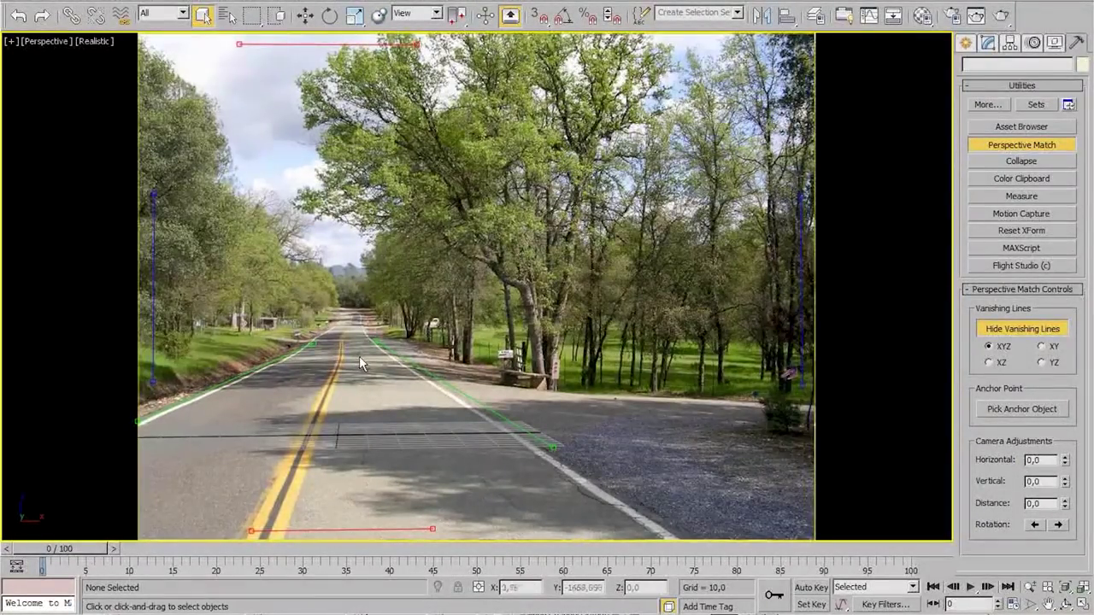
# Review the cfiles10238.jpg environment map and its Screen mapping in the Environment and Material Editor dialogs, and close both
pyautogui.press('m')
pyautogui.press('8')
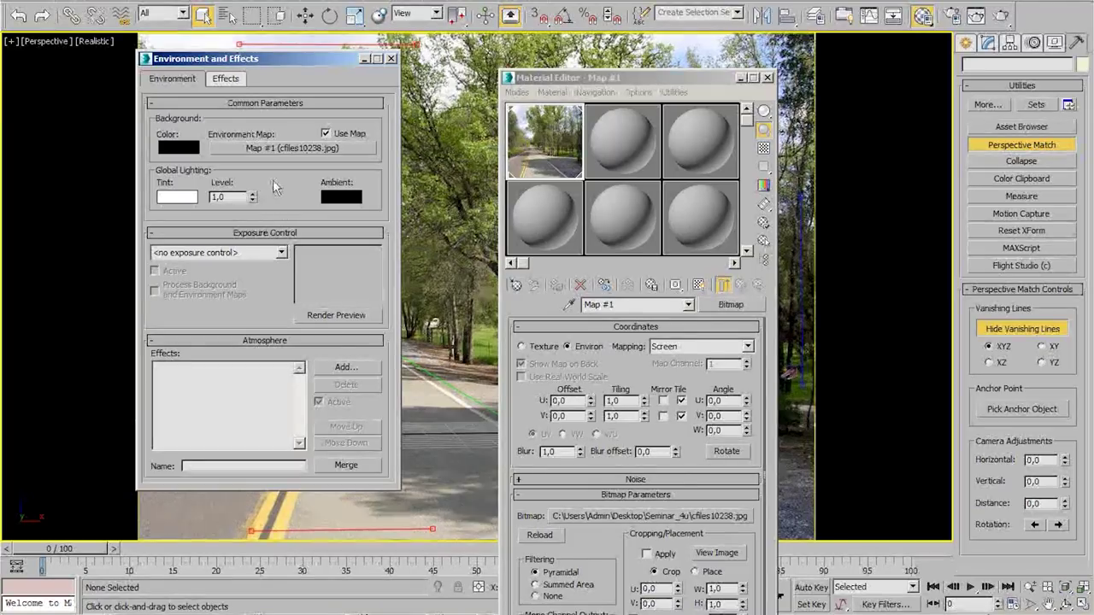
pyautogui.click(15, 126)
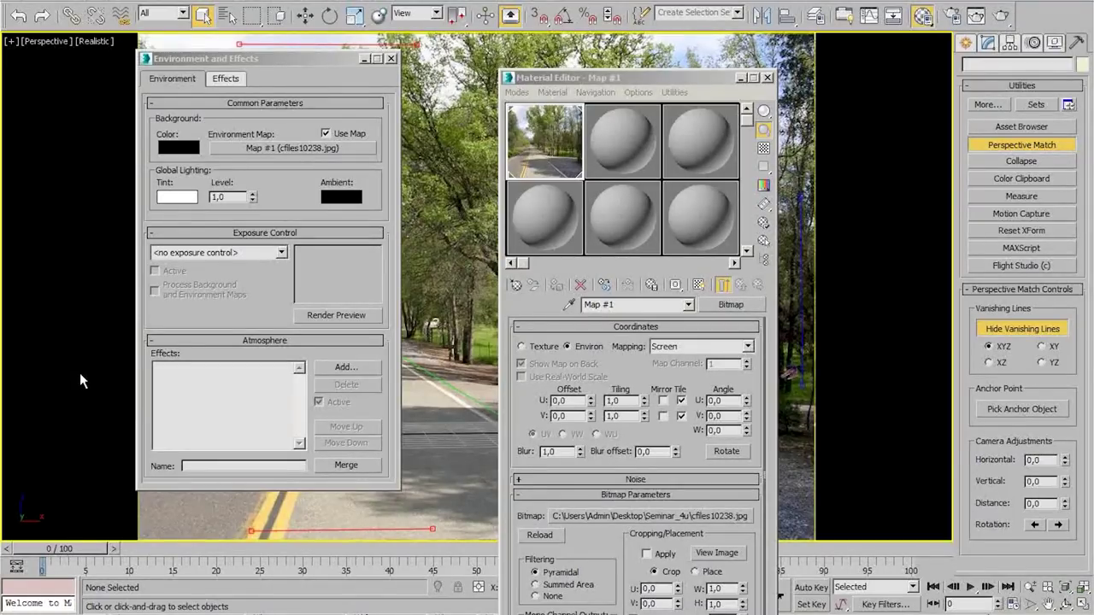
pyautogui.click(273, 296)
pyautogui.click(390, 58)
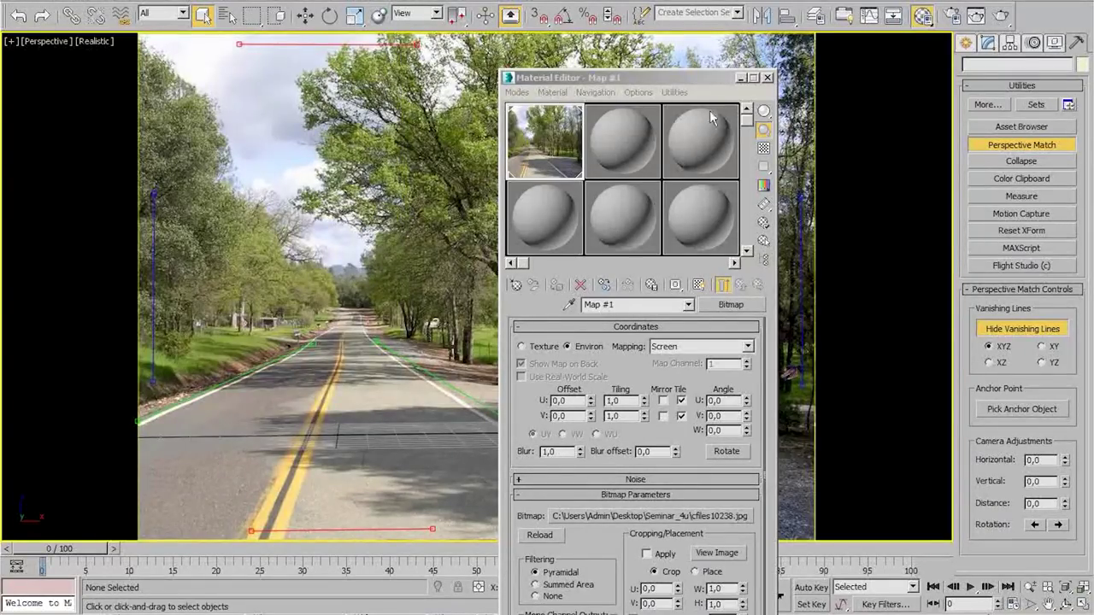
pyautogui.click(767, 78)
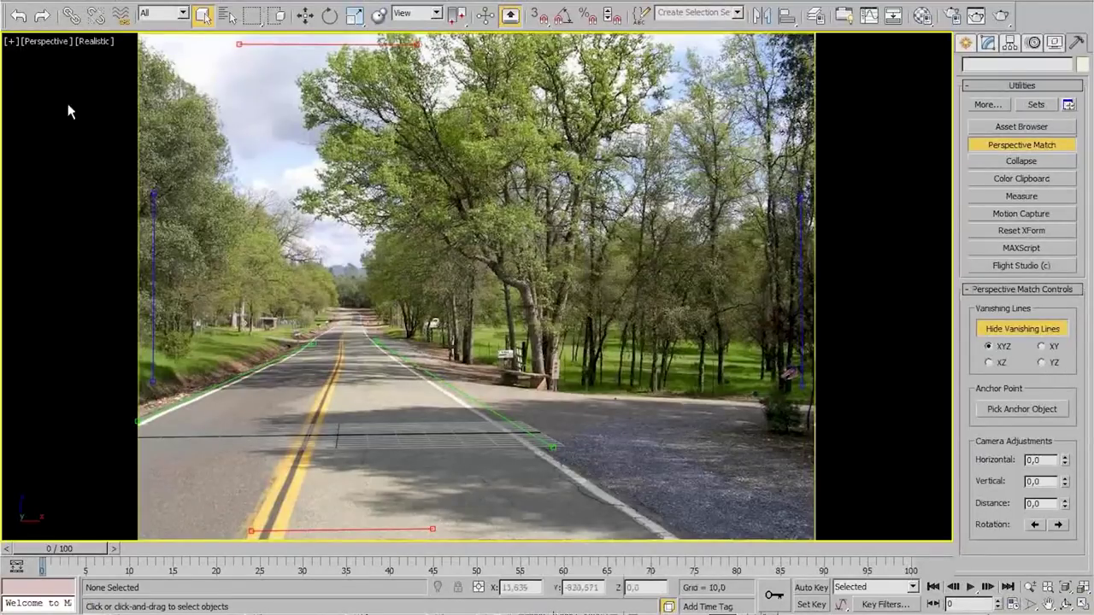
# Create a camera from the matched Perspective view and leave the Perspective Match utility
pyautogui.hotkey('ctrl', 'c')
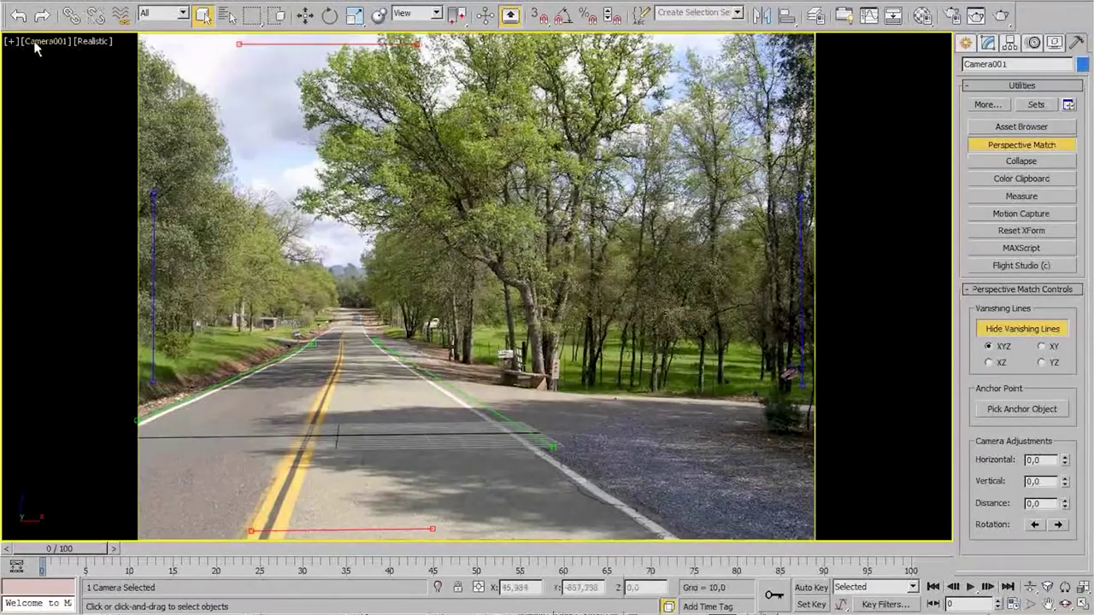
pyautogui.click(964, 44)
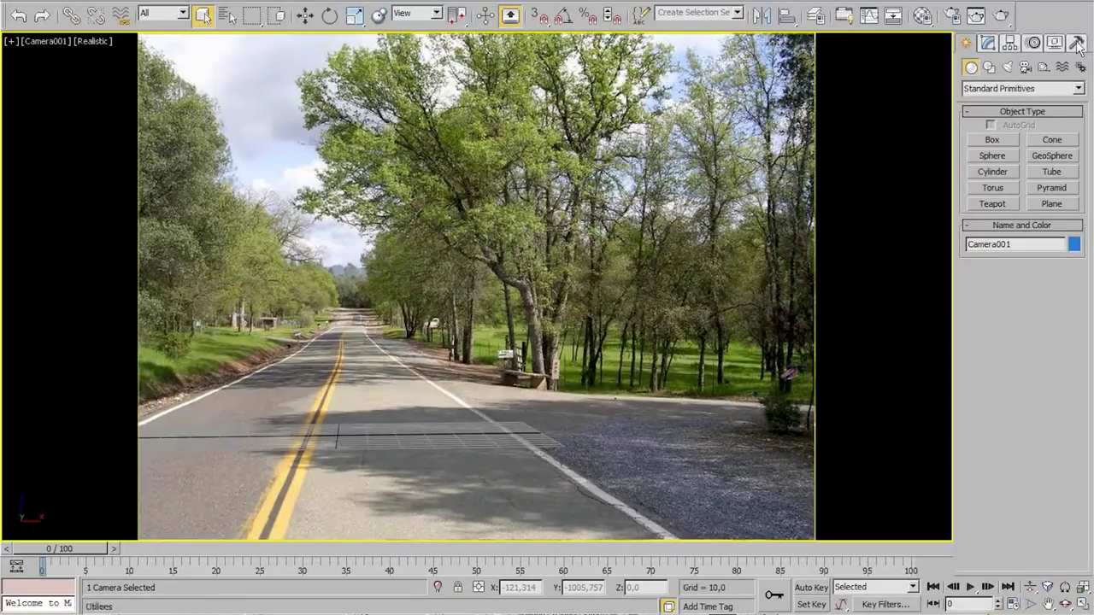
# Merge the [остановка] group from остановка финиш mr_2012.max in the Seminar_4u folder into the scene
pyautogui.click(17, 3)
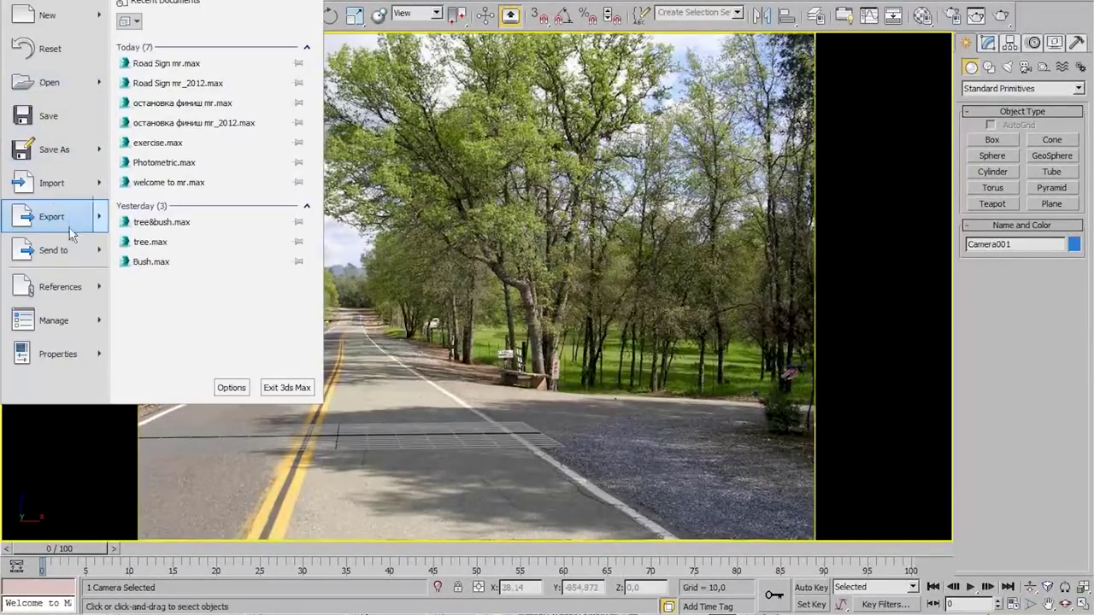
pyautogui.moveTo(73, 182)
pyautogui.click(197, 79)
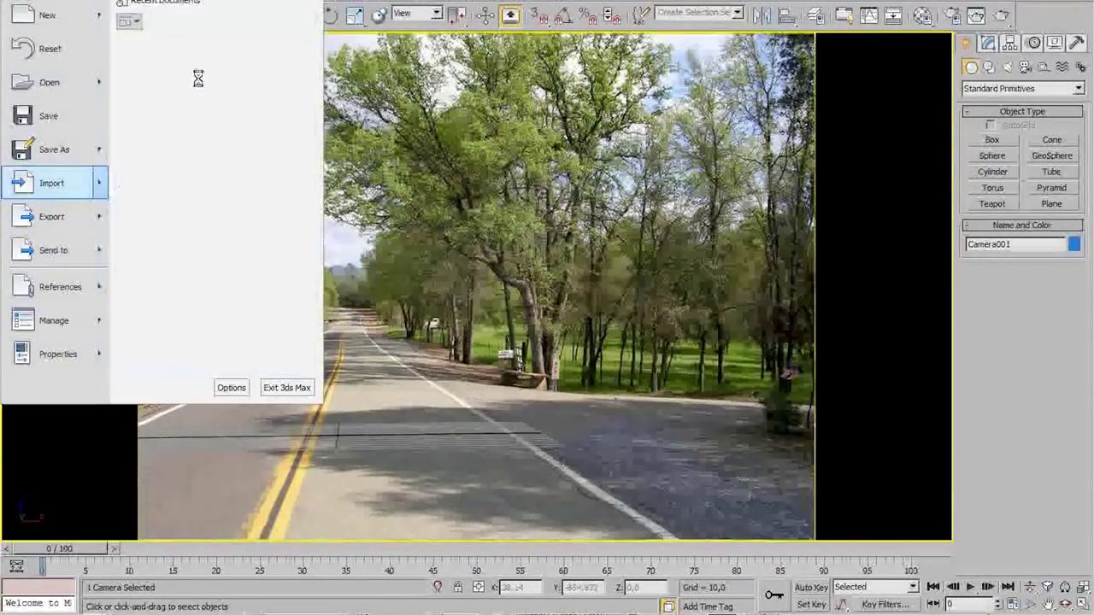
pyautogui.click(195, 3)
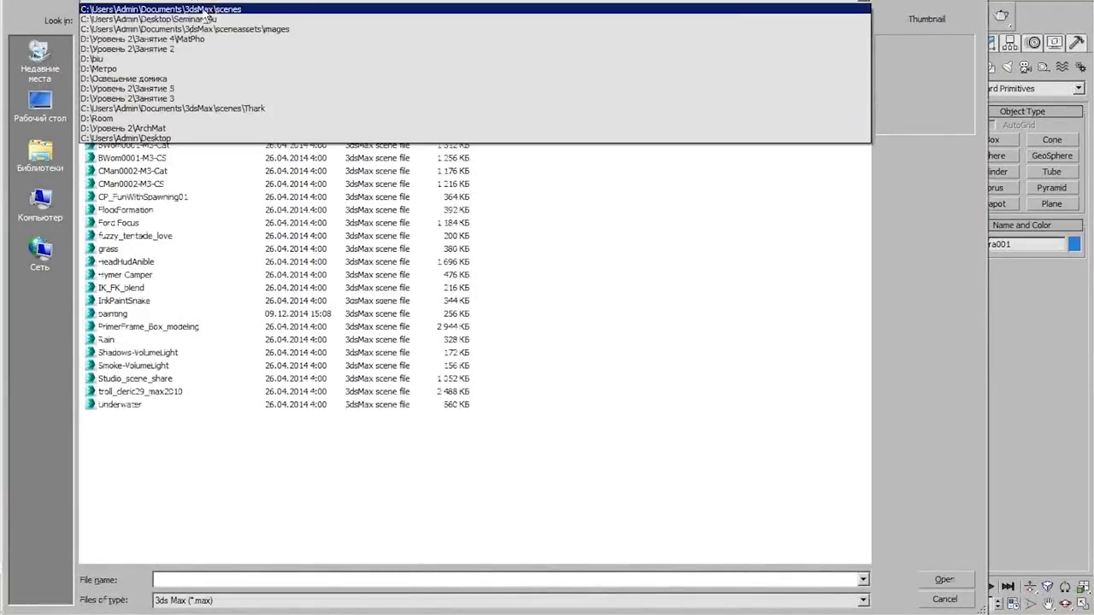
pyautogui.click(199, 21)
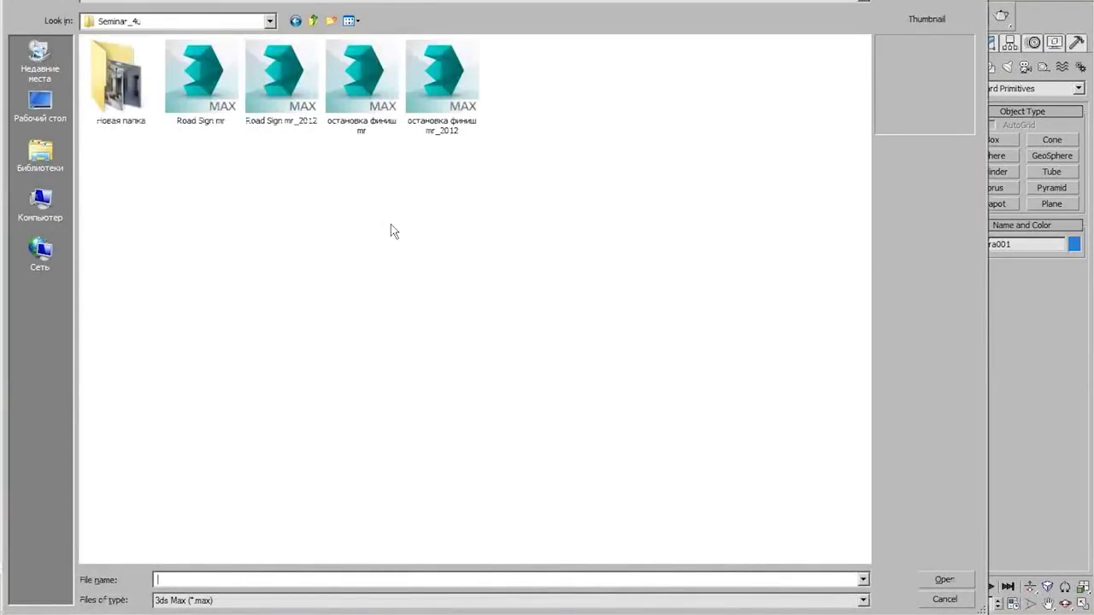
pyautogui.click(369, 99)
pyautogui.click(462, 101)
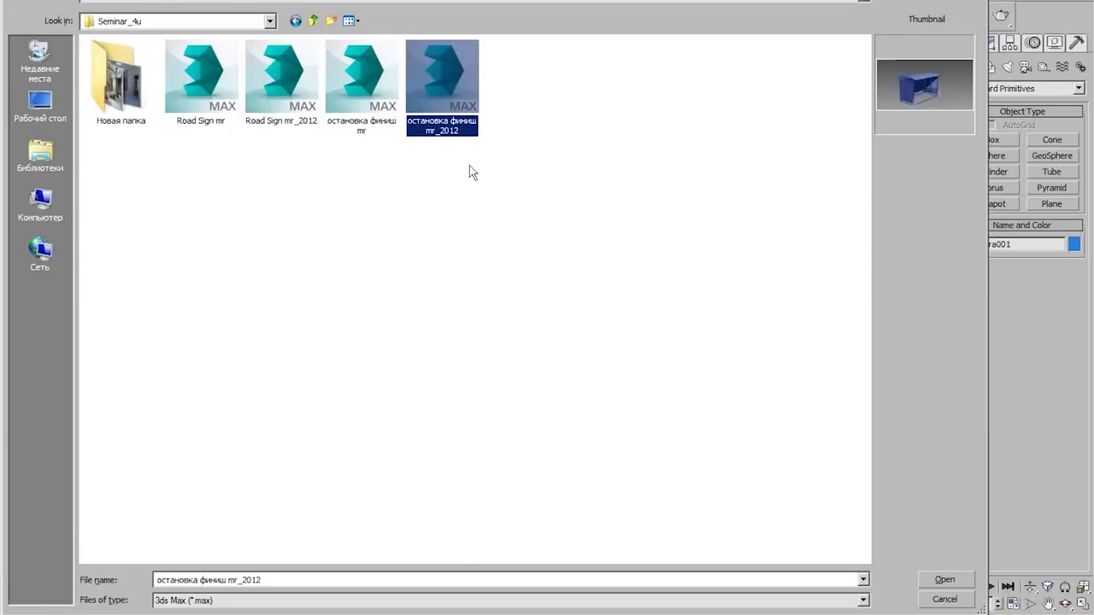
pyautogui.click(943, 581)
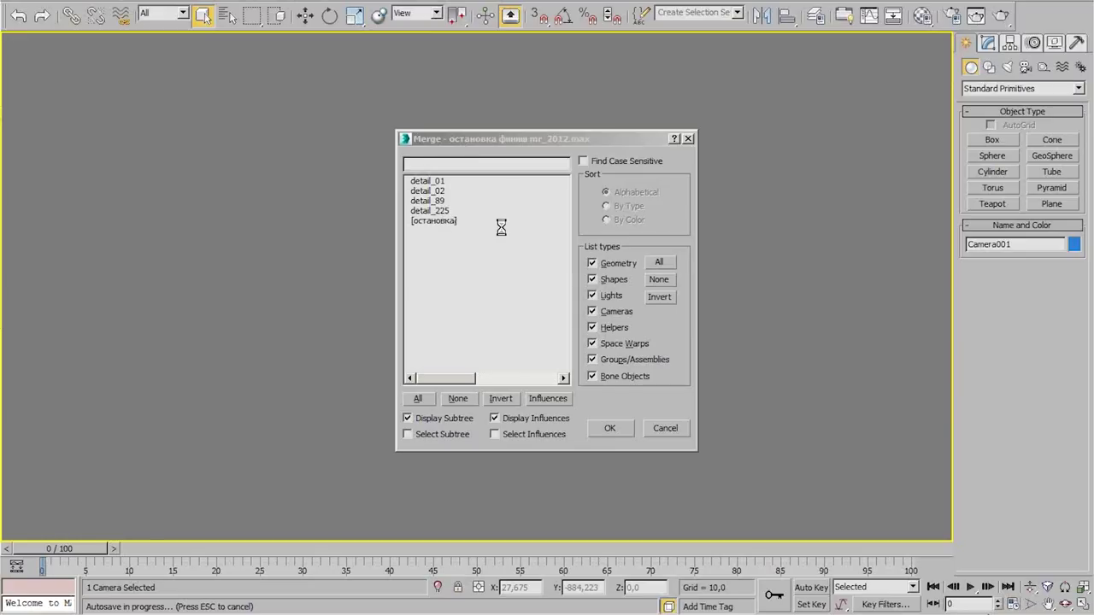
pyautogui.click(440, 227)
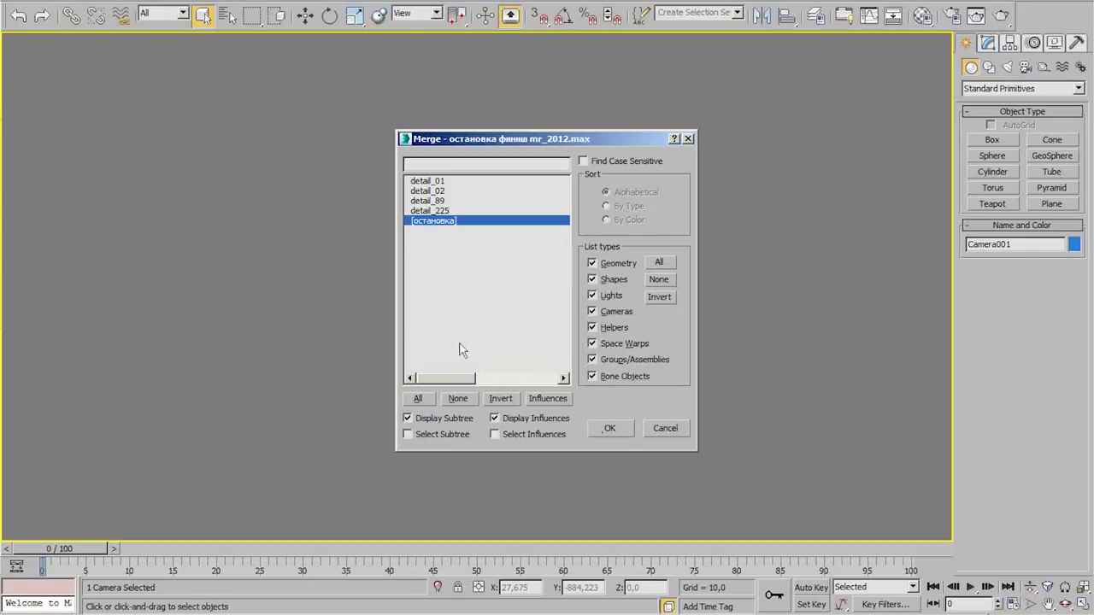
pyautogui.press('Return')
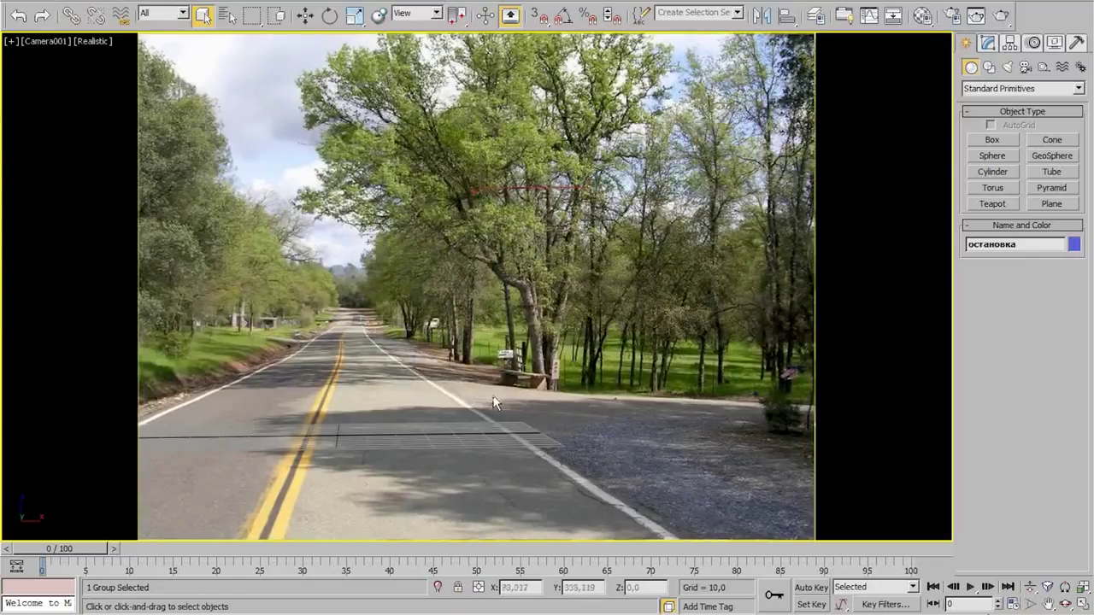
# Lower Camera001's framing slightly and move the bus stop group in plan to the side of the road with the gravel area
pyautogui.moveTo(425, 411); pyautogui.dragTo(379, 410, button='middle')
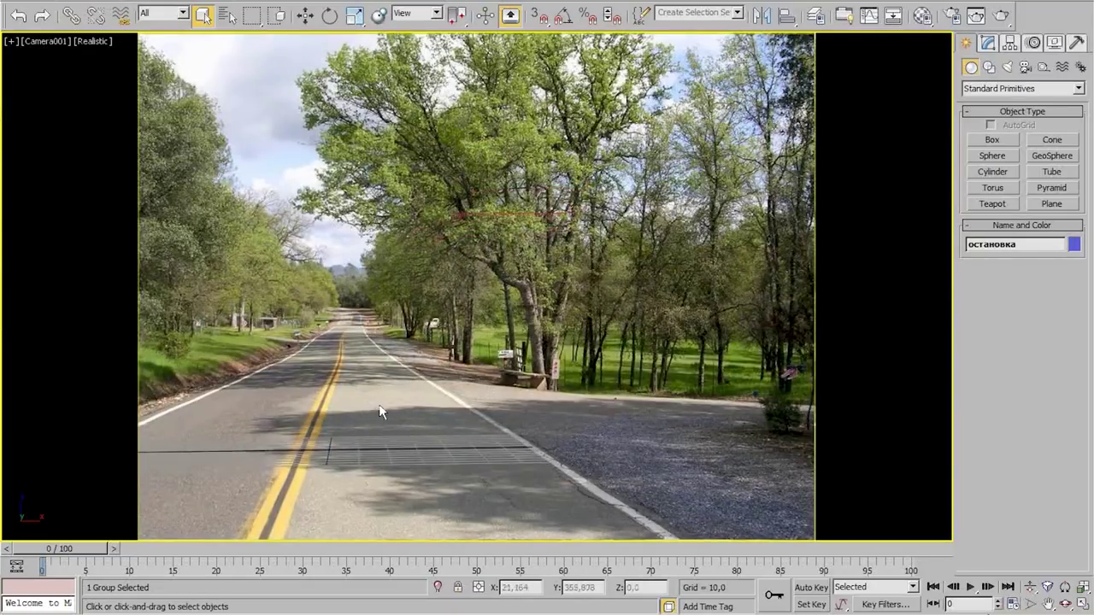
pyautogui.hotkey('alt', 'w')
pyautogui.scroll(-5, 196, 178)
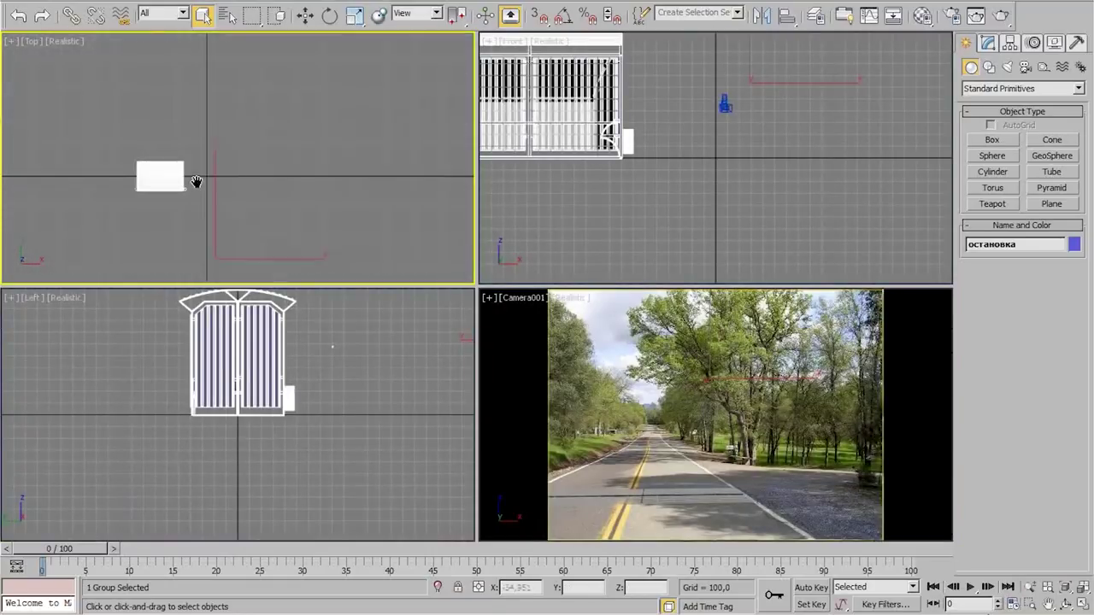
pyautogui.moveTo(196, 178); pyautogui.dragTo(195, 181, button='middle')
pyautogui.scroll(3, 195, 181)
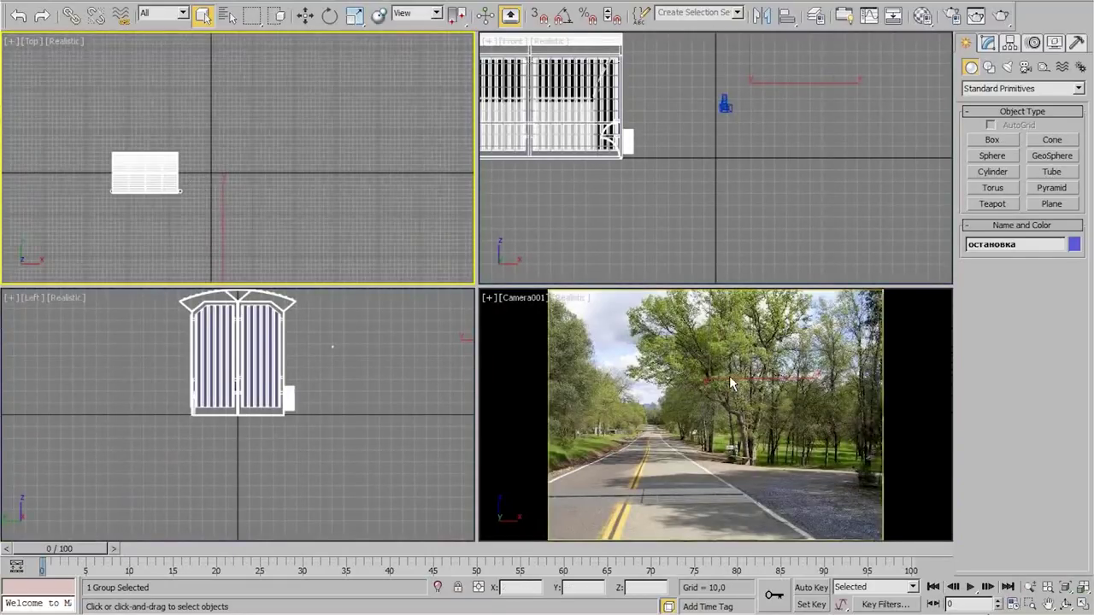
pyautogui.moveTo(734, 383)
pyautogui.mouseDown(button='middle')
pyautogui.moveTo(732, 398)
pyautogui.moveTo(745, 381)
pyautogui.mouseUp(button='middle')
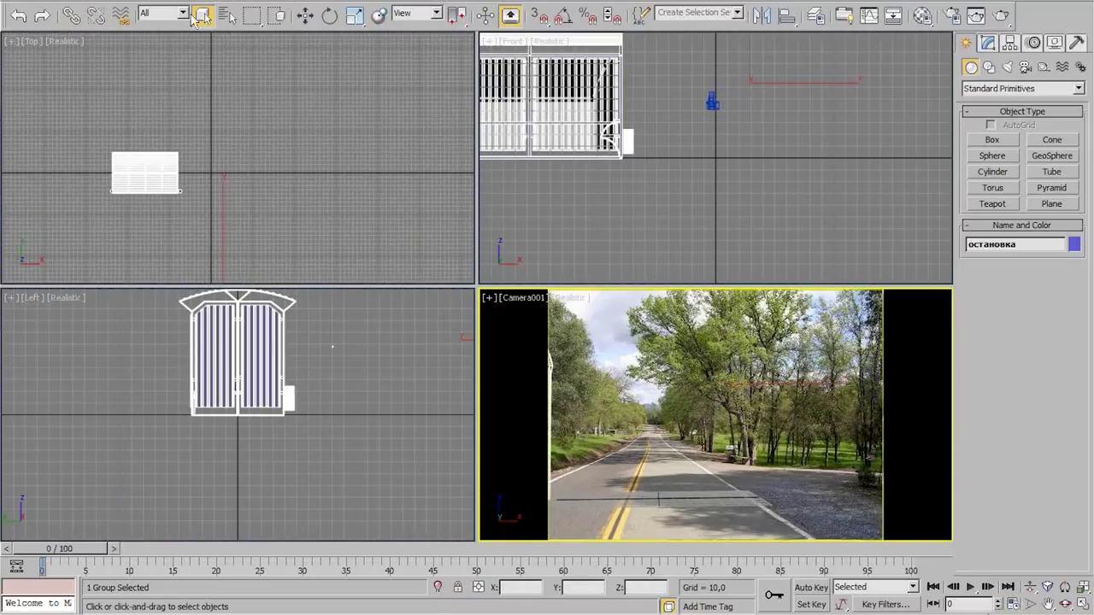
pyautogui.click(304, 16)
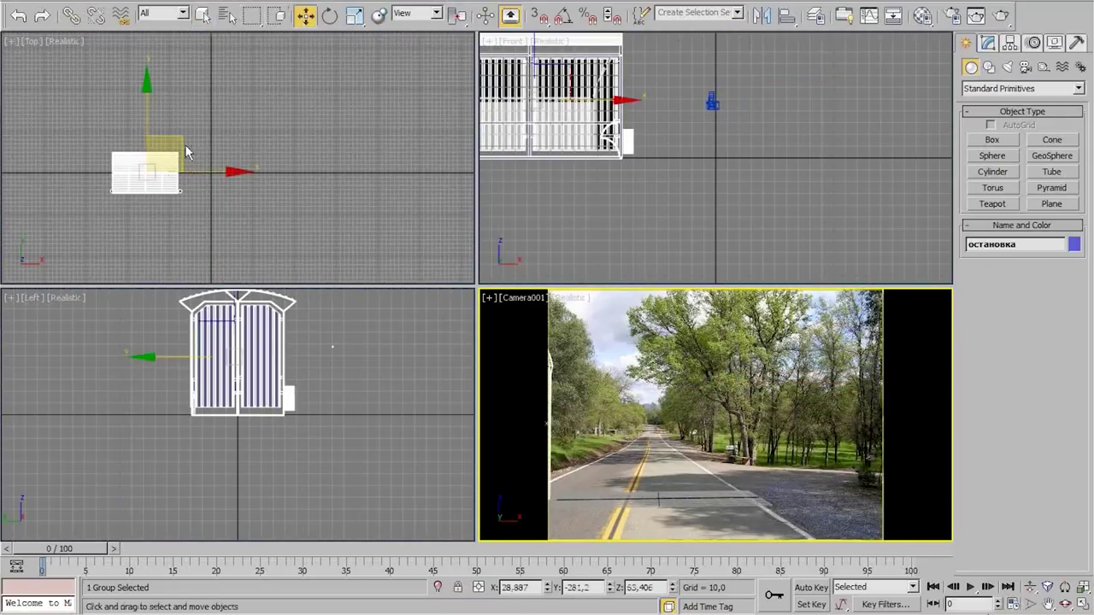
pyautogui.moveTo(184, 145); pyautogui.dragTo(413, 168)
# Rotate the bus stop about -90 degrees around Z so its long side runs parallel to the road
pyautogui.click(330, 15)
pyautogui.rightClick(596, 403)
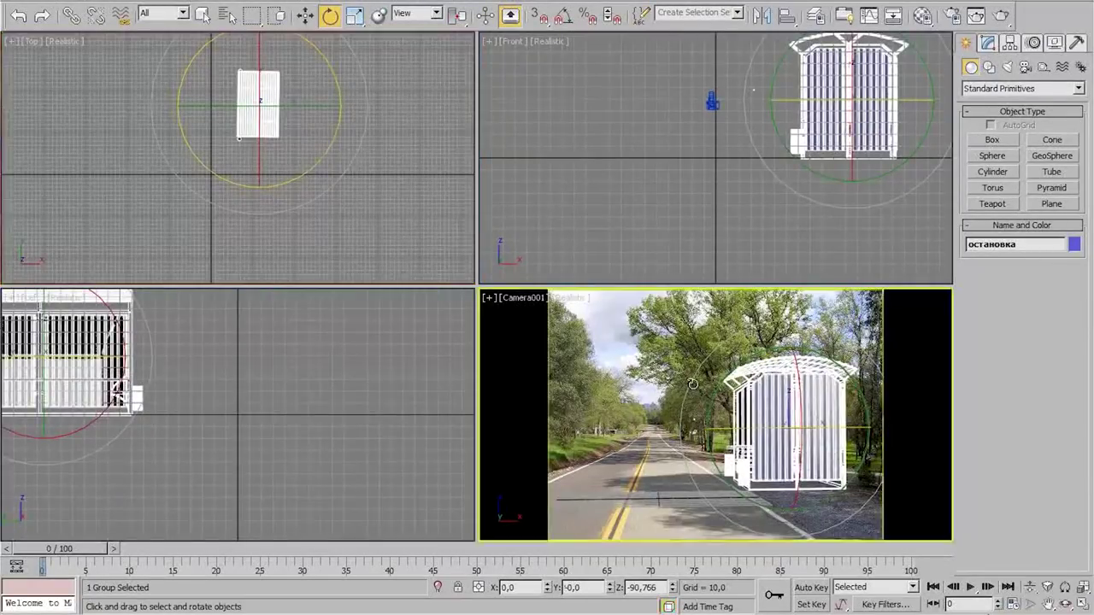
pyautogui.hotkey('alt', 'w')
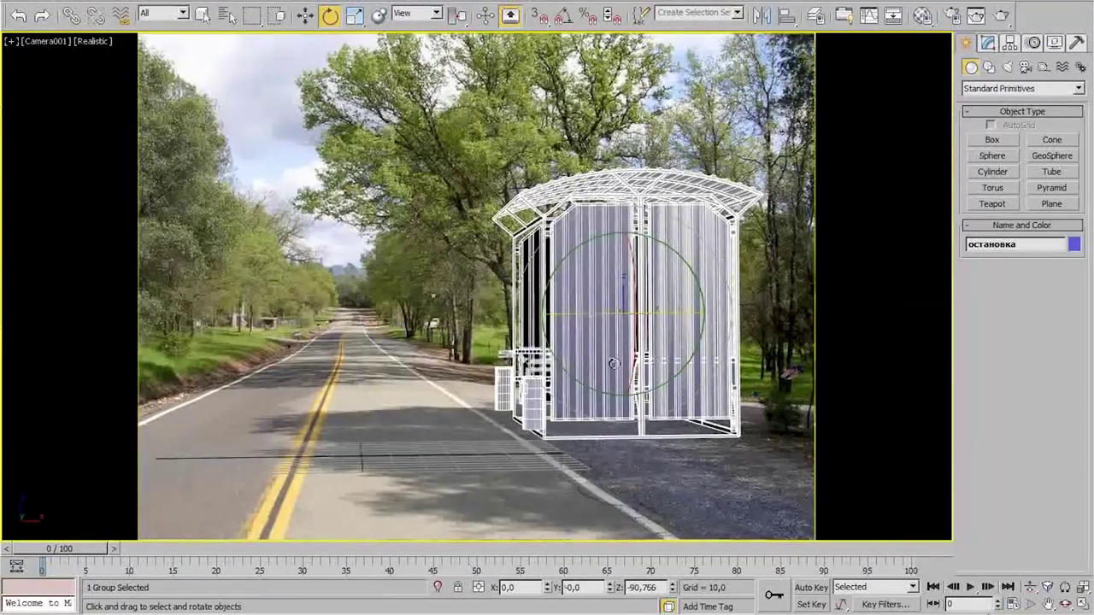
pyautogui.moveTo(604, 318); pyautogui.dragTo(593, 383)
# Dolly and truck Camera001 until the bus stop stands smaller on the gravel beside the road's white edge line
pyautogui.click(1030, 587)
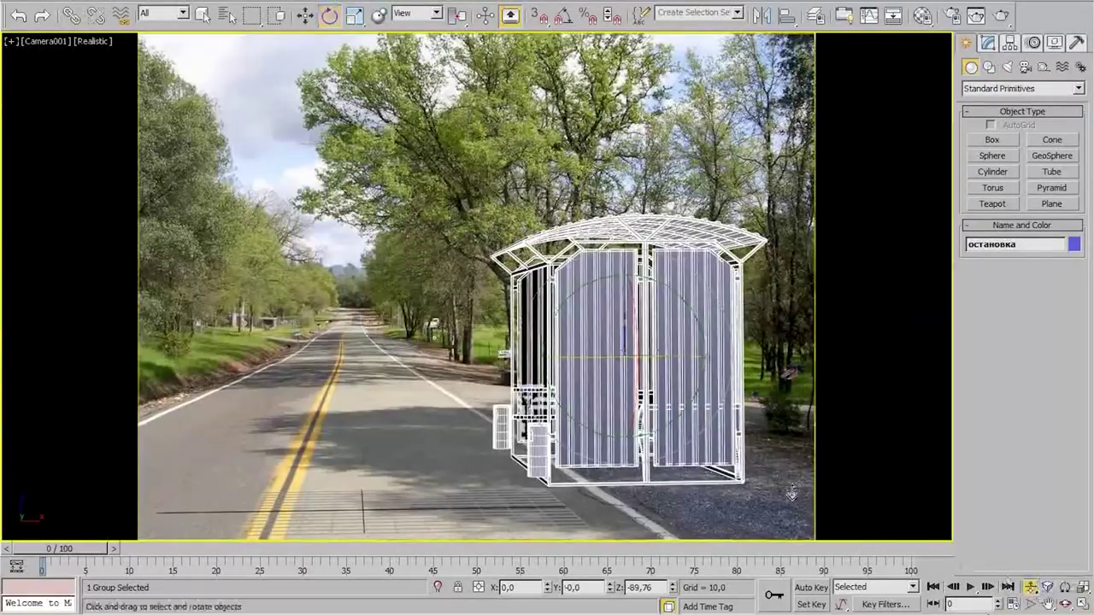
pyautogui.moveTo(564, 329); pyautogui.dragTo(562, 368)
pyautogui.moveTo(562, 368); pyautogui.dragTo(691, 439, button='middle')
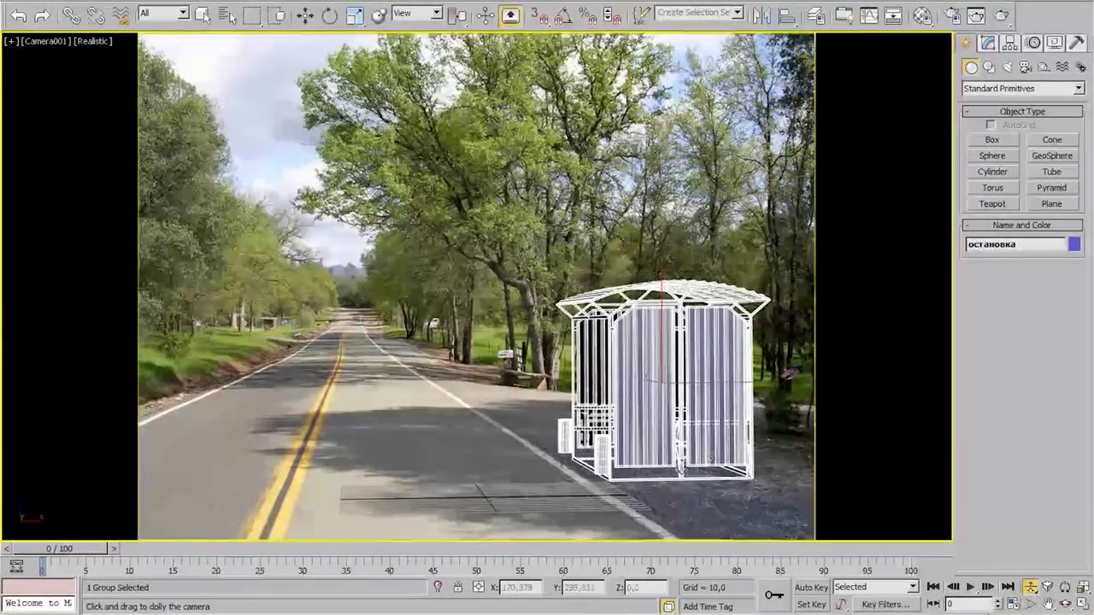
pyautogui.press('e')
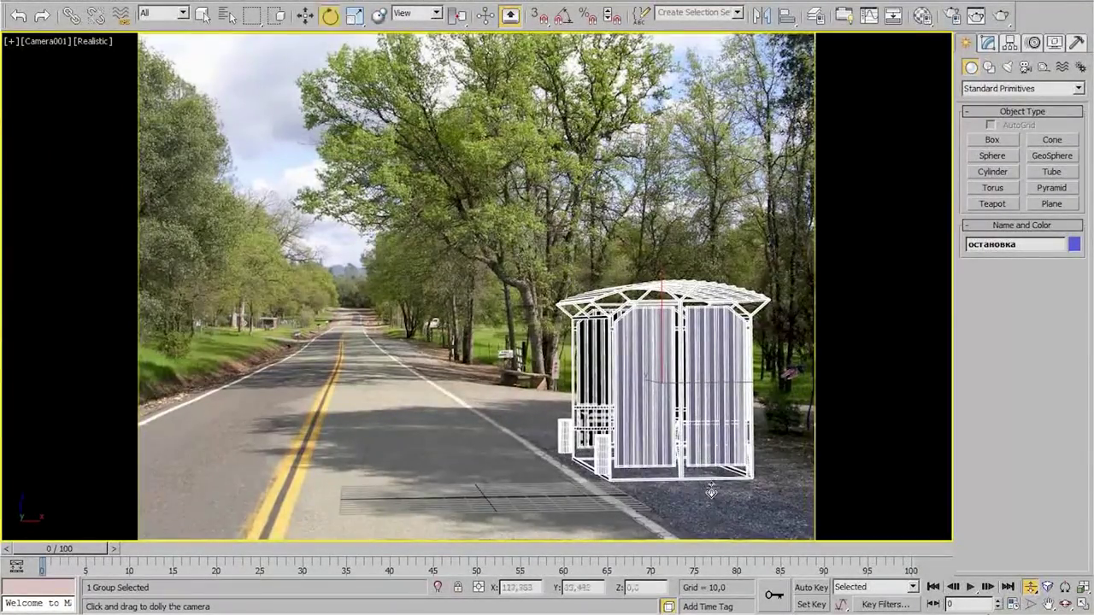
pyautogui.click(722, 497)
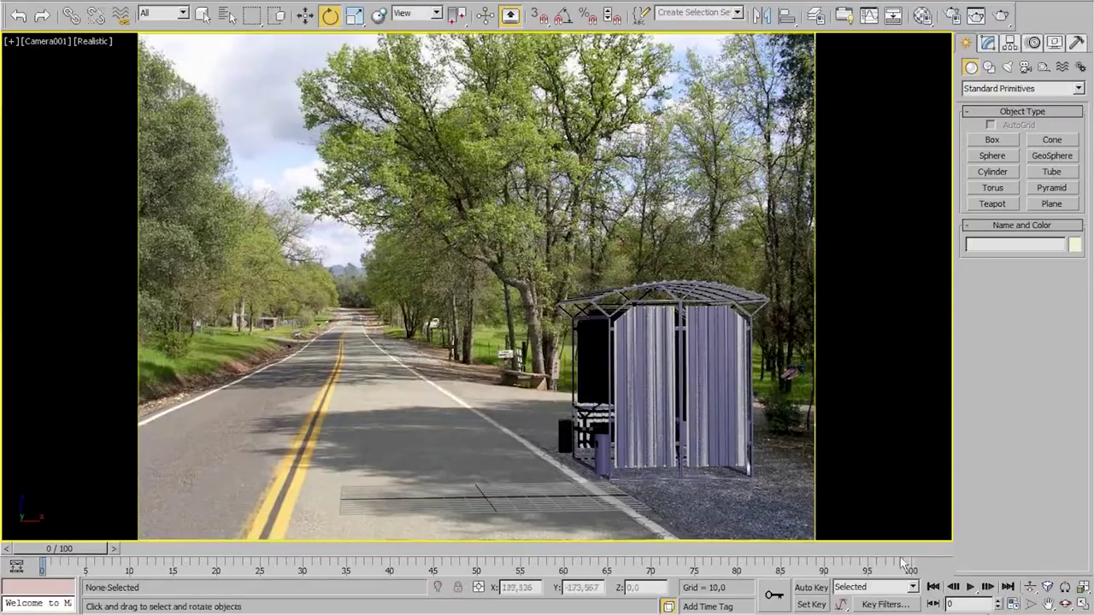
pyautogui.click(1029, 586)
pyautogui.moveTo(463, 312); pyautogui.dragTo(536, 371)
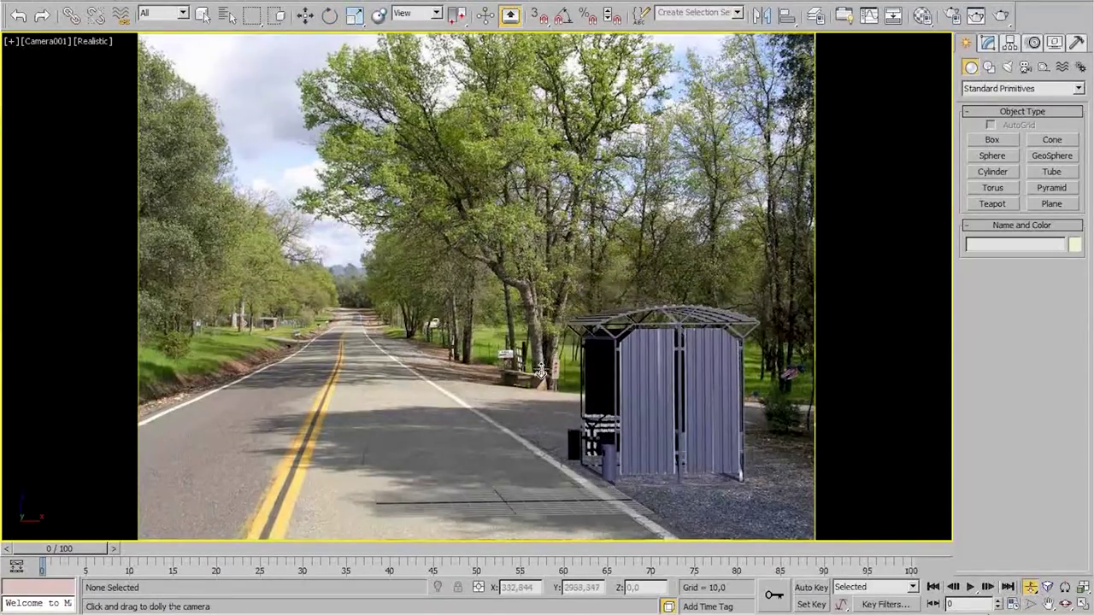
pyautogui.press('Escape')
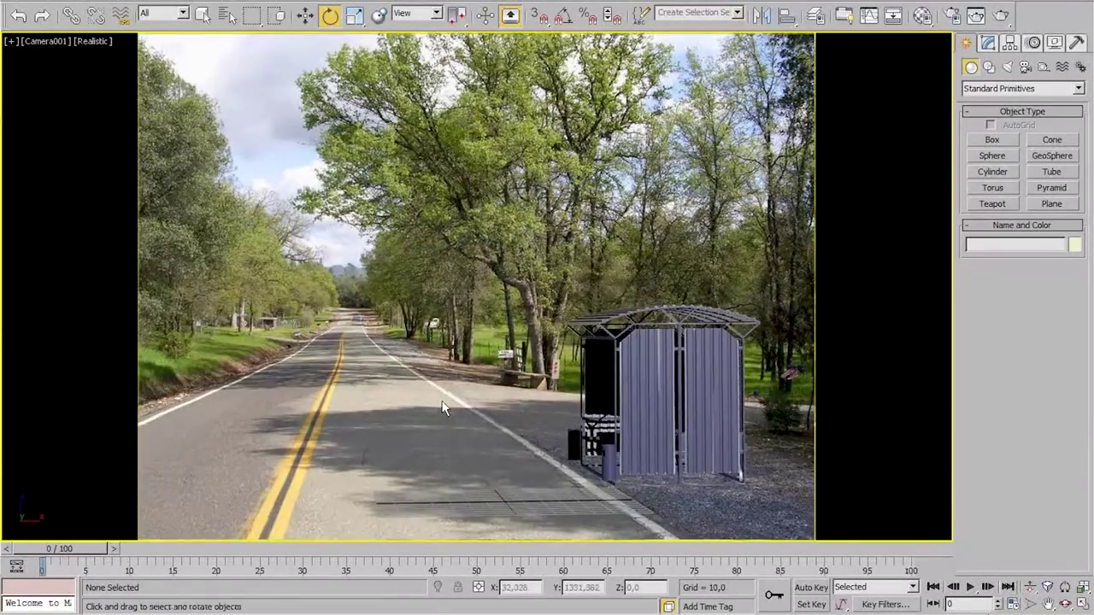
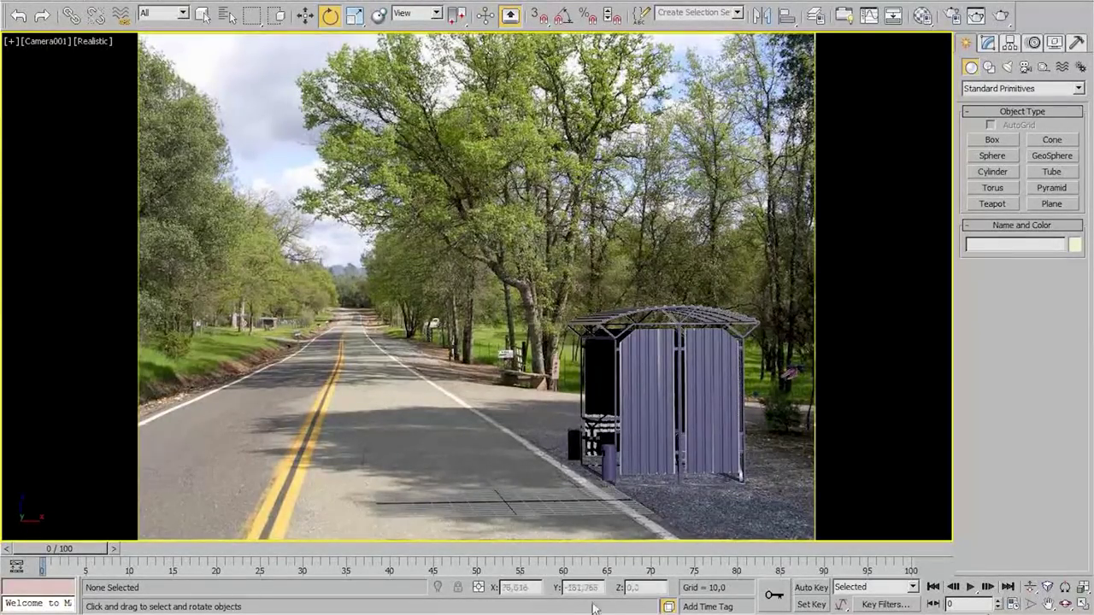
# Switch to the Netop teacher window and start demonstrating the full screen to the class
pyautogui.hotkey('alt', 'Tab')
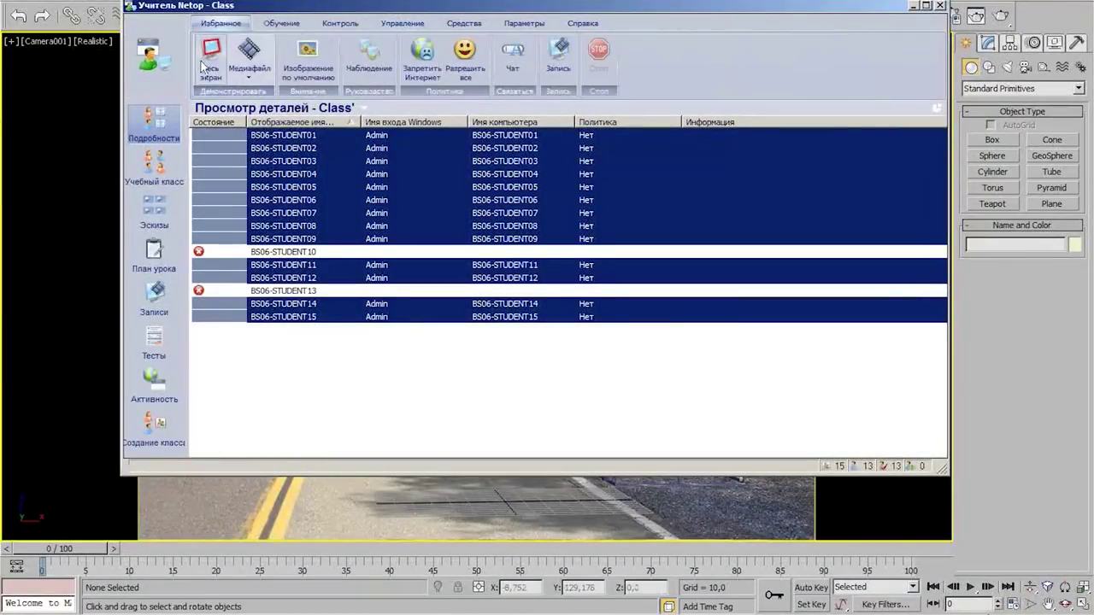
pyautogui.click(206, 67)
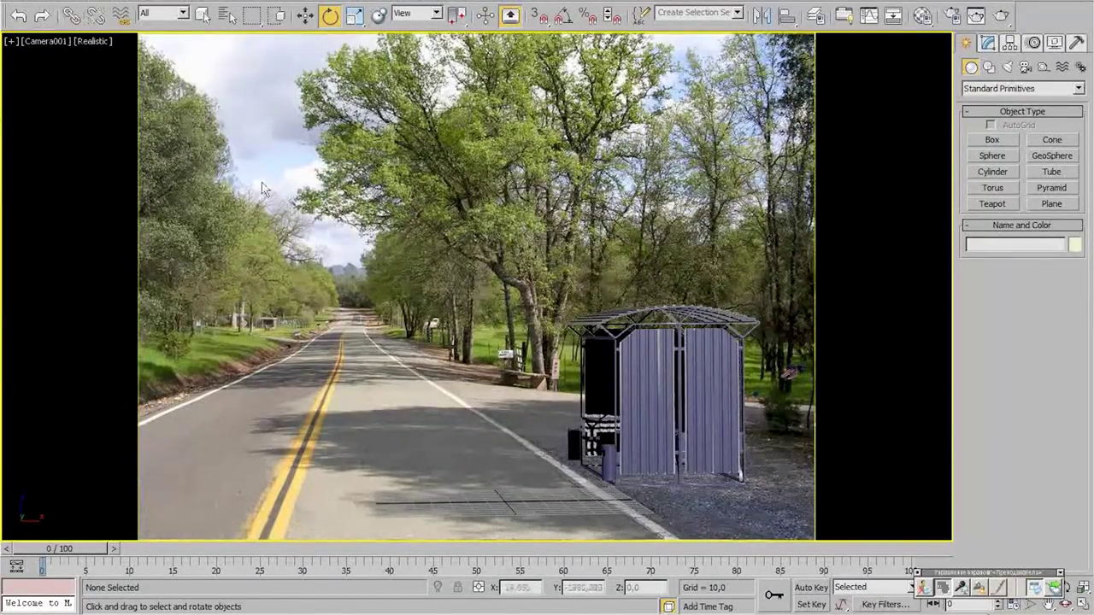
# Merge the [Road Sign] group from Road Sign mr_2012.max in the Seminar_4u folder into the scene
pyautogui.click(27, 13)
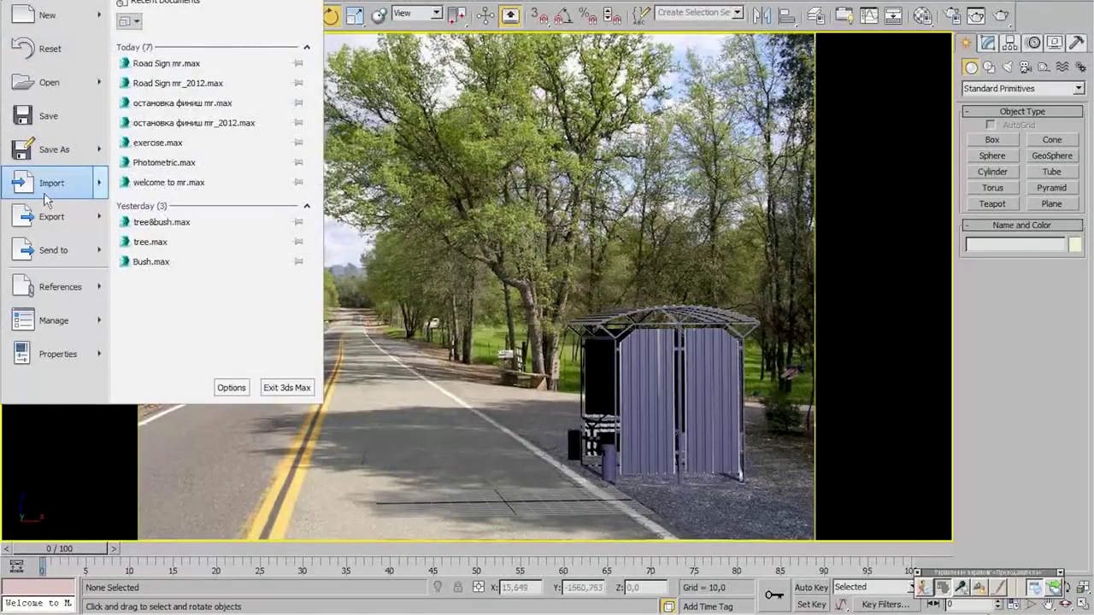
pyautogui.moveTo(44, 192)
pyautogui.click(205, 85)
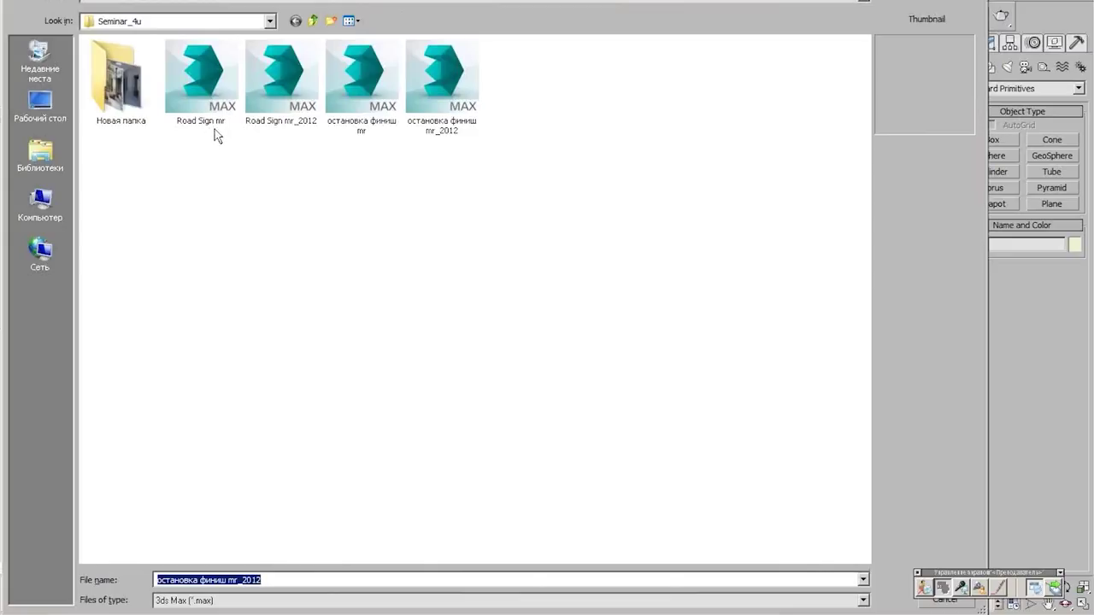
pyautogui.click(266, 96)
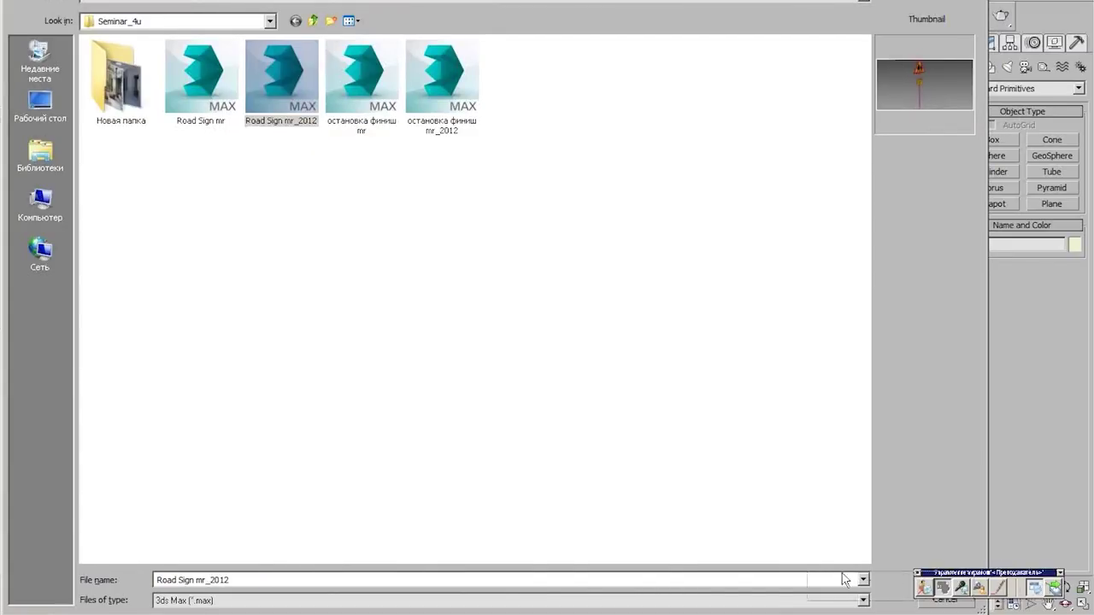
pyautogui.moveTo(950, 576); pyautogui.dragTo(561, 564)
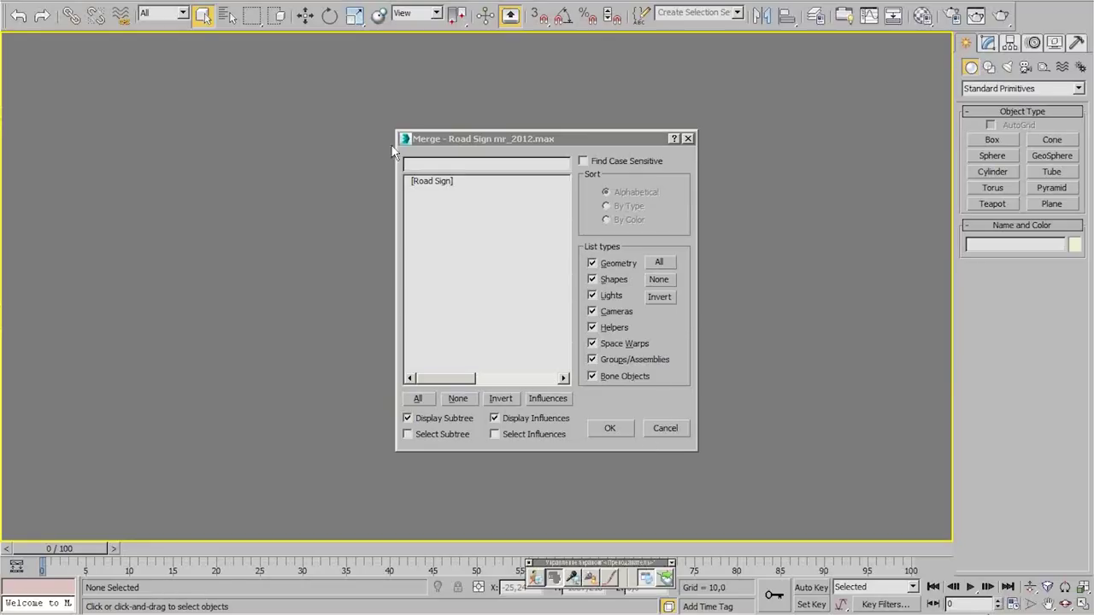
pyautogui.click(431, 181)
pyautogui.click(607, 429)
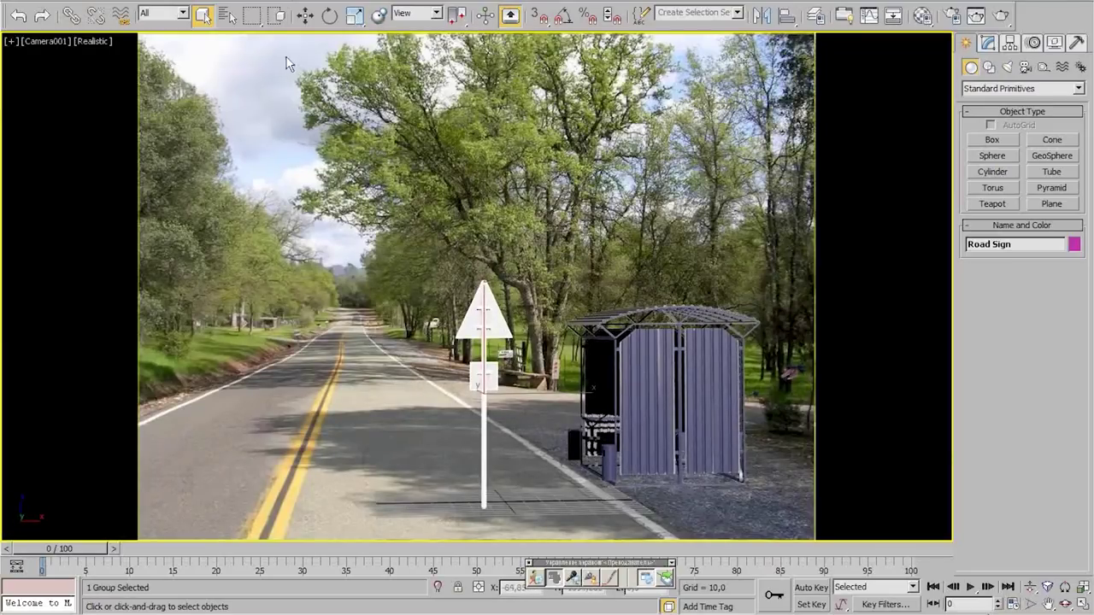
# Turn the road sign around its vertical axis and move it in plan far beyond the bus stop, near the road's edge line
pyautogui.click(329, 15)
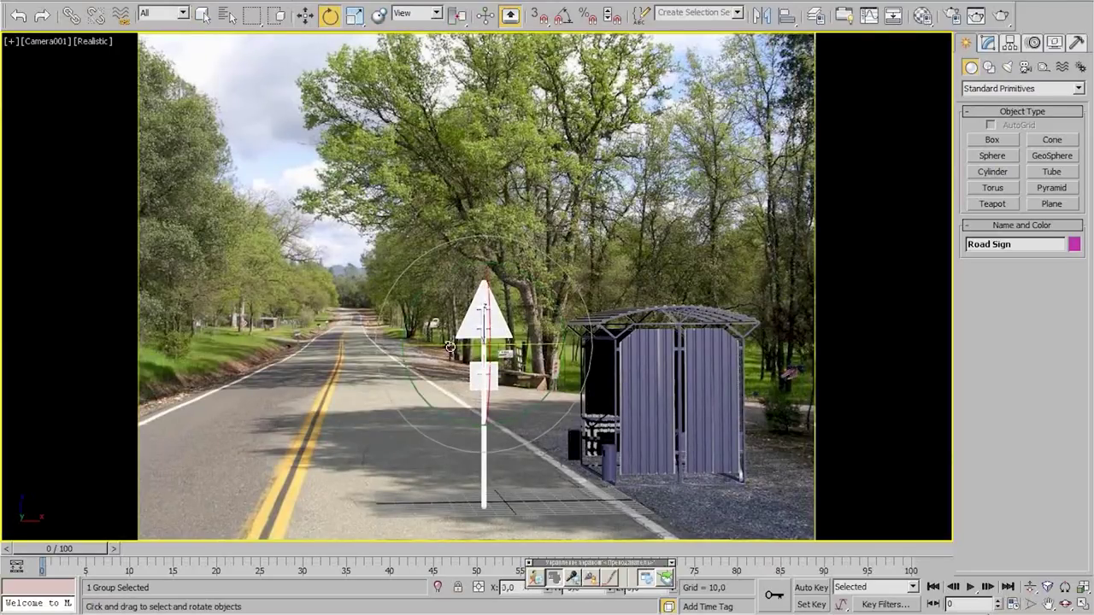
pyautogui.moveTo(450, 346); pyautogui.dragTo(705, 382)
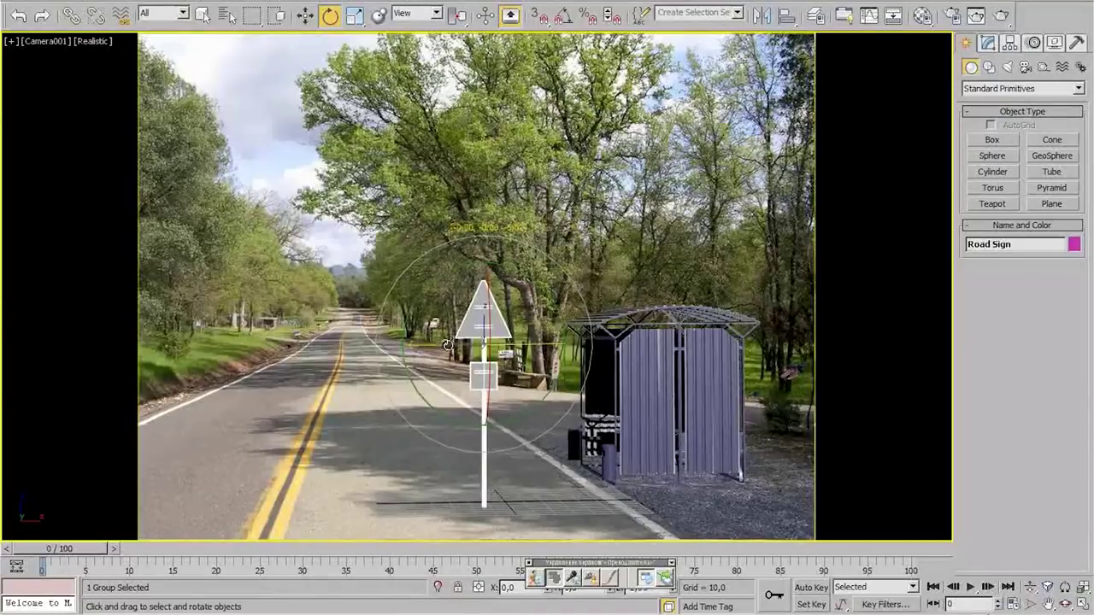
pyautogui.click(305, 15)
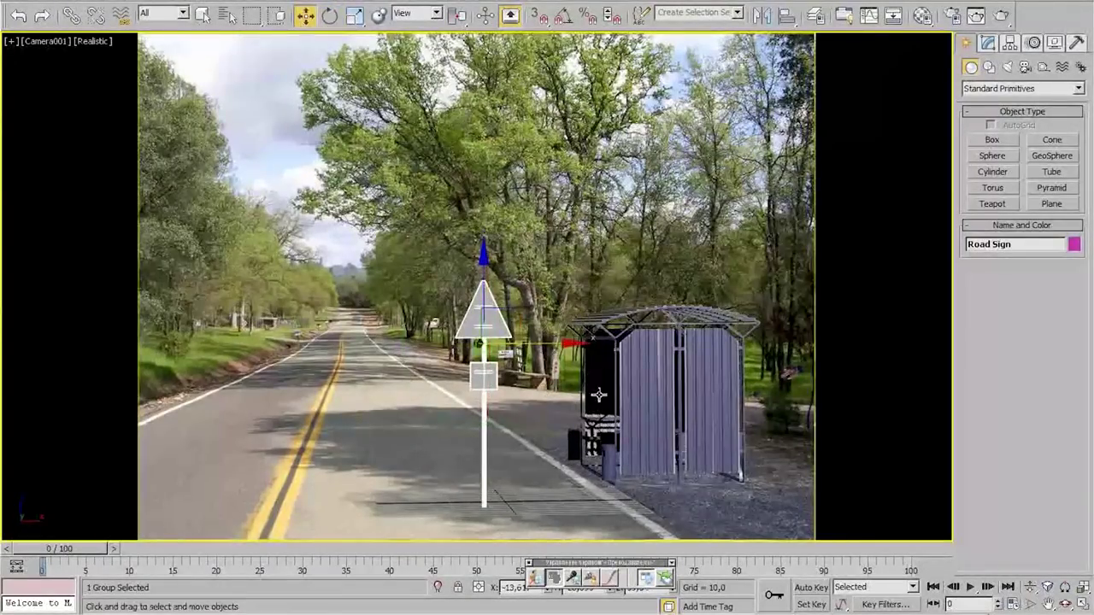
pyautogui.hotkey('alt', 'w')
pyautogui.click(255, 122)
pyautogui.moveTo(255, 122); pyautogui.dragTo(293, 123, button='middle')
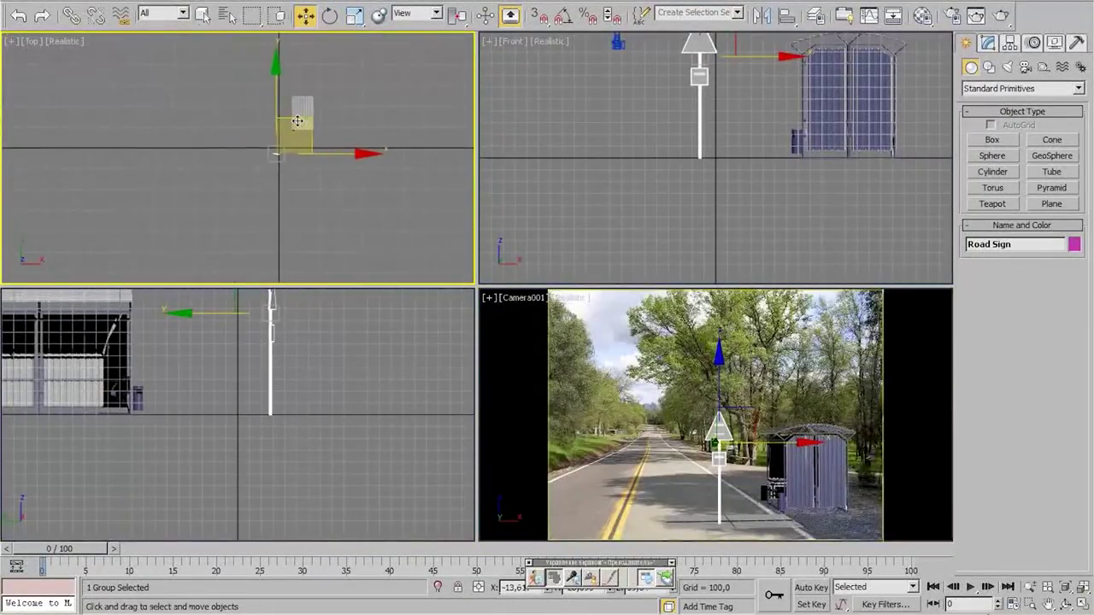
pyautogui.scroll(2, 293, 128)
pyautogui.moveTo(290, 139); pyautogui.dragTo(325, 21)
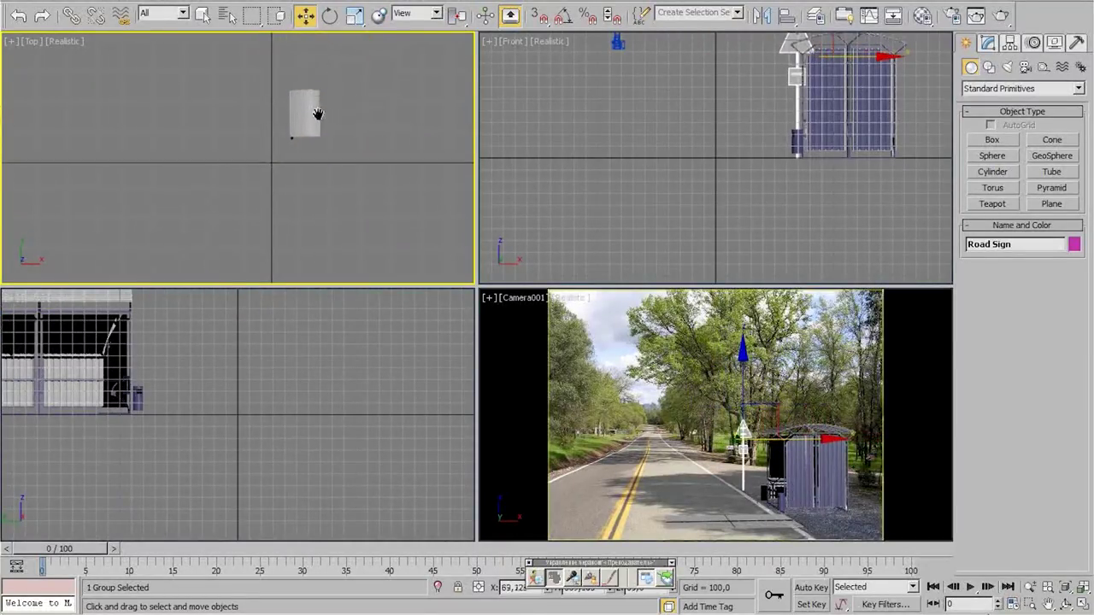
pyautogui.scroll(-2, 309, 112)
pyautogui.moveTo(309, 112); pyautogui.dragTo(309, 168, button='middle')
pyautogui.moveTo(303, 158); pyautogui.dragTo(306, 15)
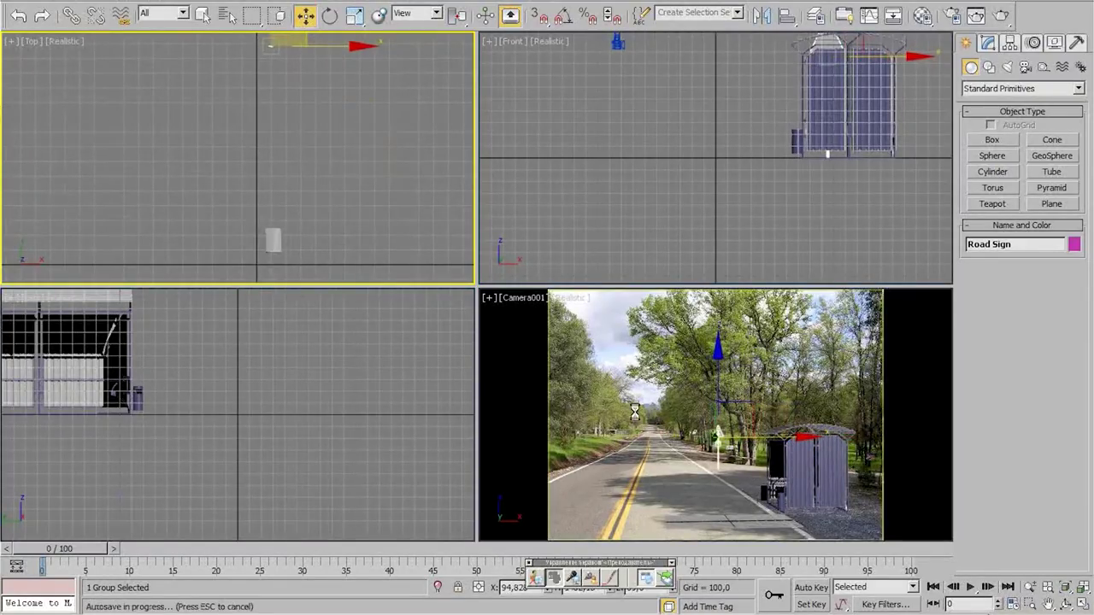
# Inspect the isolated road sign by orbiting it in a Perspective view, and return to the full Camera001 view
pyautogui.rightClick(693, 402)
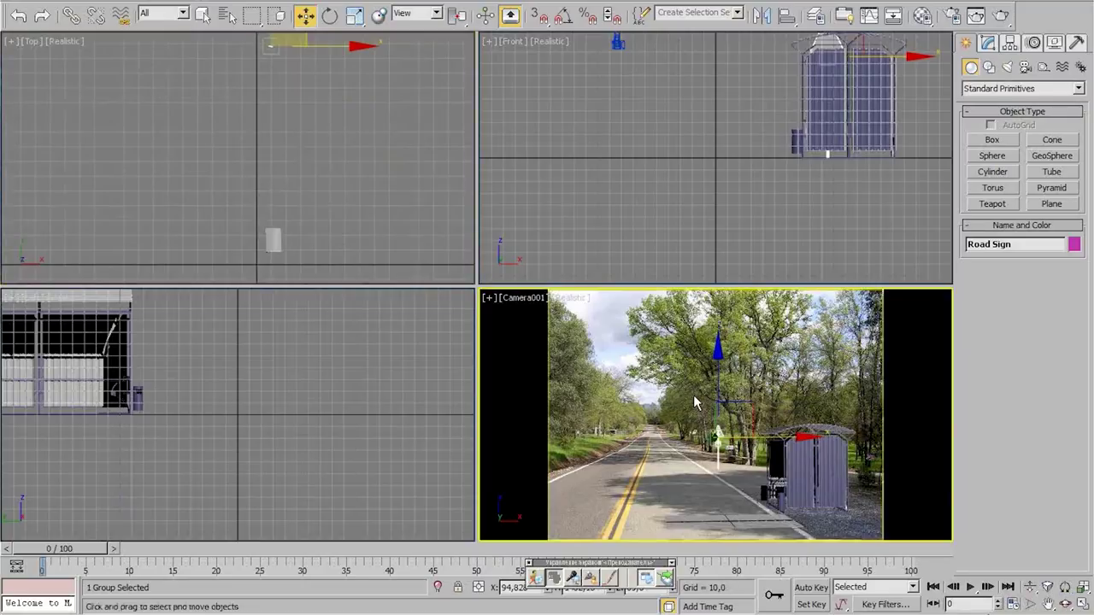
pyautogui.hotkey('alt', 'w')
pyautogui.press('p')
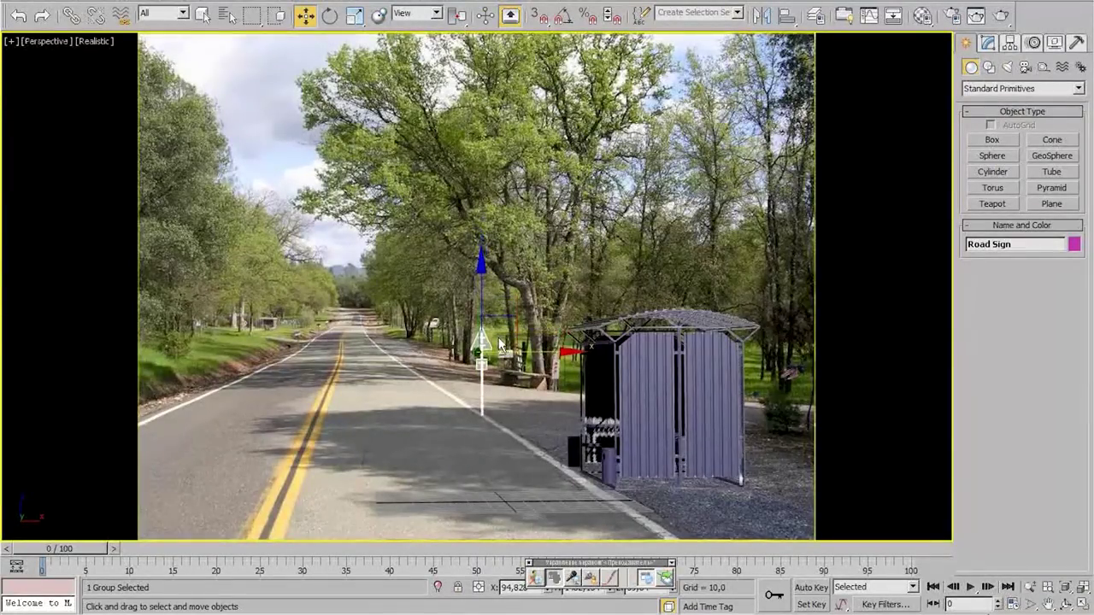
pyautogui.hotkey('alt', 'q')
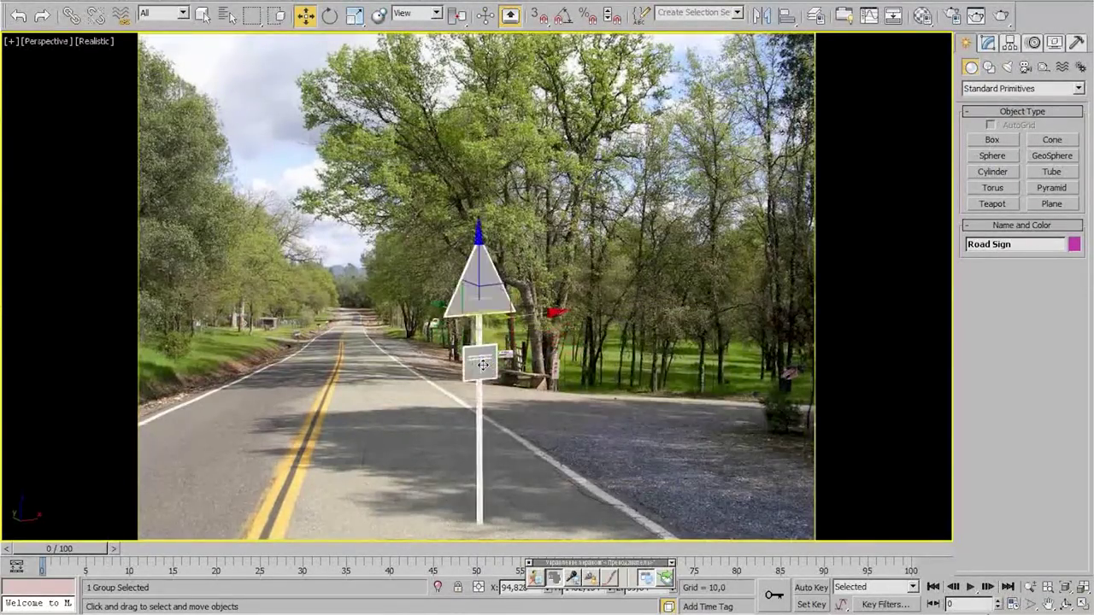
pyautogui.keyDown('alt'); pyautogui.moveTo(482, 364); pyautogui.dragTo(471, 305, button='middle'); pyautogui.keyUp('alt')
pyautogui.press('c')
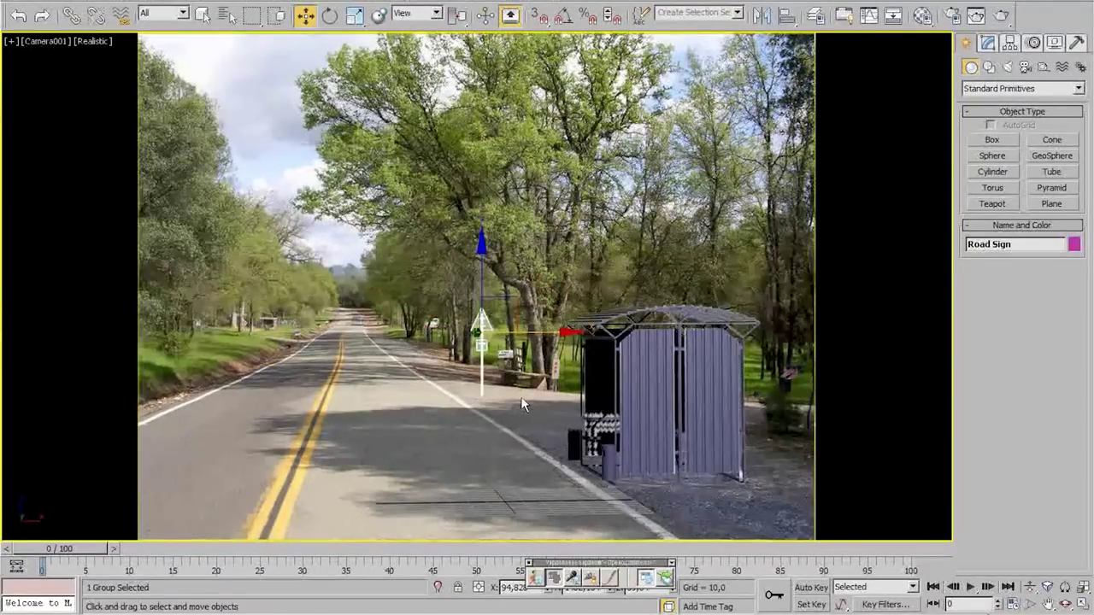
# Move the road sign farther away along the road in plan and show the result in the full-size camera view
pyautogui.click(511, 389)
pyautogui.click(481, 324)
pyautogui.click(483, 433)
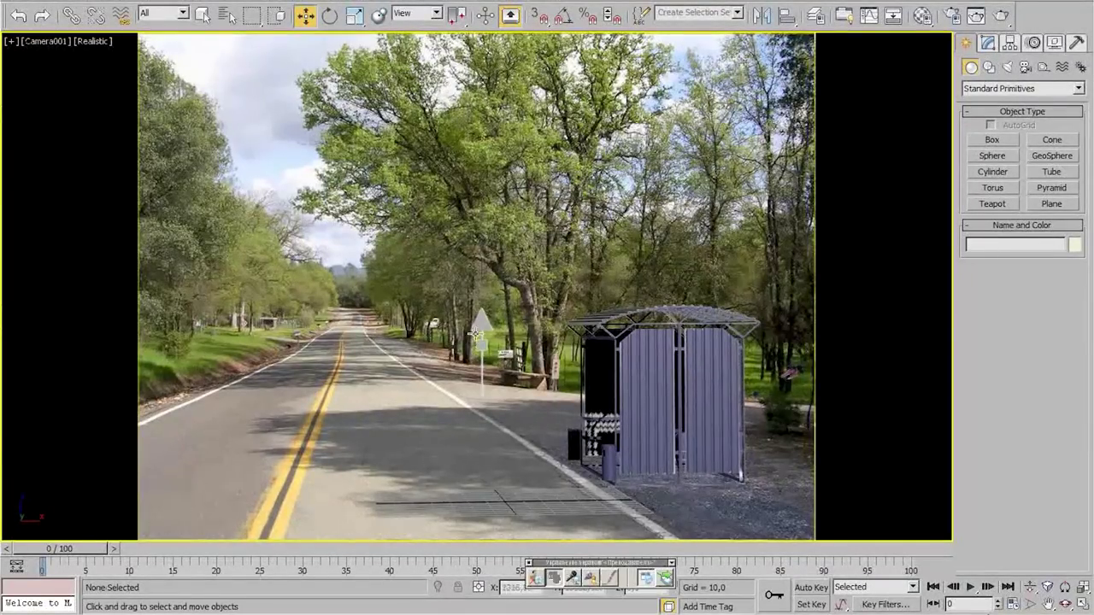
pyautogui.click(484, 357)
pyautogui.hotkey('alt', 'w')
pyautogui.click(270, 106)
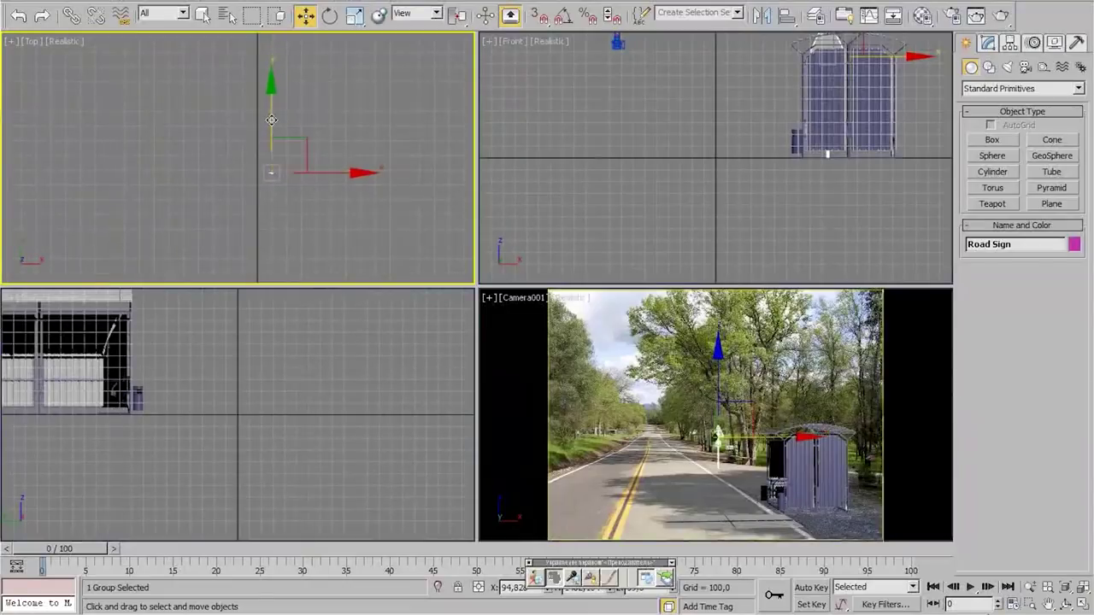
pyautogui.click(641, 452)
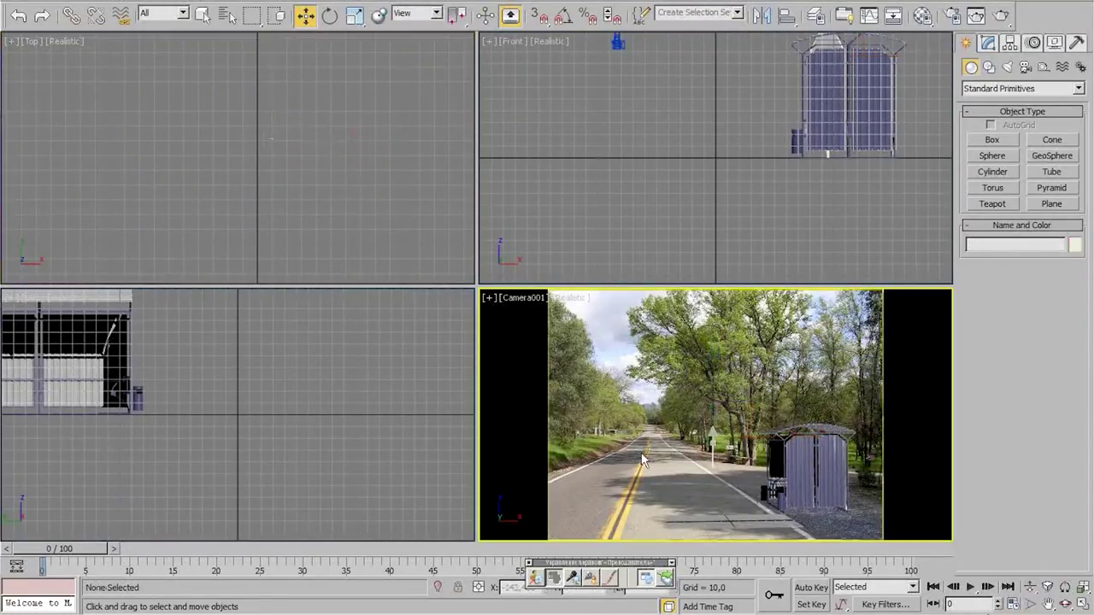
pyautogui.hotkey('alt', 'w')
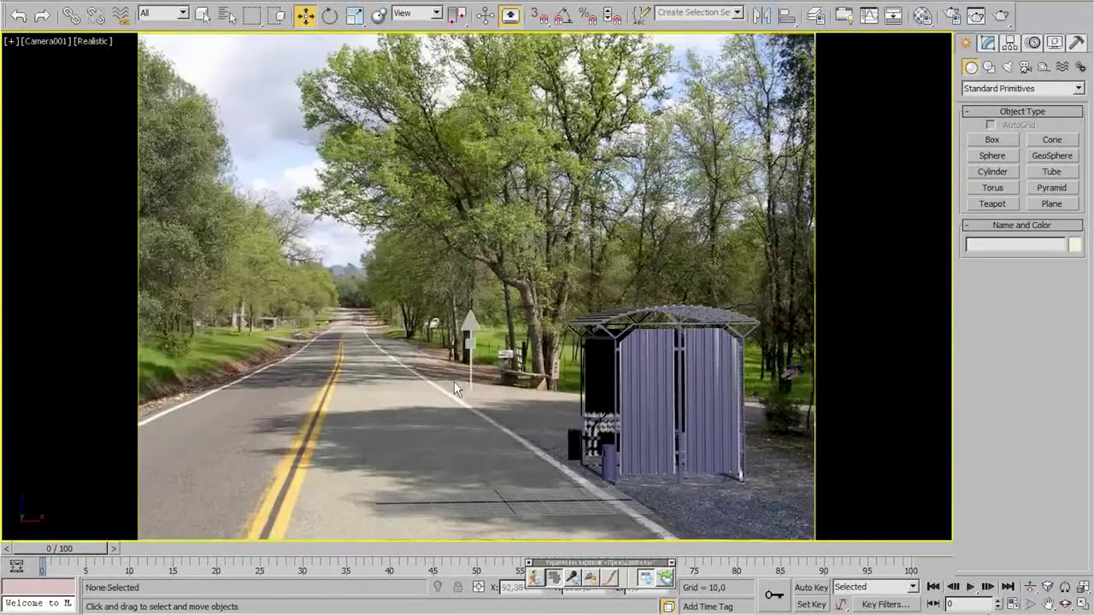
# Start merging a scene file and browse from the desktop to the scenes folder inside Мои документы
pyautogui.hotkey('alt', 'f')
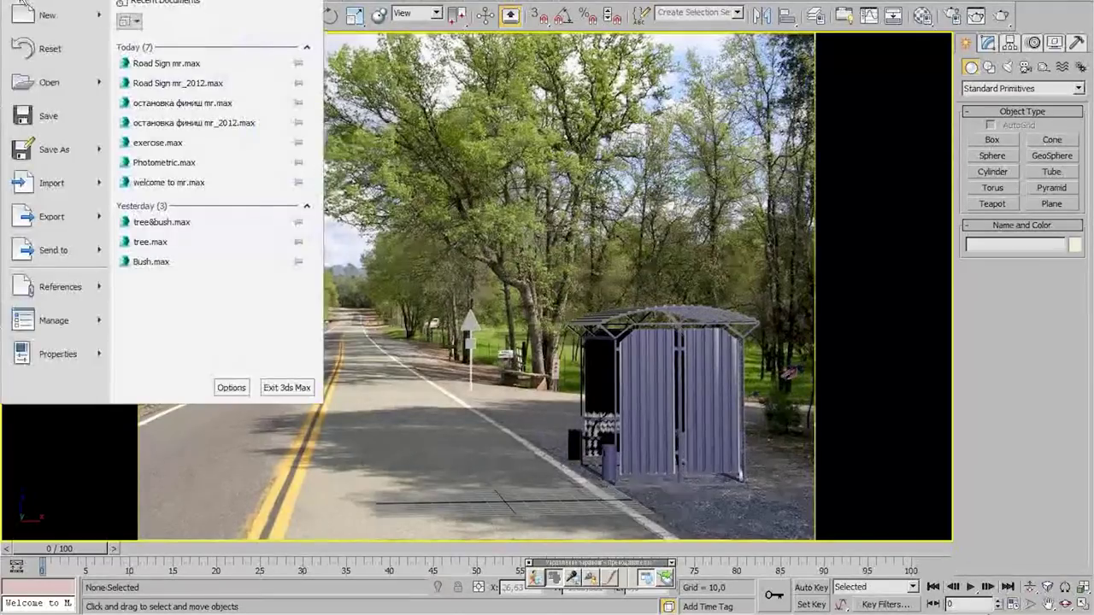
pyautogui.moveTo(76, 190)
pyautogui.click(184, 97)
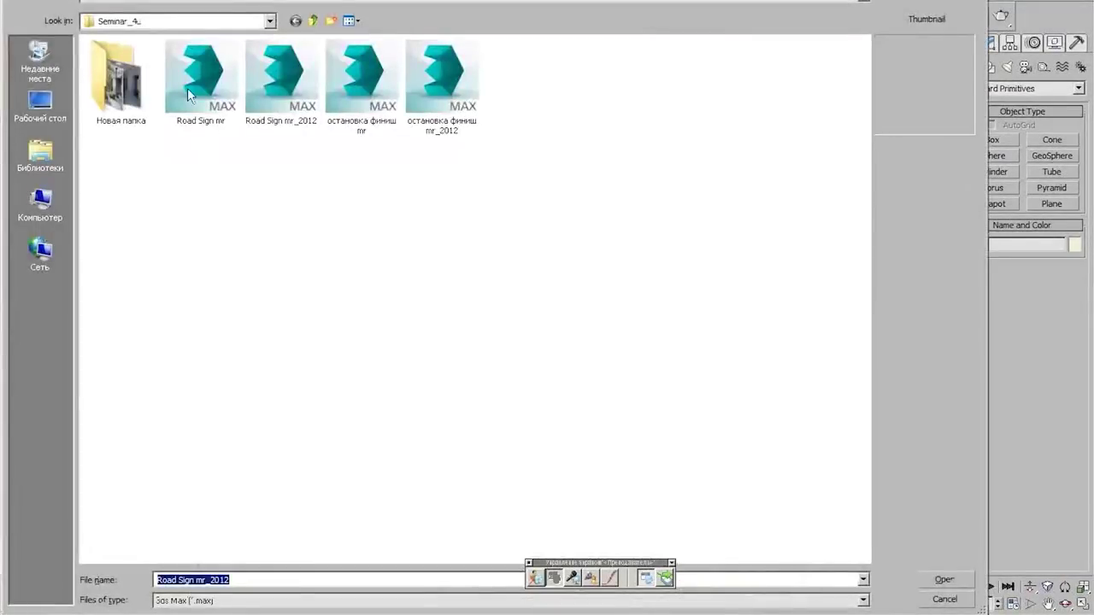
pyautogui.click(315, 21)
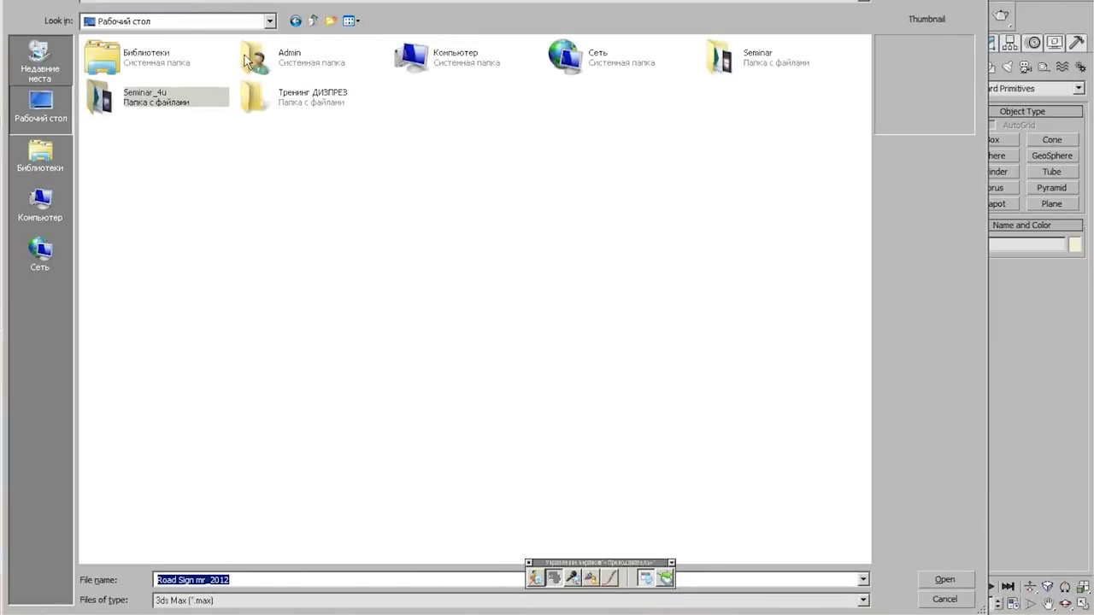
pyautogui.click(156, 63)
pyautogui.doubleClick(289, 66)
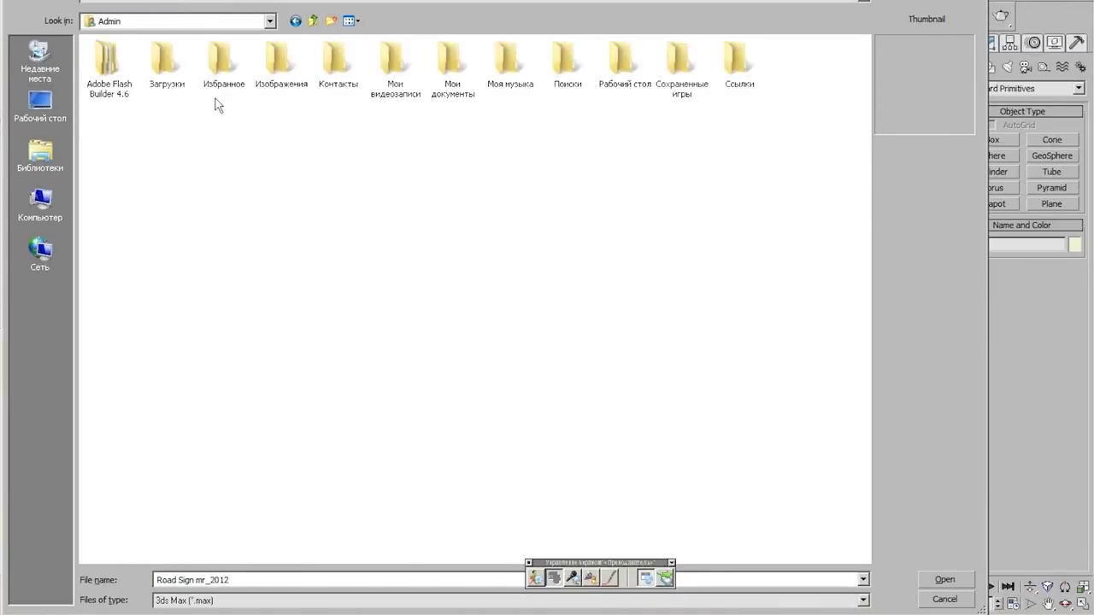
pyautogui.doubleClick(459, 89)
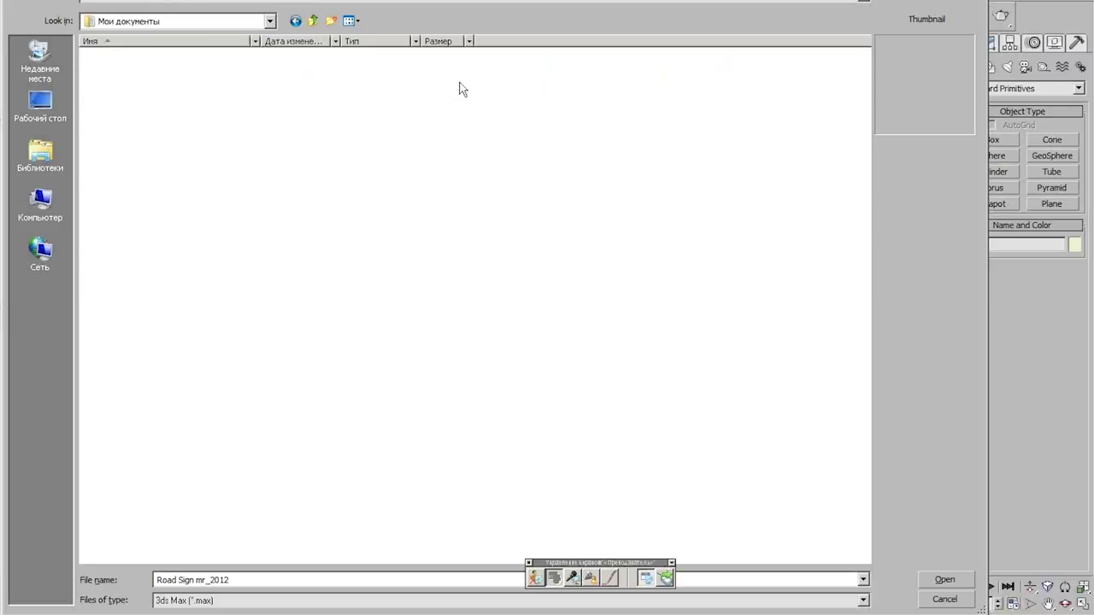
pyautogui.doubleClick(109, 157)
pyautogui.doubleClick(112, 223)
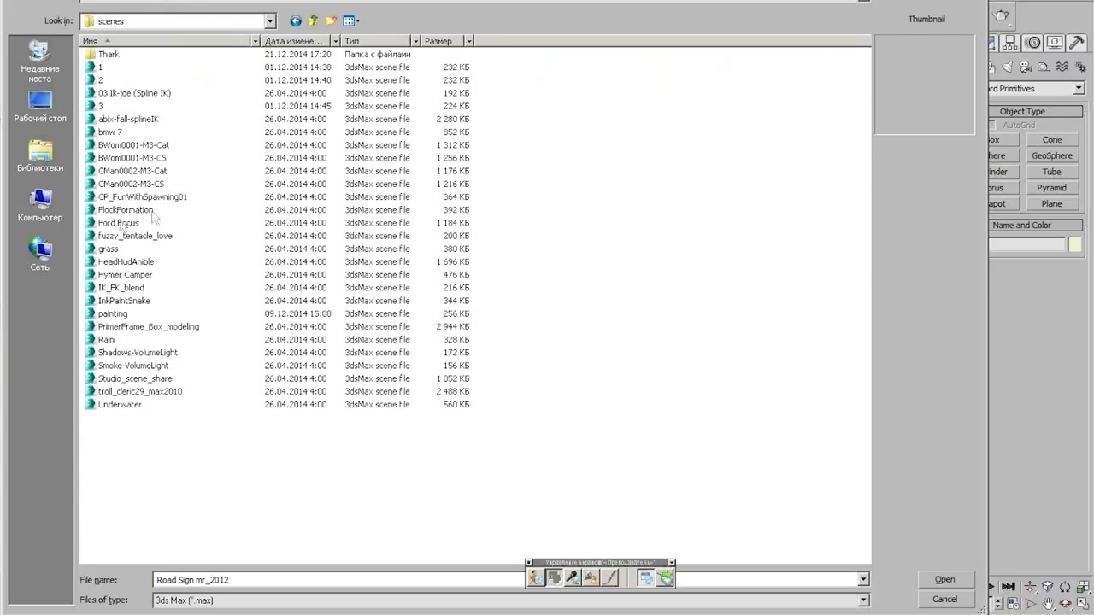
# Merge the bmw7 object from bmw 7.max into the scene
pyautogui.click(109, 145)
pyautogui.click(109, 132)
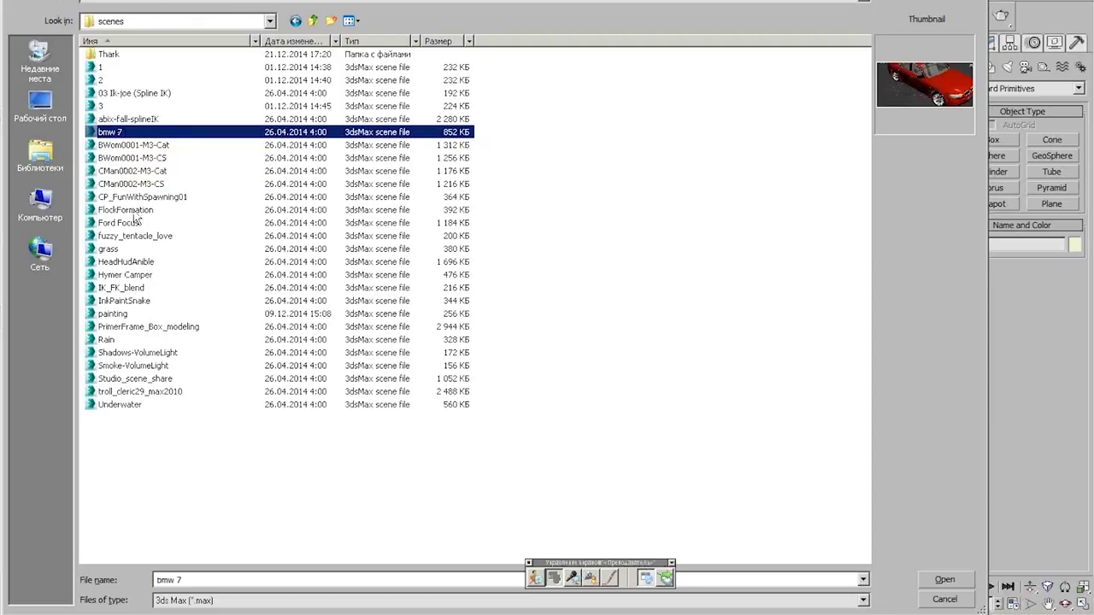
pyautogui.click(935, 582)
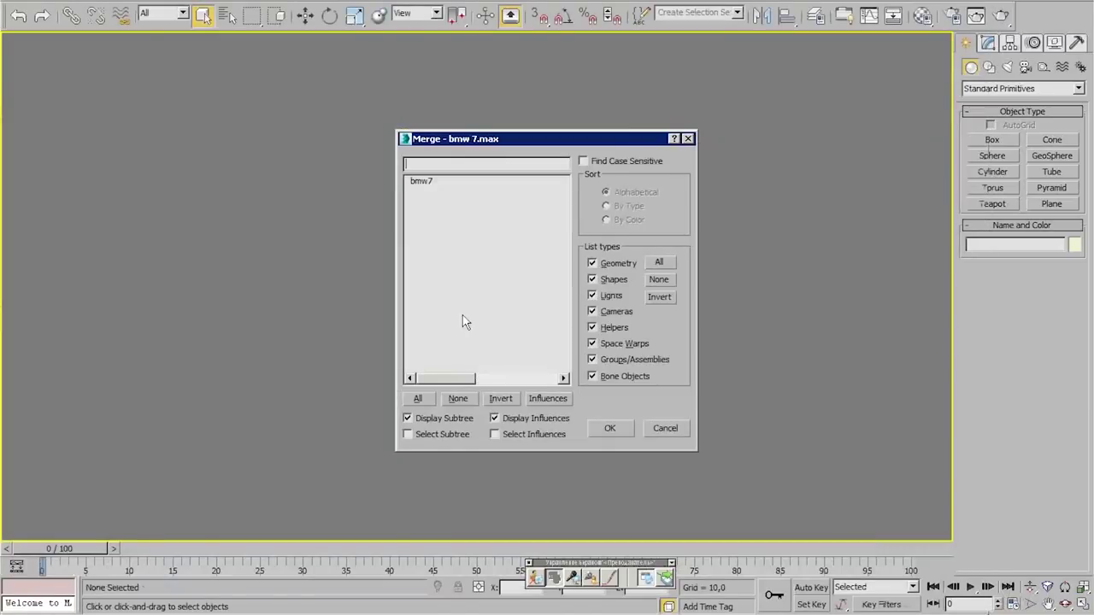
pyautogui.click(428, 182)
pyautogui.click(609, 429)
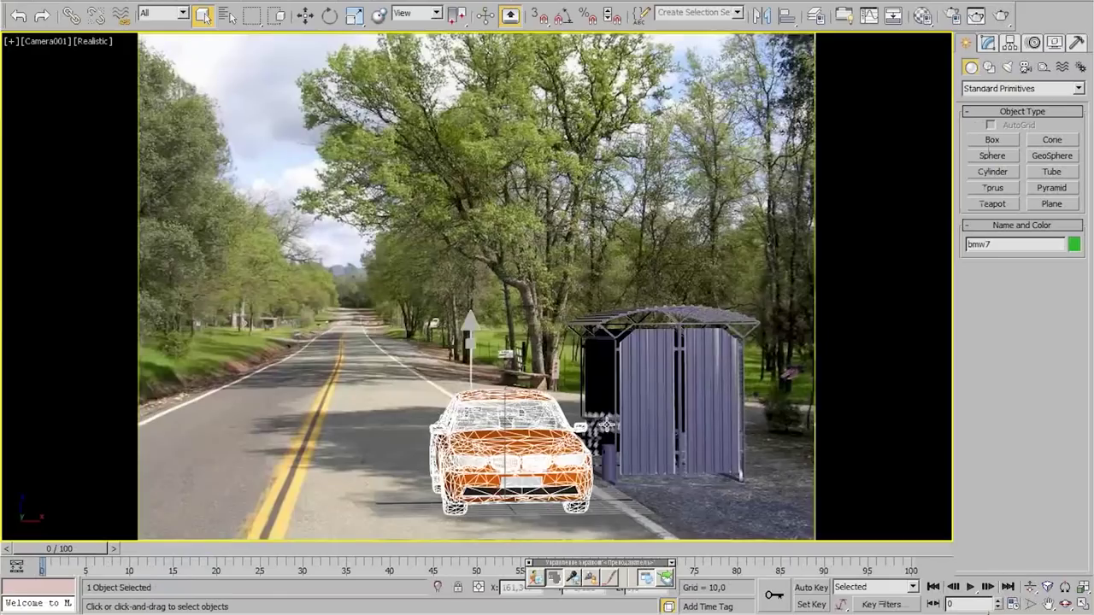
# Move the bmw7 car sideways into the oncoming lane and farther away along the road, and show the full-size camera view
pyautogui.click(305, 14)
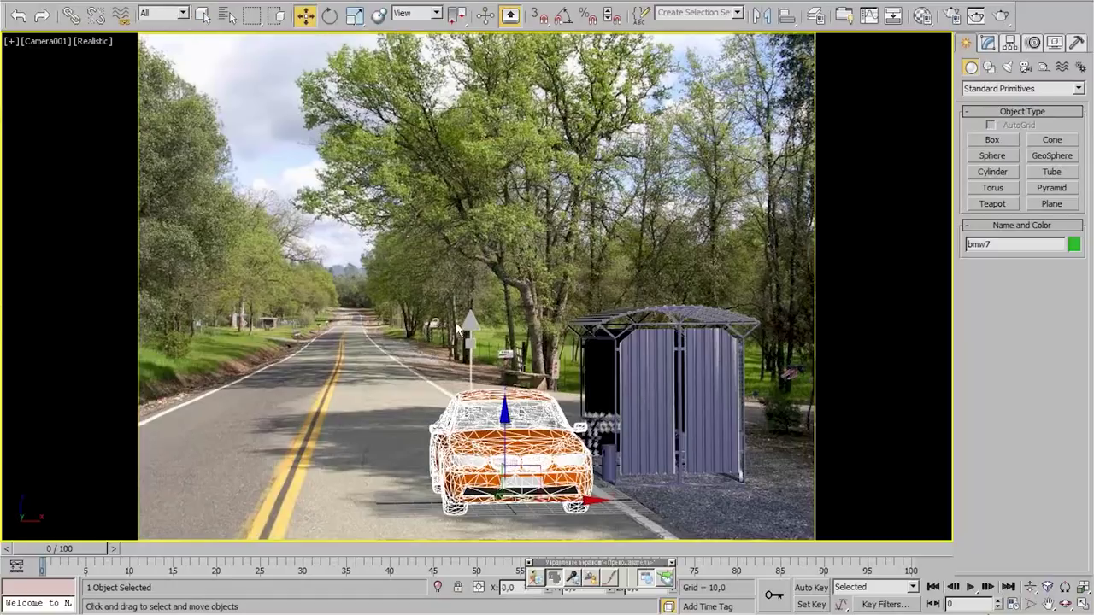
pyautogui.moveTo(556, 506); pyautogui.dragTo(217, 505)
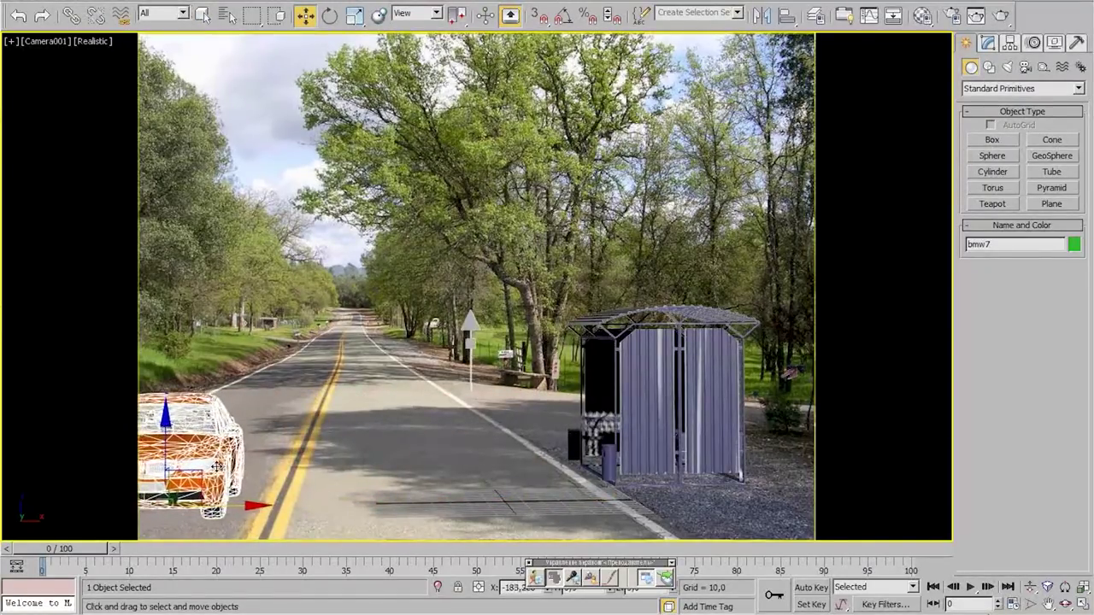
pyautogui.hotkey('alt', 'w')
pyautogui.rightClick(213, 215)
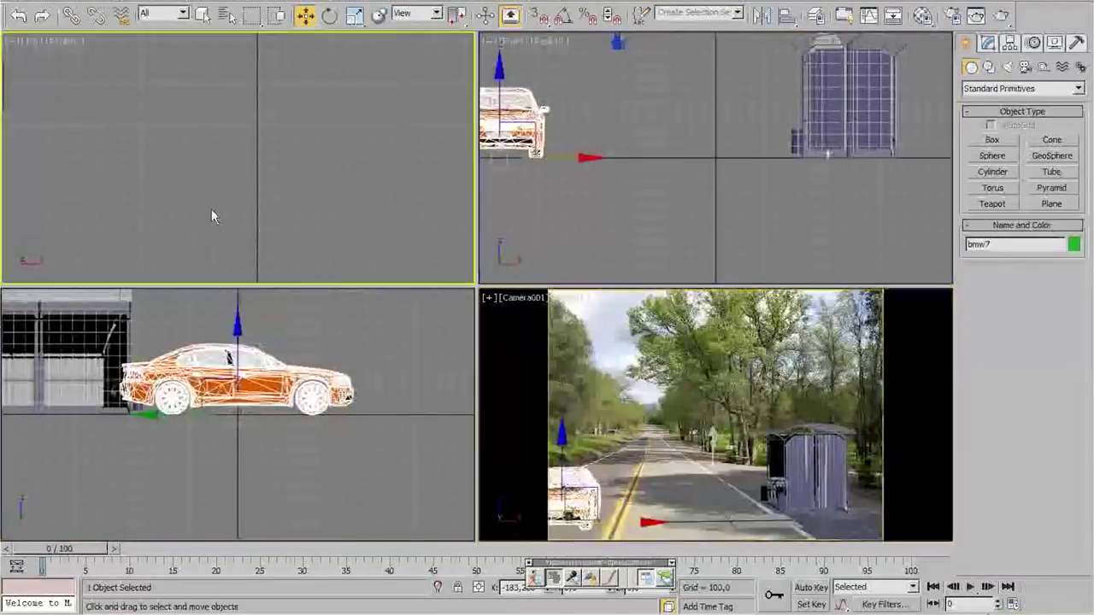
pyautogui.press('z')
pyautogui.moveTo(309, 236); pyautogui.dragTo(304, 229, button='middle')
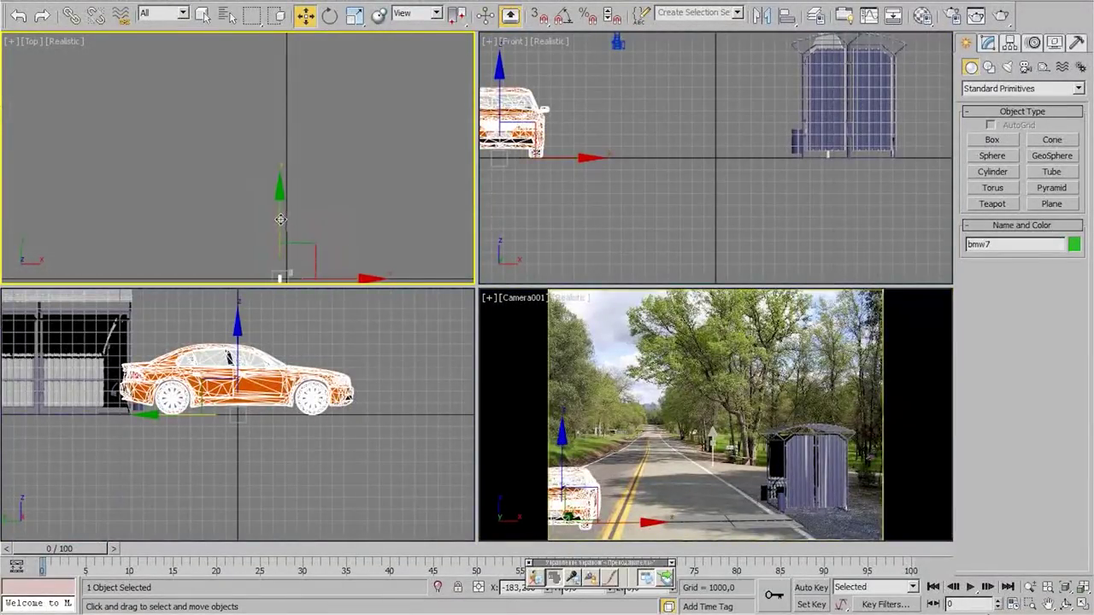
pyautogui.moveTo(282, 221); pyautogui.dragTo(323, 181)
pyautogui.click(616, 440)
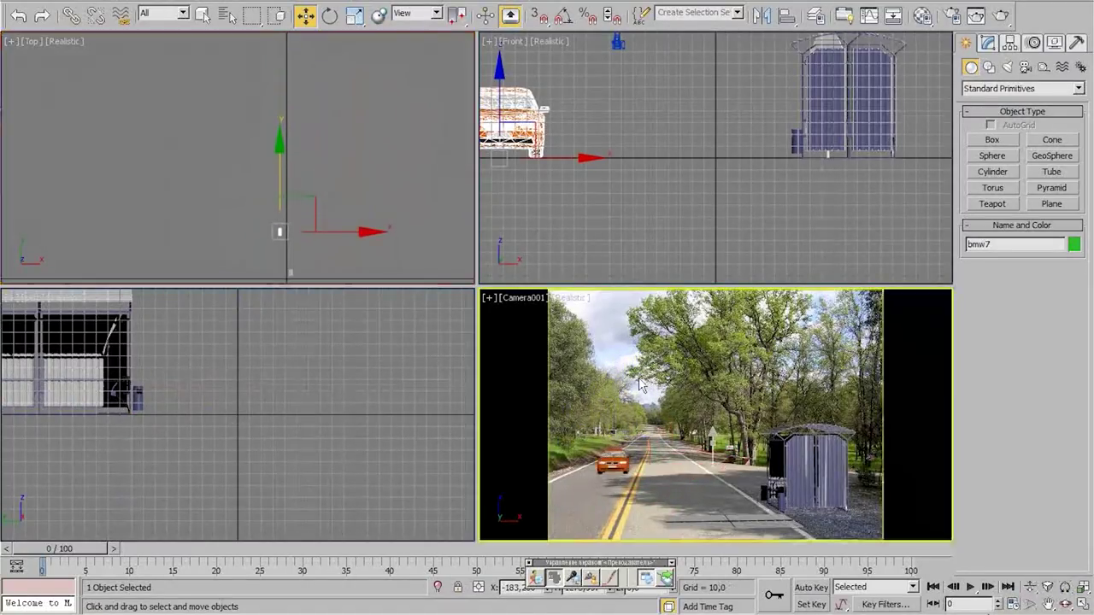
pyautogui.hotkey('alt', 'w')
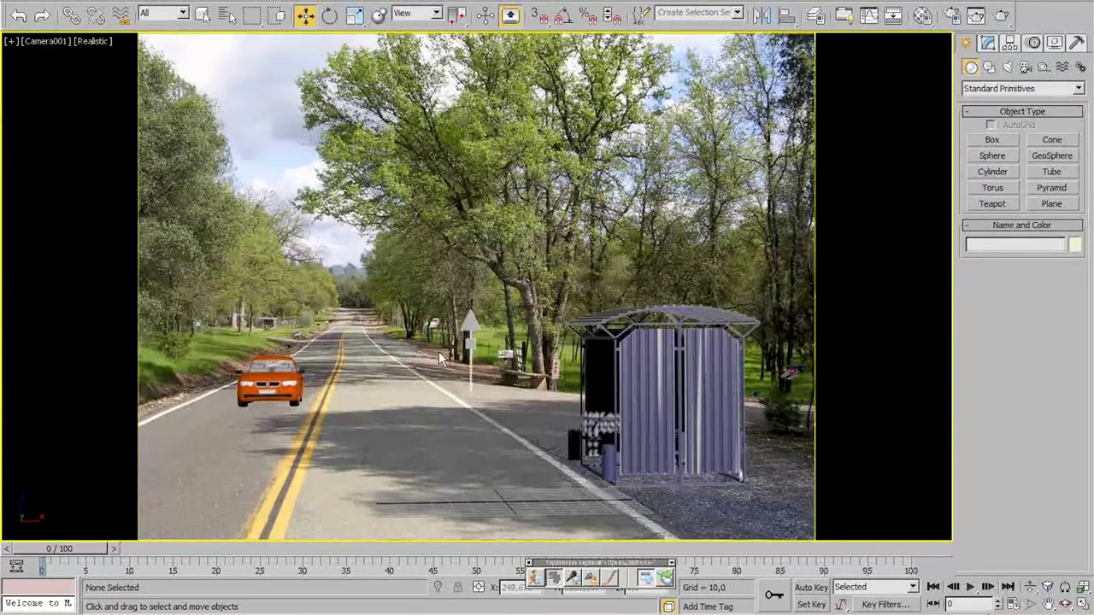
# Test-render the camera view and assign NVIDIA mental ray as the production renderer
pyautogui.hotkey('shift', 'q')
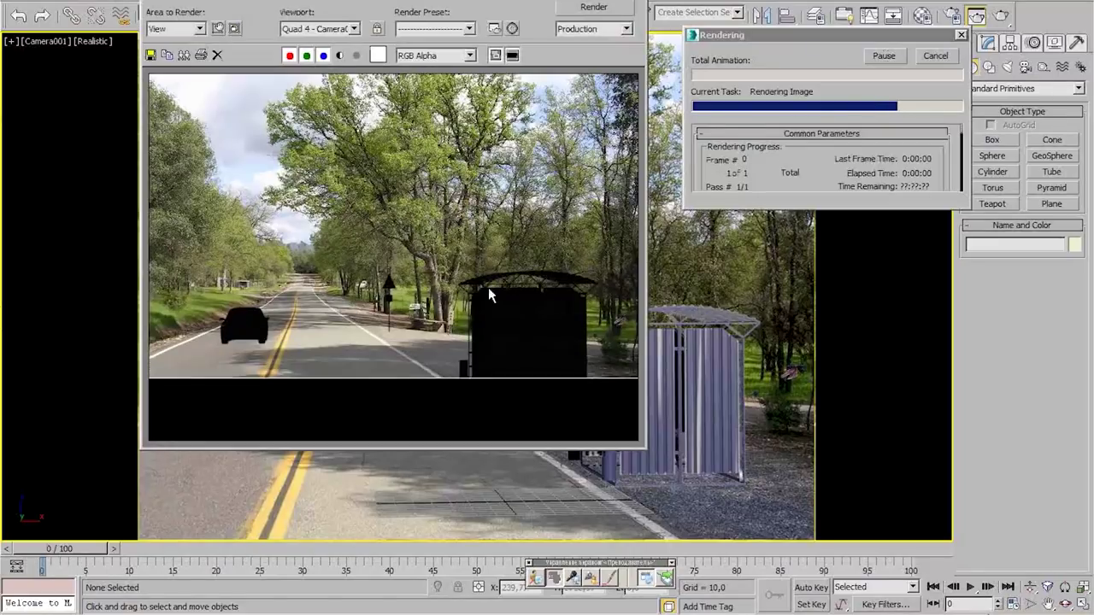
pyautogui.click(641, 5)
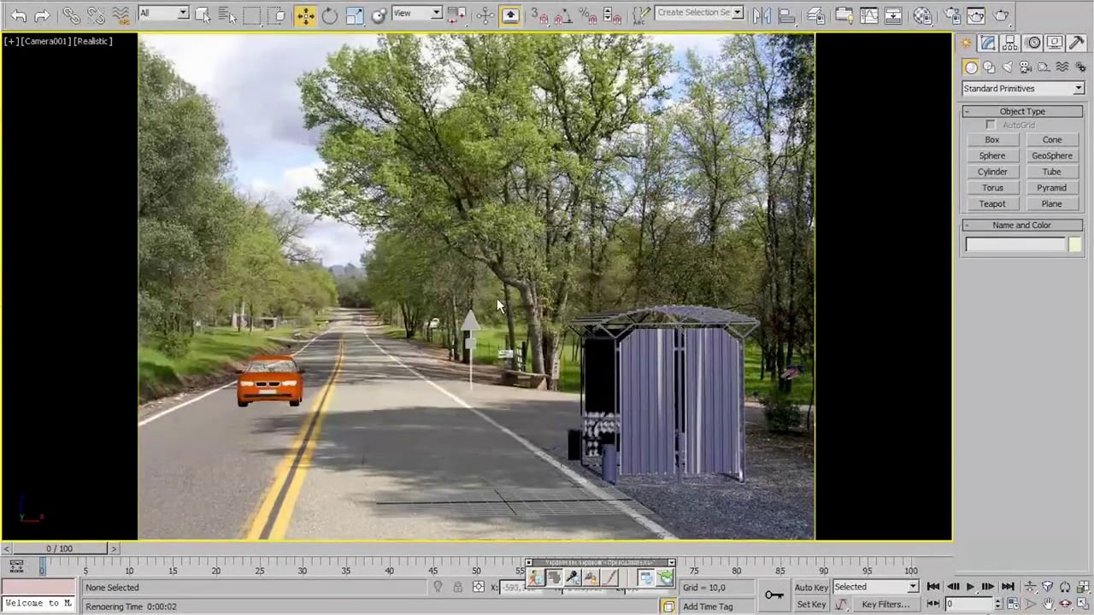
pyautogui.press('F10')
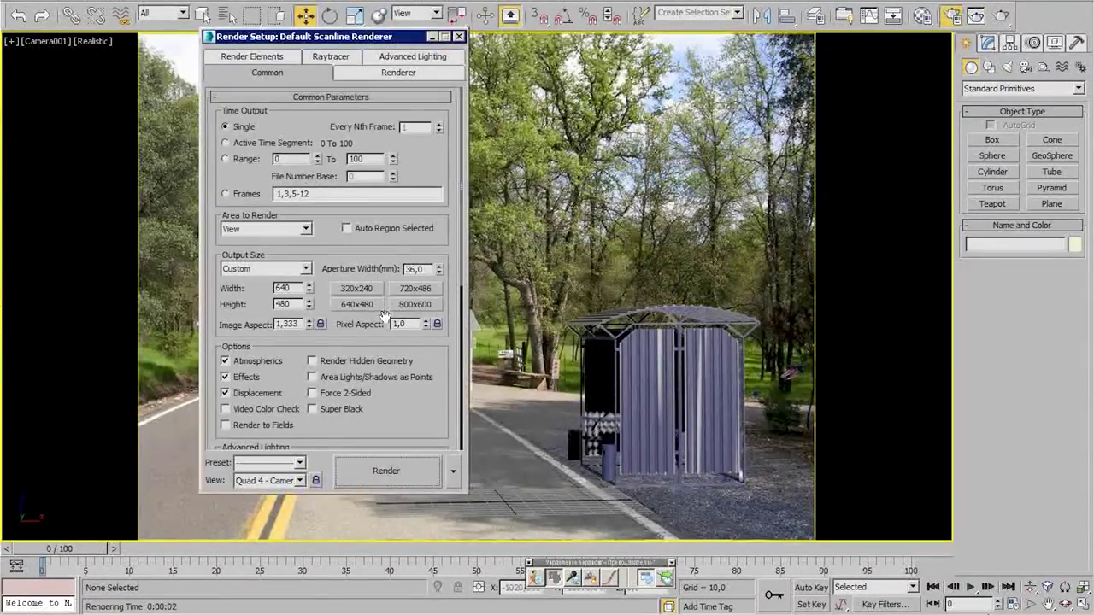
pyautogui.scroll(-10, 412, 418)
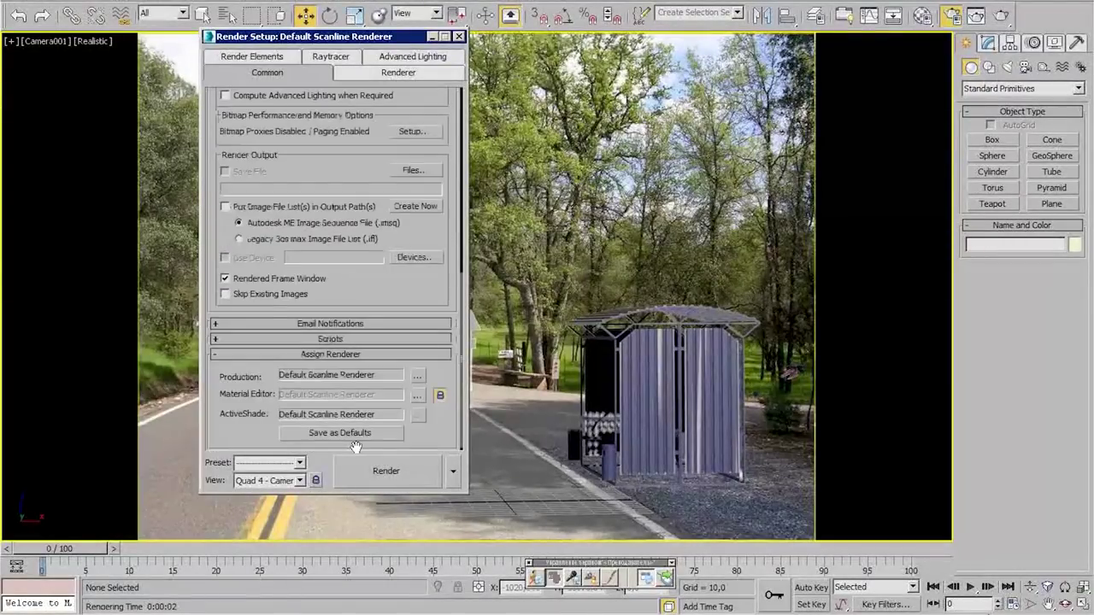
pyautogui.click(417, 374)
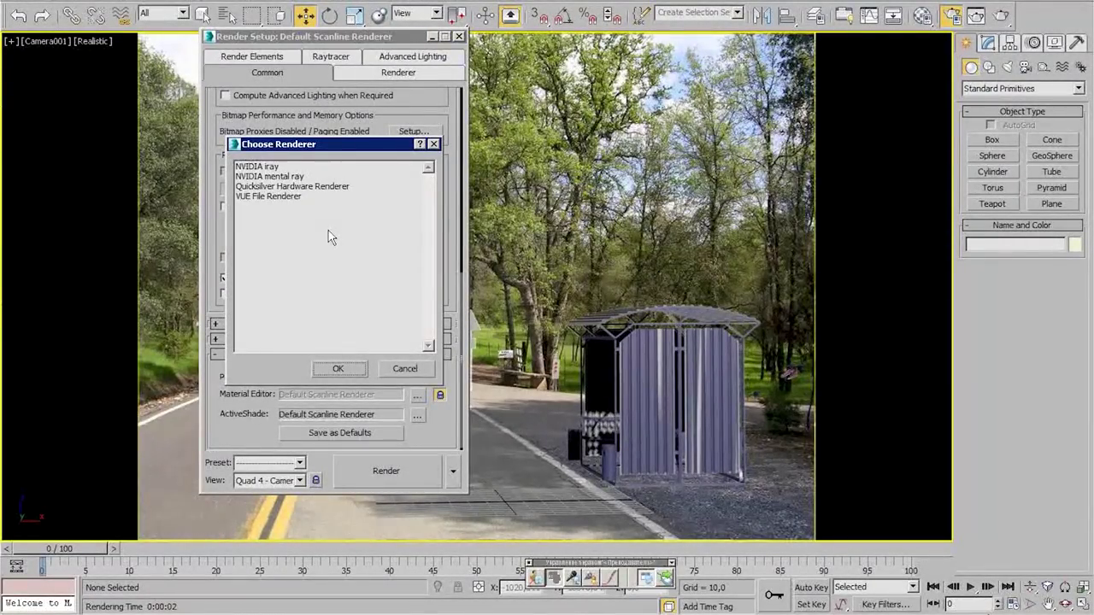
pyautogui.click(289, 176)
pyautogui.click(339, 368)
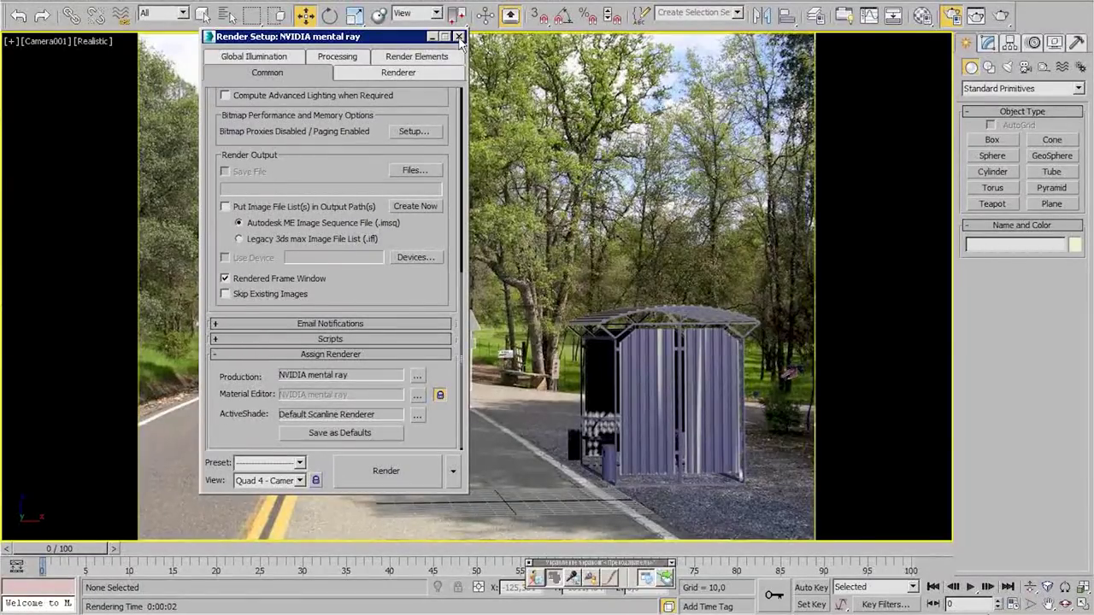
pyautogui.click(459, 36)
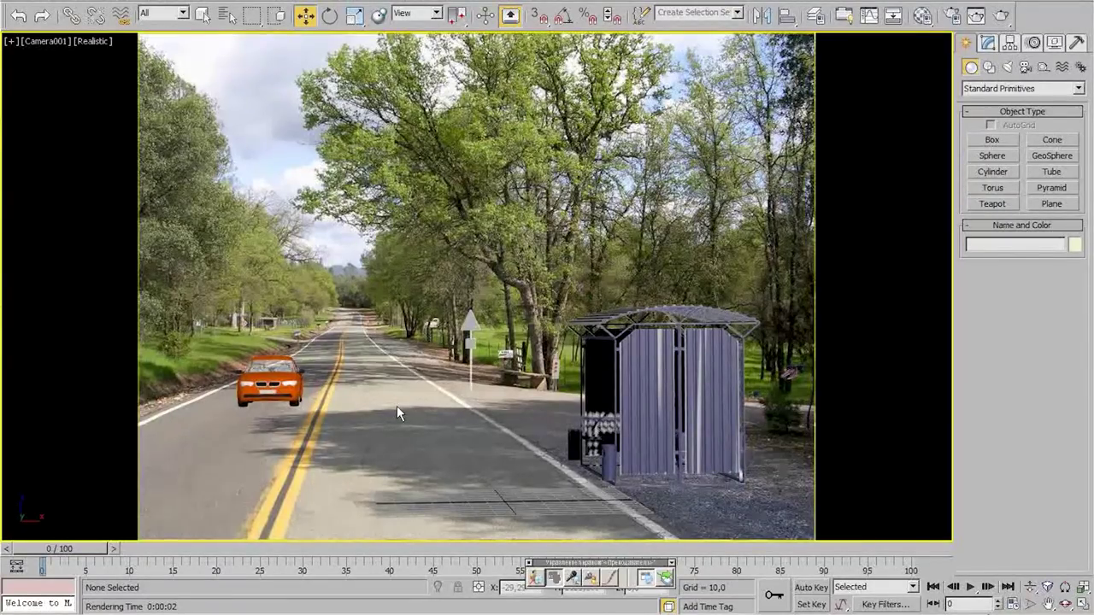
# Start creating a standard Plane primitive in the scene
pyautogui.press('p')
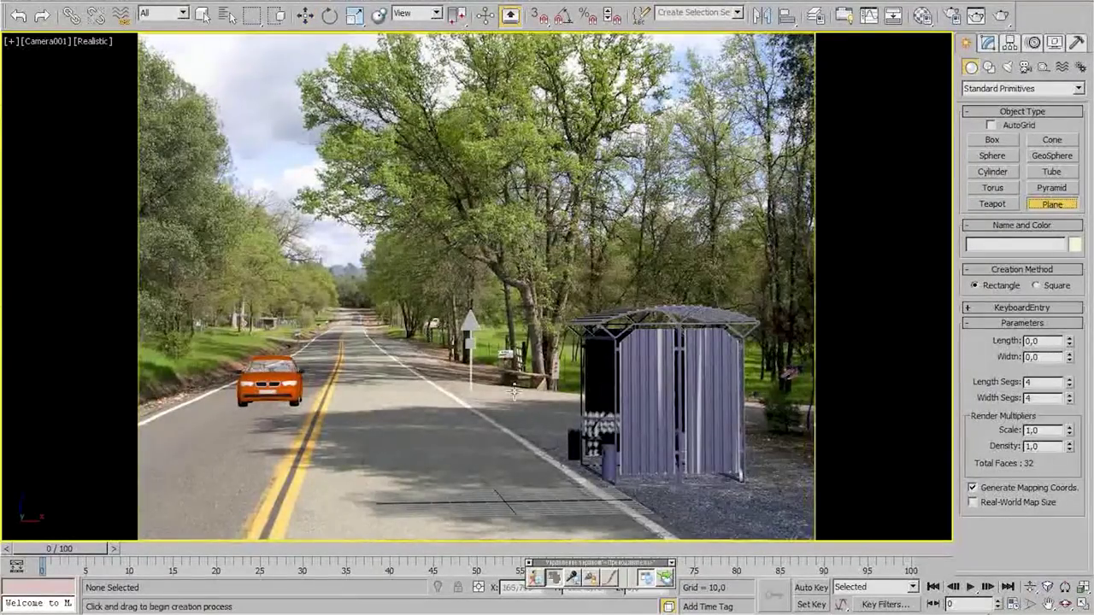
# Create a ground plane over the road, about 3159 long and 496 wide, with one length segment and one width segment
pyautogui.moveTo(504, 319); pyautogui.dragTo(816, 499)
pyautogui.press('w')
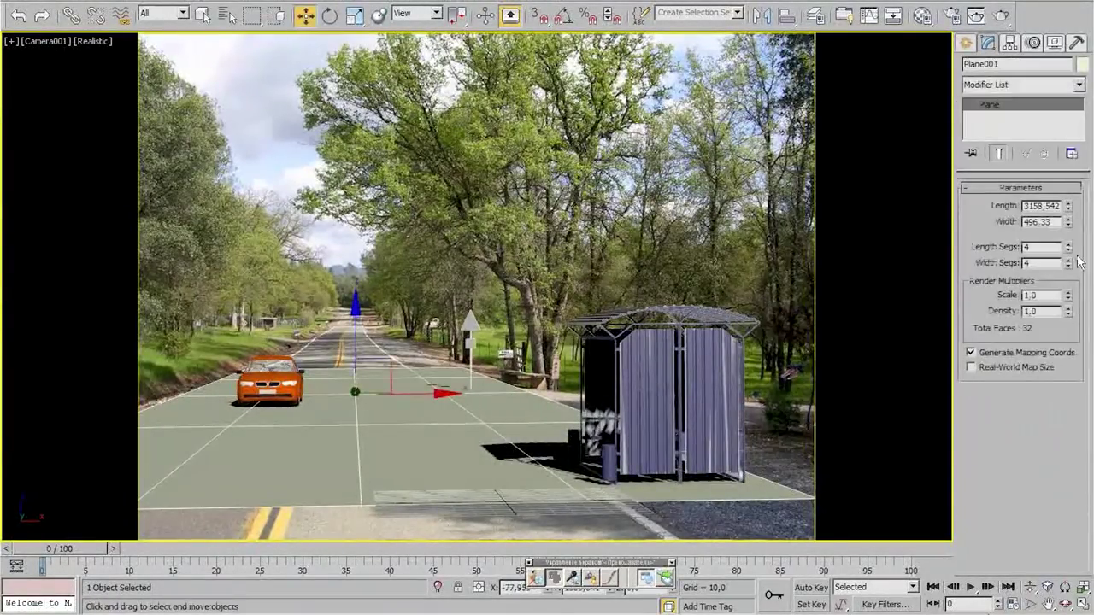
pyautogui.rightClick(1067, 246)
pyautogui.rightClick(1067, 263)
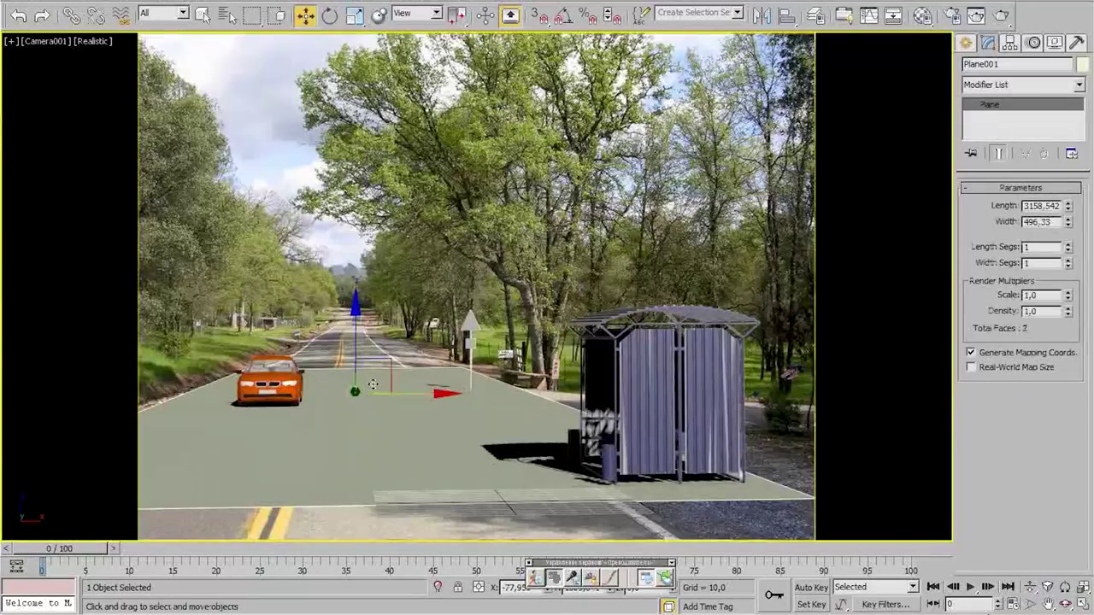
# Render the camera view and examine the road sign up close in the rendered frame
pyautogui.hotkey('shift', 'q')
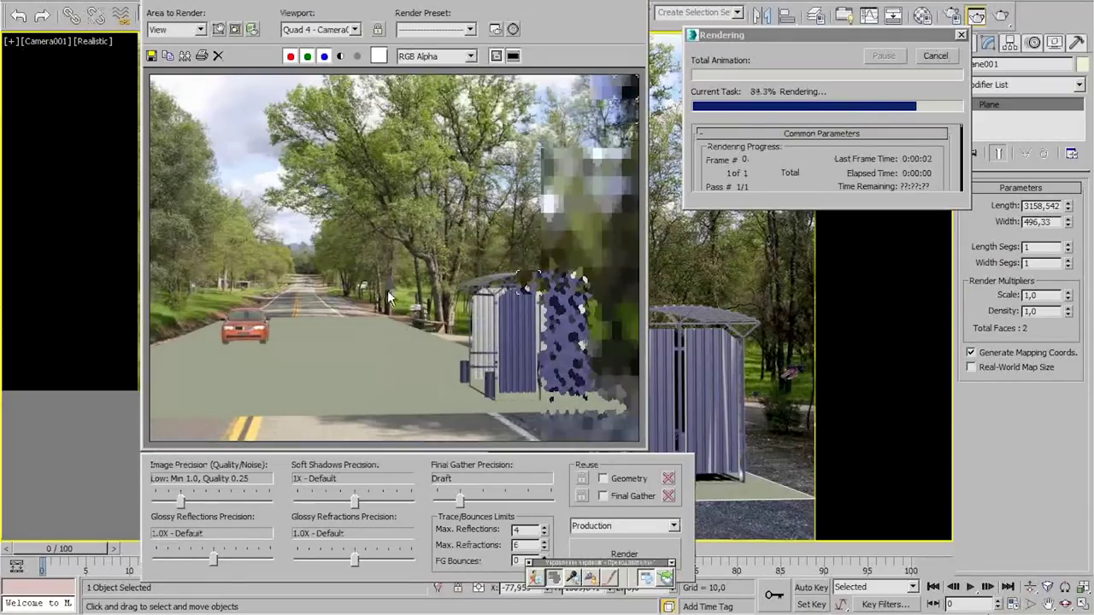
pyautogui.scroll(3, 387, 291)
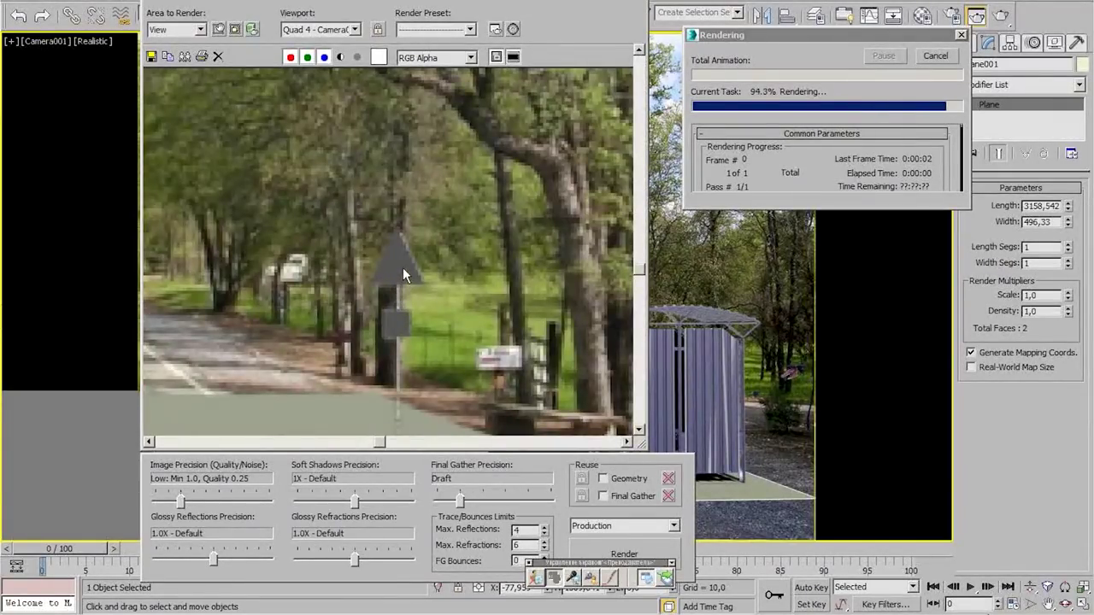
pyautogui.scroll(-2, 403, 267)
pyautogui.scroll(-2, 435, 263)
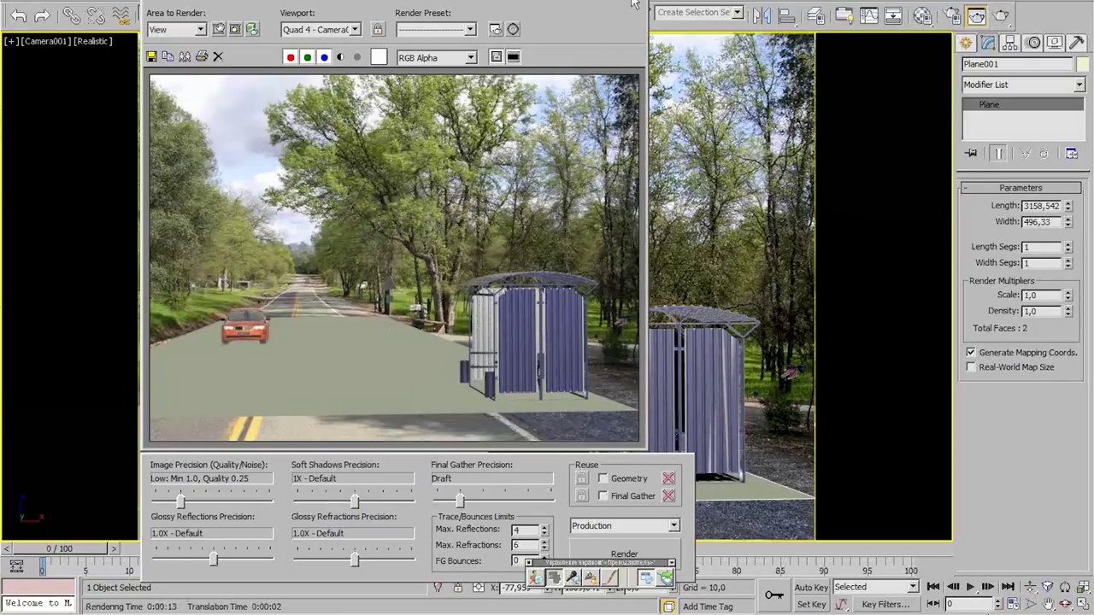
pyautogui.click(632, 7)
# Delete the Road Sign group beside the road
pyautogui.click(469, 369)
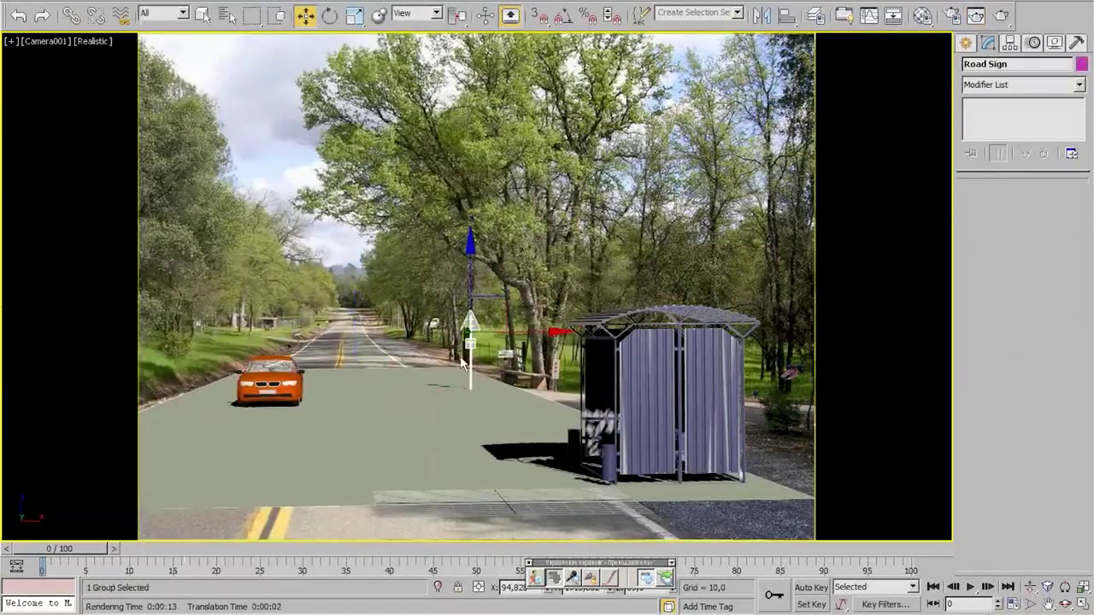
pyautogui.press('Delete')
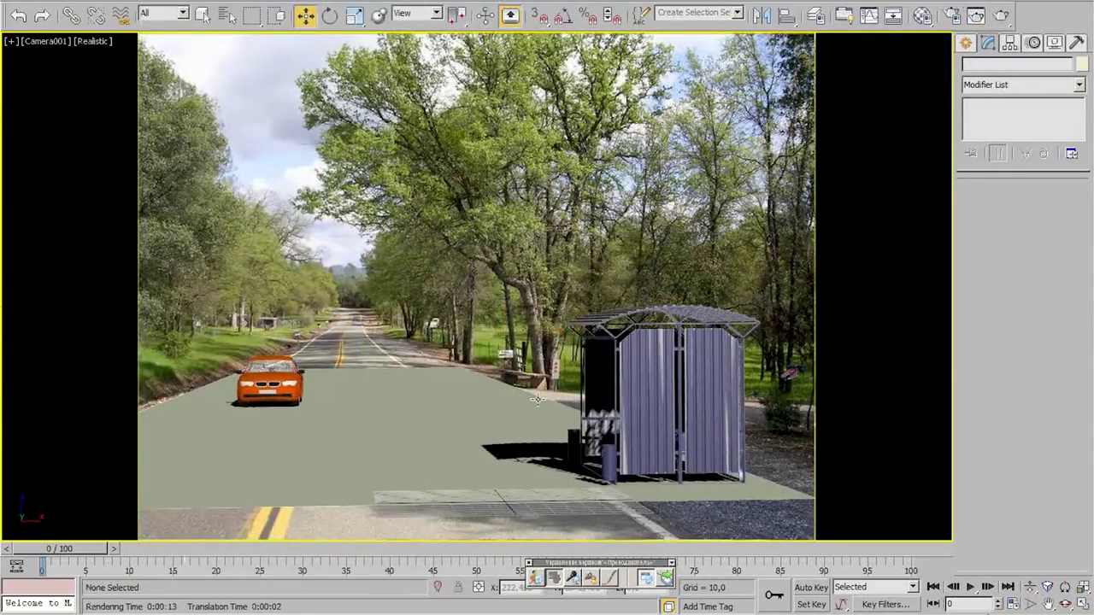
# Switch to the Seminar_4u folder in the file explorer and look at the two road sign images
pyautogui.hotkey('alt', 'Tab')
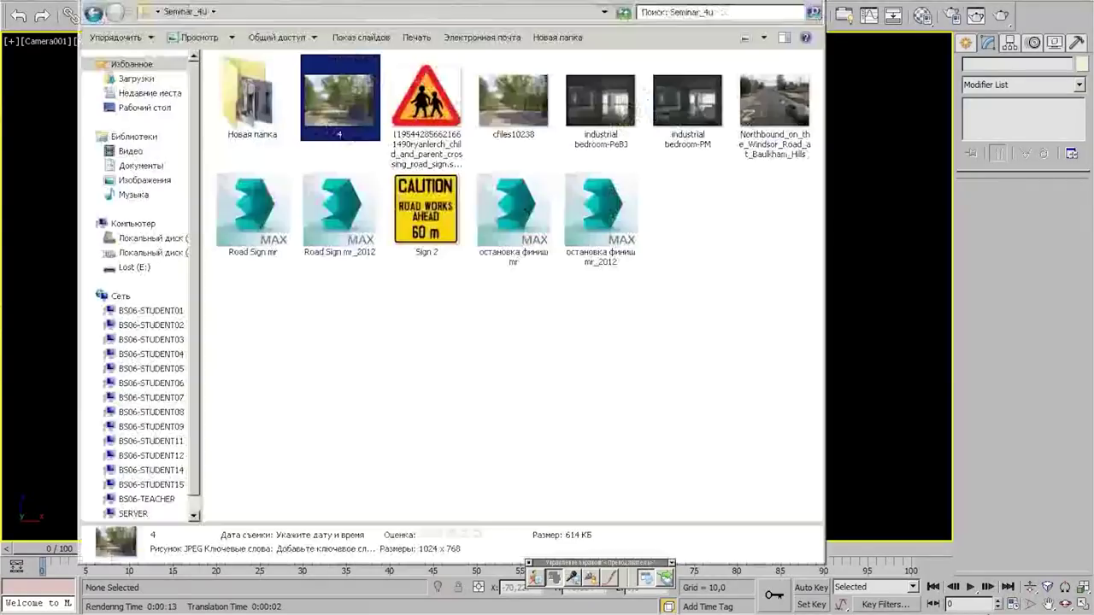
pyautogui.click(426, 241)
pyautogui.click(427, 101)
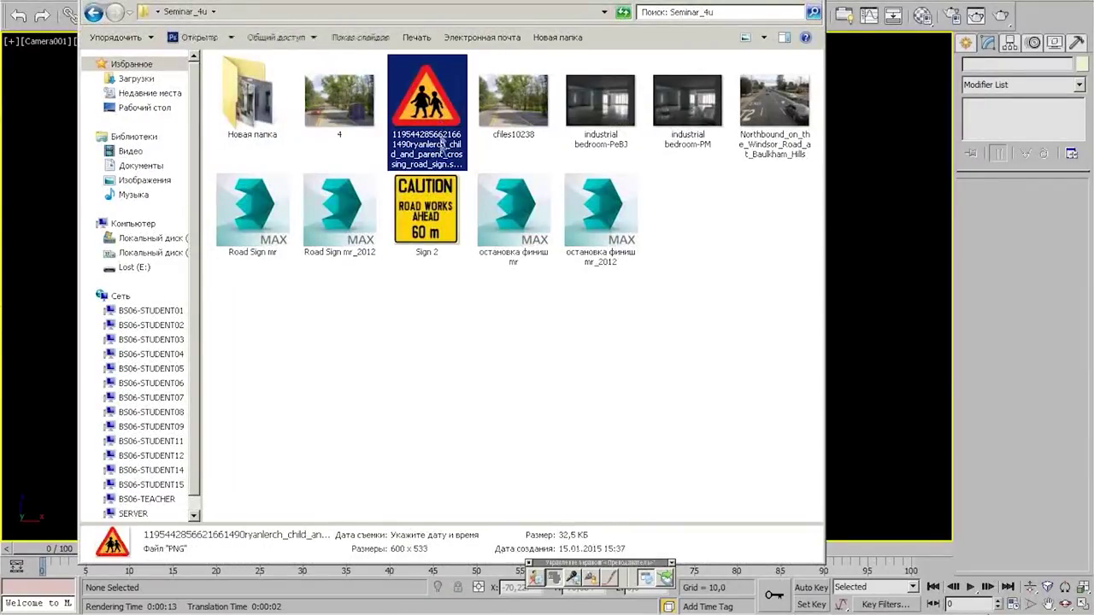
pyautogui.click(791, 2)
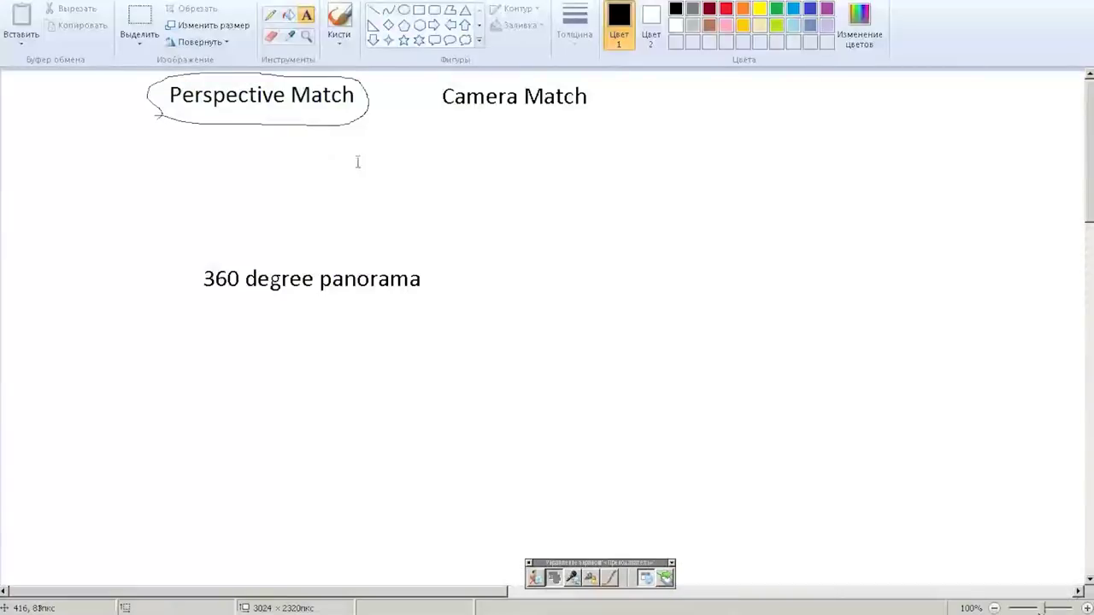
# Add the note "Matte/Shadow" below "Camera Match" on the Paint canvas, followed by an empty line
pyautogui.click(516, 184)
pyautogui.write('Matte')
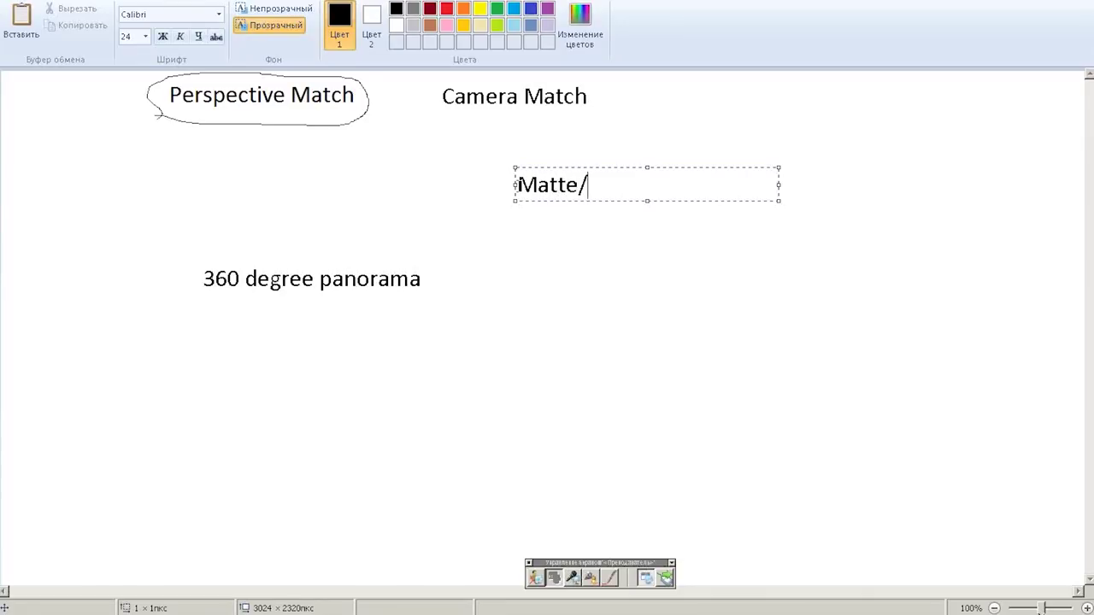
pyautogui.write('/Shadf')
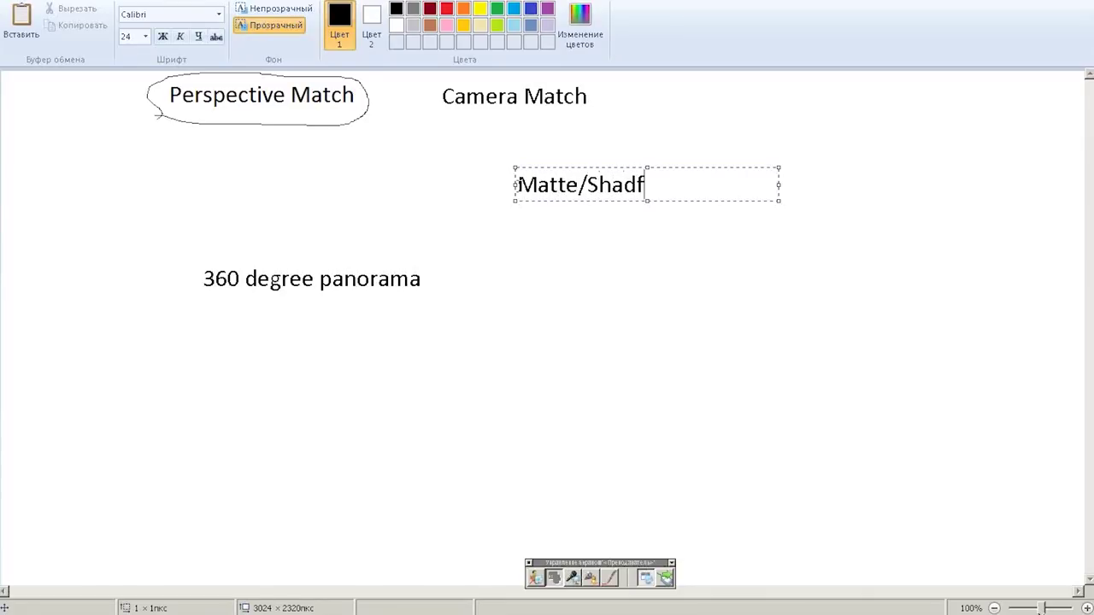
pyautogui.write('ow')
pyautogui.press('Return')
pyautogui.press('Return')
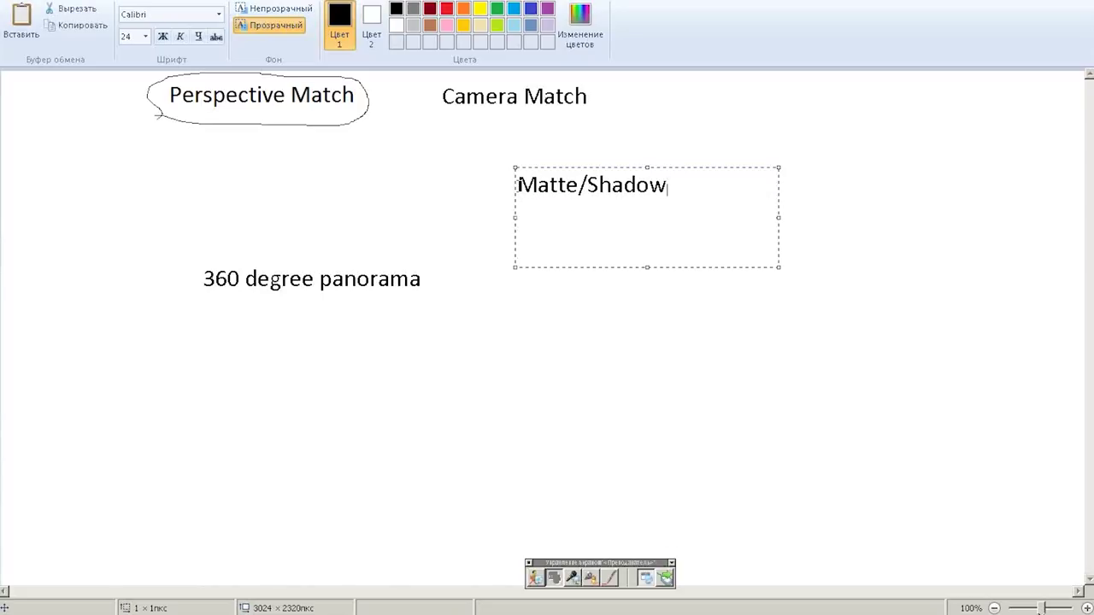
# Add "Matte/Shadow/Reflections" as the second entry of the note and widen the text box to fit it on one line
pyautogui.write('Matte/')
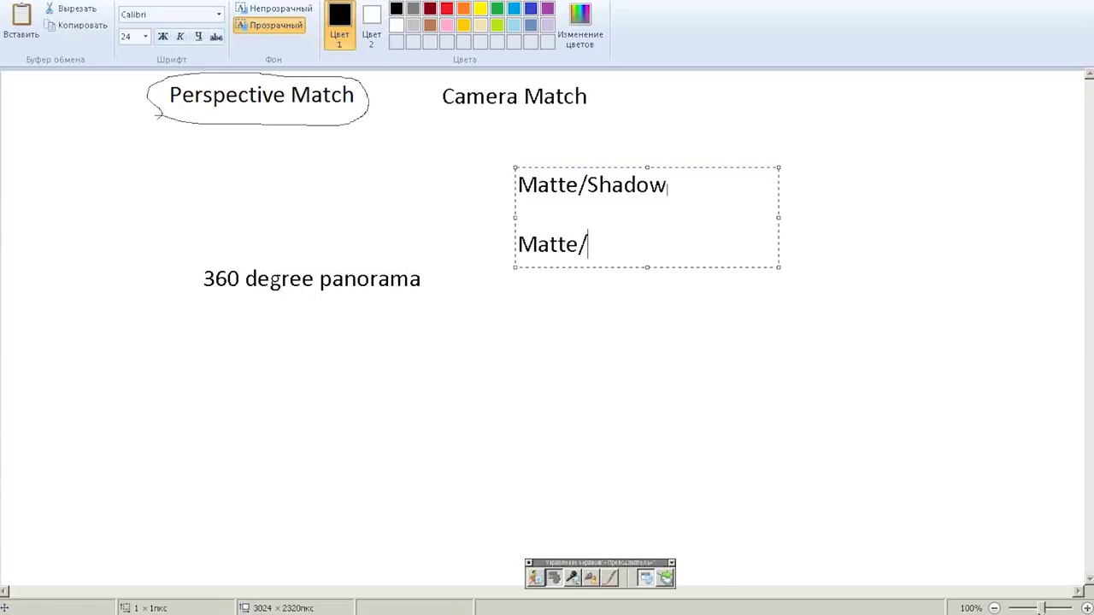
pyautogui.write('Shadow')
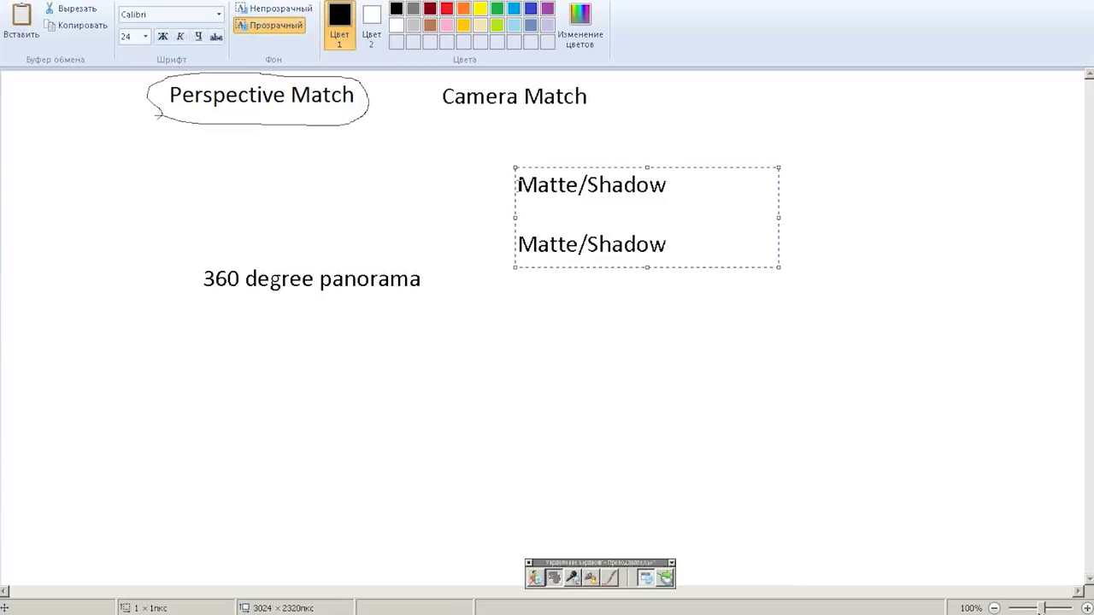
pyautogui.write('/Refle')
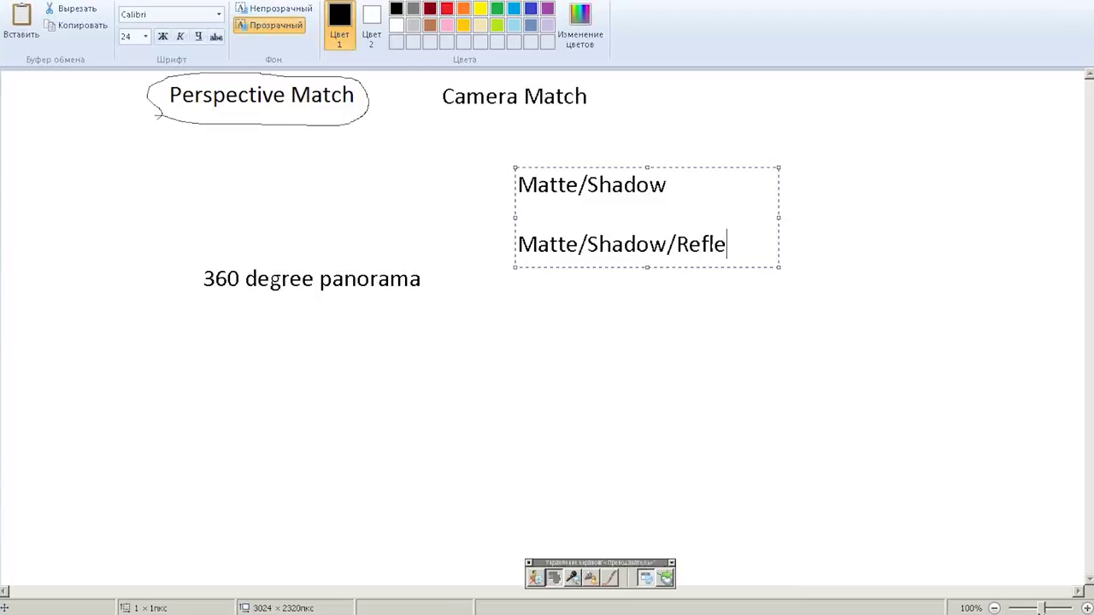
pyautogui.write('ctions')
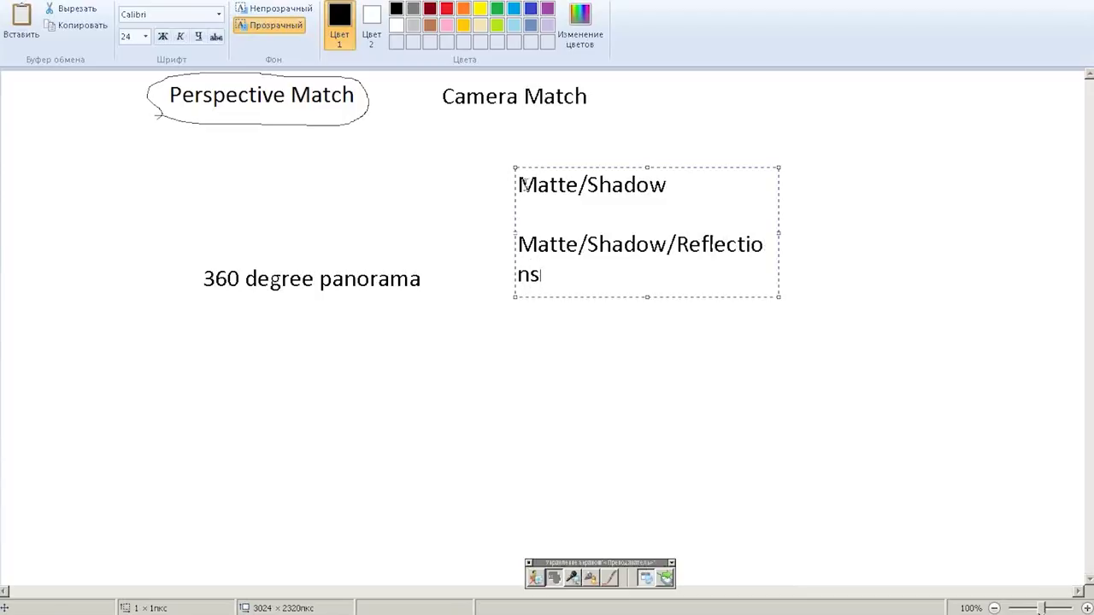
pyautogui.moveTo(778, 296); pyautogui.dragTo(905, 298)
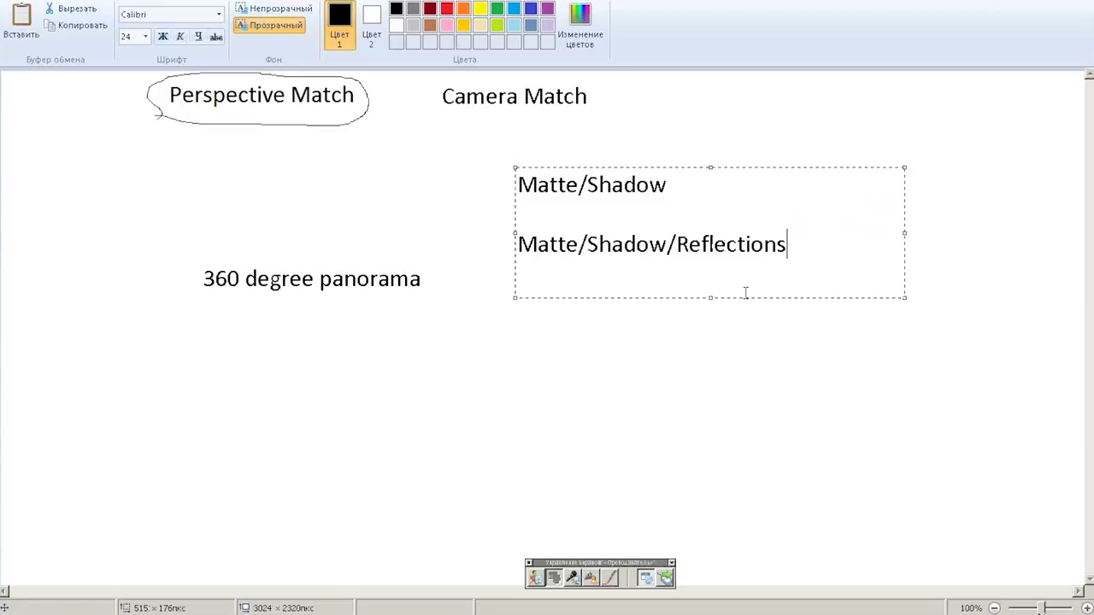
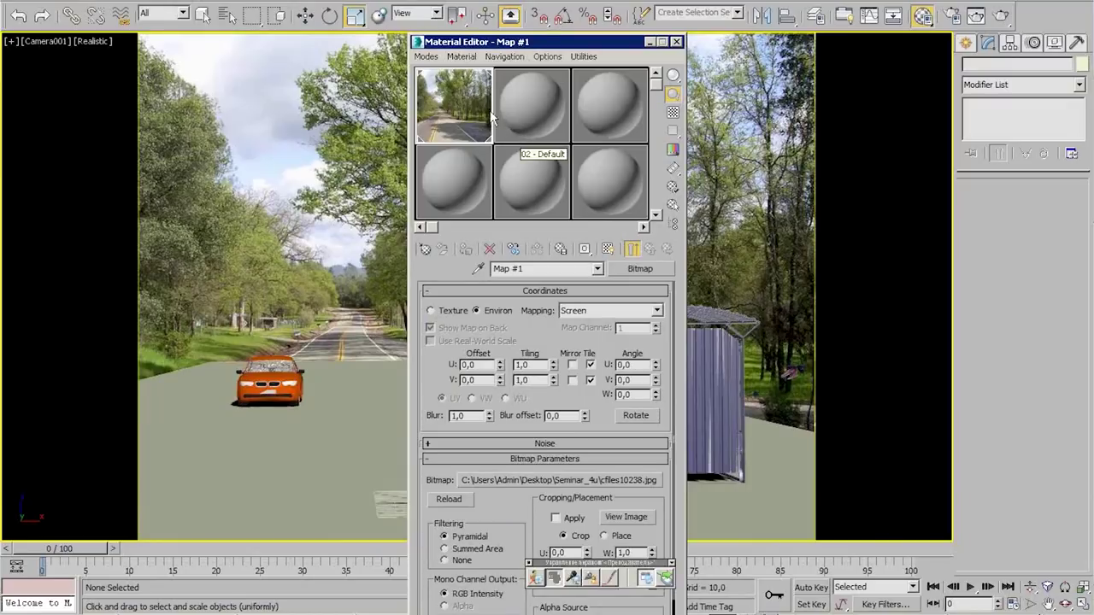
# Rename the second material slot to 1 and change its type to the mental ray Matte/Shadow/Reflection material
pyautogui.click(535, 85)
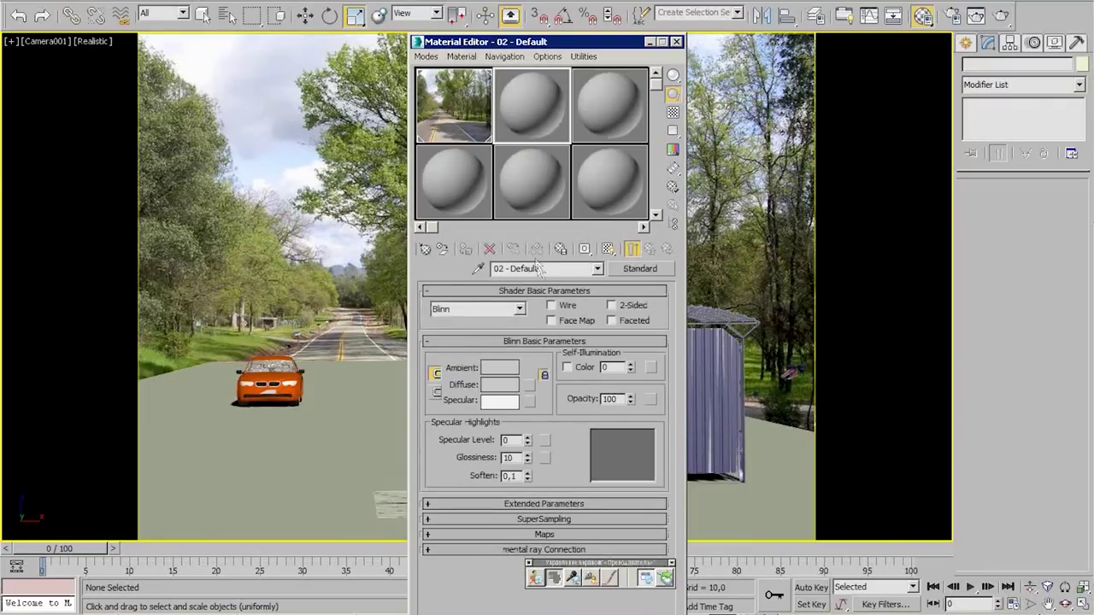
pyautogui.moveTo(537, 270); pyautogui.dragTo(471, 277)
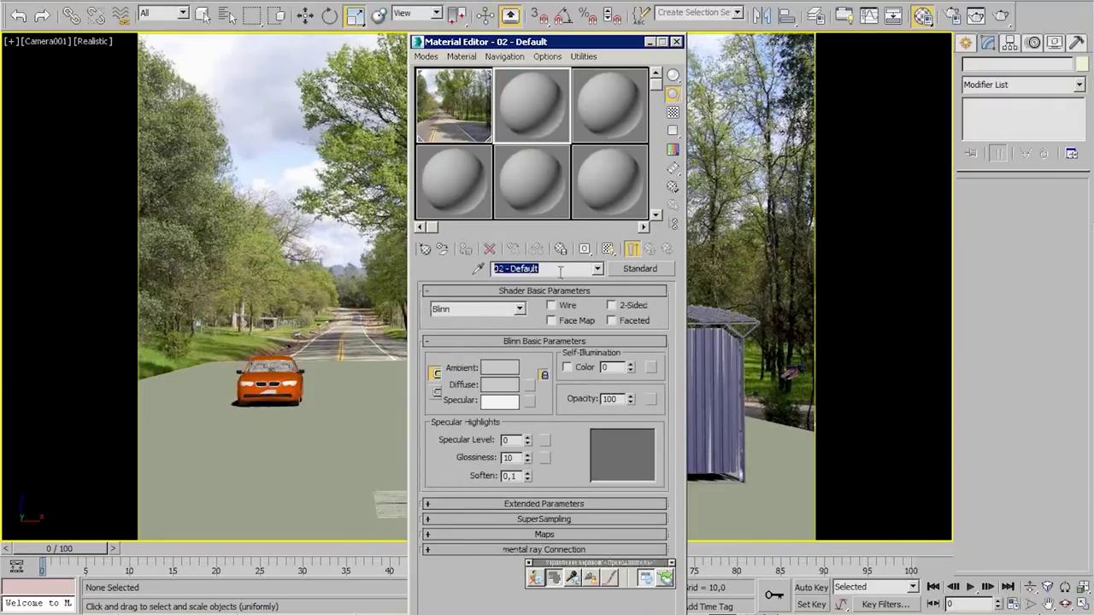
pyautogui.write('l')
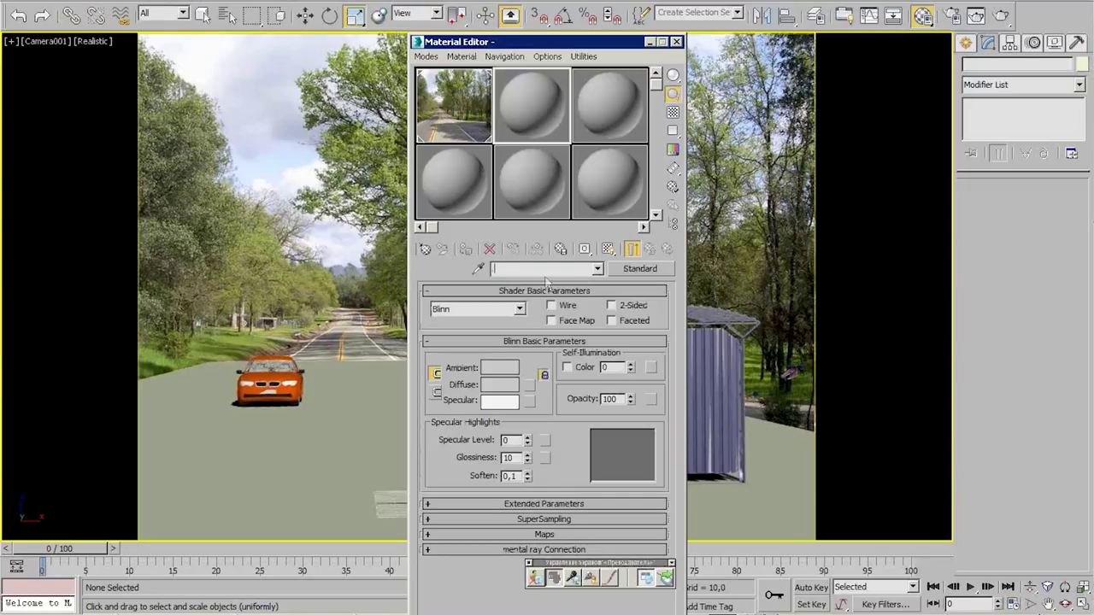
pyautogui.click(655, 270)
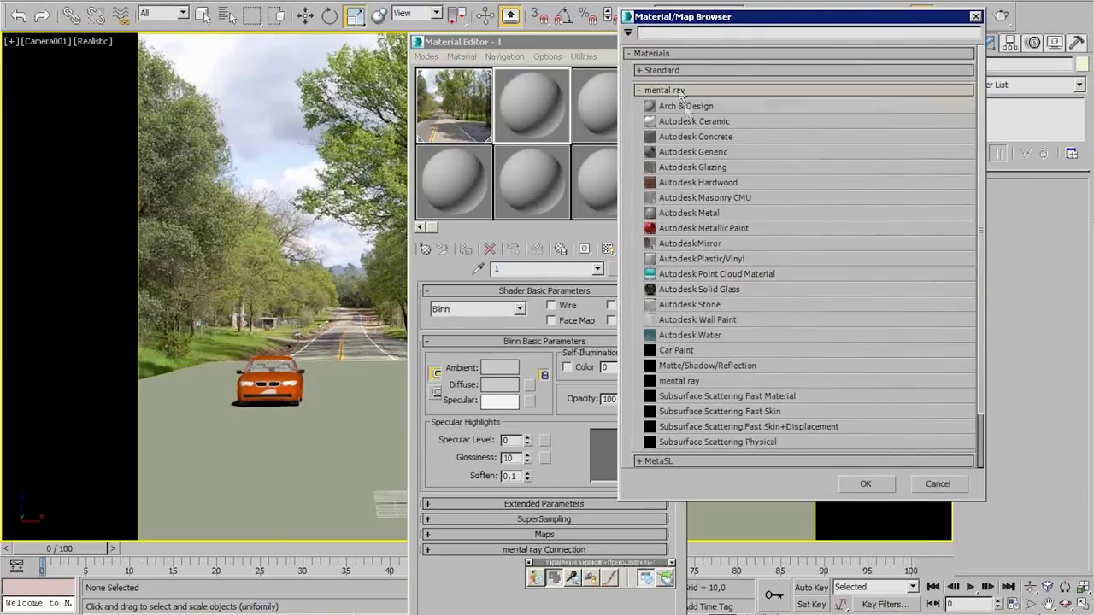
pyautogui.scroll(-1, 716, 354)
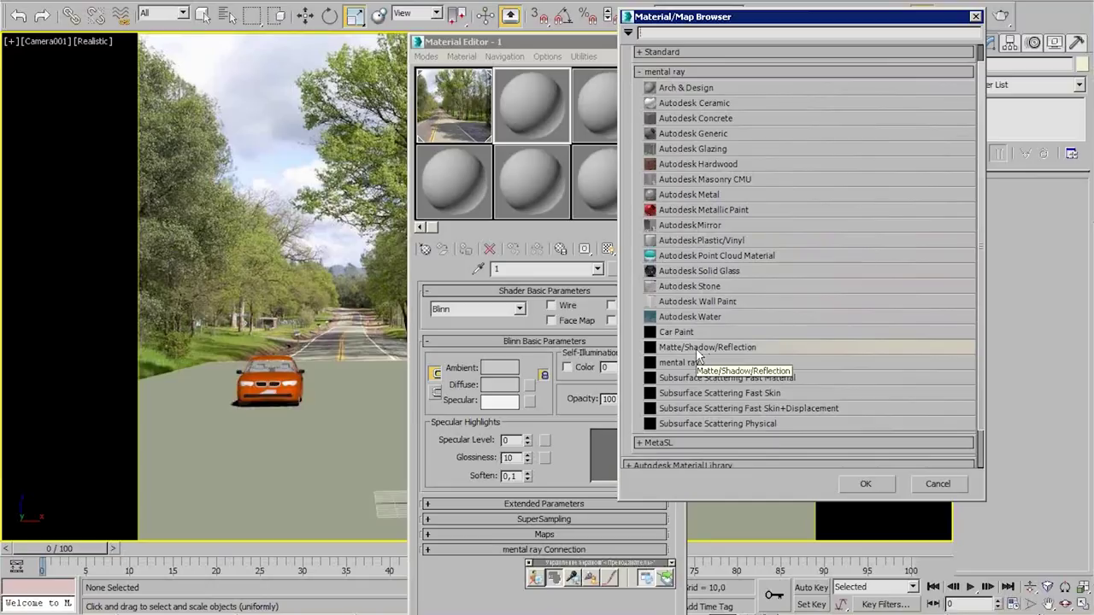
pyautogui.doubleClick(695, 348)
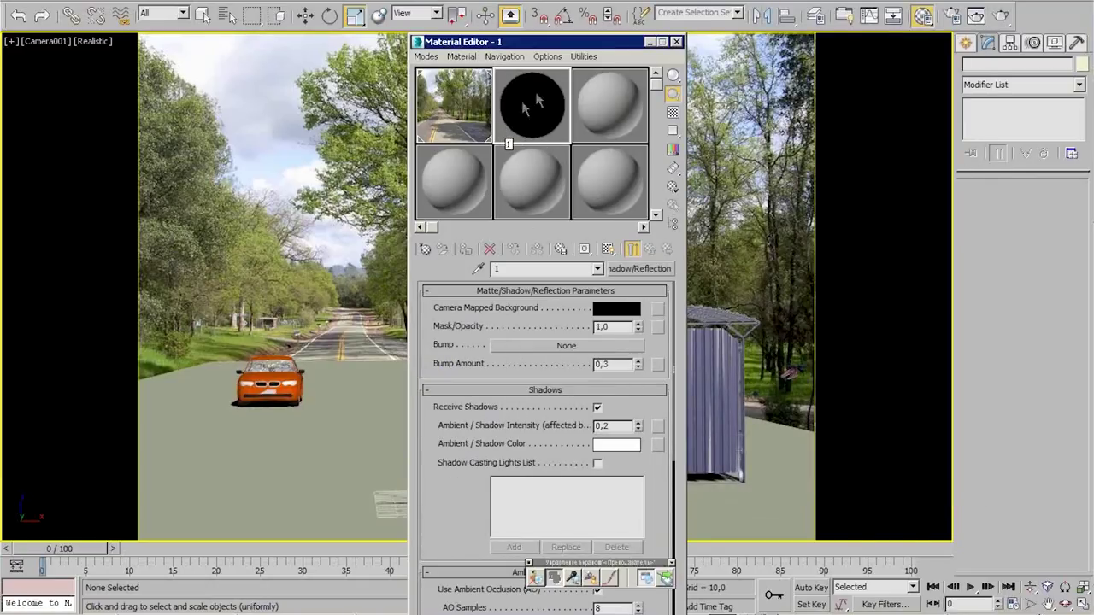
# Assign material 1 to the ground plane and minimize the Material Editor
pyautogui.moveTo(565, 41); pyautogui.dragTo(241, 51)
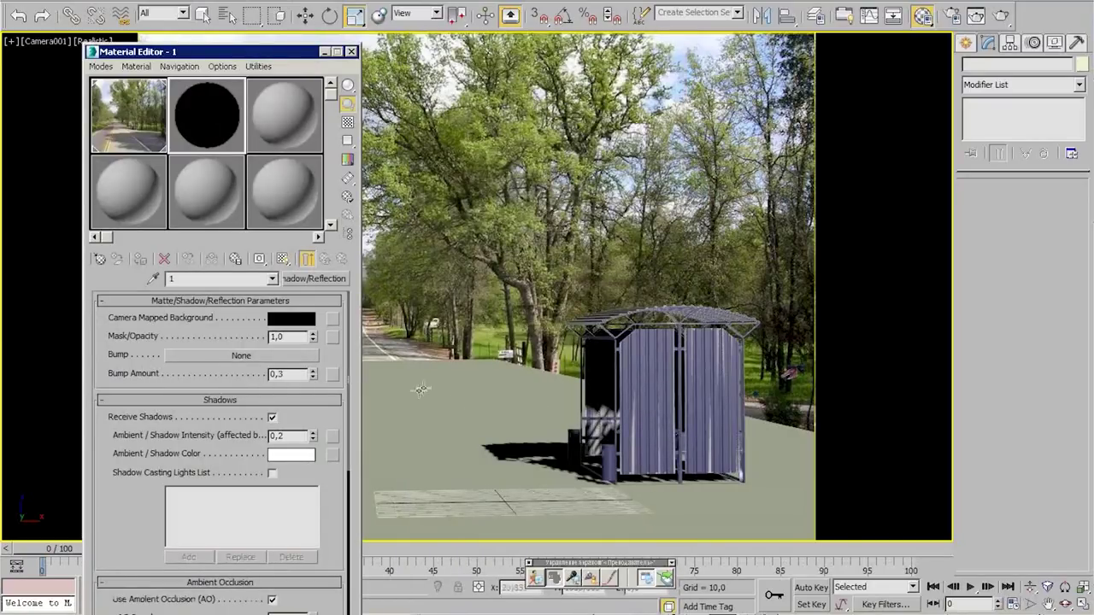
pyautogui.moveTo(211, 114); pyautogui.dragTo(480, 394)
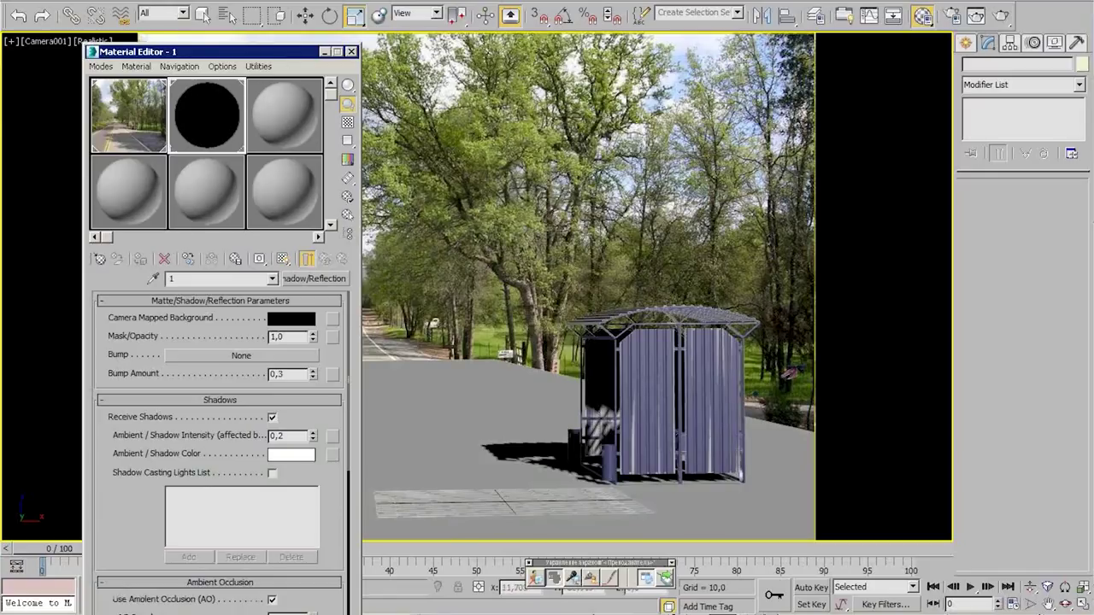
pyautogui.click(323, 53)
# Test-render the camera view to check the ground plane's material, then stop the render and close the frame
pyautogui.hotkey('shift', 'q')
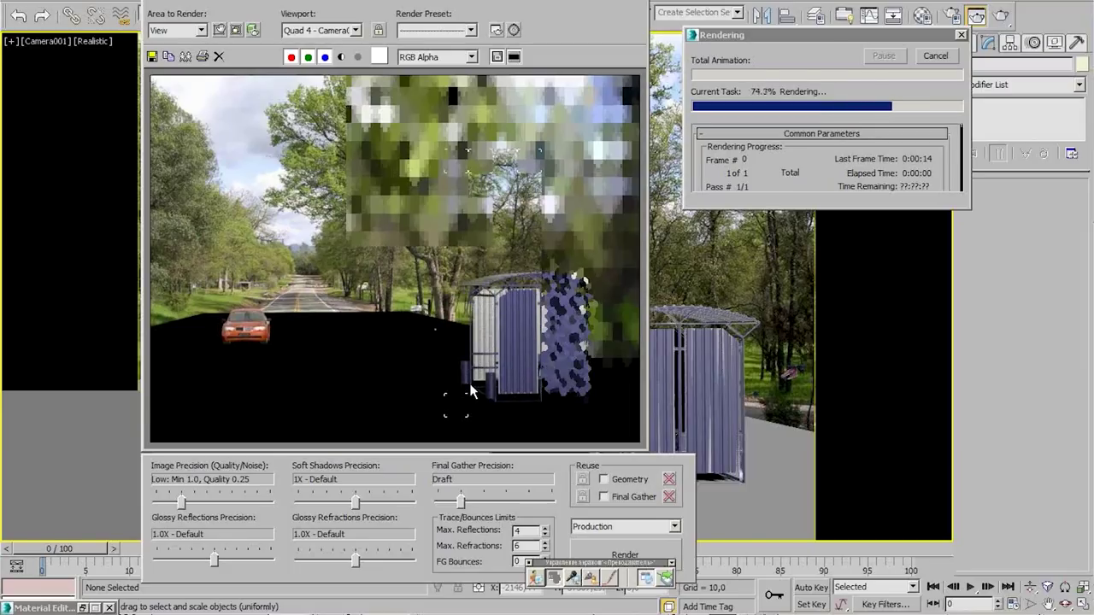
pyautogui.click(935, 55)
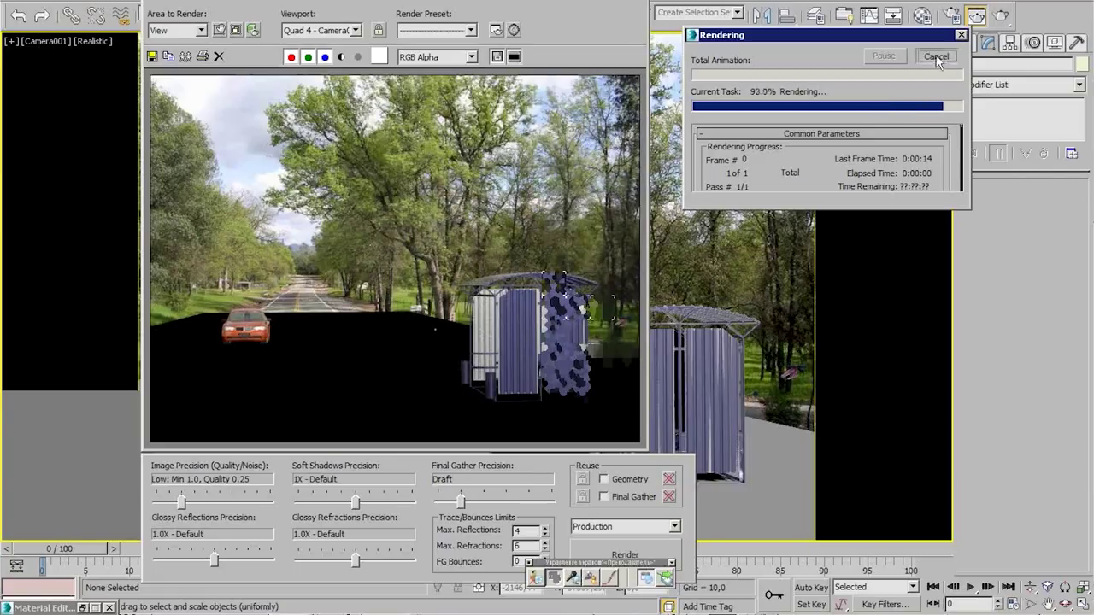
pyautogui.click(639, 6)
# Instance the environment map cfiles10238.jpg into material 1's Camera Mapped Background and check the enlarged material sample
pyautogui.press('m')
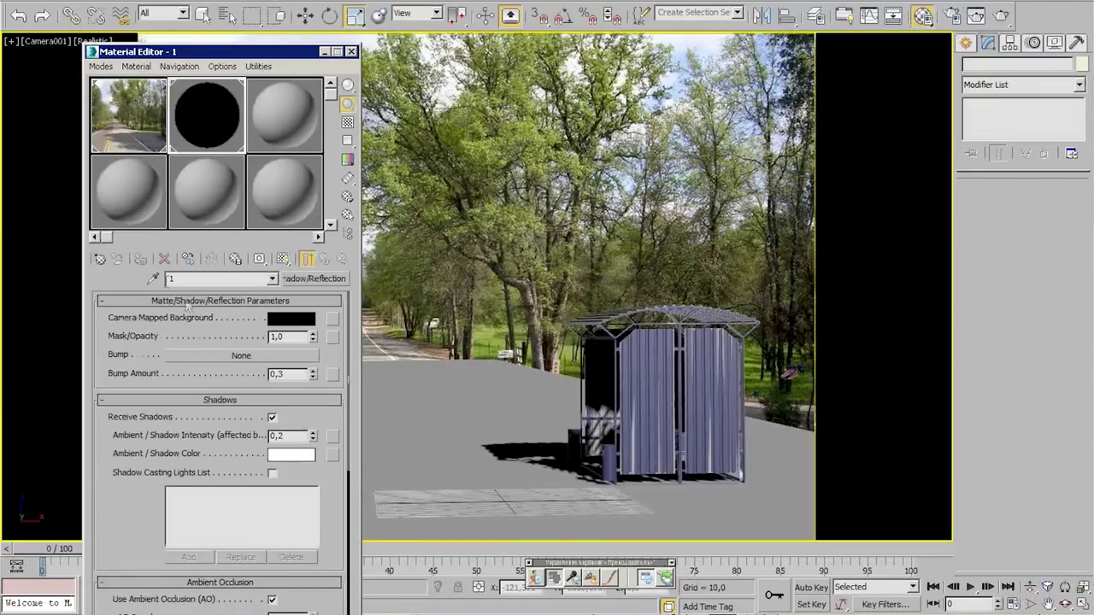
pyautogui.press('8')
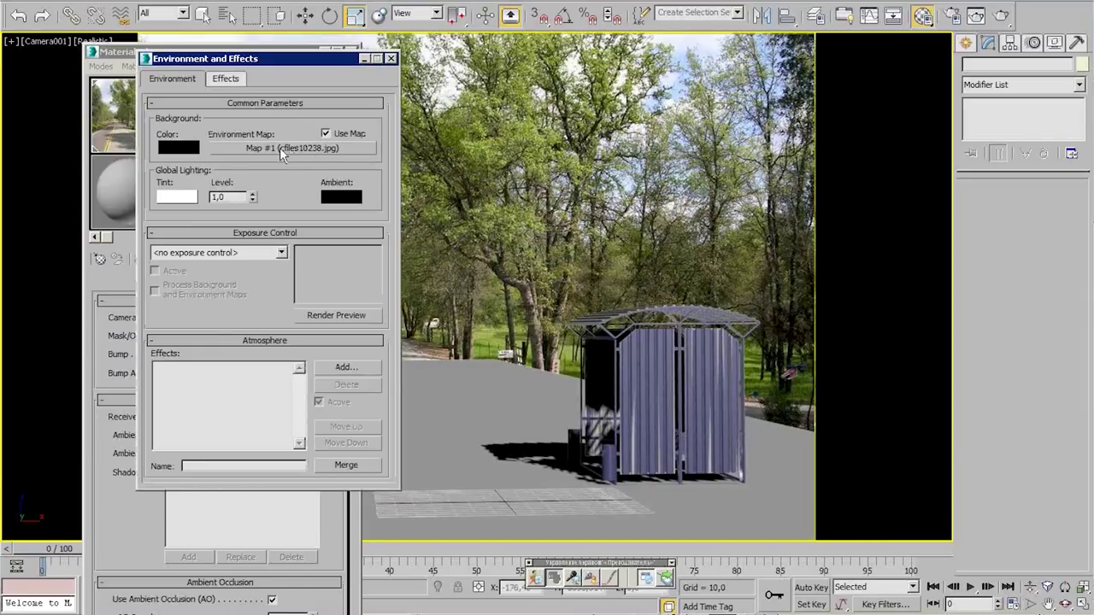
pyautogui.moveTo(292, 58); pyautogui.dragTo(645, 48)
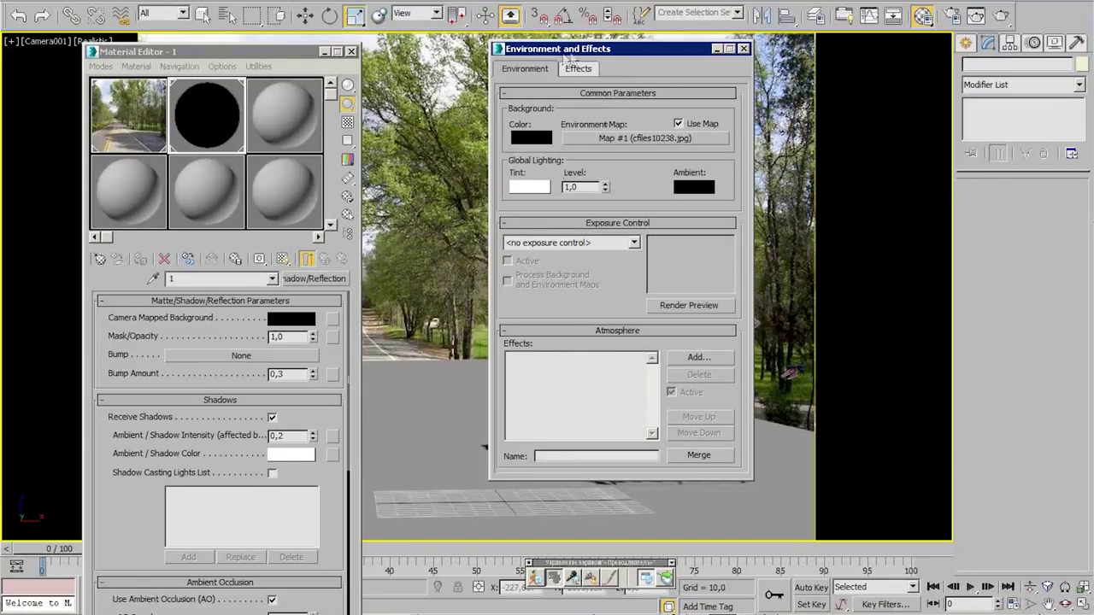
pyautogui.click(631, 137)
pyautogui.moveTo(638, 135); pyautogui.dragTo(329, 320)
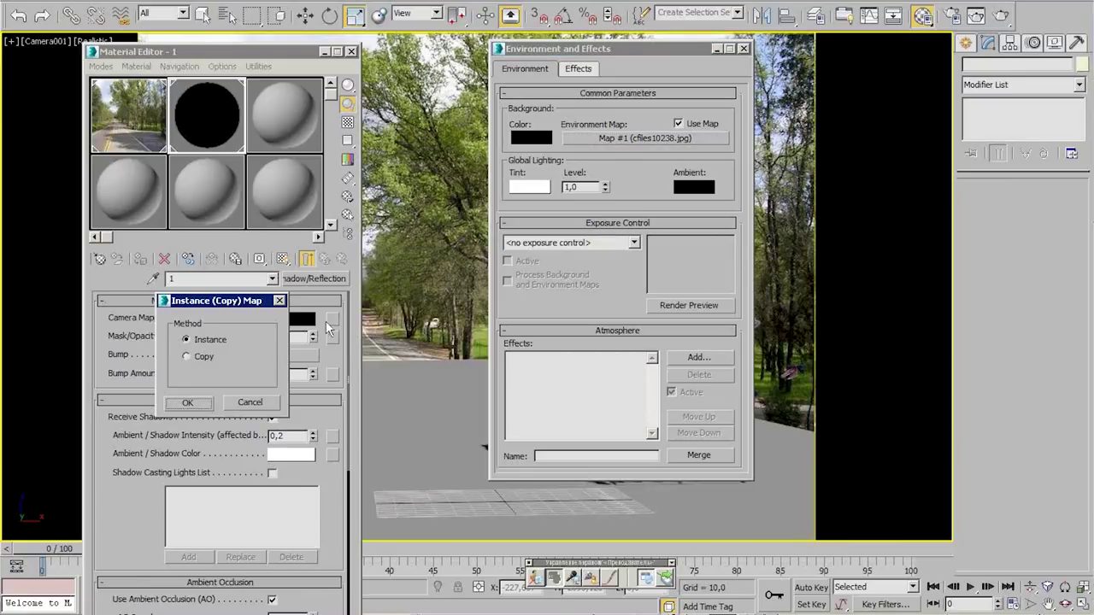
pyautogui.click(188, 404)
pyautogui.doubleClick(220, 106)
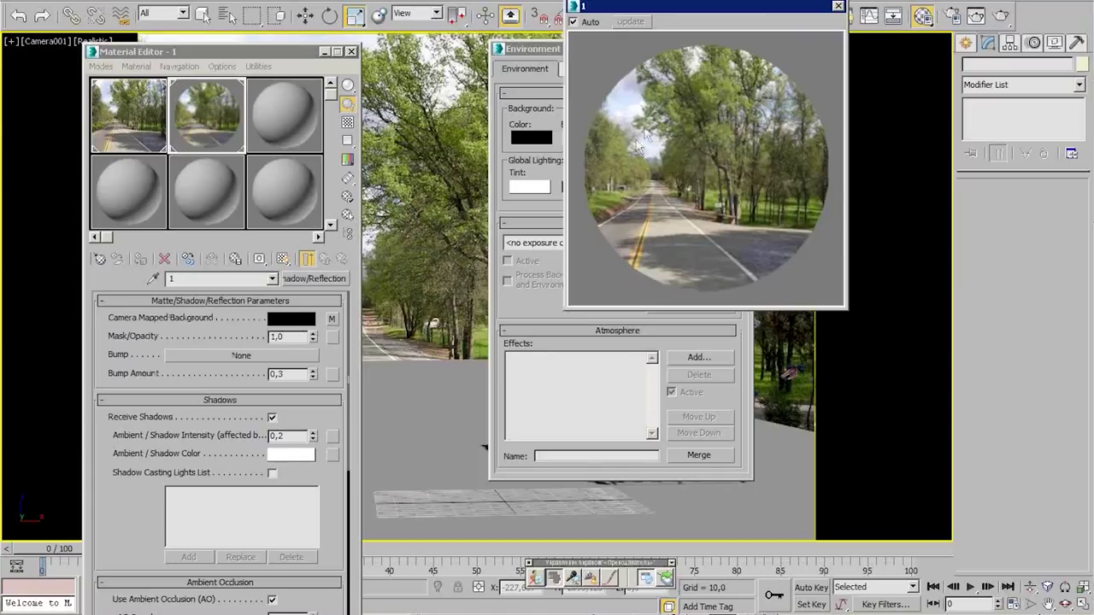
pyautogui.click(838, 6)
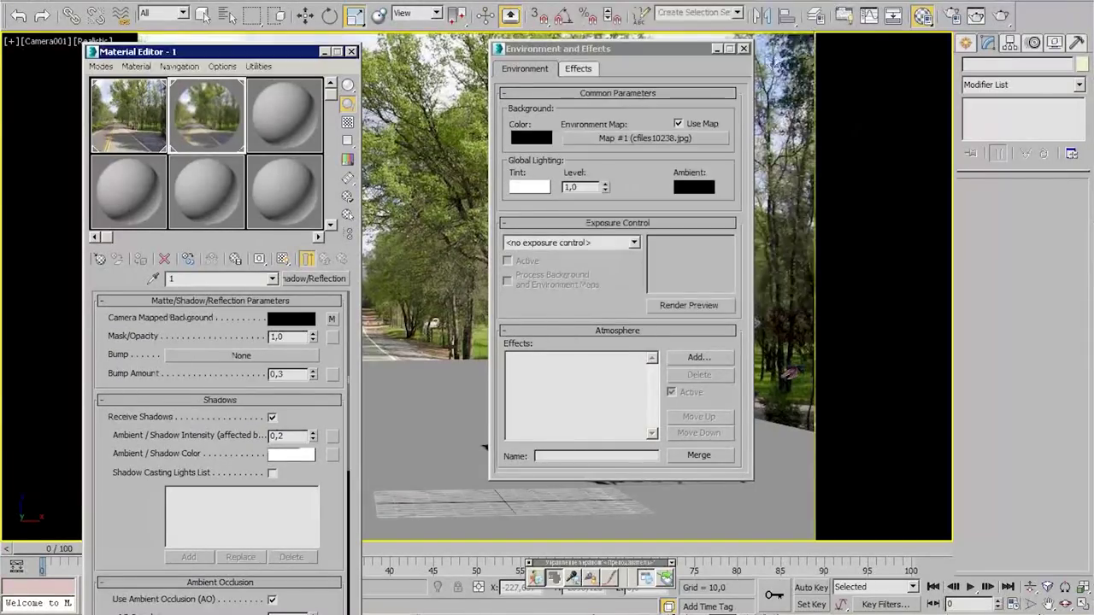
# Close the Environment and Effects and Material Editor windows and bring up the light object types
pyautogui.click(744, 49)
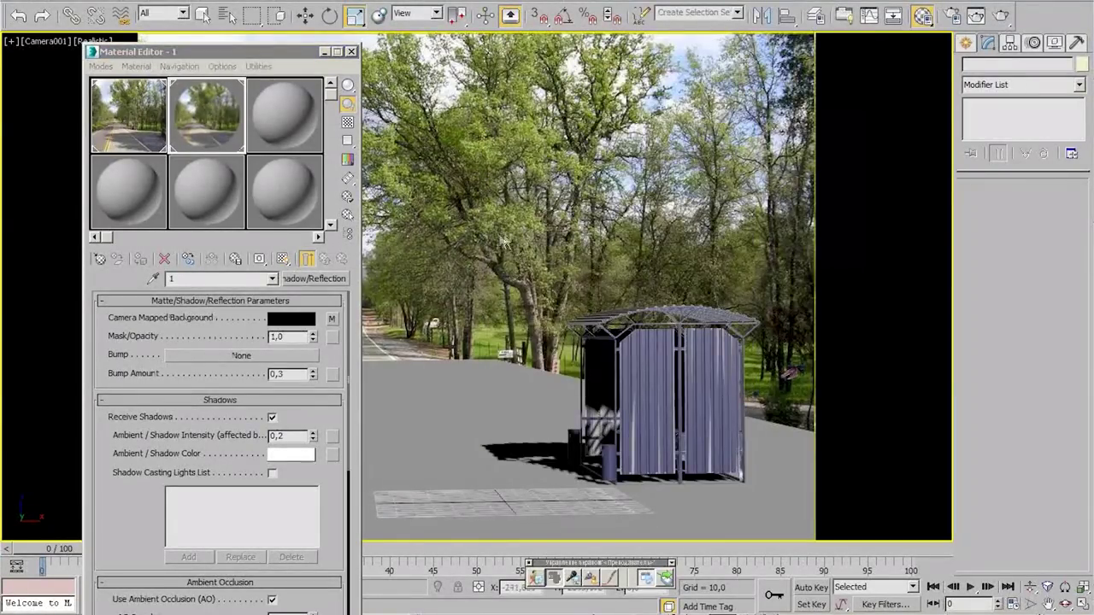
pyautogui.click(351, 52)
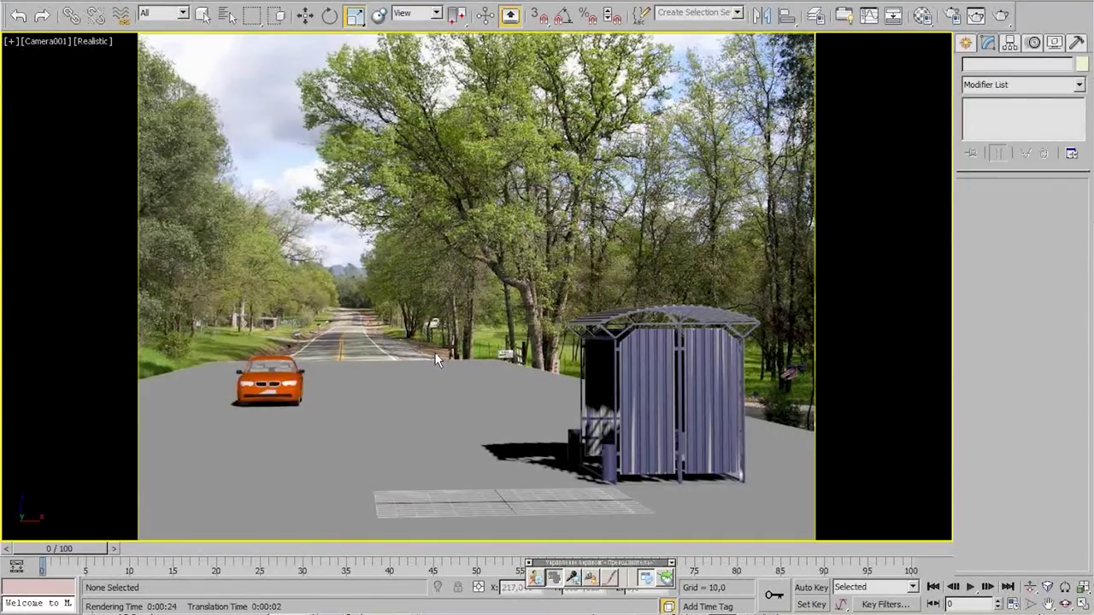
pyautogui.click(965, 43)
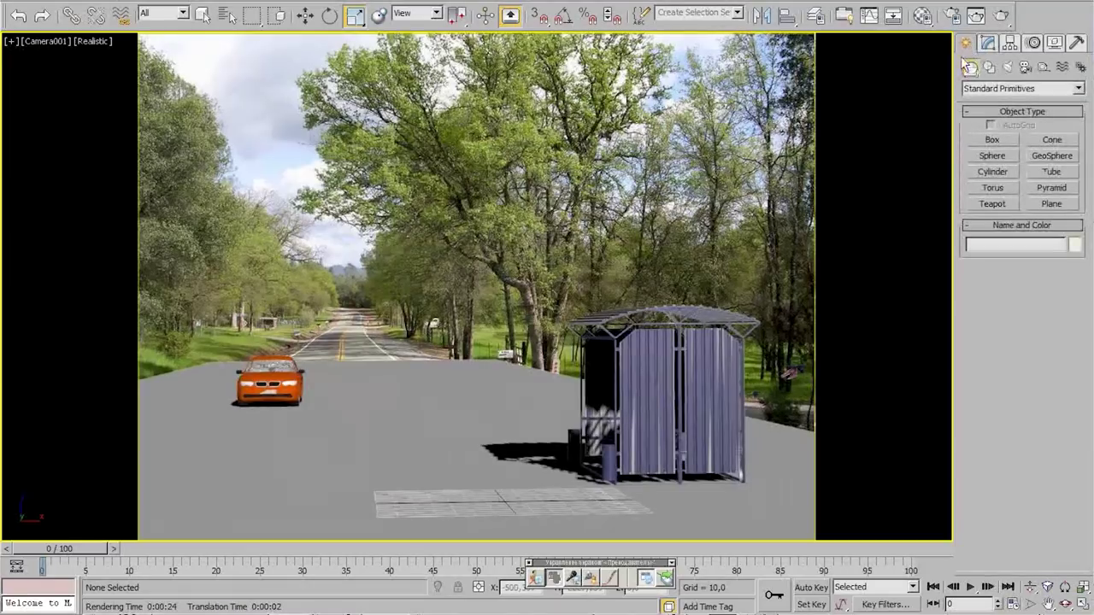
pyautogui.click(1007, 68)
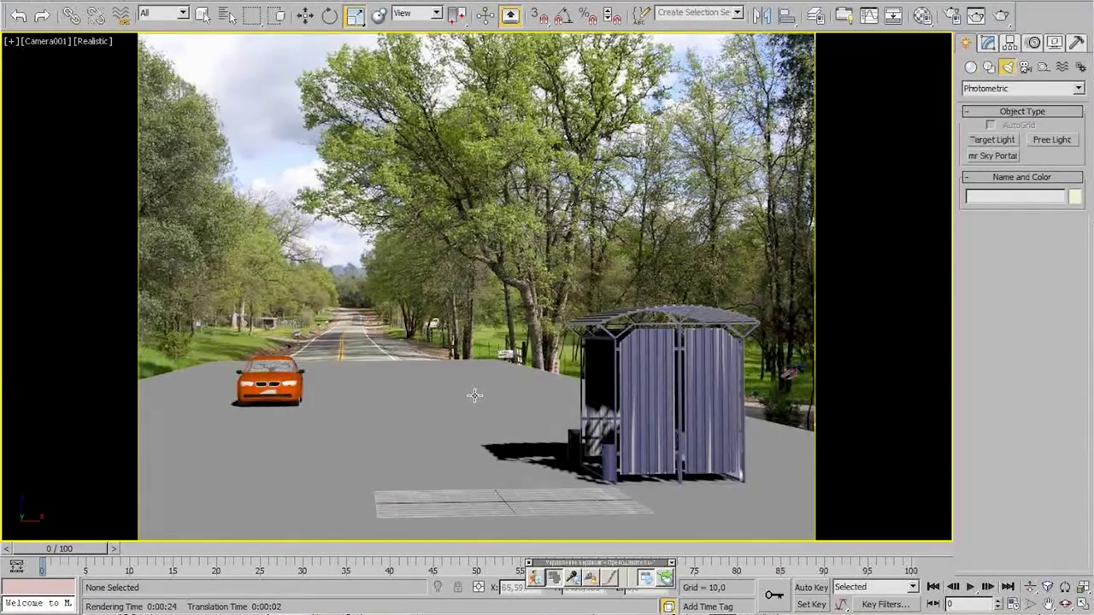
pyautogui.click(384, 434)
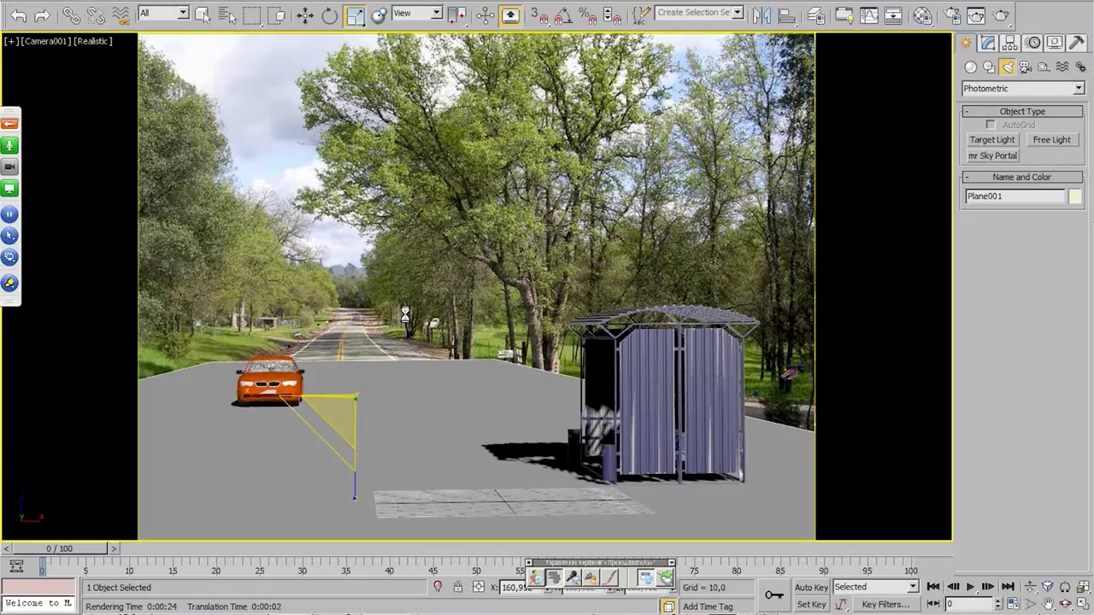
pyautogui.press('x')
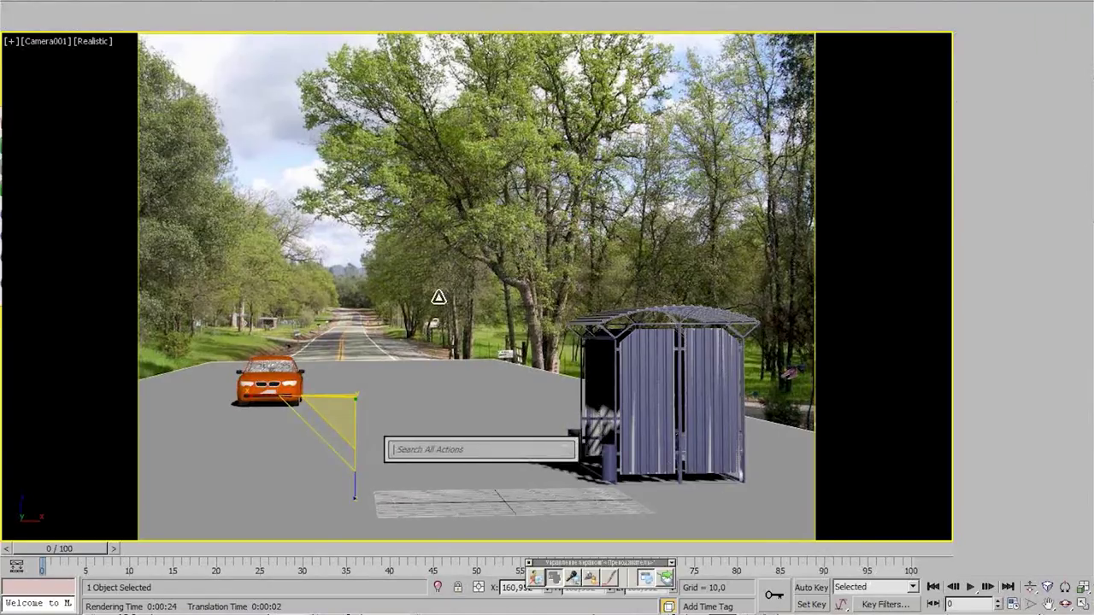
pyautogui.press('Escape')
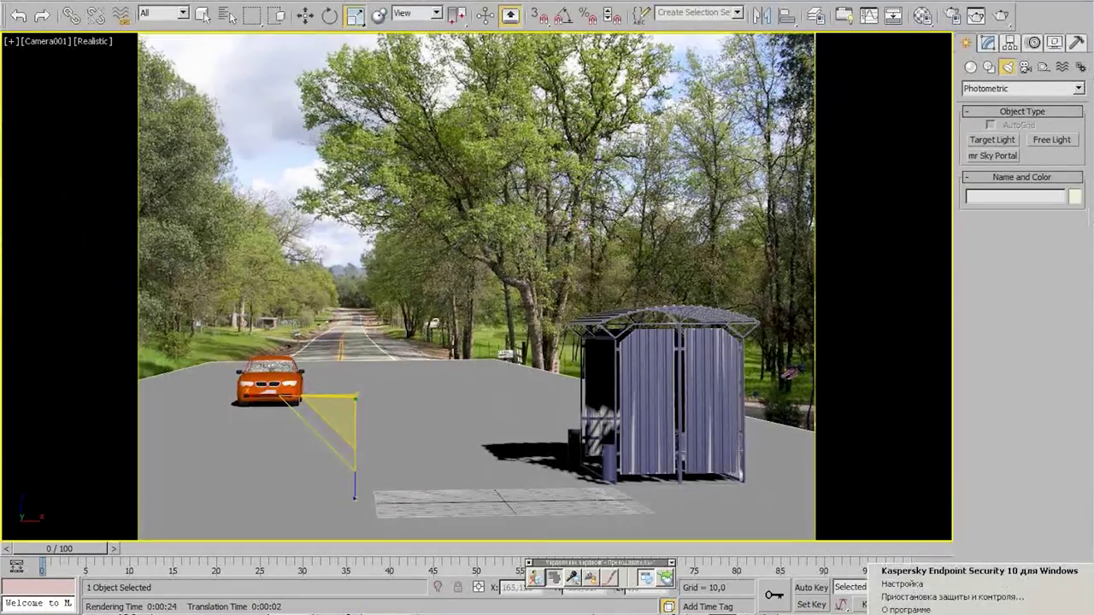
pyautogui.press('Delete')
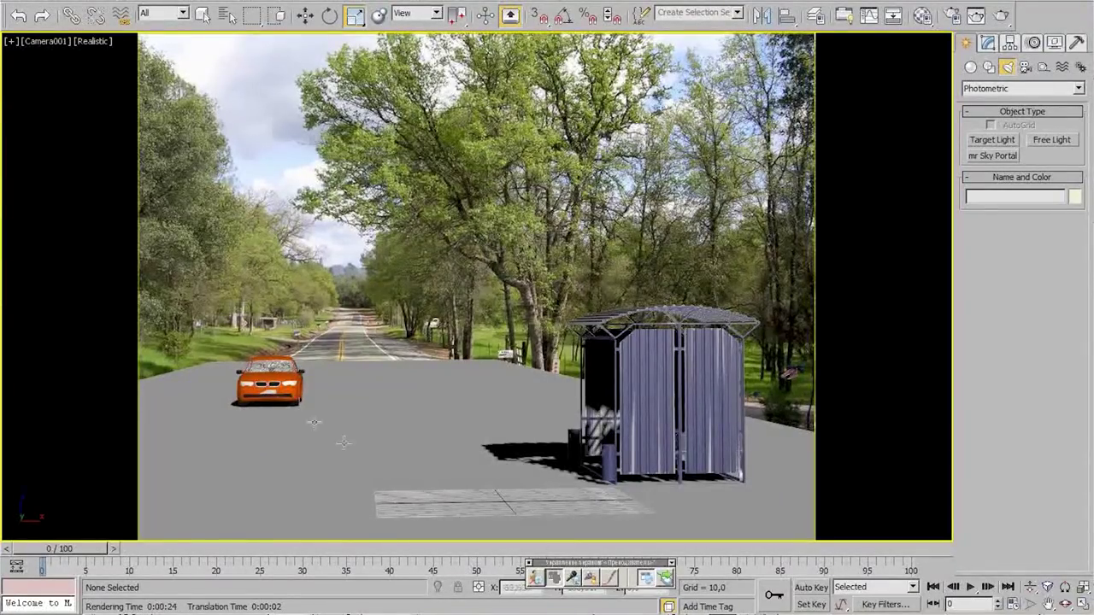
pyautogui.hotkey('ctrl', 'z')
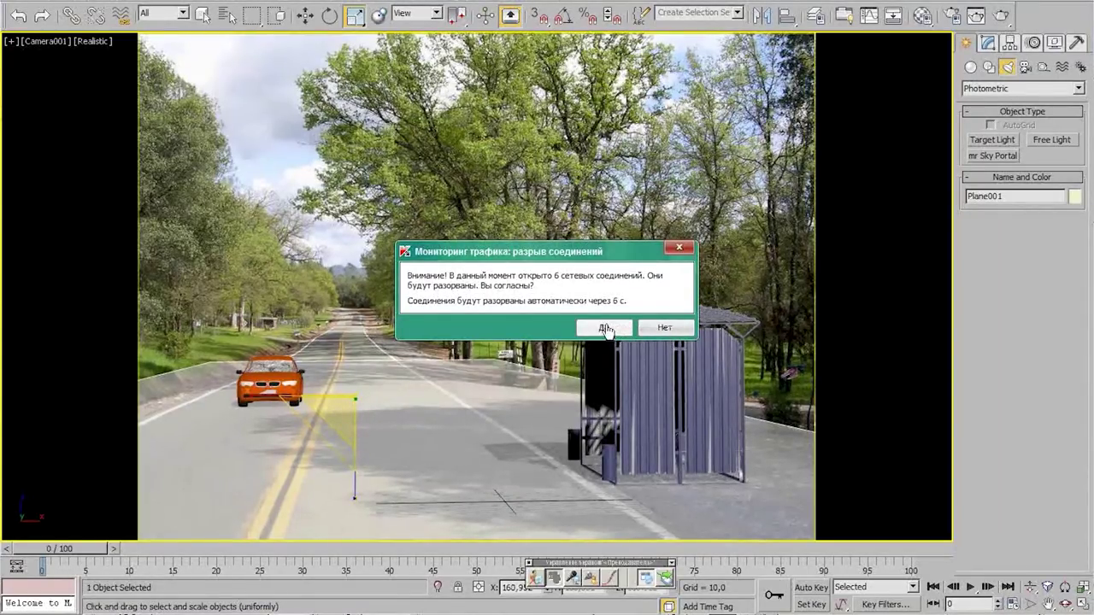
pyautogui.click(658, 328)
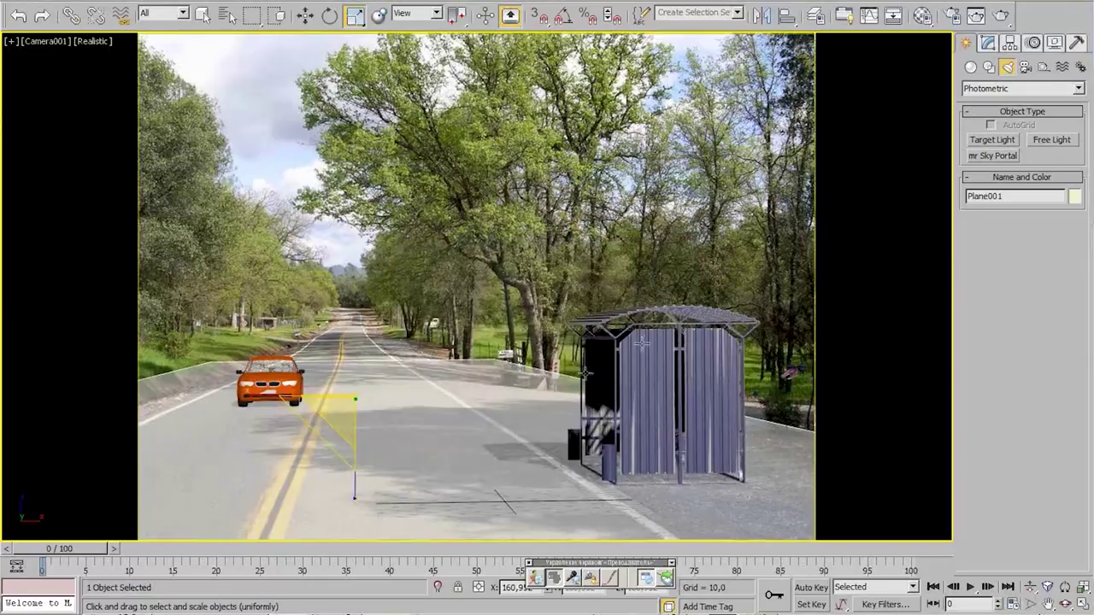
pyautogui.click(340, 321)
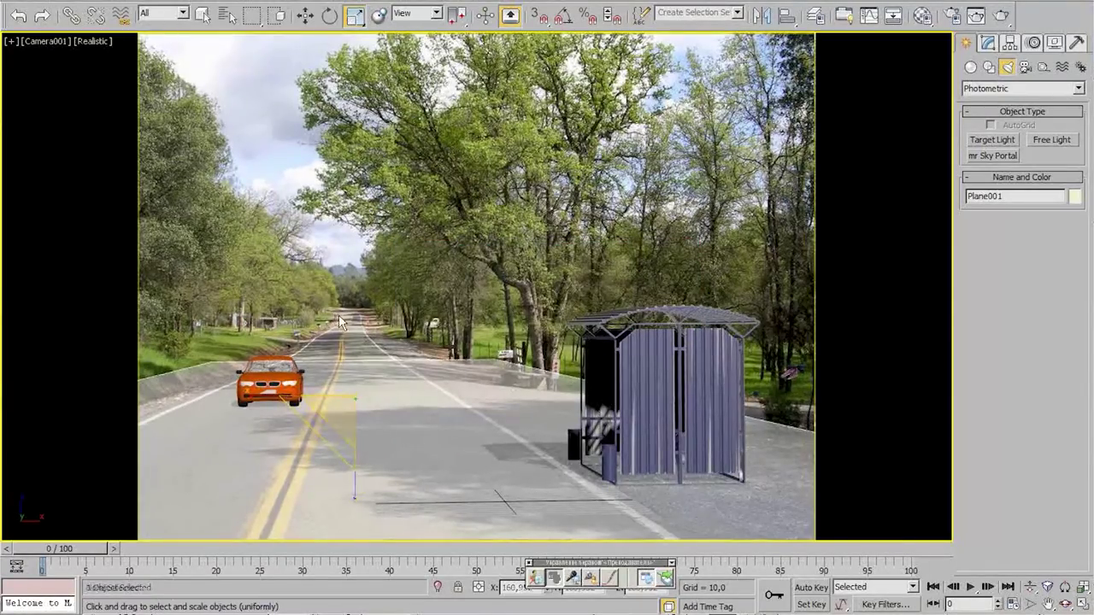
pyautogui.click(358, 380)
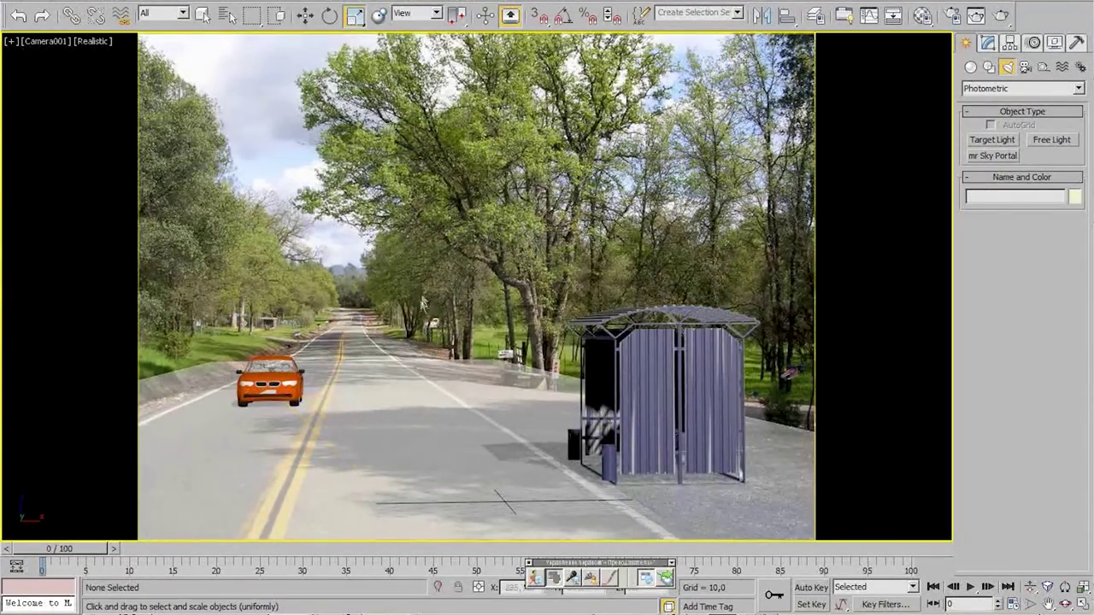
pyautogui.click(431, 300)
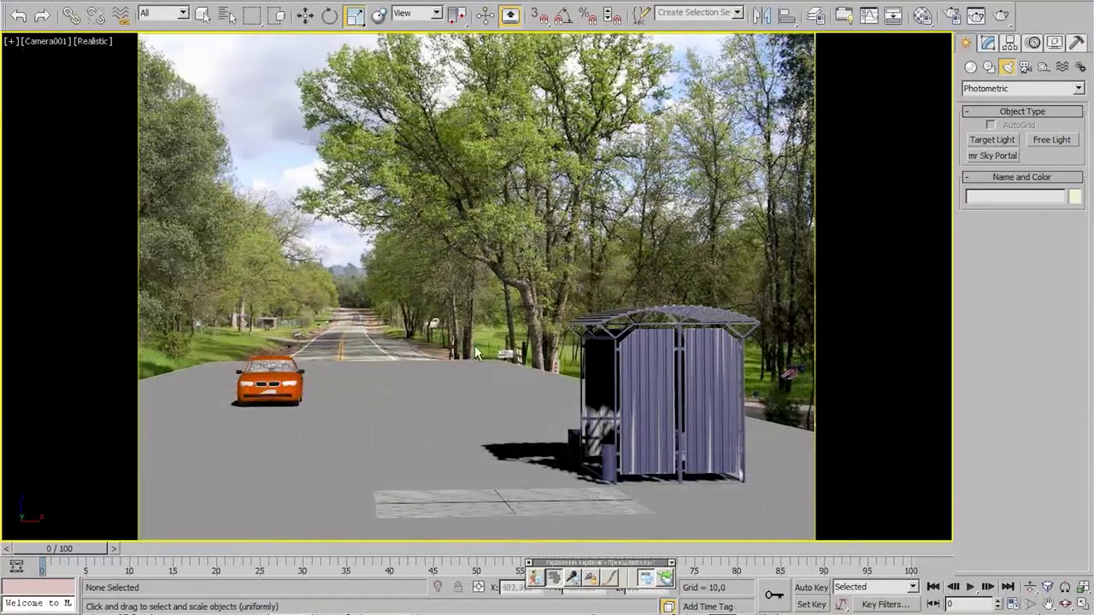
# Create a standard Target Direct light in the Front view, sloping from high beyond the bus stop down to the road, about 918 units long
pyautogui.click(1013, 90)
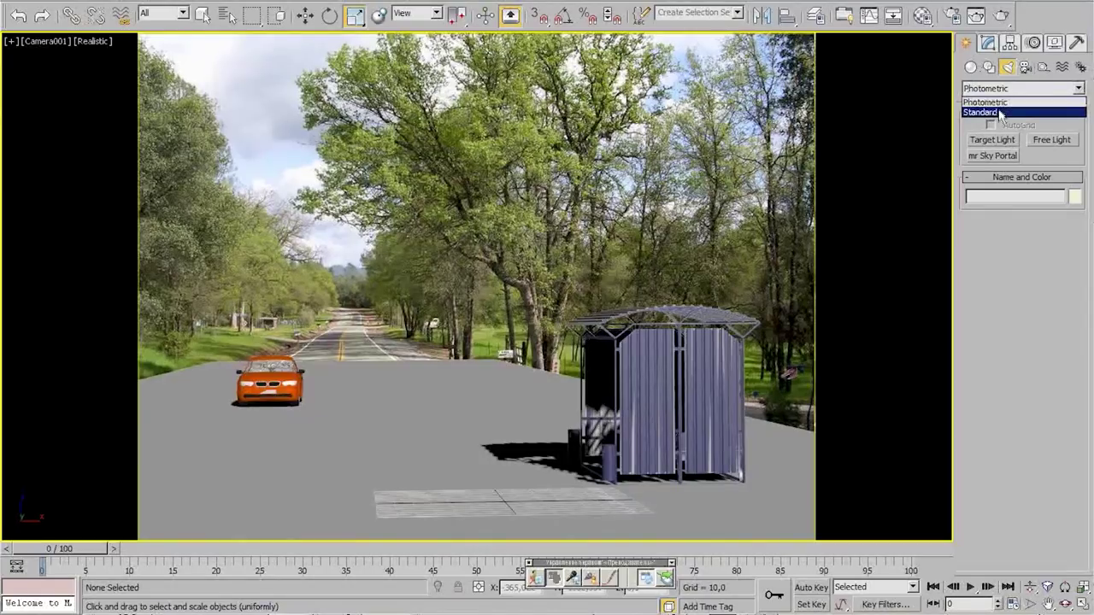
pyautogui.click(981, 112)
pyautogui.click(993, 155)
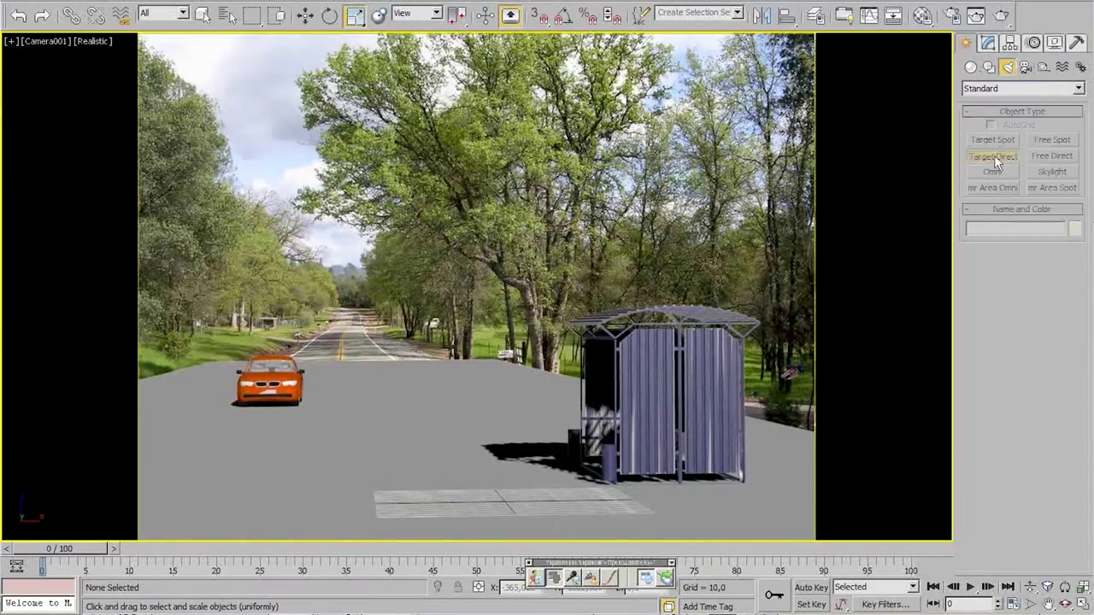
pyautogui.hotkey('alt', 'w')
pyautogui.scroll(-5, 688, 176)
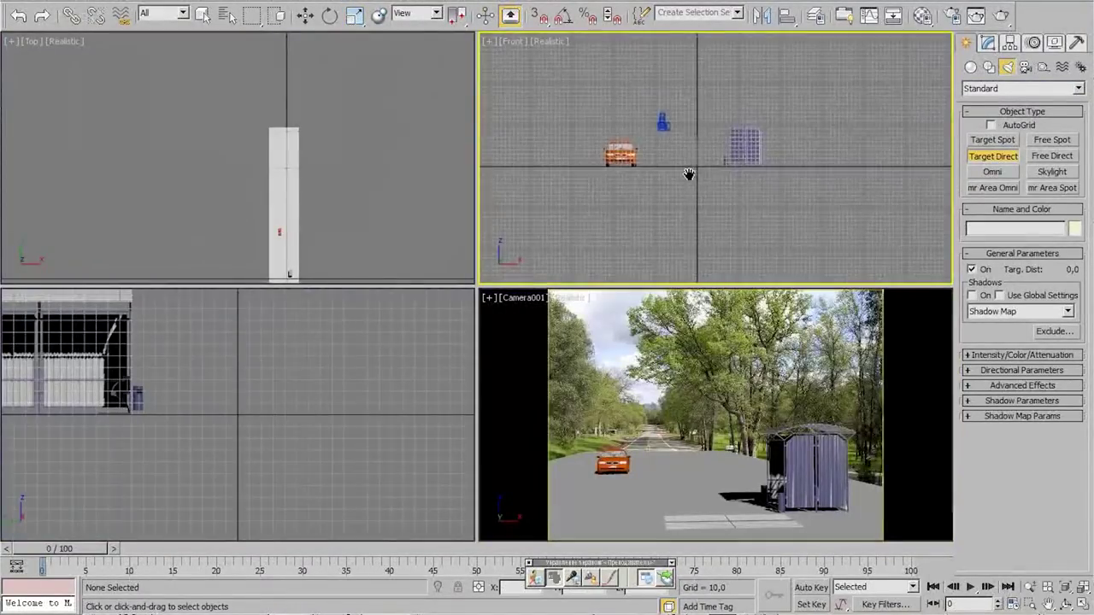
pyautogui.scroll(-2, 256, 305)
pyautogui.moveTo(787, 150); pyautogui.dragTo(781, 171, button='middle')
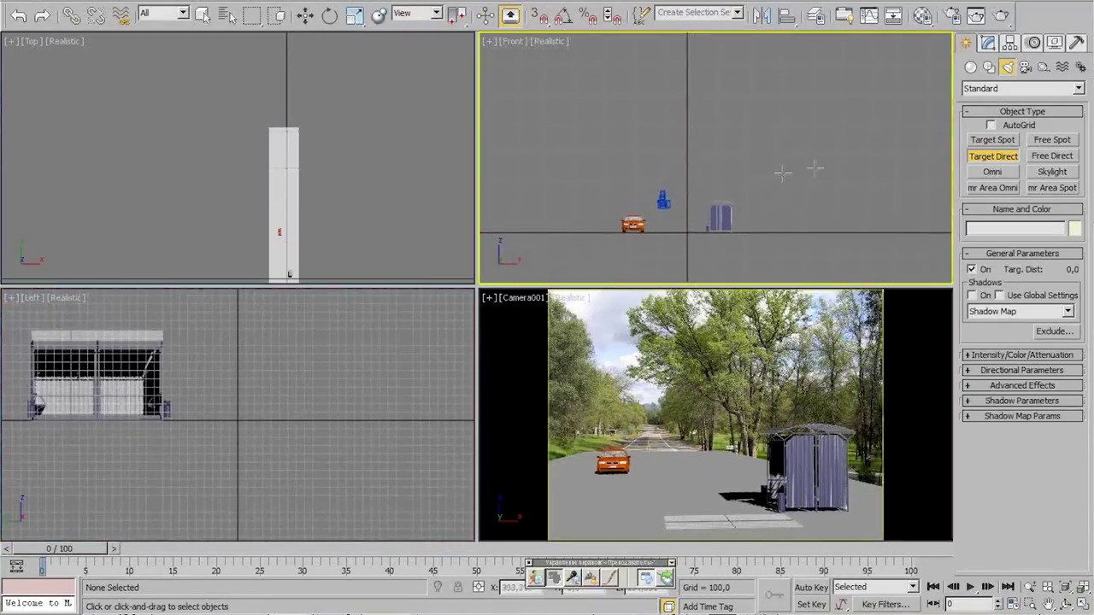
pyautogui.moveTo(880, 70); pyautogui.dragTo(669, 229)
# Move the directional light in the Top view farther out from the road and toward the camera's end
pyautogui.scroll(-2, 251, 193)
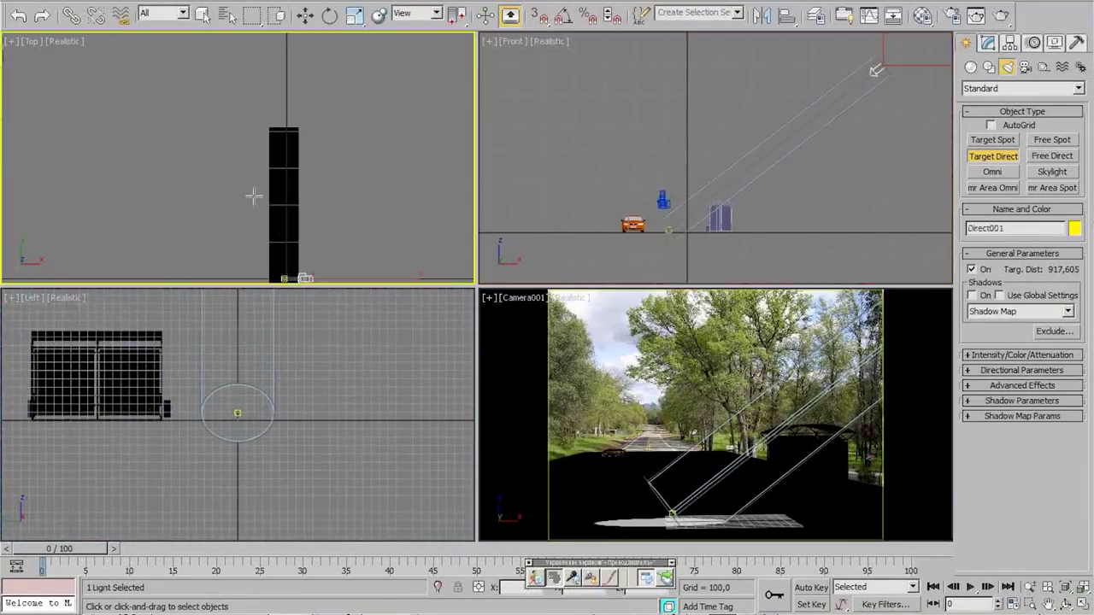
pyautogui.moveTo(251, 193); pyautogui.dragTo(258, 104, button='middle')
pyautogui.scroll(5, 258, 104)
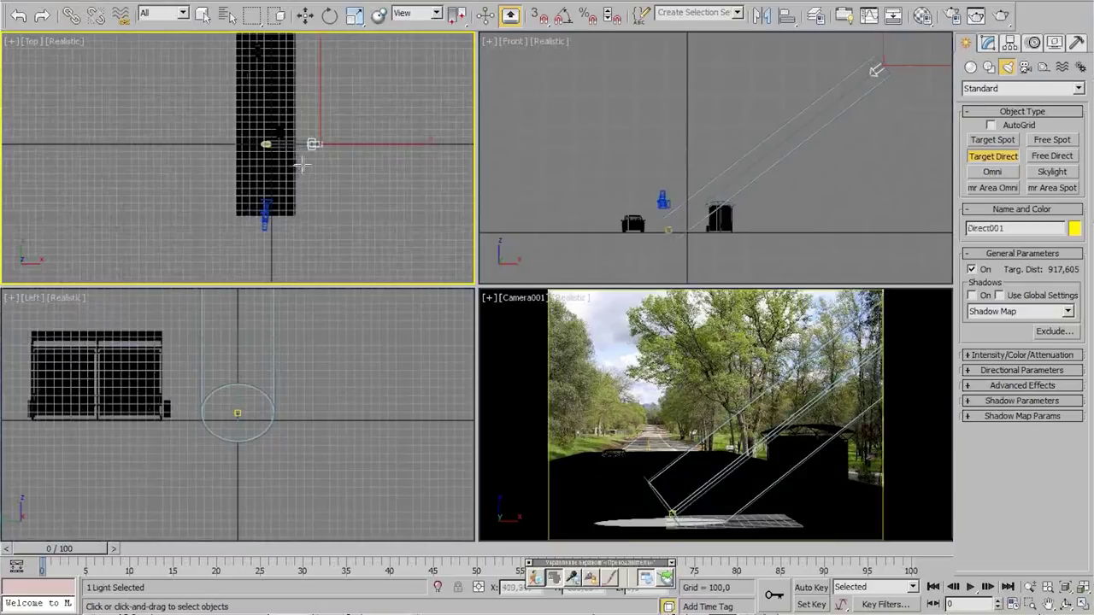
pyautogui.press('w')
pyautogui.moveTo(363, 139); pyautogui.dragTo(385, 173)
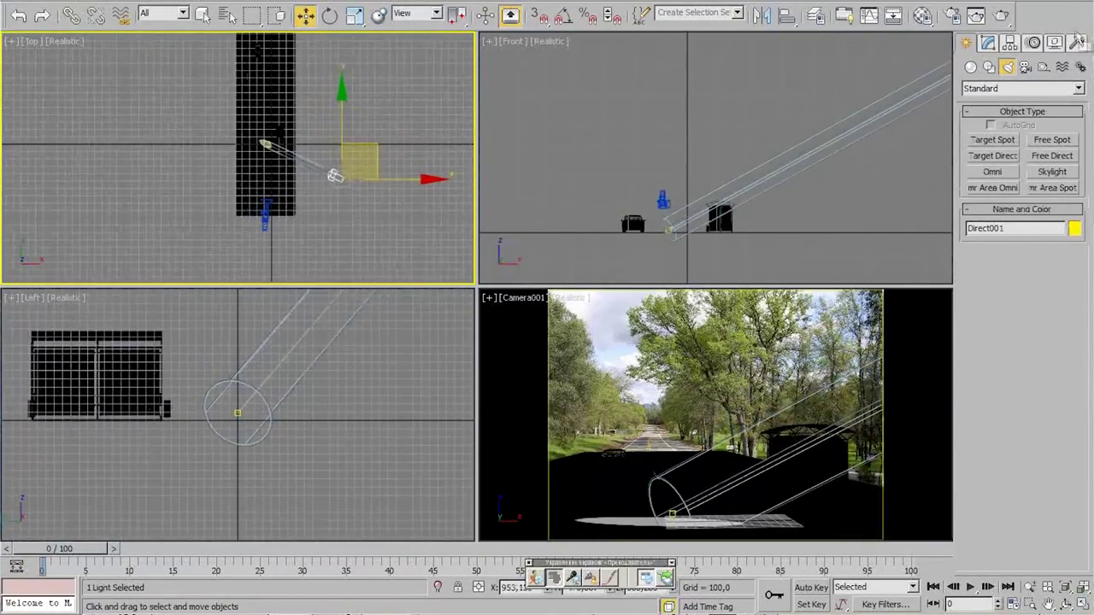
# Turn on shadows for the directional light and set their type to Ray Traced Shadows
pyautogui.click(987, 44)
pyautogui.click(971, 269)
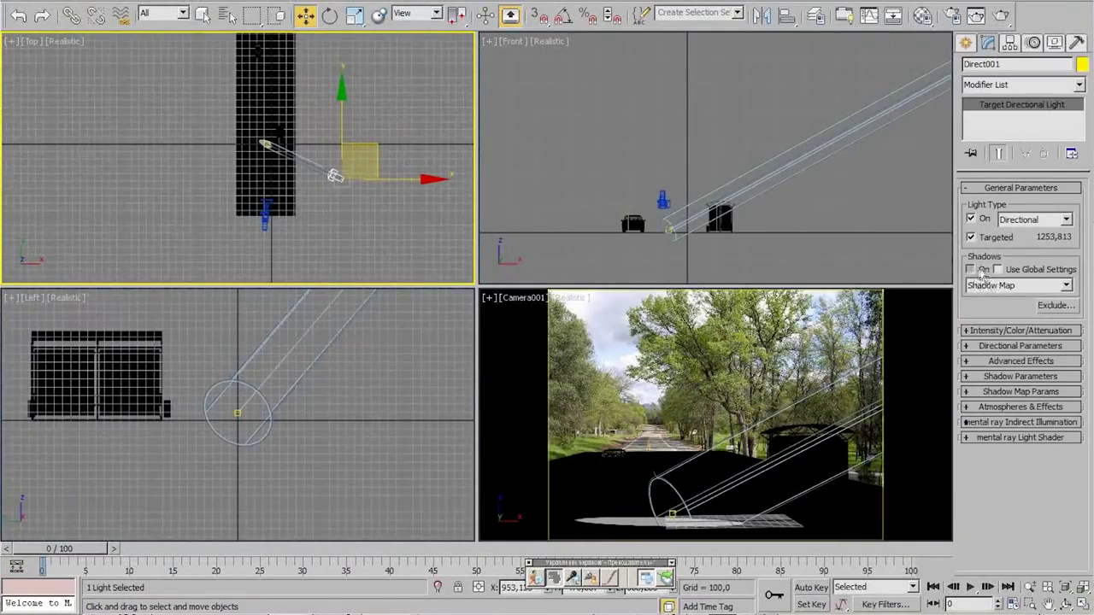
pyautogui.click(995, 285)
pyautogui.click(1013, 340)
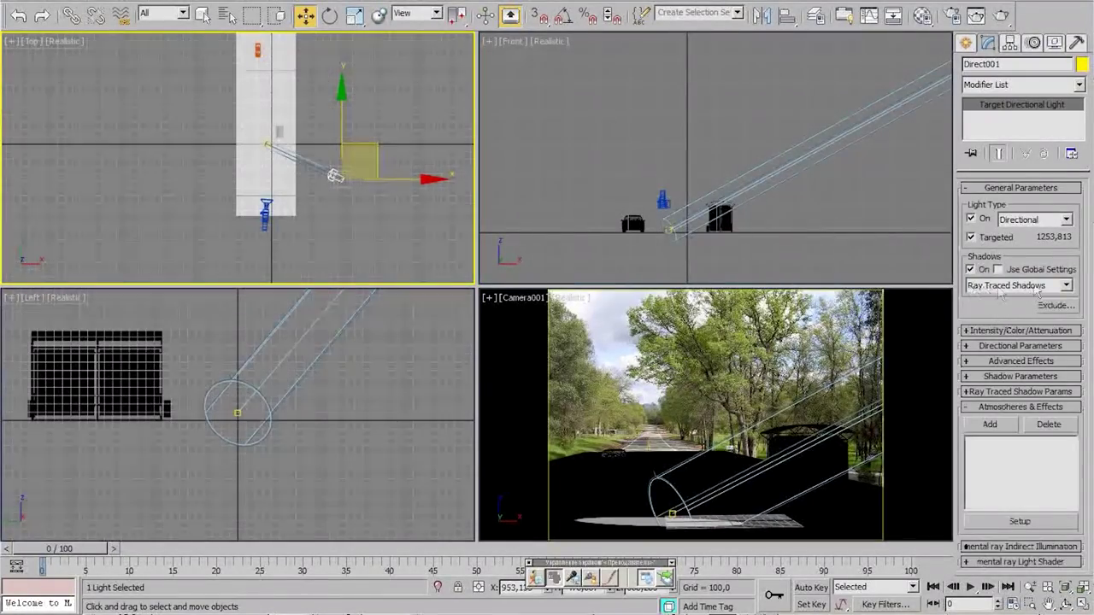
pyautogui.click(998, 286)
pyautogui.click(1014, 289)
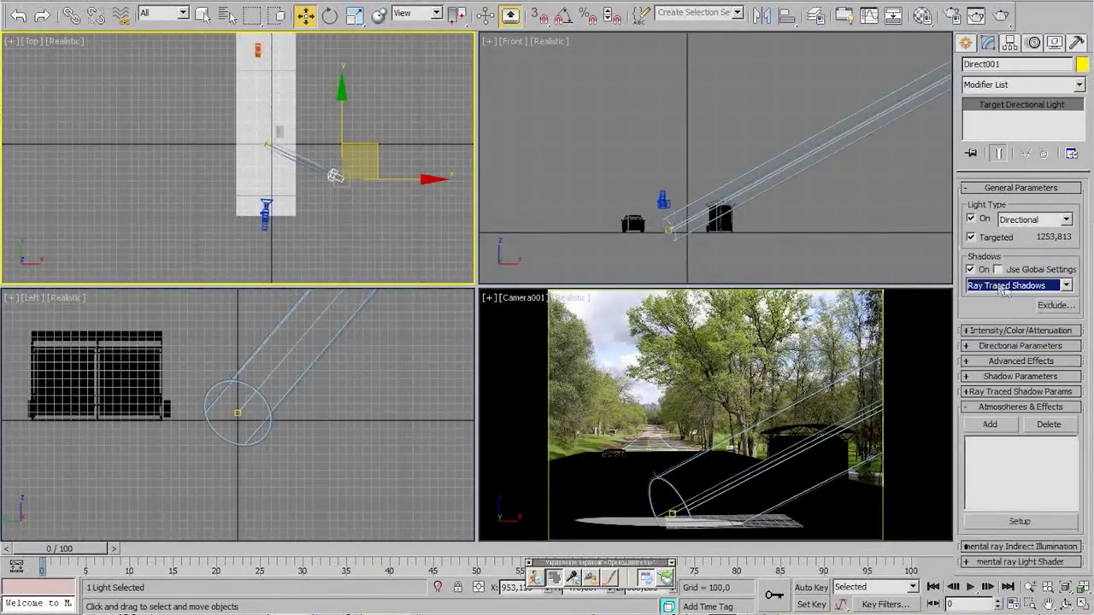
# Widen the directional light's cone to a Hotspot/Beam of 4598 and a Falloff/Field of 4600 to cover the whole scene
pyautogui.click(1010, 346)
pyautogui.moveTo(1069, 389); pyautogui.dragTo(1069, 325)
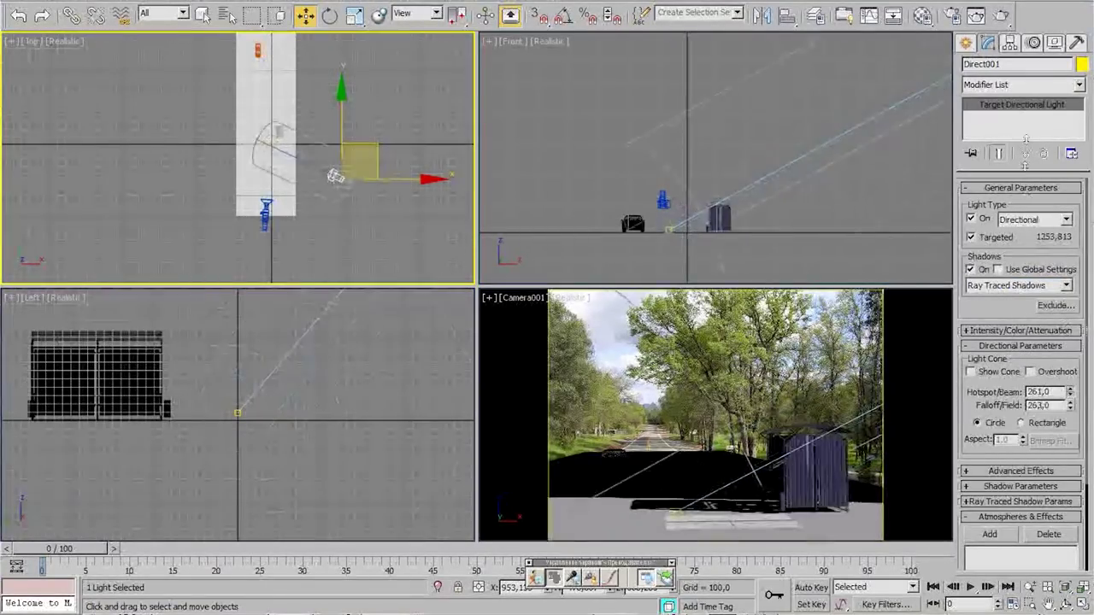
pyautogui.moveTo(704, 451); pyautogui.dragTo(684, 384)
# Raise the directional light in the Front view to steepen its angle and test-render the Camera001 view
pyautogui.scroll(-5, 636, 209)
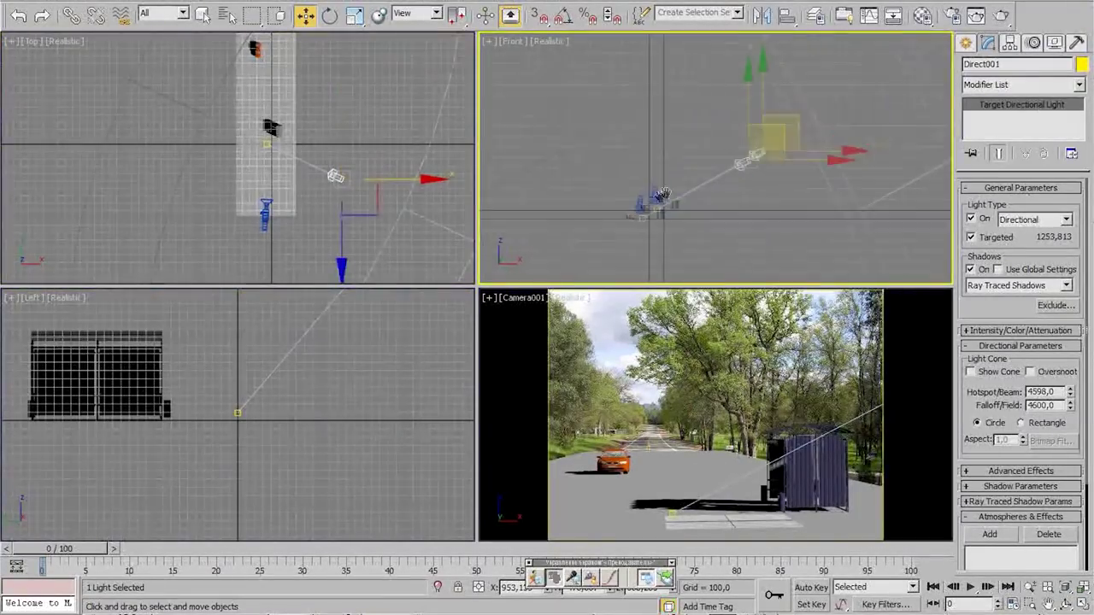
pyautogui.moveTo(778, 132); pyautogui.dragTo(763, 93)
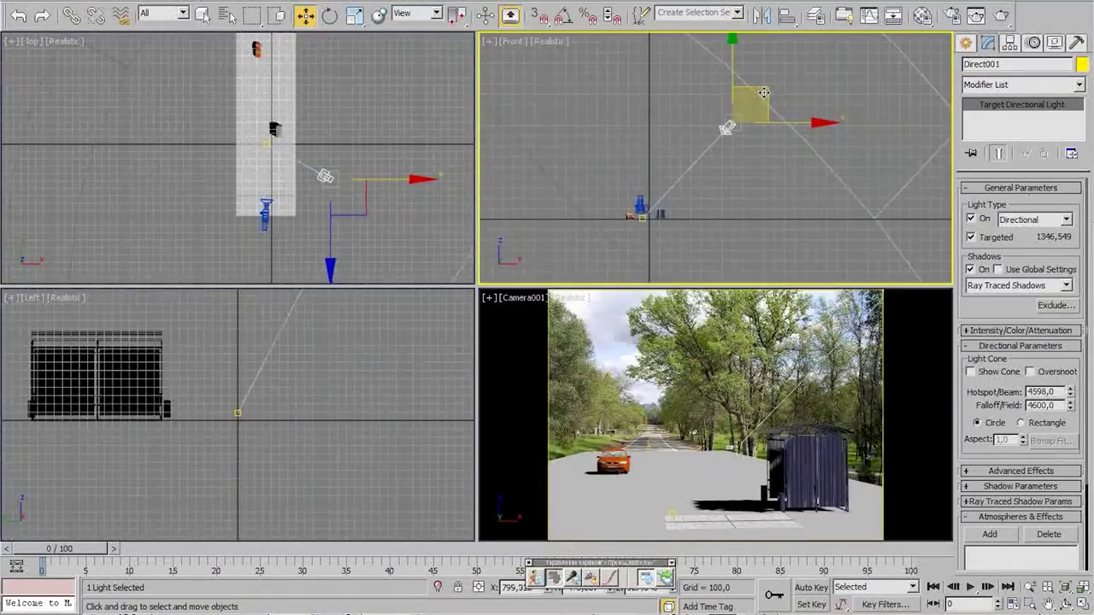
pyautogui.rightClick(627, 398)
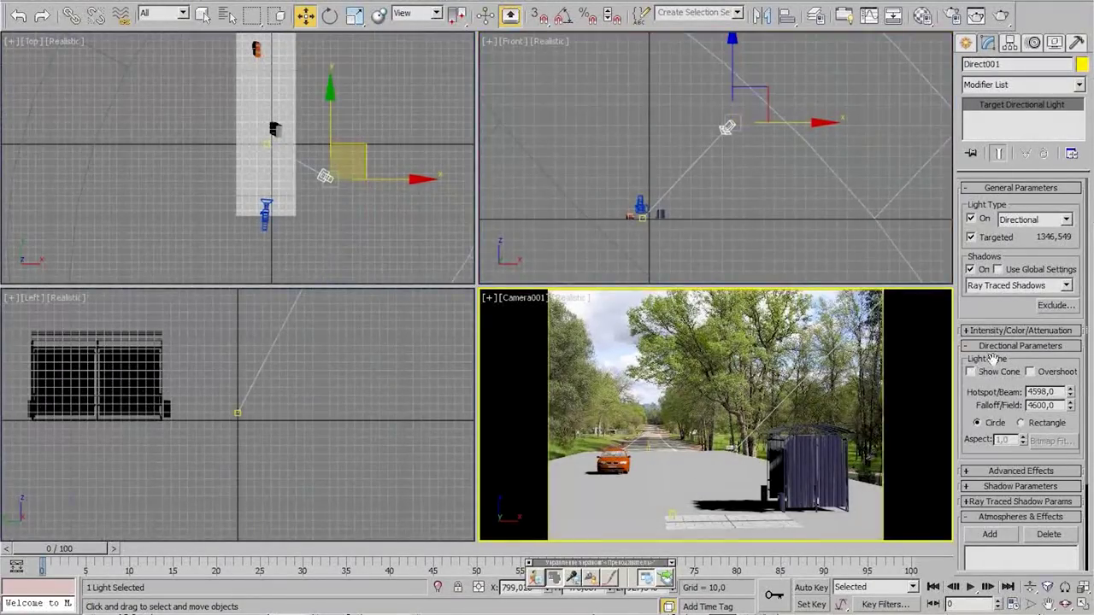
pyautogui.click(1025, 346)
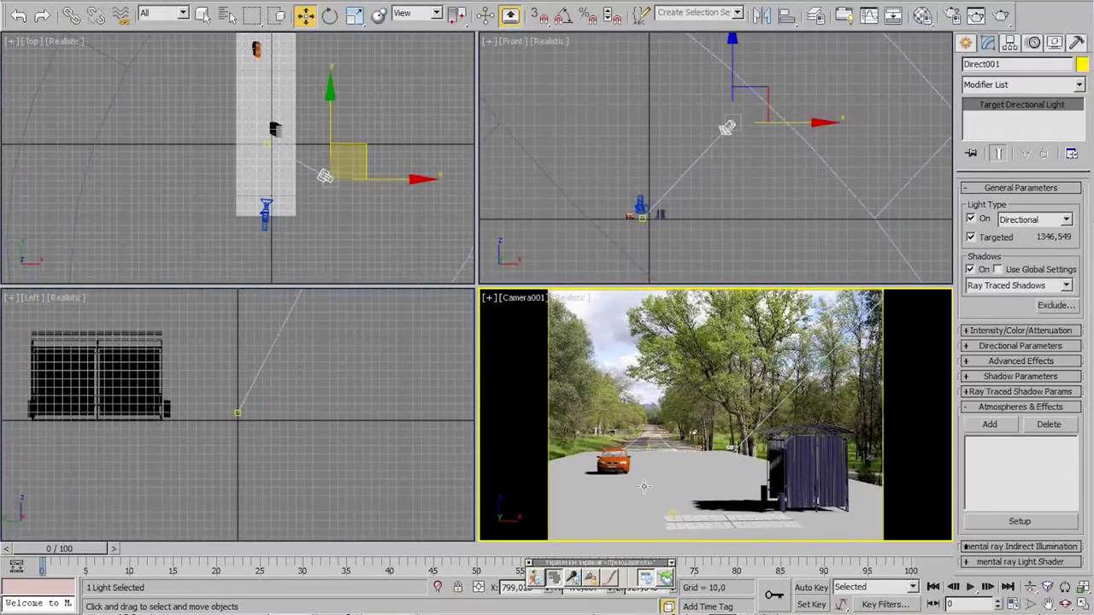
pyautogui.hotkey('shift', 'q')
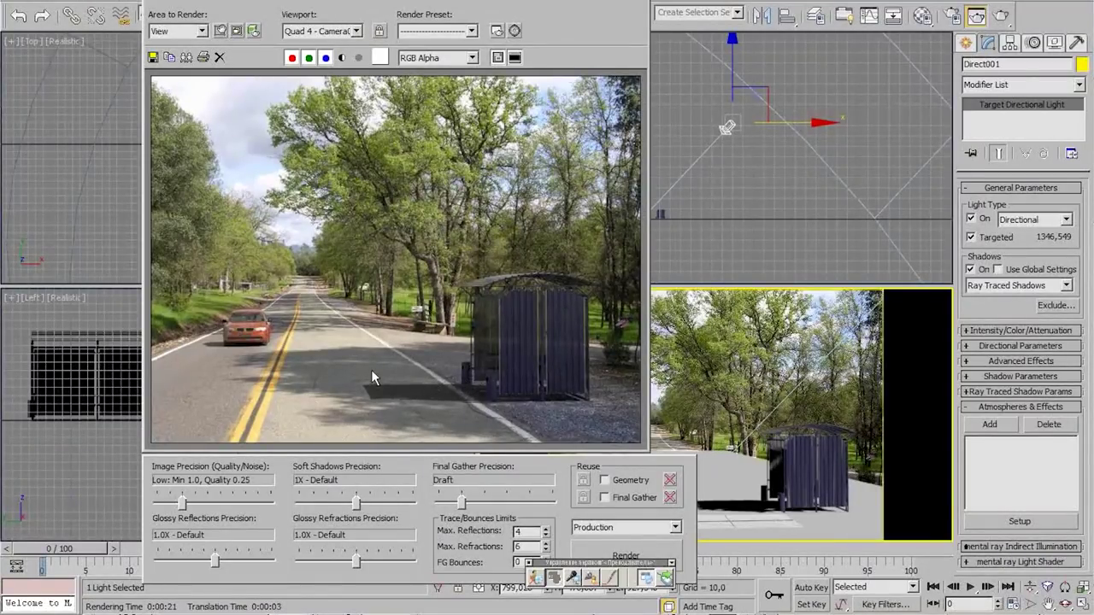
# Add a standard Skylight beside the road in the Top view
pyautogui.click(966, 44)
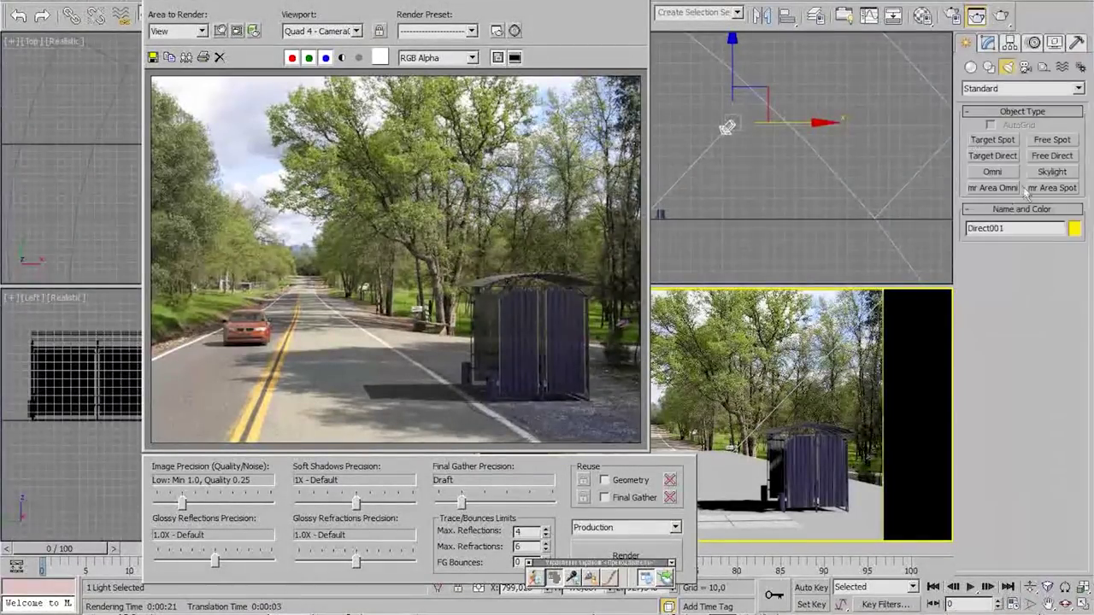
pyautogui.click(1052, 173)
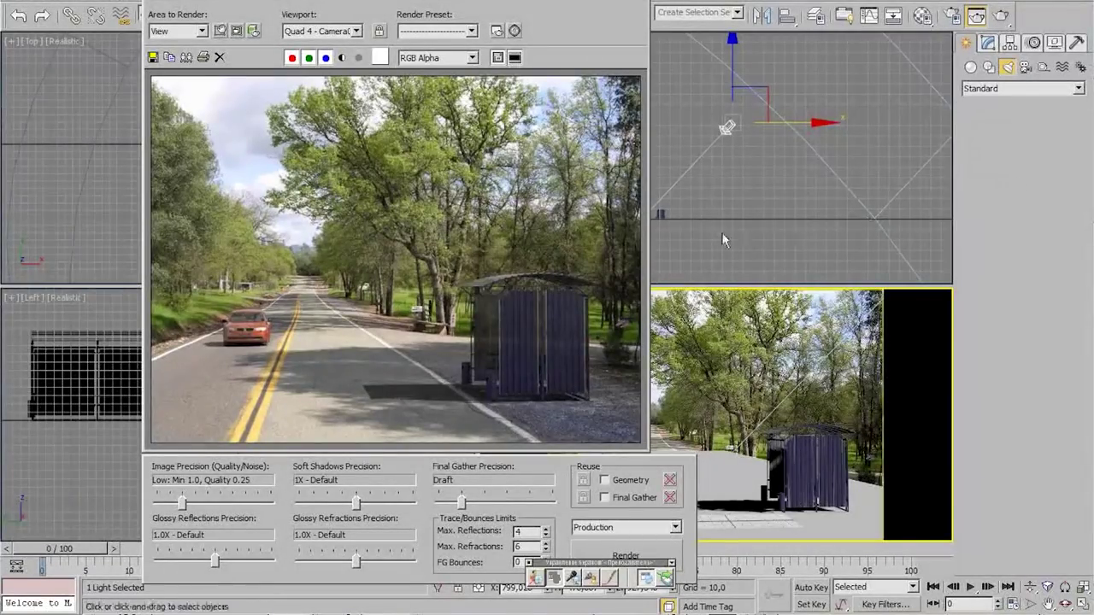
pyautogui.click(100, 177)
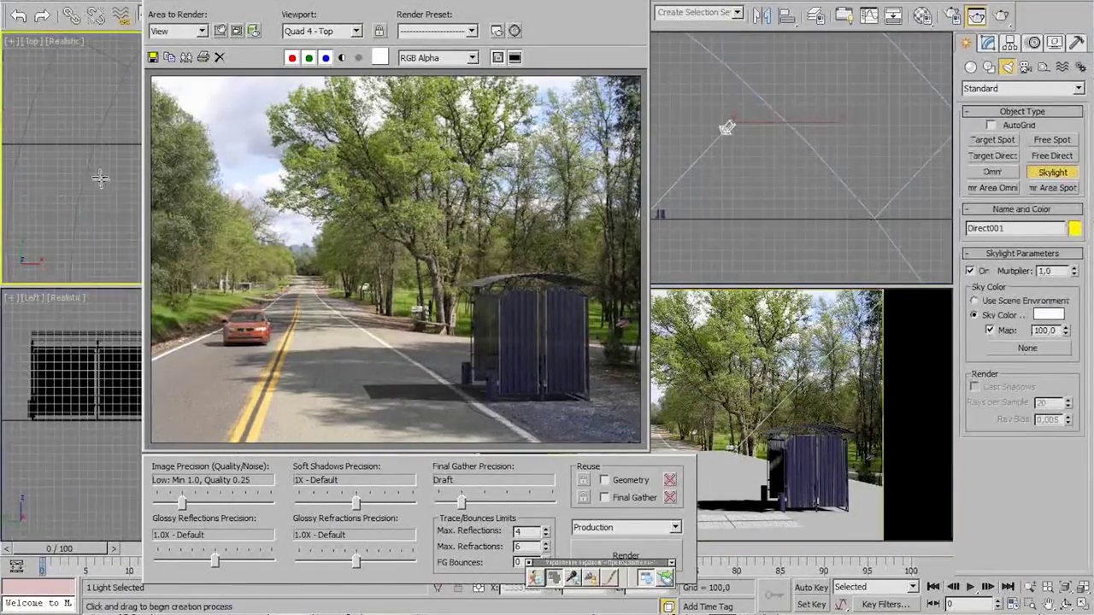
# Test-render the Camera001 view with the skylight, then close the rendered frame and reopen the Material Editor
pyautogui.rightClick(764, 386)
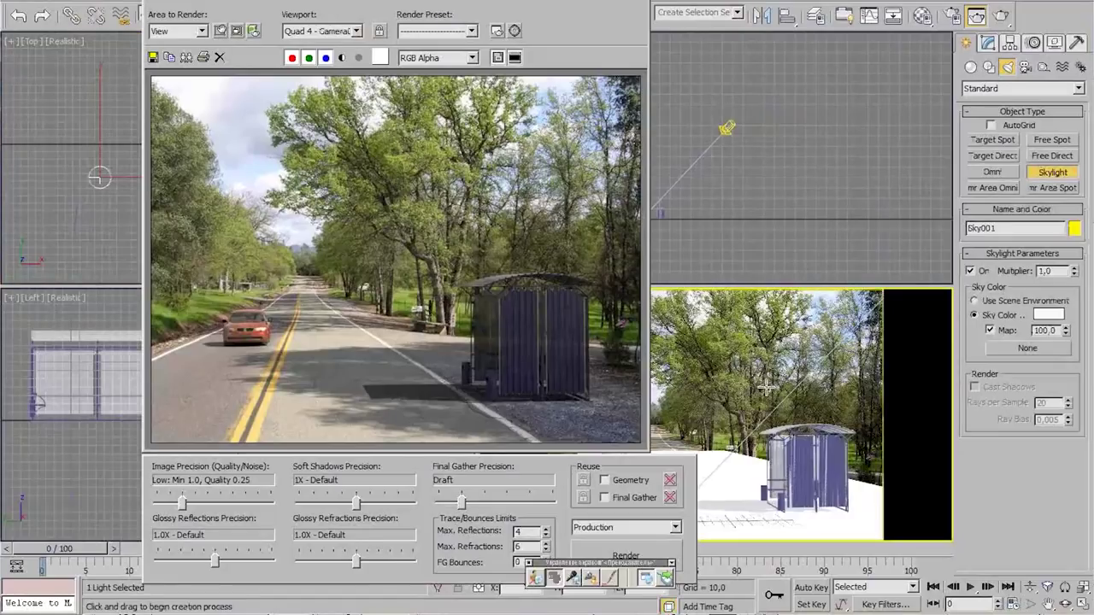
pyautogui.hotkey('shift', 'q')
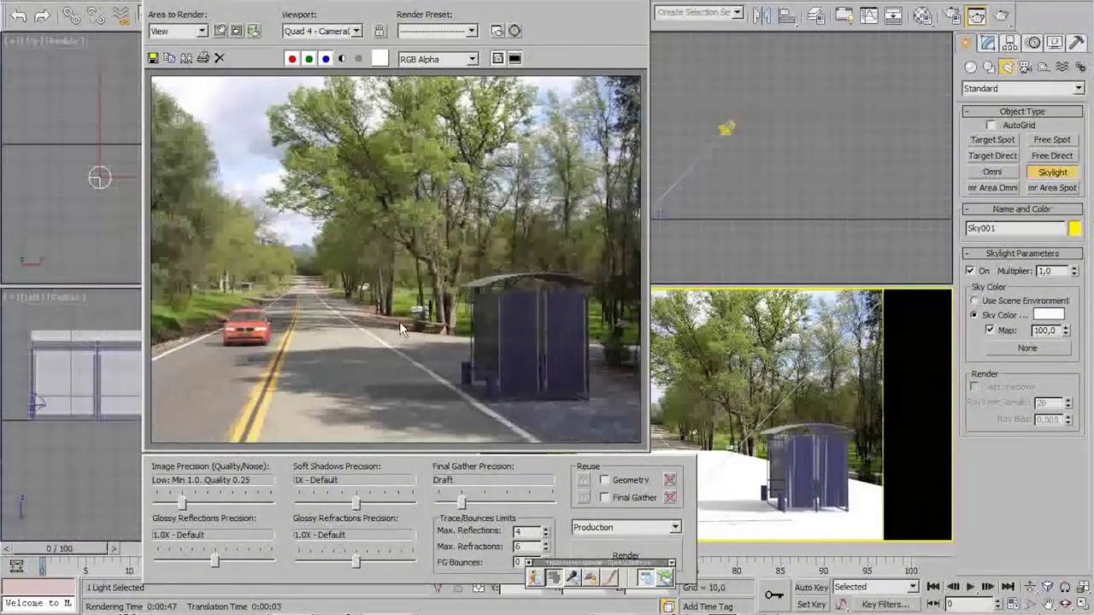
pyautogui.click(639, 3)
pyautogui.press('m')
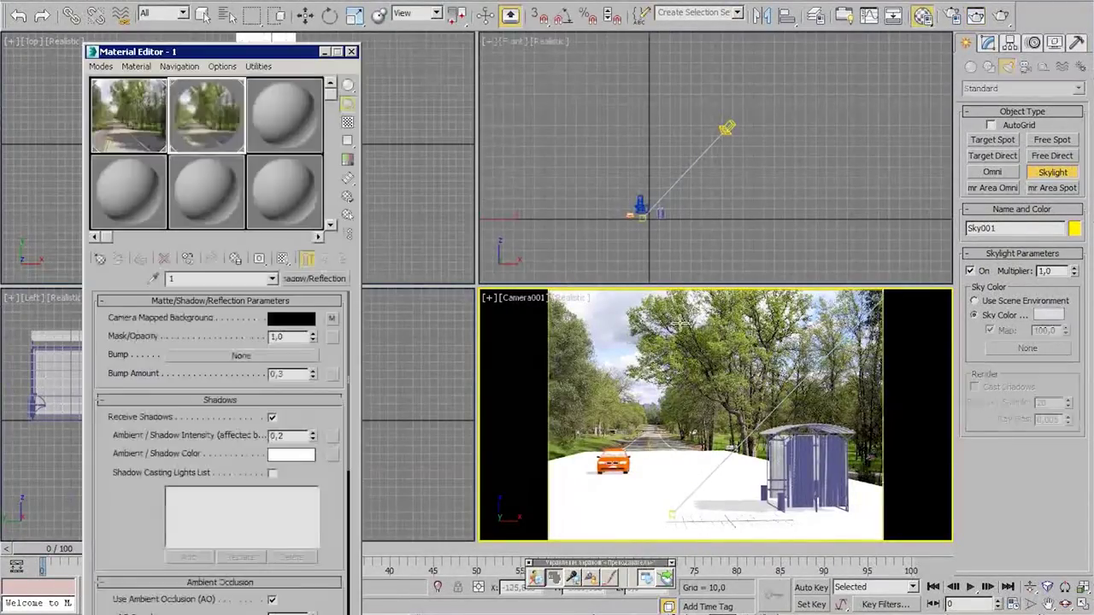
# Enable Receive Reflections in the ground plane's Matte/Shadow/Reflection material and check its Reflection Color and Glossiness settings
pyautogui.moveTo(249, 53); pyautogui.dragTo(664, 35)
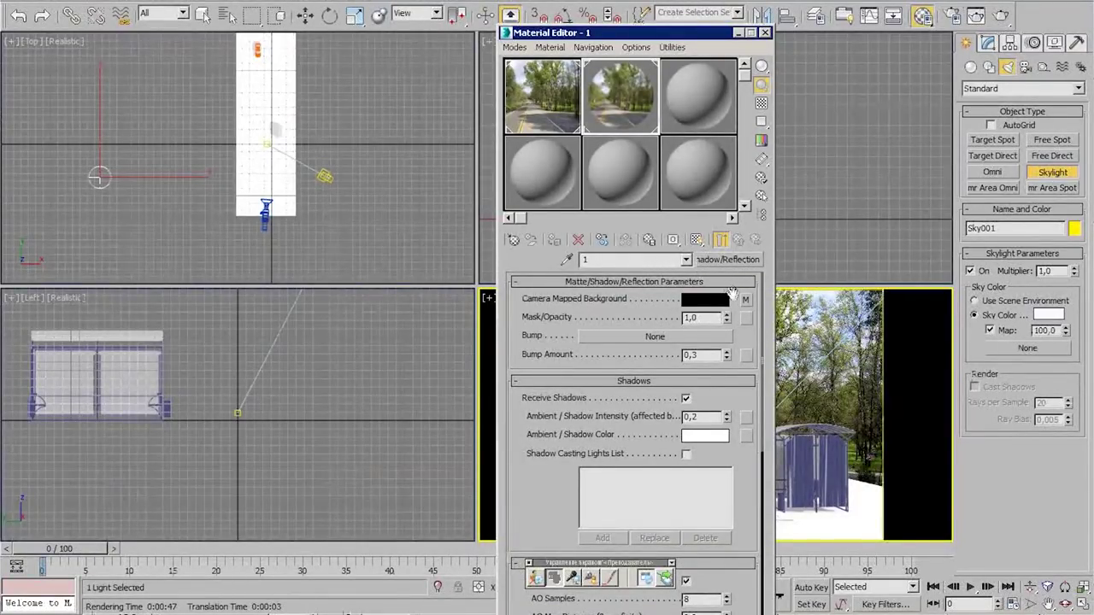
pyautogui.moveTo(735, 297); pyautogui.dragTo(734, 289)
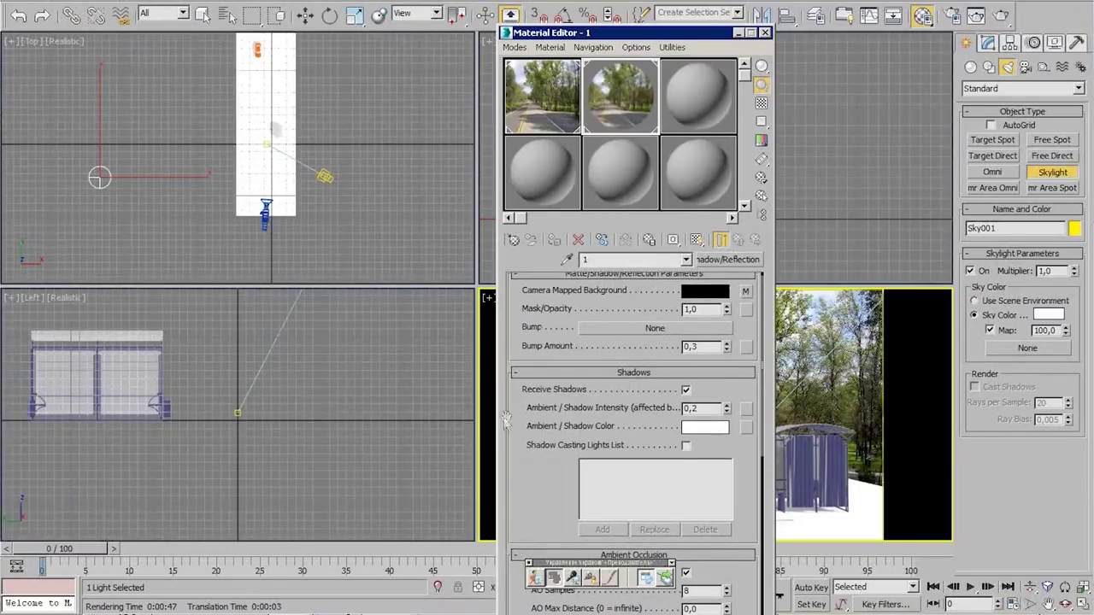
pyautogui.moveTo(522, 406); pyautogui.dragTo(530, 205)
pyautogui.moveTo(598, 436); pyautogui.dragTo(631, 386)
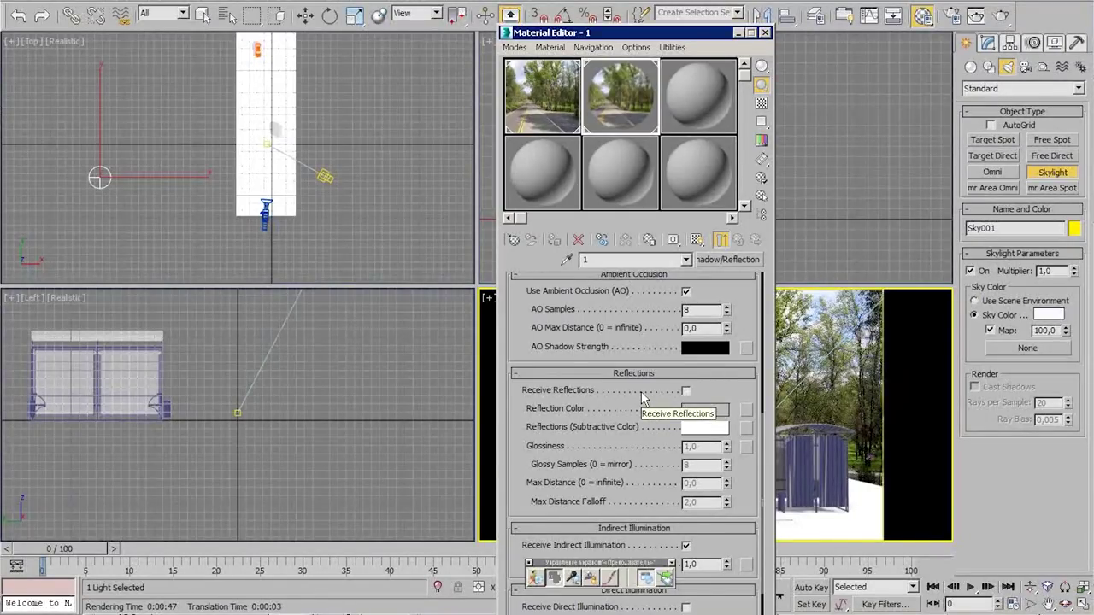
pyautogui.click(977, 16)
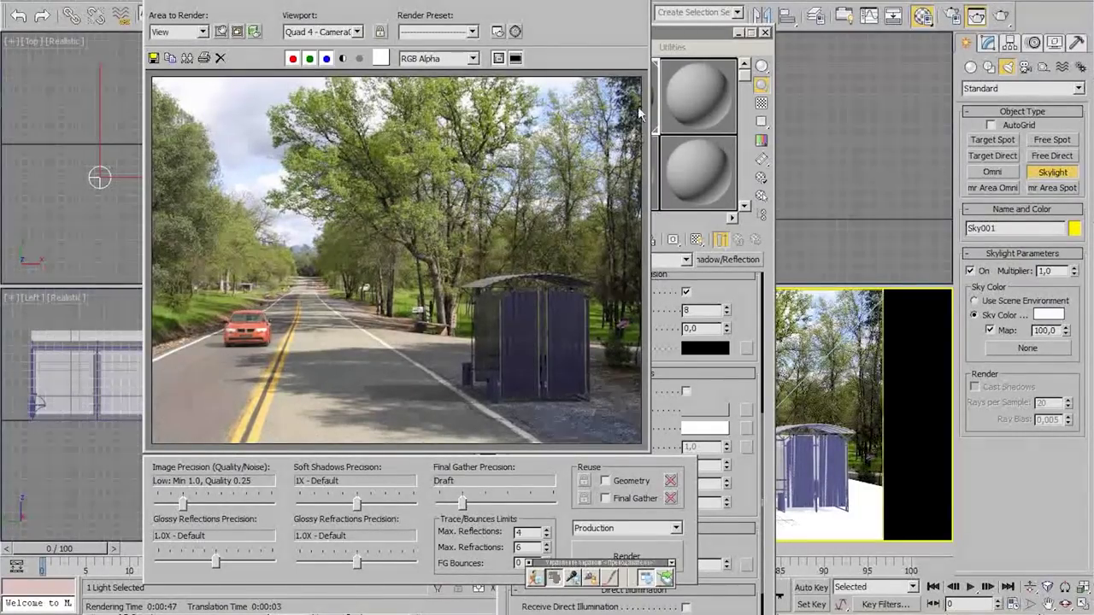
pyautogui.click(617, 2)
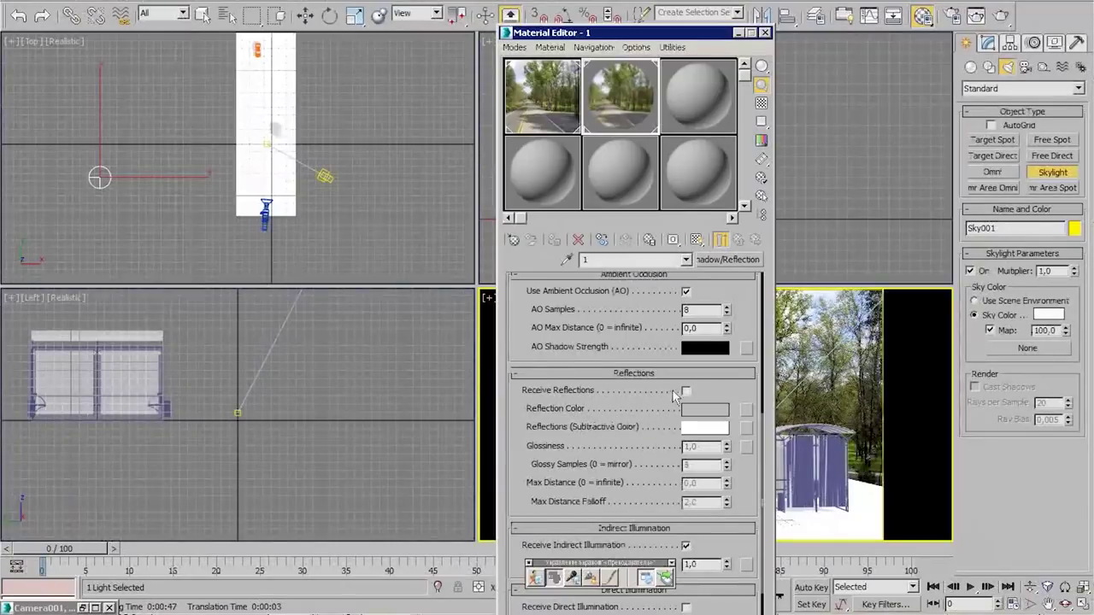
pyautogui.click(686, 391)
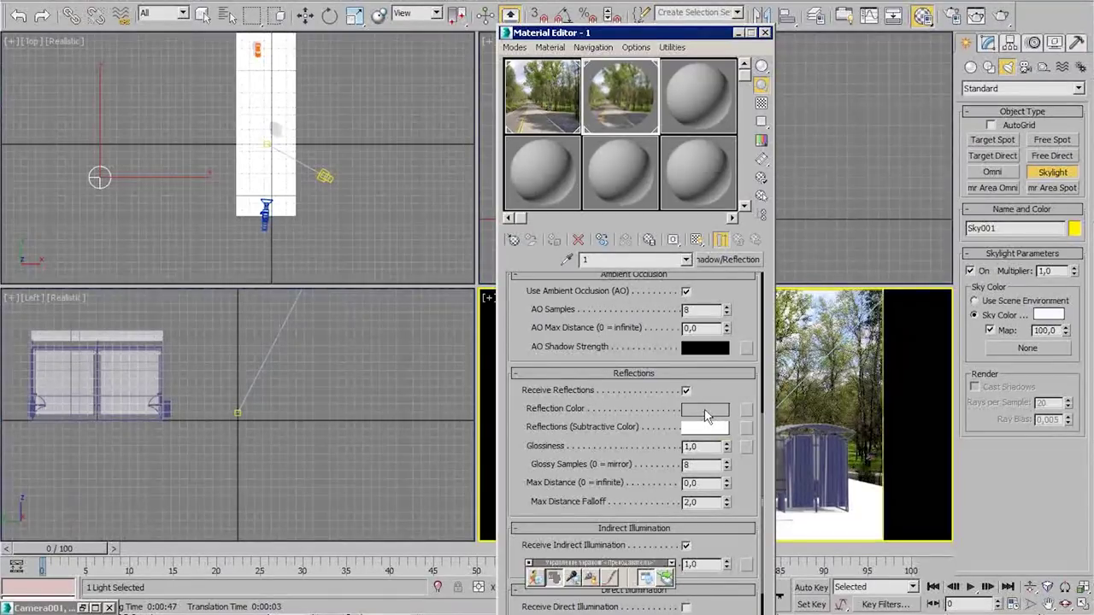
pyautogui.click(705, 415)
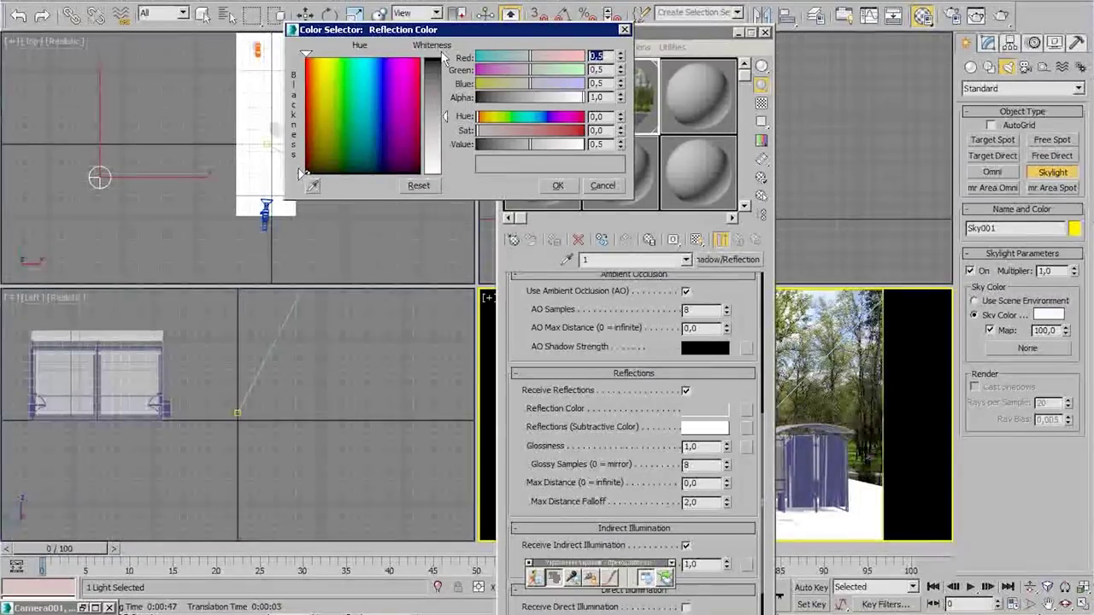
pyautogui.click(610, 184)
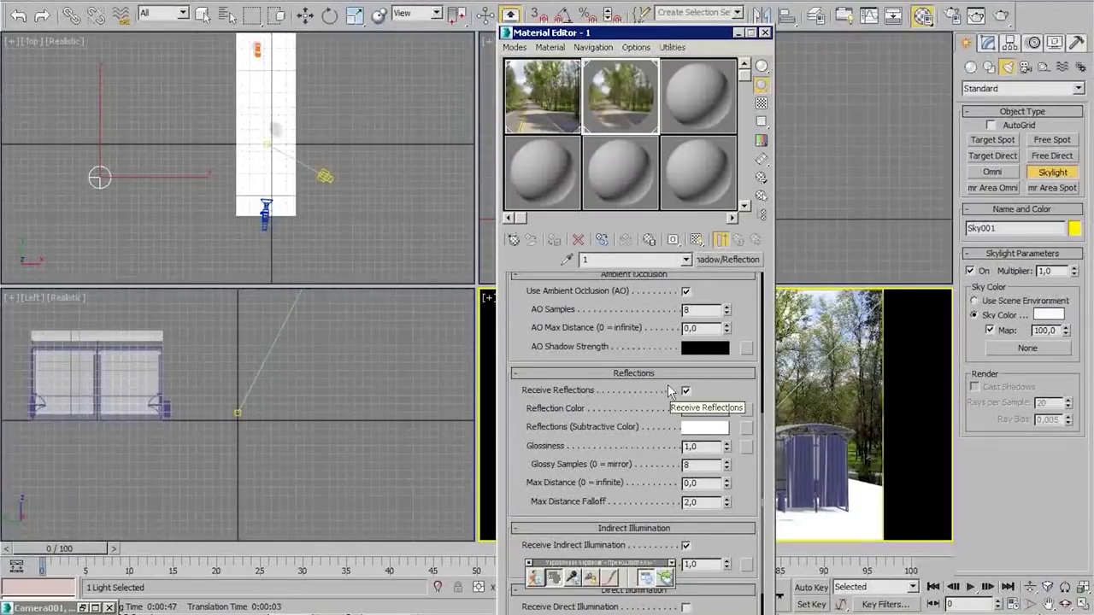
pyautogui.doubleClick(690, 446)
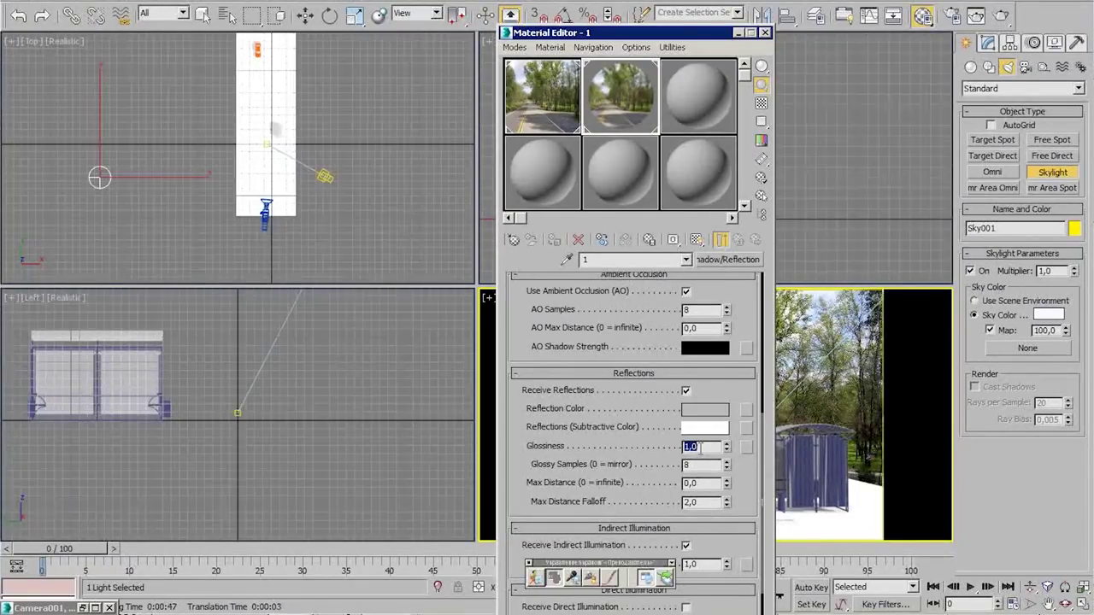
pyautogui.click(700, 447)
# Test-render the Camera001 view with ground reflections on and accept the antivirus prompt about breaking network connections
pyautogui.click(836, 430)
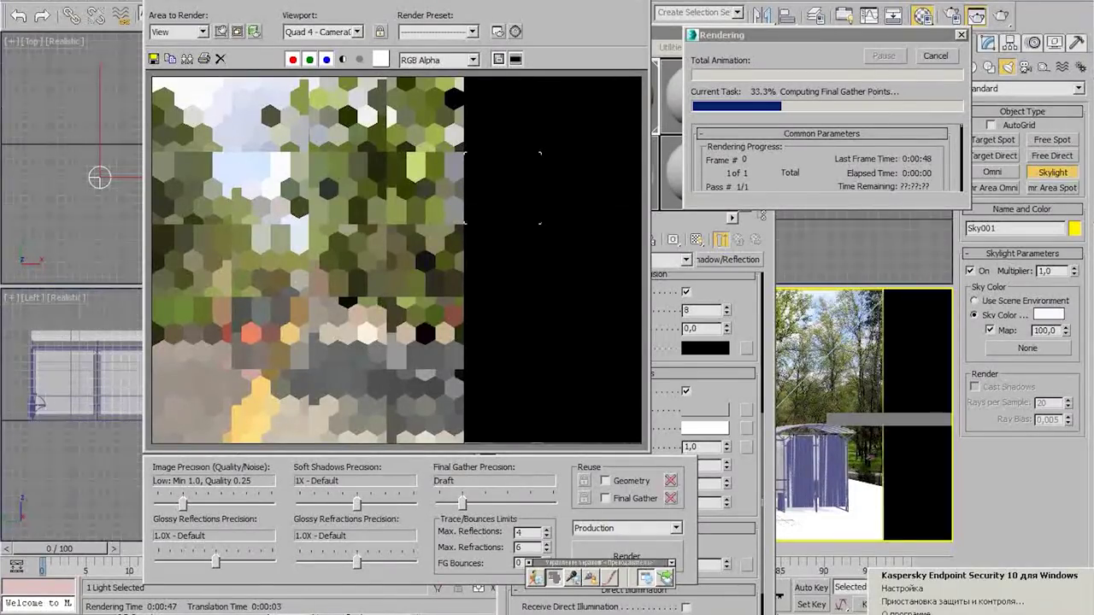
pyautogui.press('Escape')
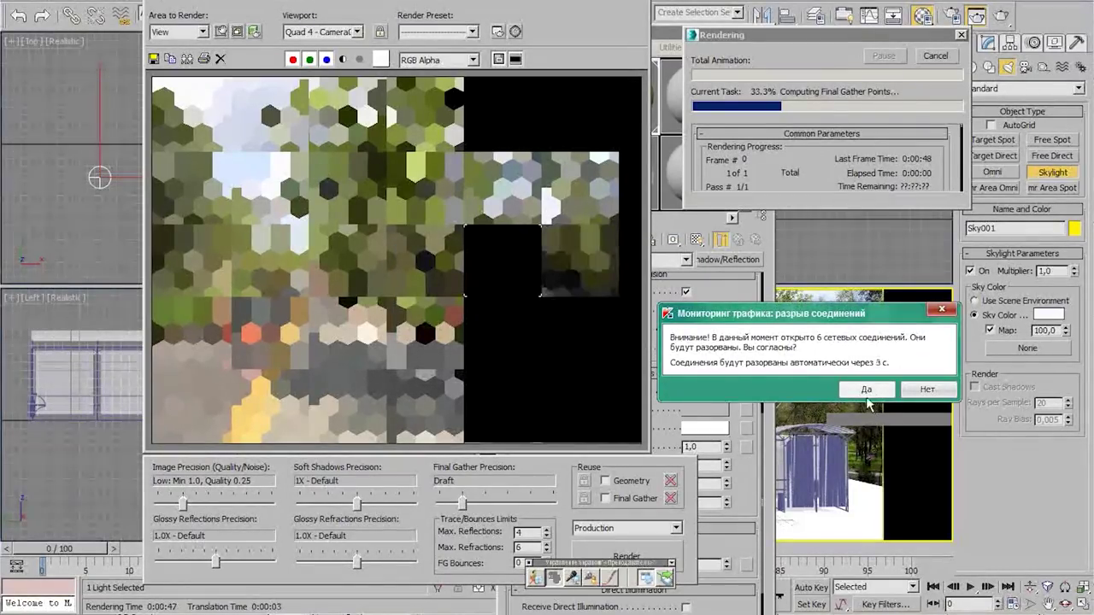
pyautogui.click(865, 391)
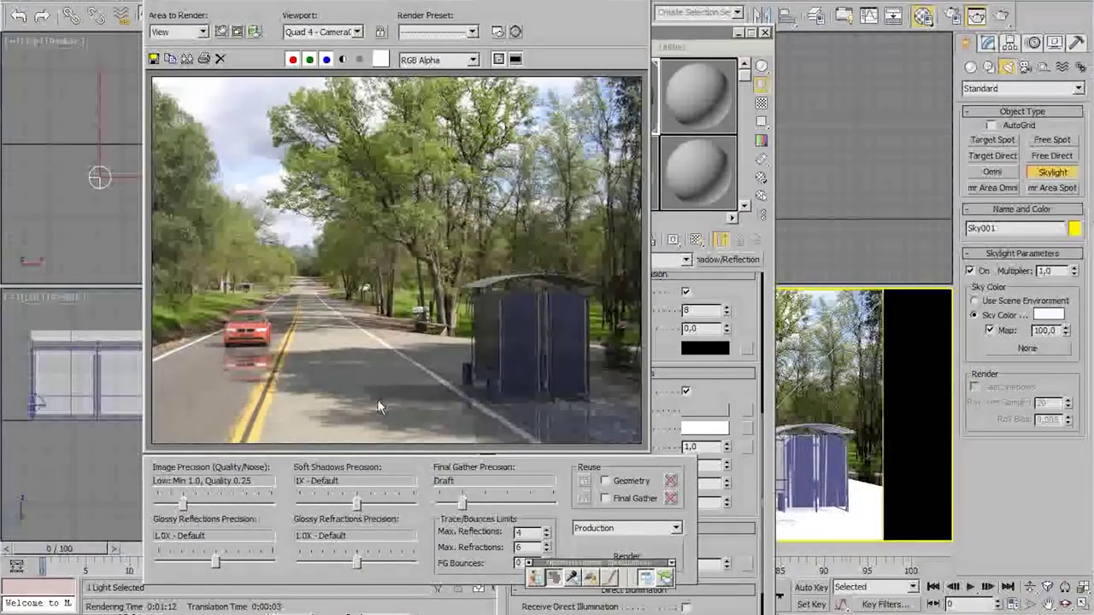
# Set the ground material's reflection Glossiness to 0,6, test-render the Camera001 view, and close the rendered frame and Material Editor
pyautogui.click(725, 388)
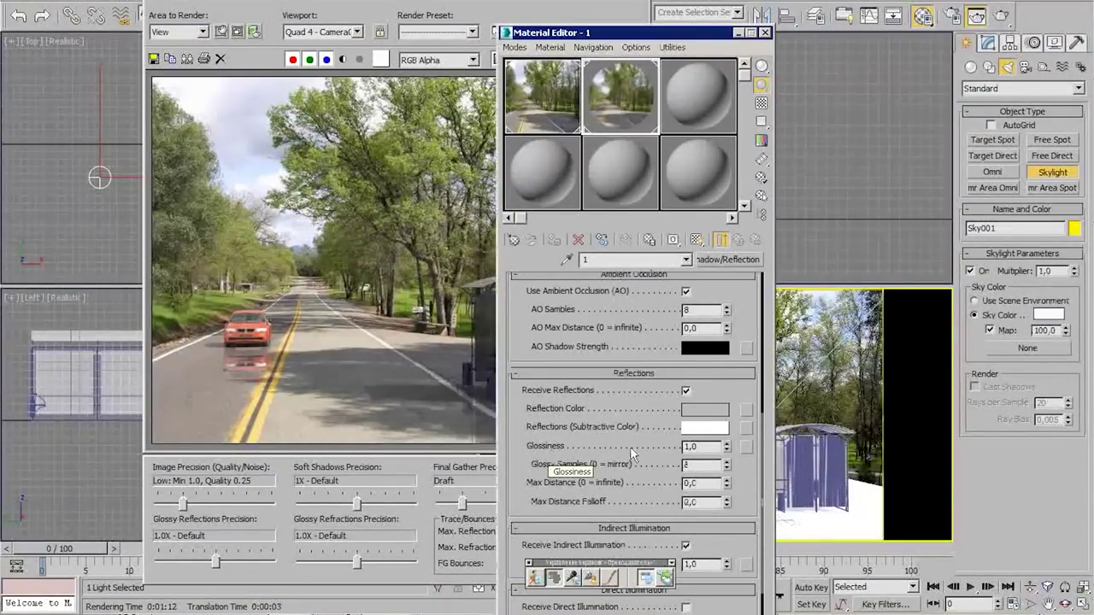
pyautogui.doubleClick(690, 446)
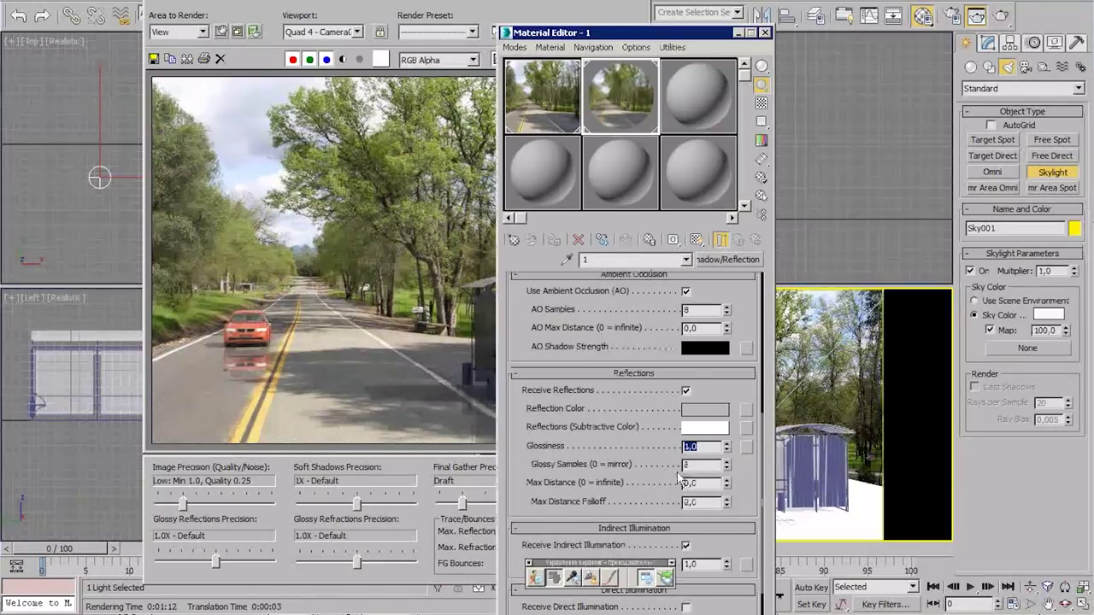
pyautogui.write(',6')
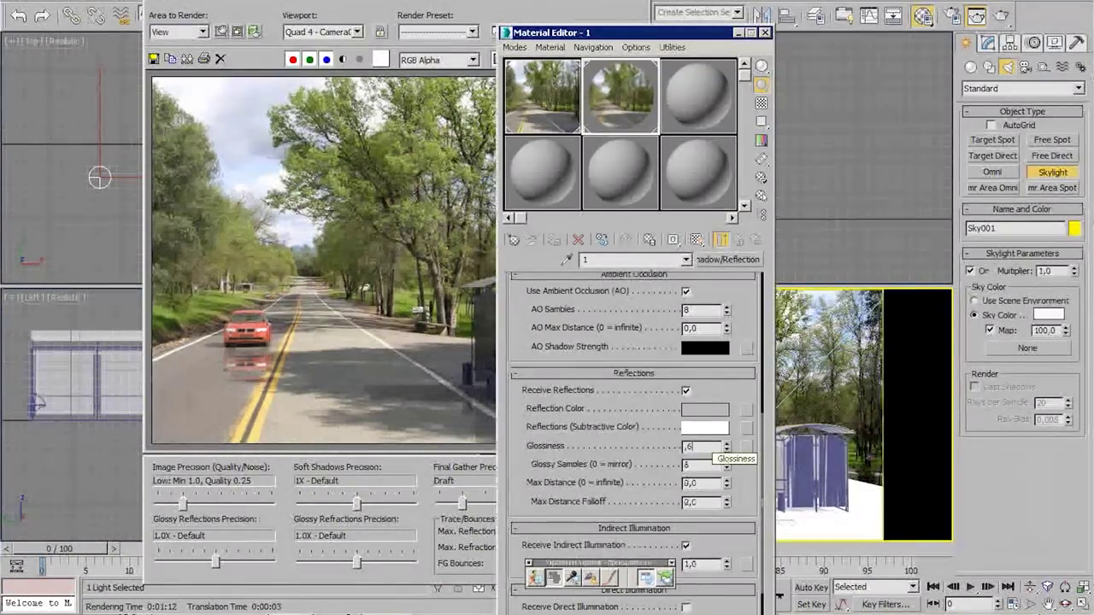
pyautogui.press('Return')
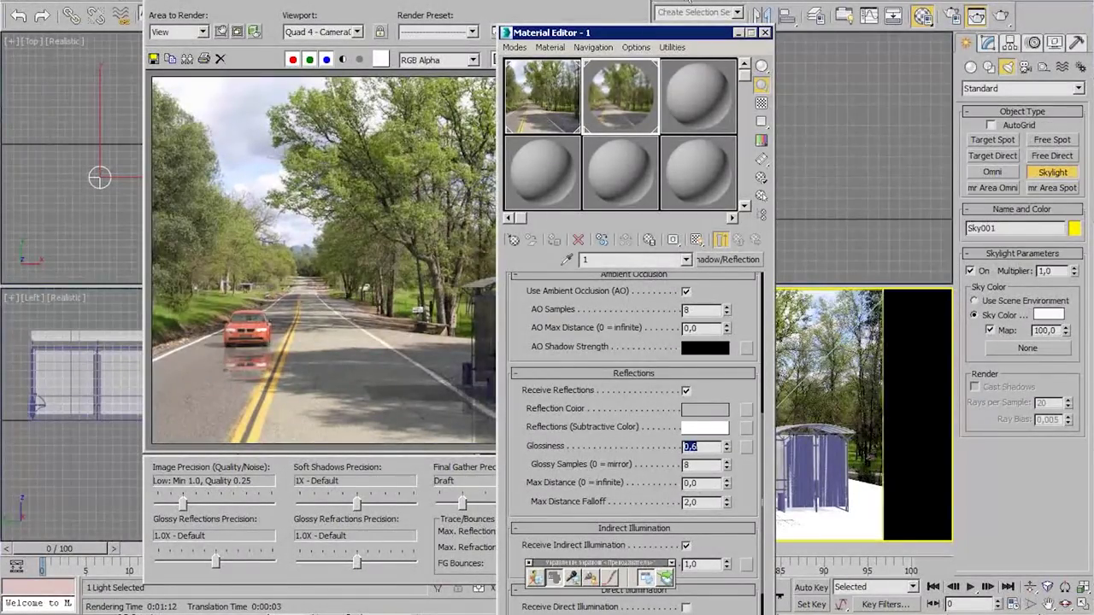
pyautogui.hotkey('shift', 'q')
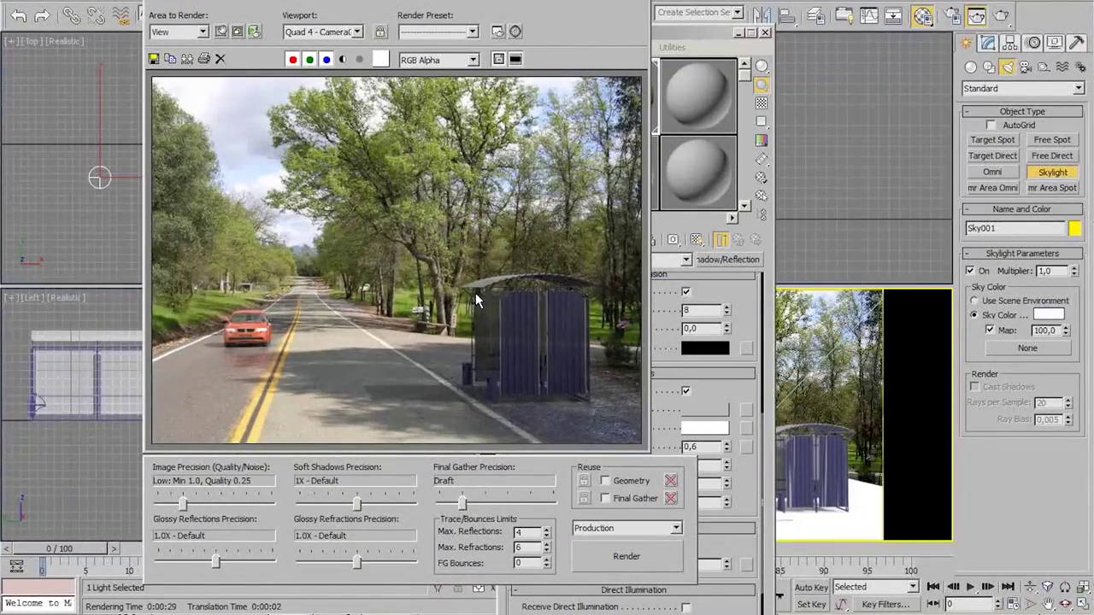
pyautogui.hotkey('shift', 'q')
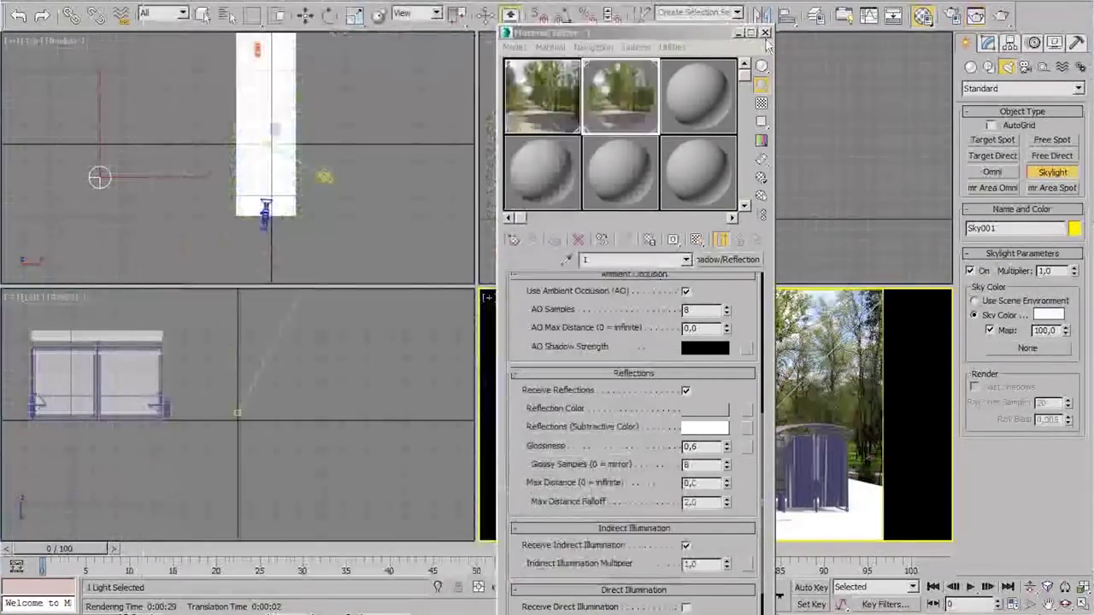
pyautogui.click(765, 32)
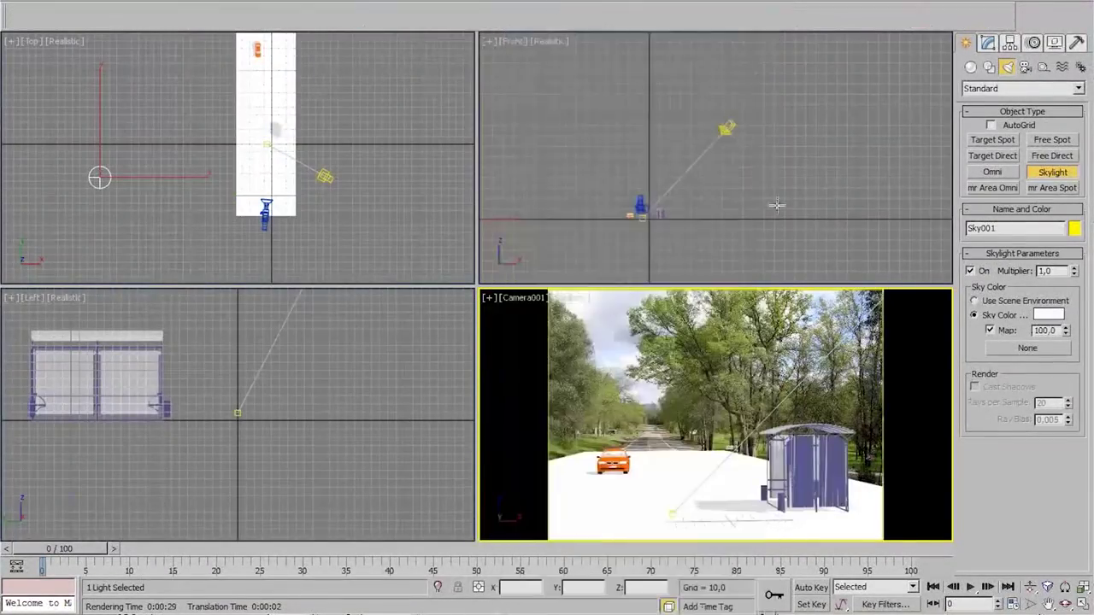
# Select the narrow ground plane under the car and bus stop and delete it
pyautogui.press('w')
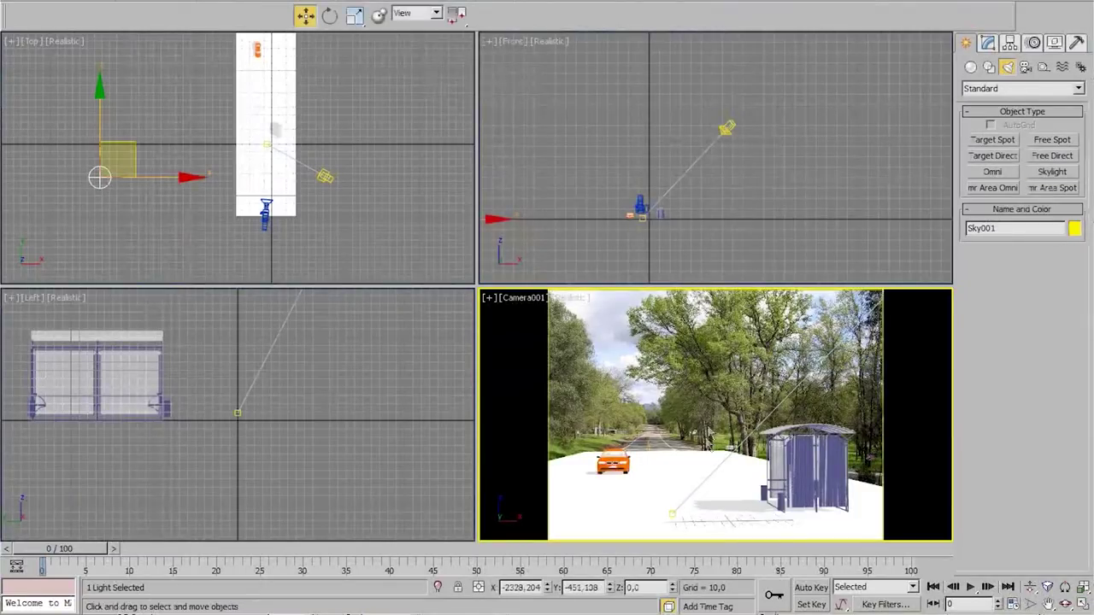
pyautogui.click(694, 456)
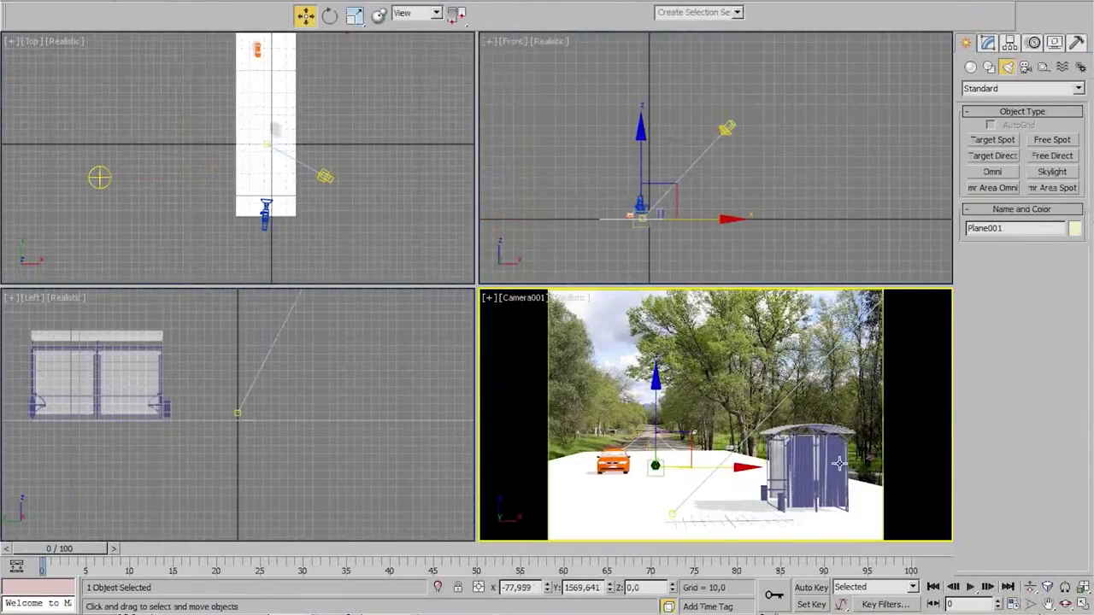
pyautogui.press('Delete')
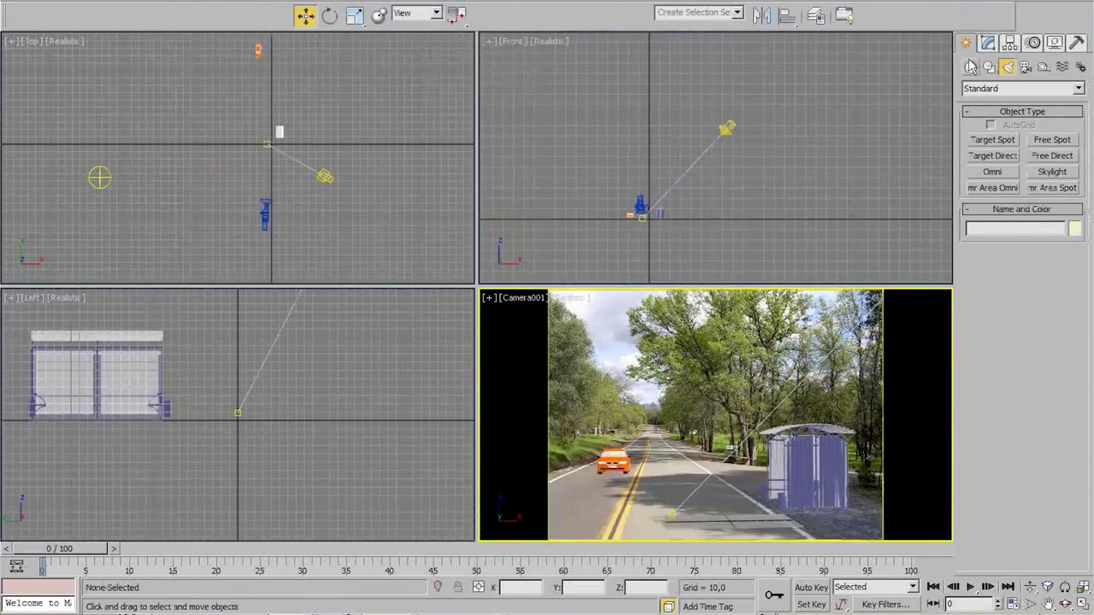
# Draw a wider ground plane about 2216 long and 1388 wide under the car and bus stop in the Top view
pyautogui.click(970, 67)
pyautogui.click(1052, 205)
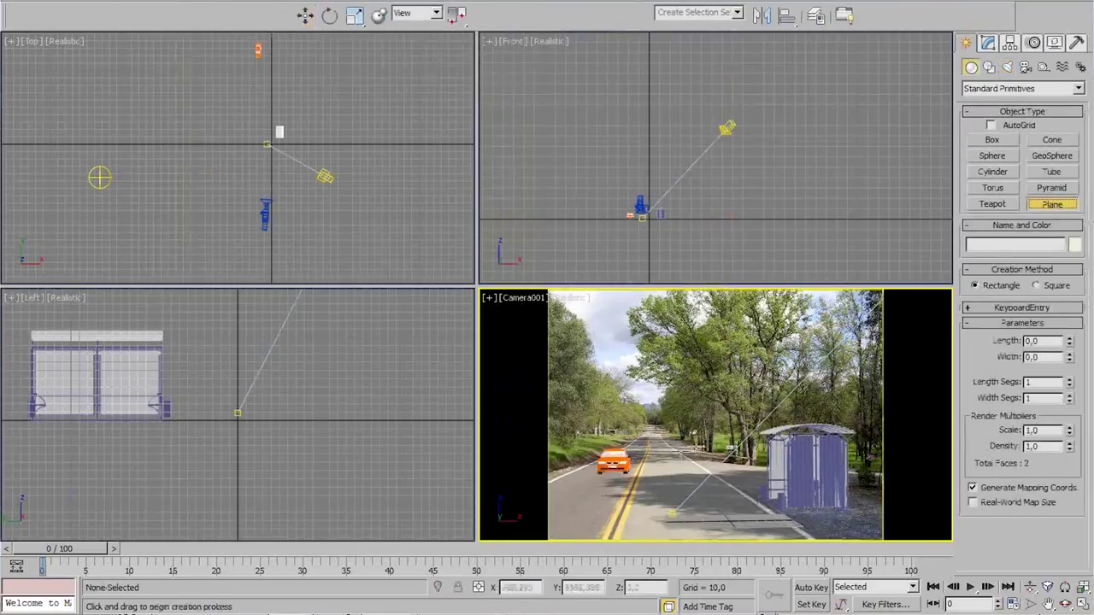
pyautogui.click(577, 435)
pyautogui.moveTo(578, 436); pyautogui.dragTo(980, 546)
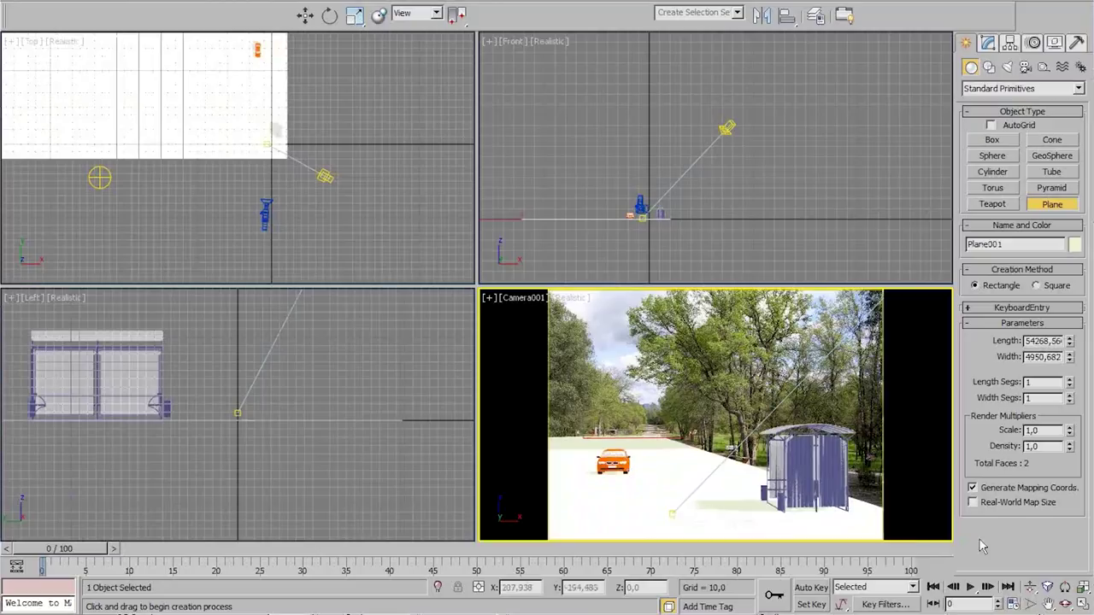
pyautogui.rightClick(251, 188)
pyautogui.moveTo(251, 188); pyautogui.dragTo(224, 198, button='middle')
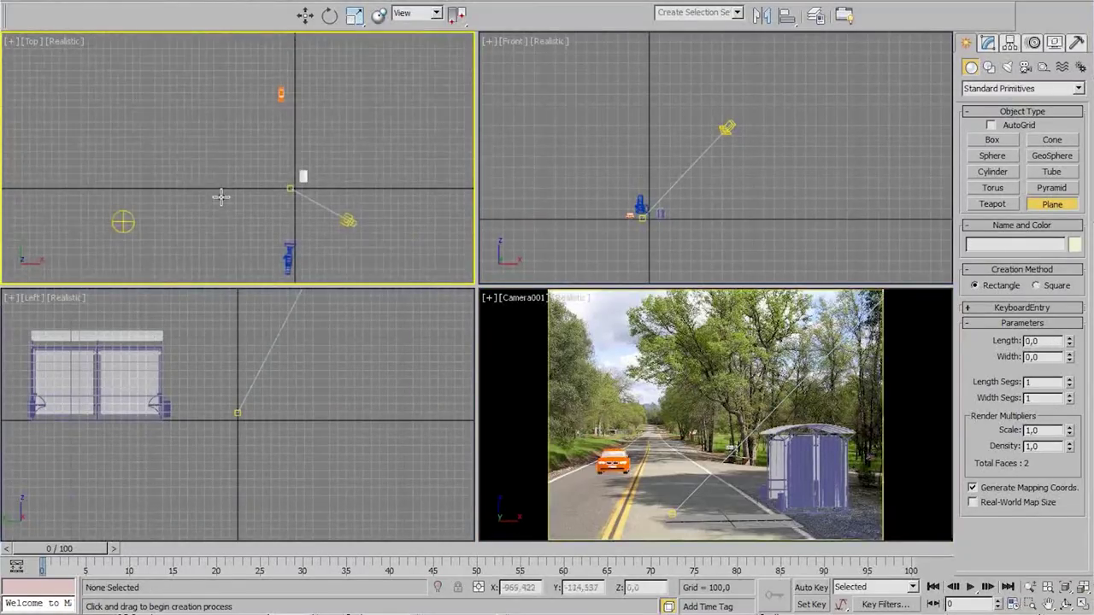
pyautogui.moveTo(236, 66); pyautogui.dragTo(339, 227)
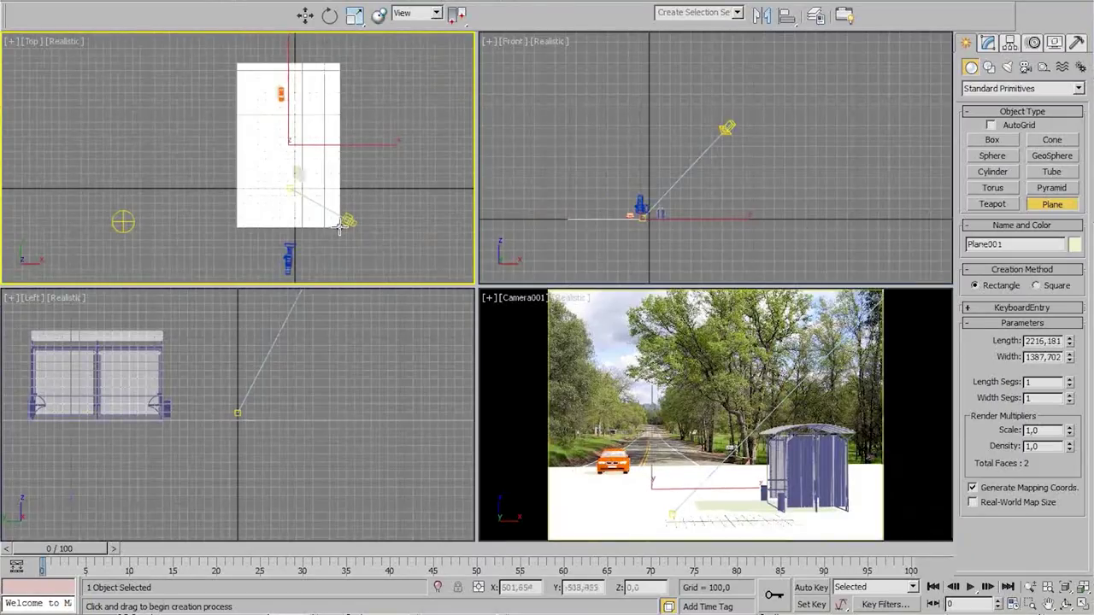
pyautogui.rightClick(647, 452)
pyautogui.press('w')
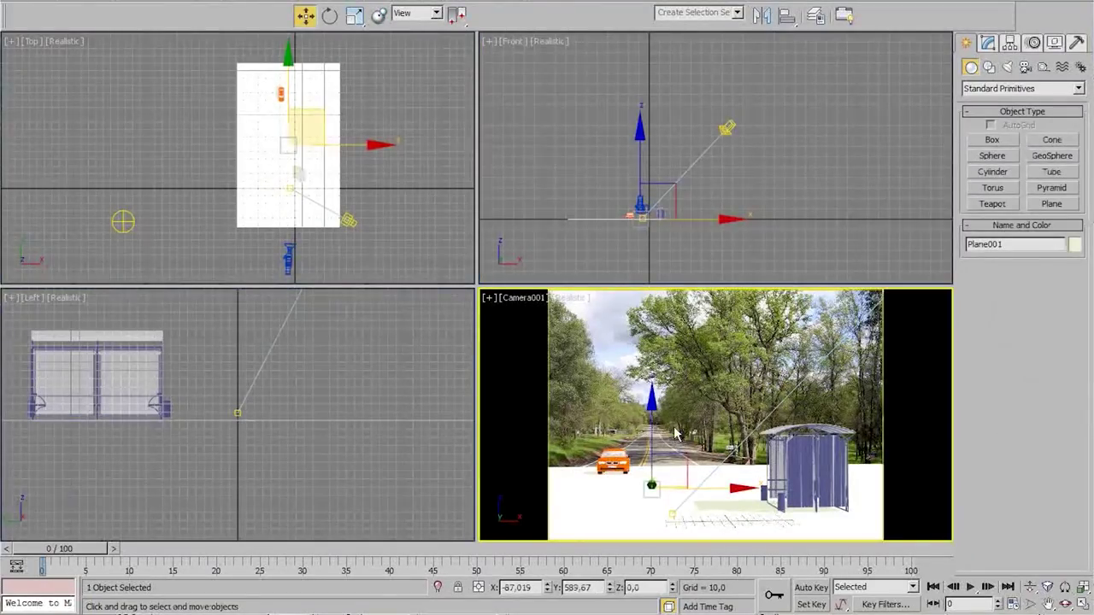
# Assign the existing Matte/Shadow/Reflection material to the new ground plane, then test-render the Camera001 view
pyautogui.press('m')
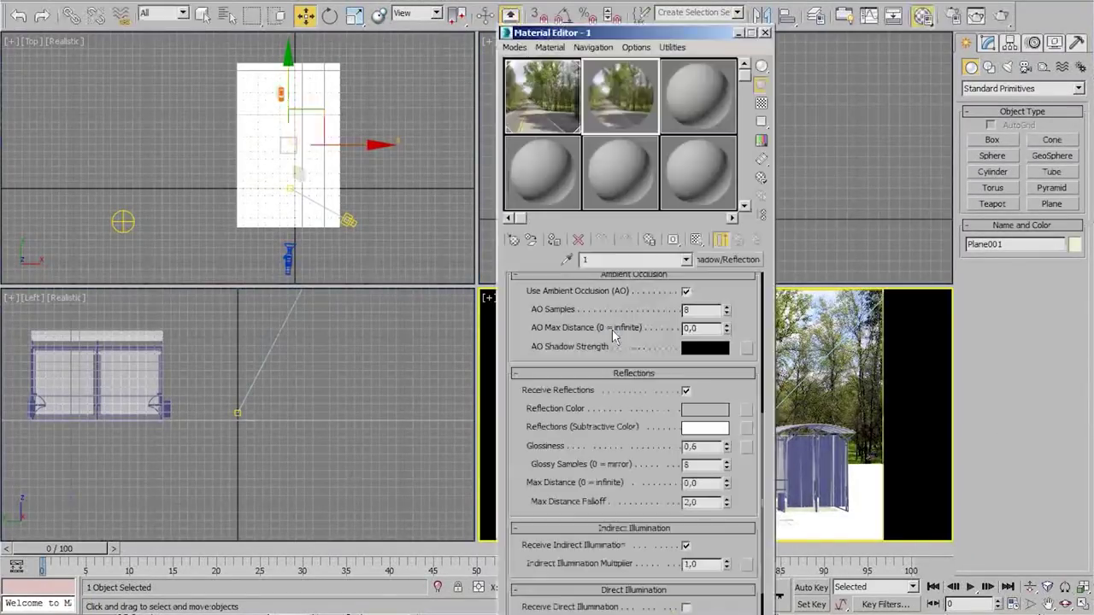
pyautogui.moveTo(639, 33); pyautogui.dragTo(167, 88)
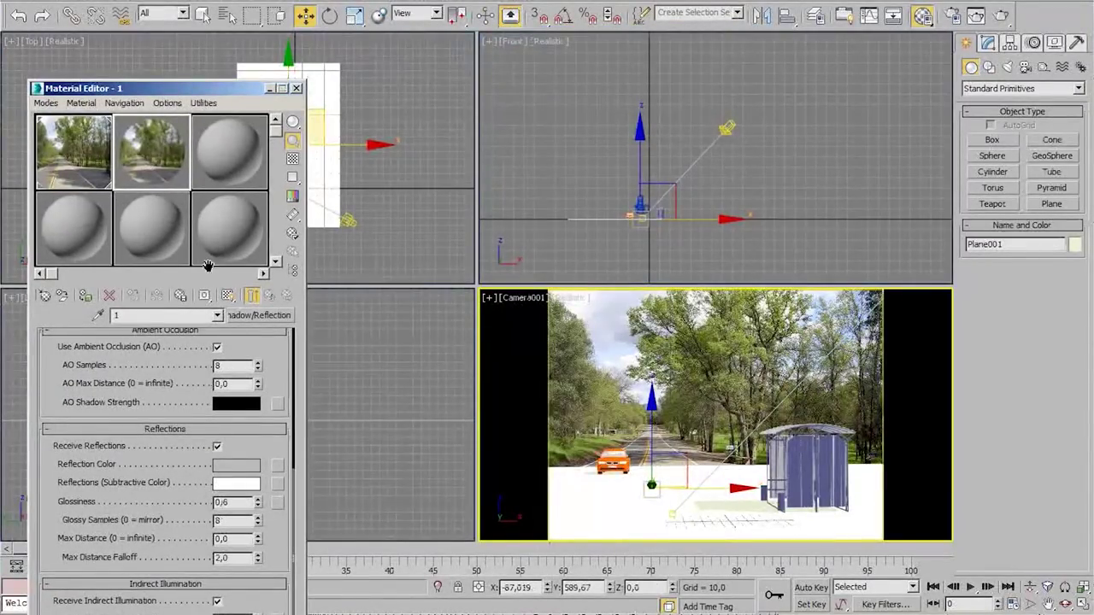
pyautogui.scroll(5, 282, 462)
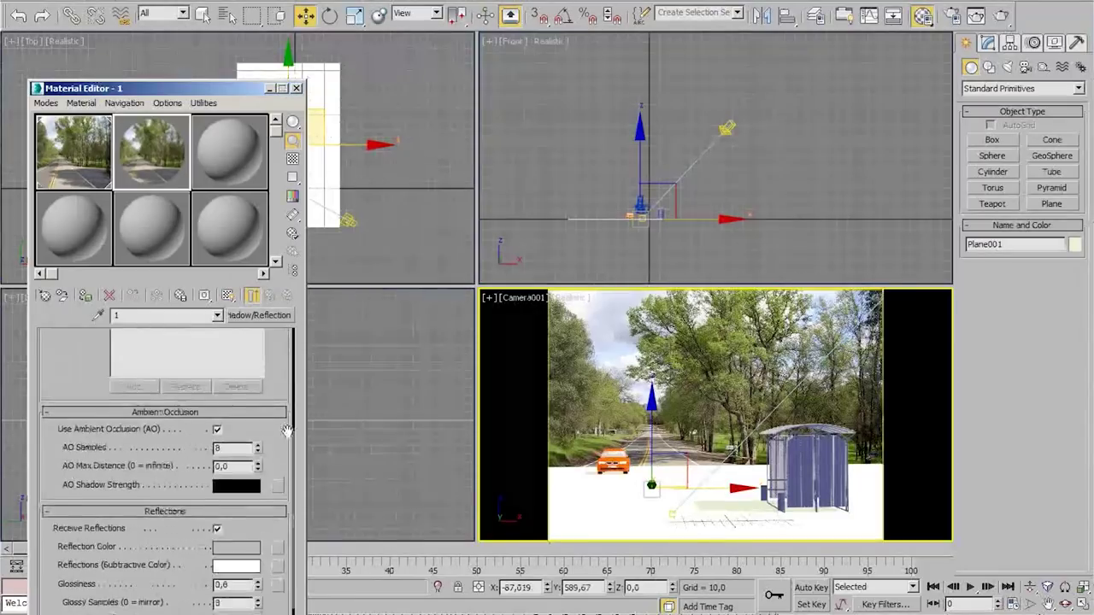
pyautogui.scroll(1, 281, 462)
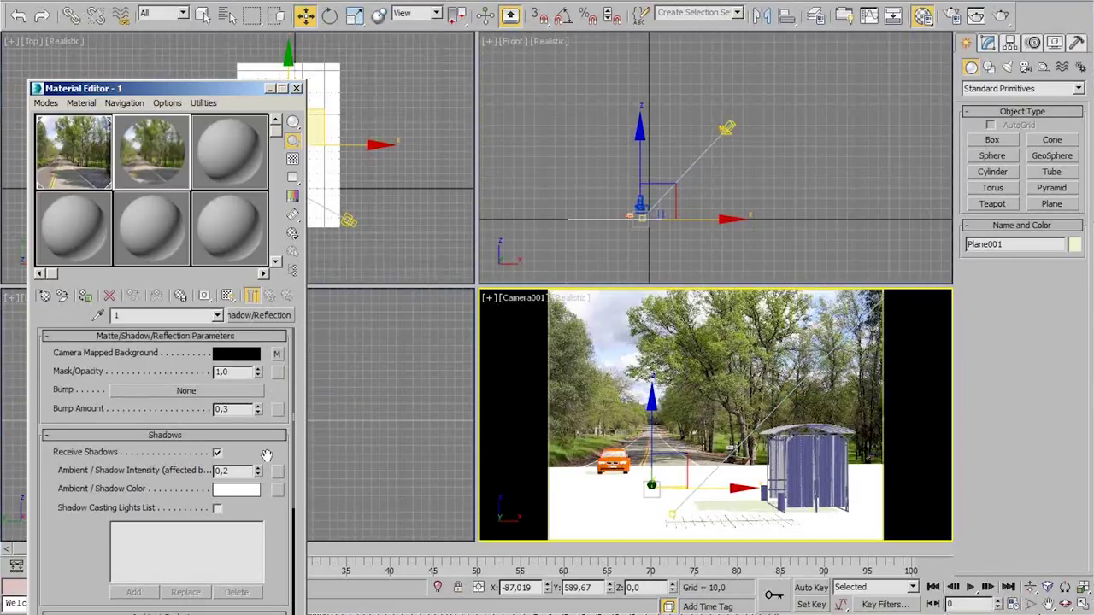
pyautogui.scroll(-8, 267, 455)
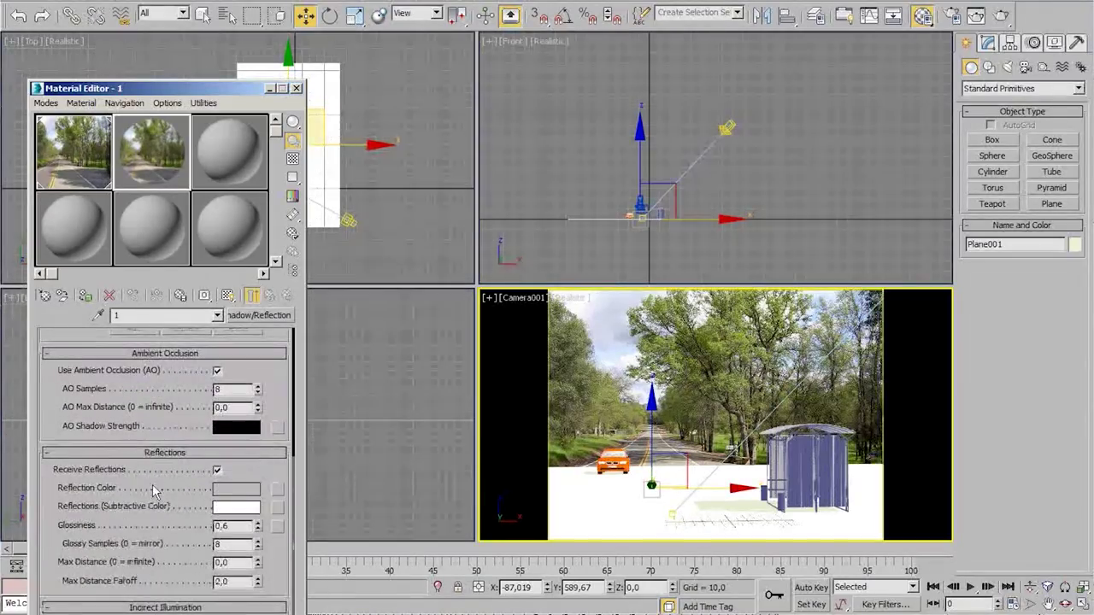
pyautogui.scroll(-1, 154, 489)
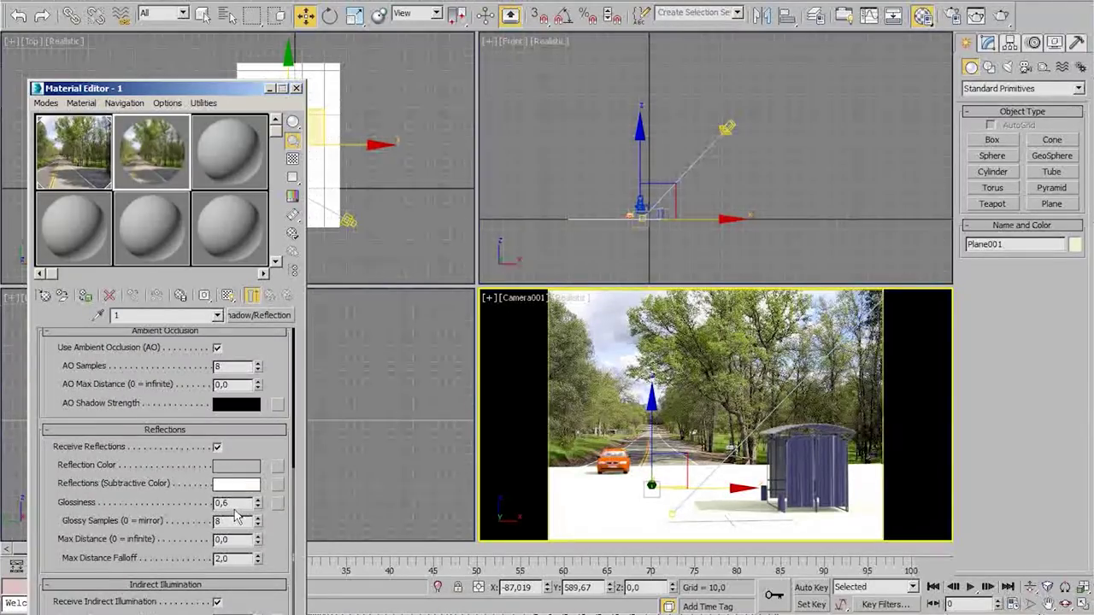
pyautogui.click(297, 91)
pyautogui.press('m')
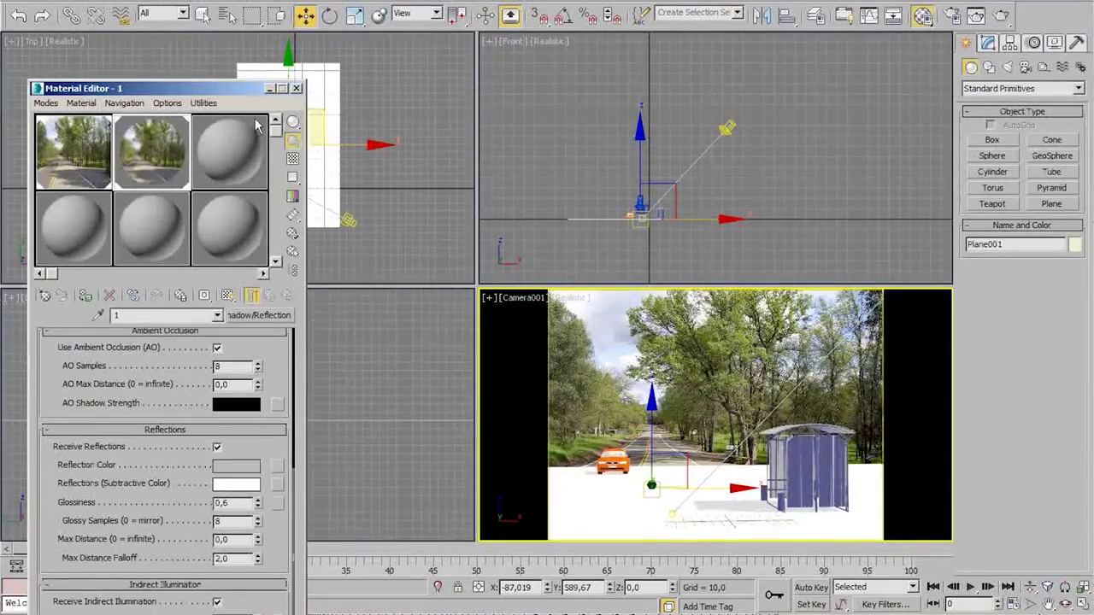
pyautogui.click(296, 89)
pyautogui.hotkey('shift', 'q')
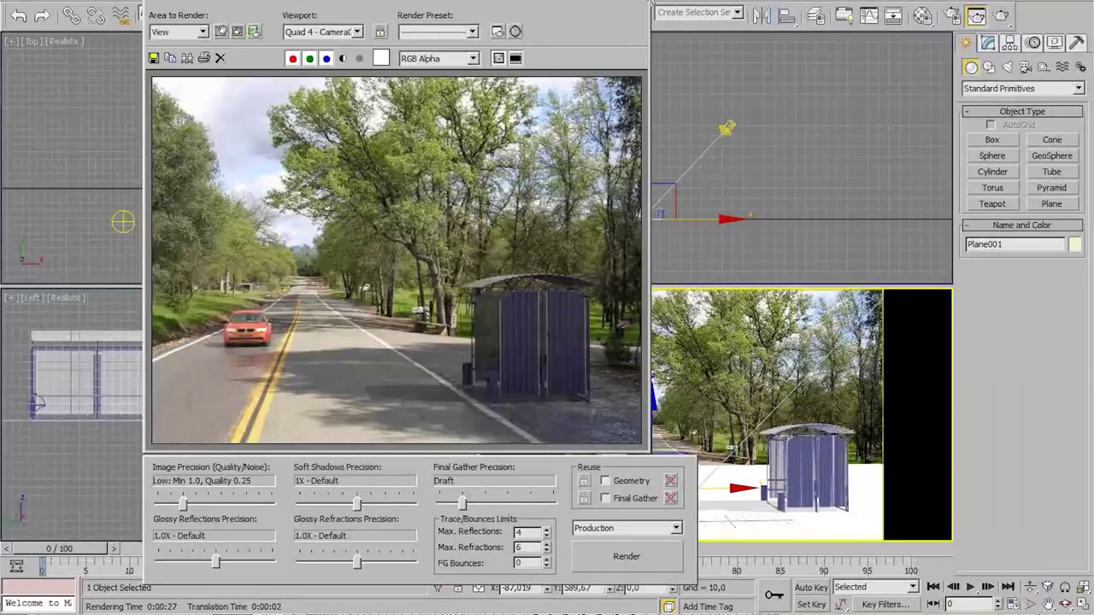
# Close the rendered frame and examine the ground plane, car and bus stop in the Top, Left and Front views
pyautogui.click(647, 4)
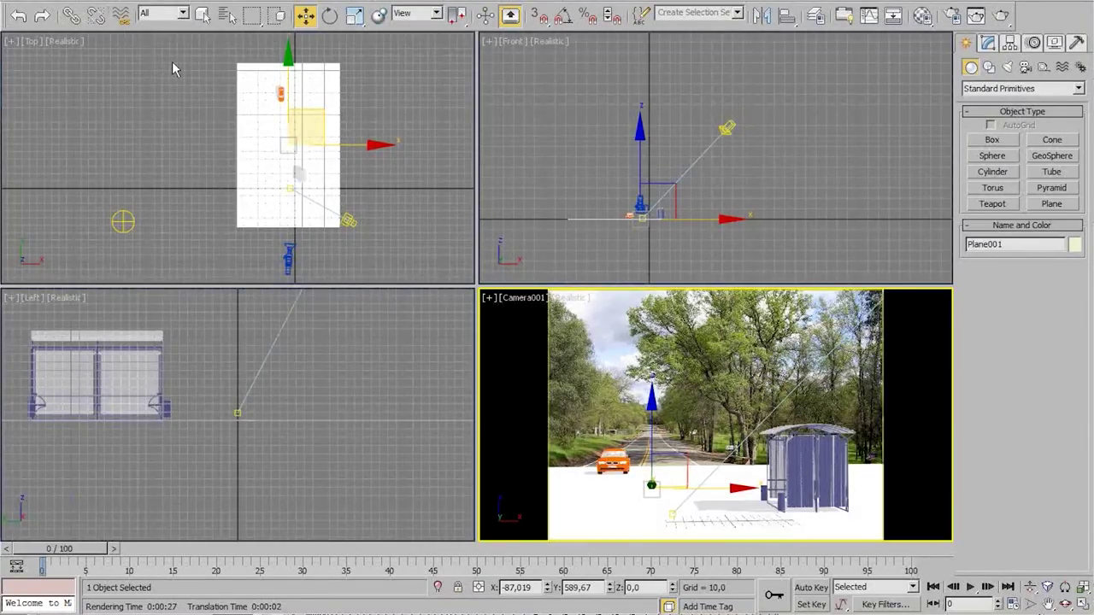
pyautogui.middleClick(291, 115)
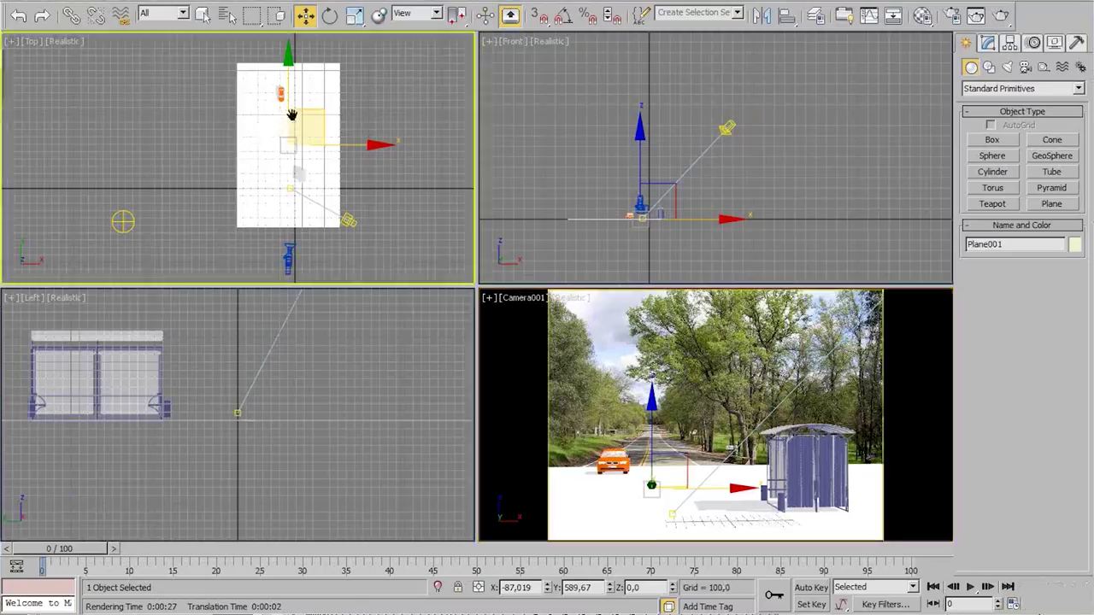
pyautogui.moveTo(291, 115); pyautogui.dragTo(274, 121, button='middle')
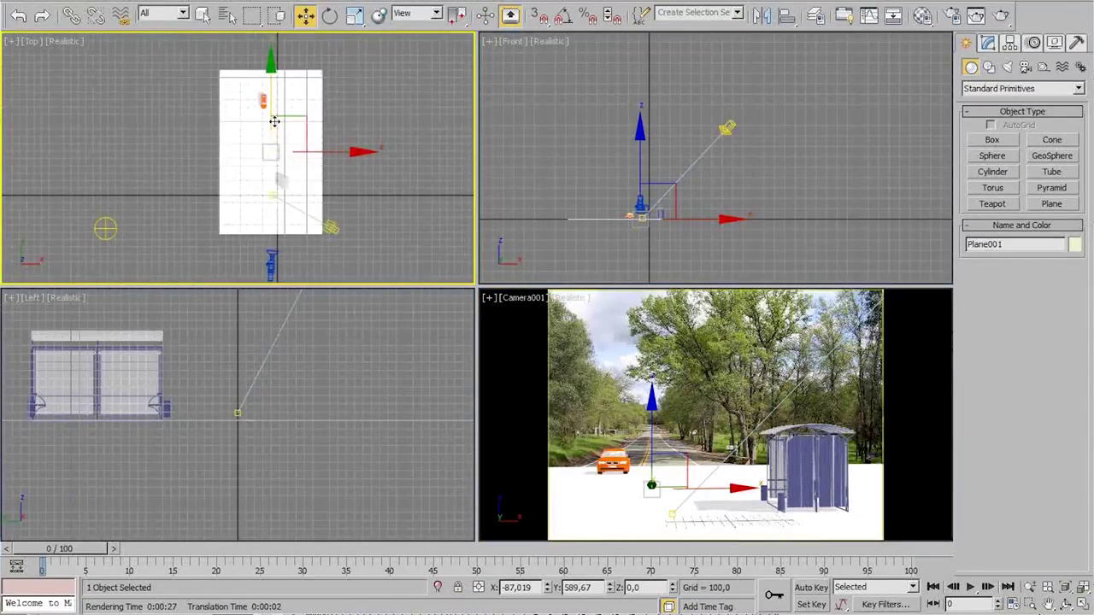
pyautogui.scroll(-3, 85, 411)
pyautogui.moveTo(134, 406); pyautogui.dragTo(237, 456, button='middle')
pyautogui.scroll(-2, 239, 461)
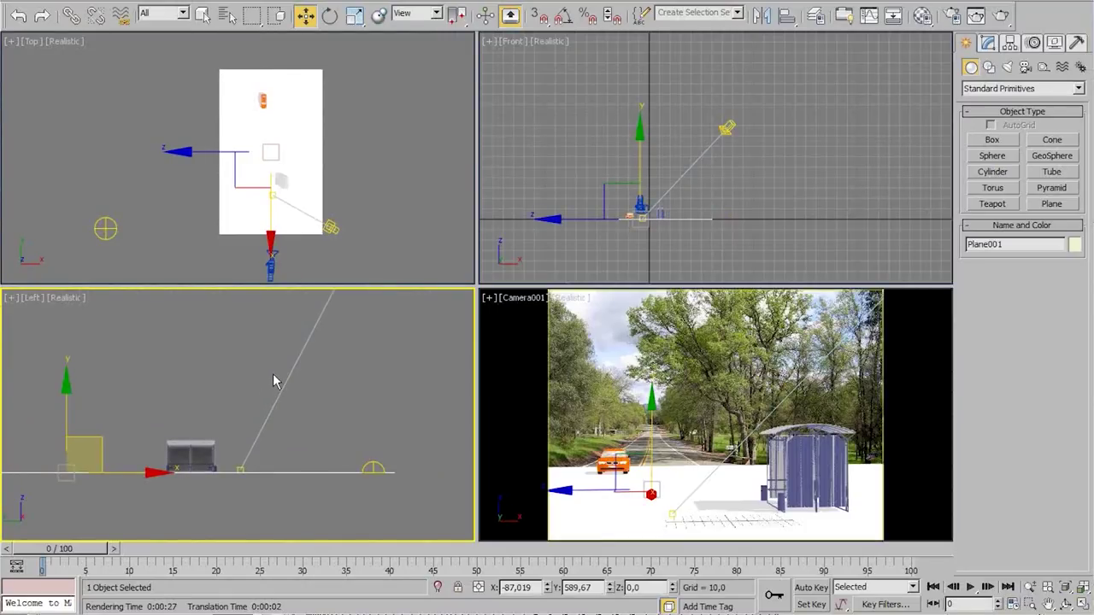
pyautogui.rightClick(640, 171)
pyautogui.scroll(2, 629, 218)
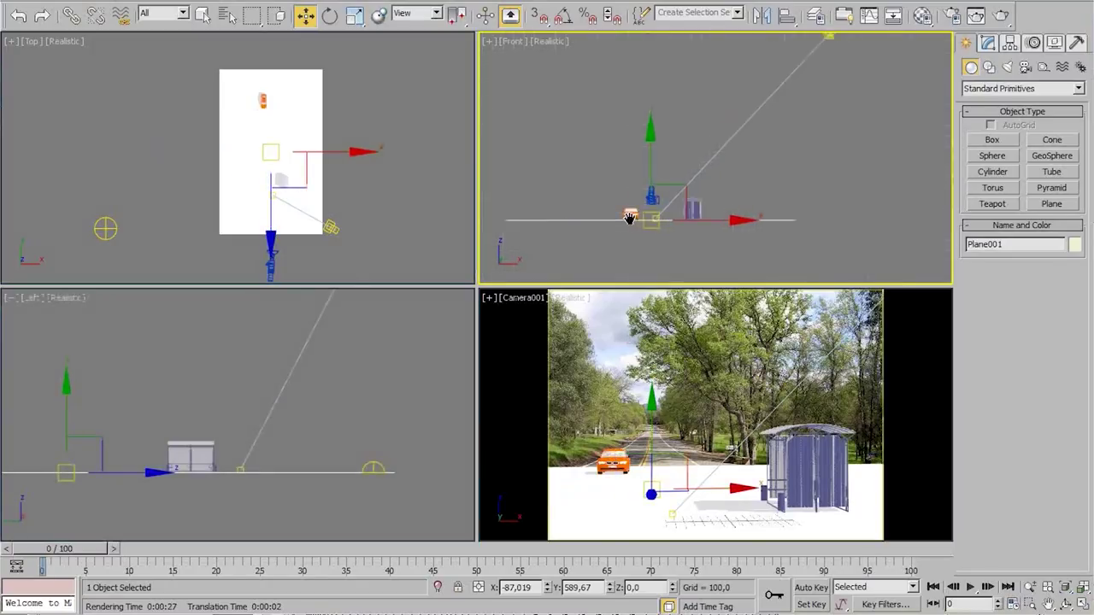
pyautogui.scroll(4, 630, 217)
pyautogui.scroll(2, 696, 205)
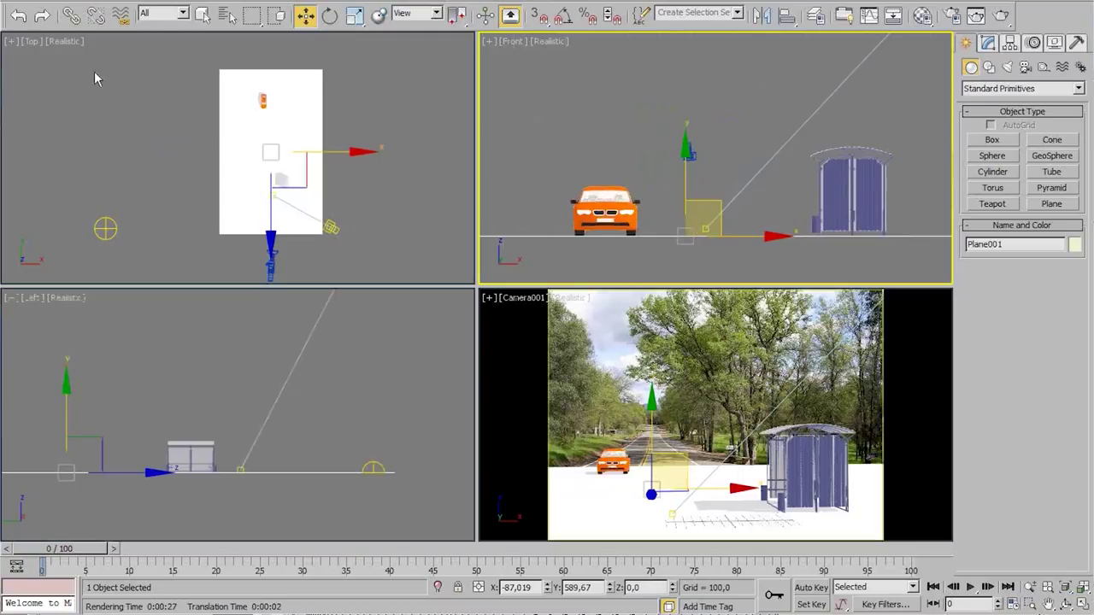
# Reset the scene to an empty one without saving the changes
pyautogui.click(21, 3)
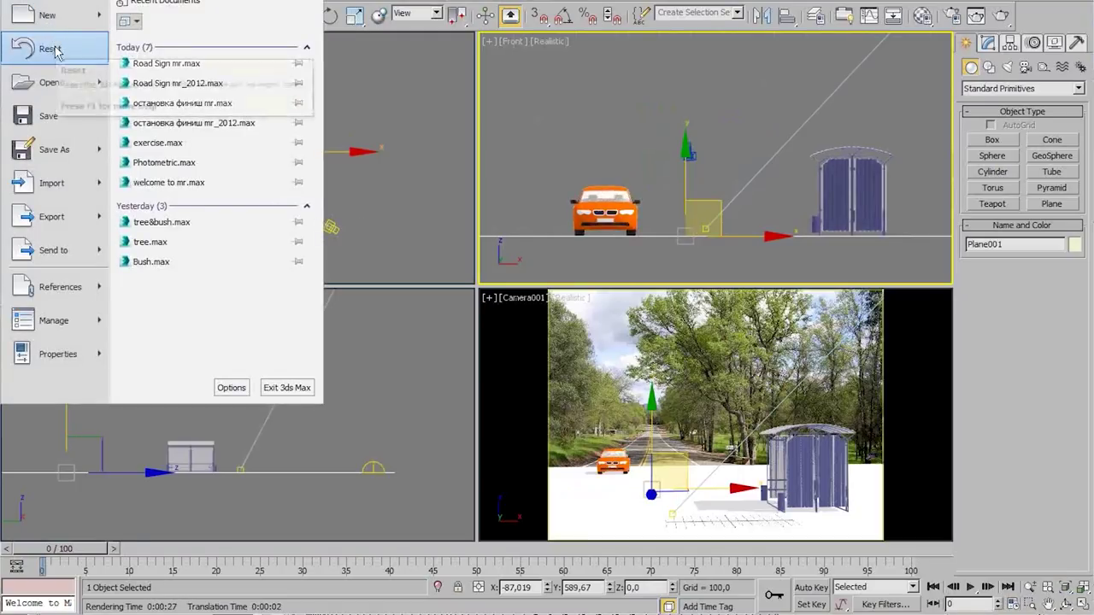
pyautogui.click(51, 49)
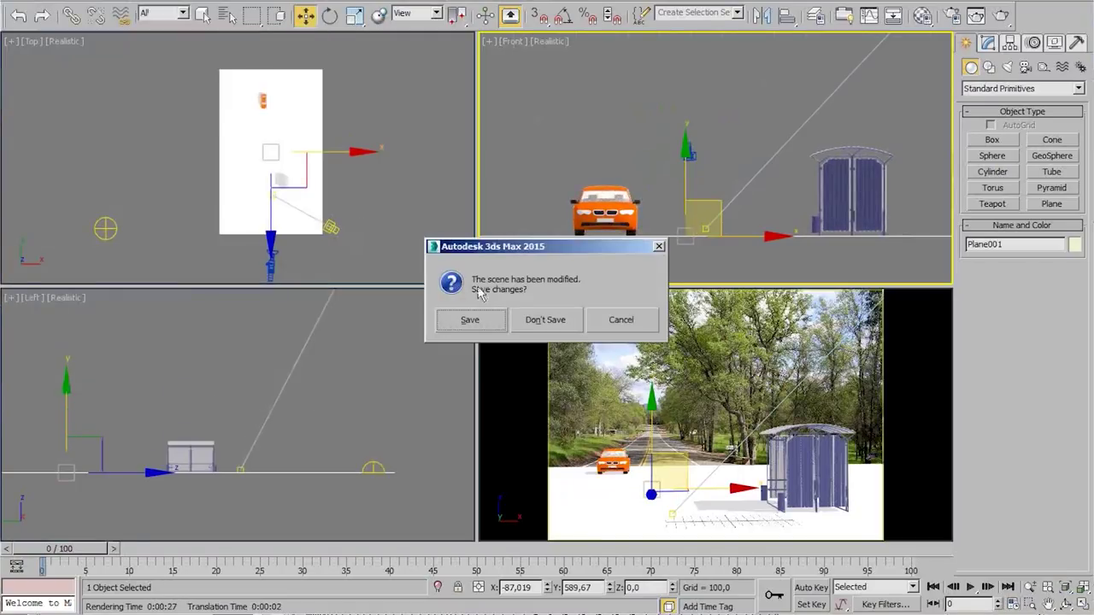
pyautogui.click(559, 329)
pyautogui.click(496, 320)
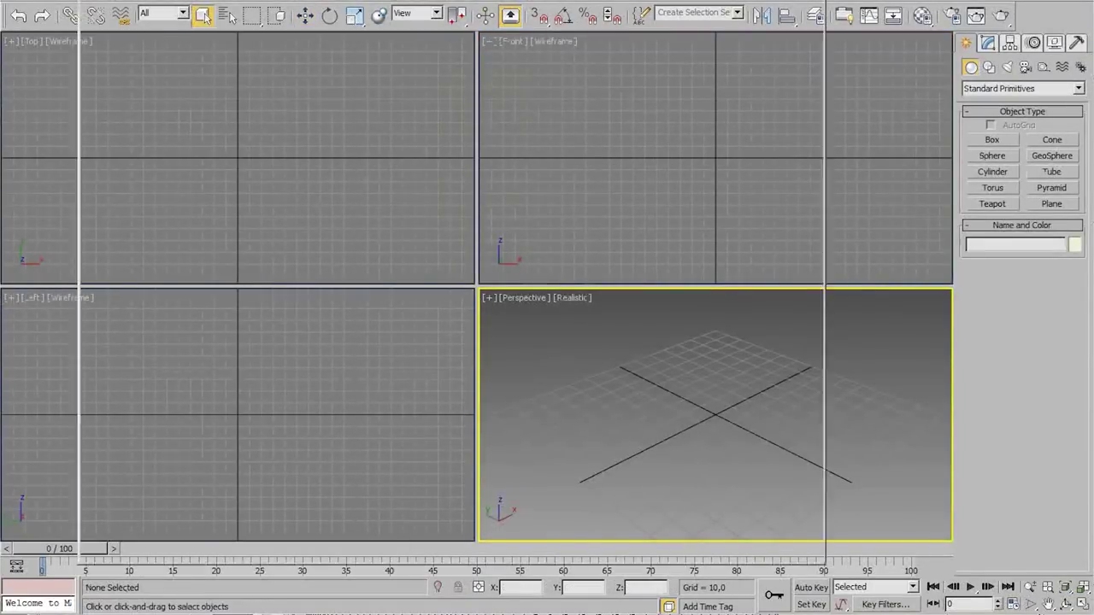
# Switch to the Seminar_4u folder and examine the interior photo Zmnq5-c3xxE in the subfolder Новая папка
pyautogui.hotkey('alt', 'Tab')
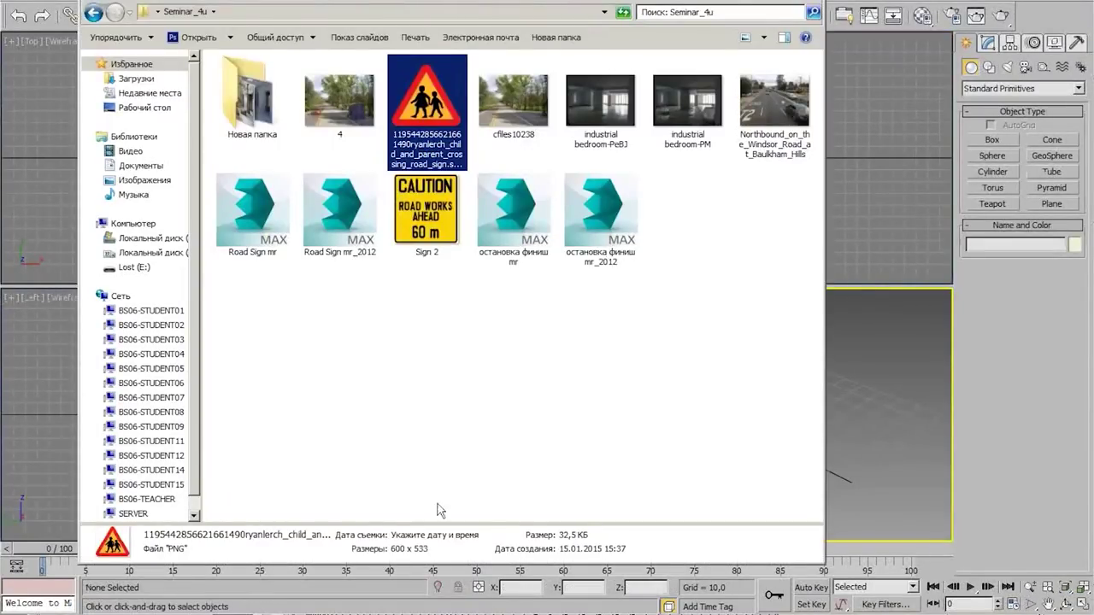
pyautogui.click(564, 372)
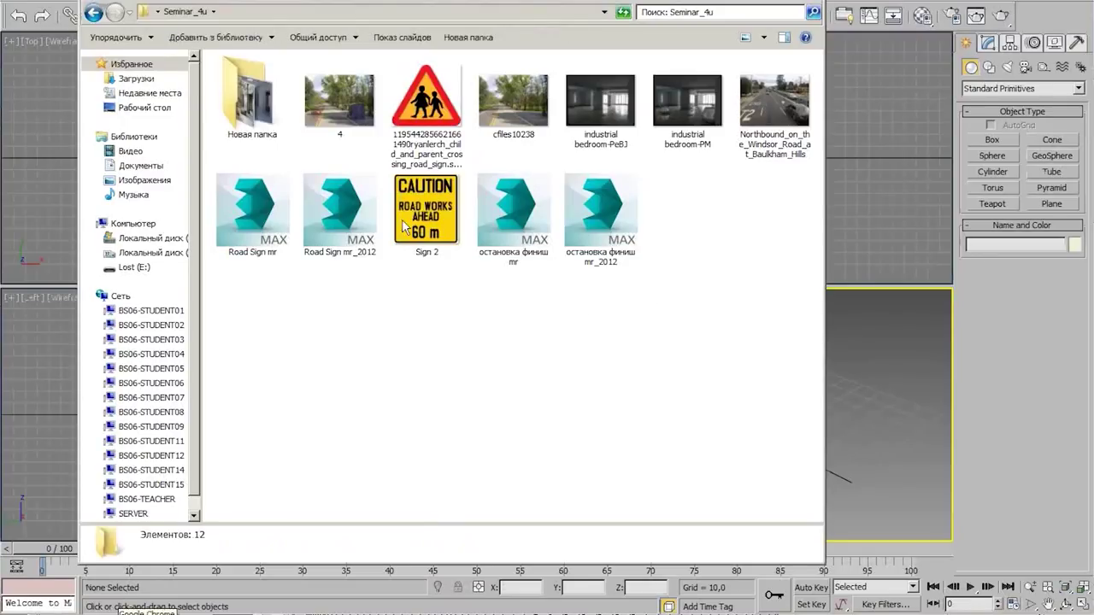
pyautogui.doubleClick(252, 99)
pyautogui.doubleClick(356, 92)
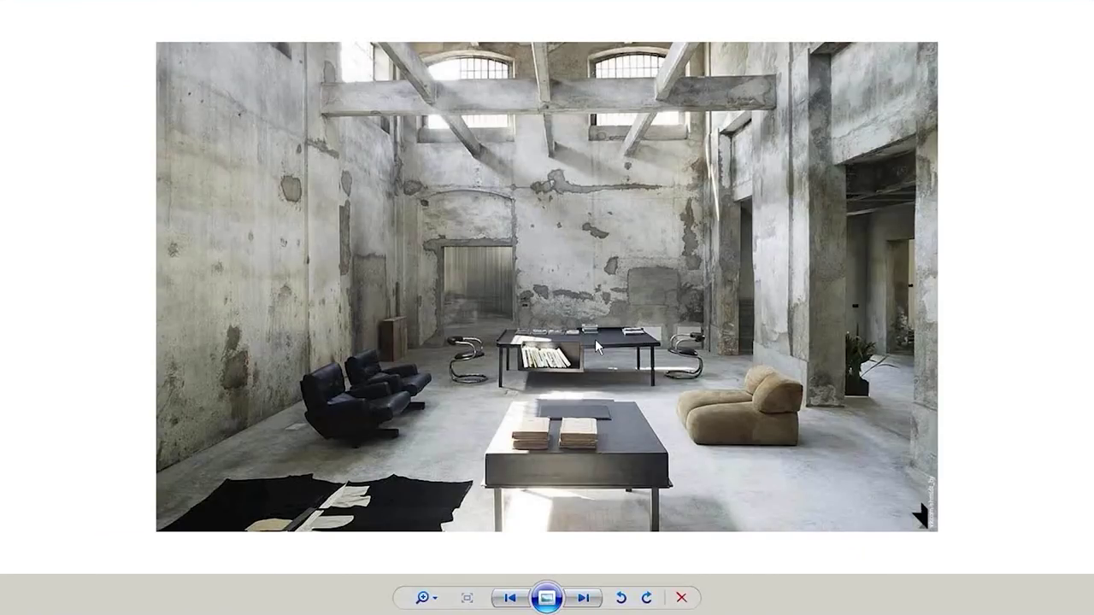
pyautogui.press('Escape')
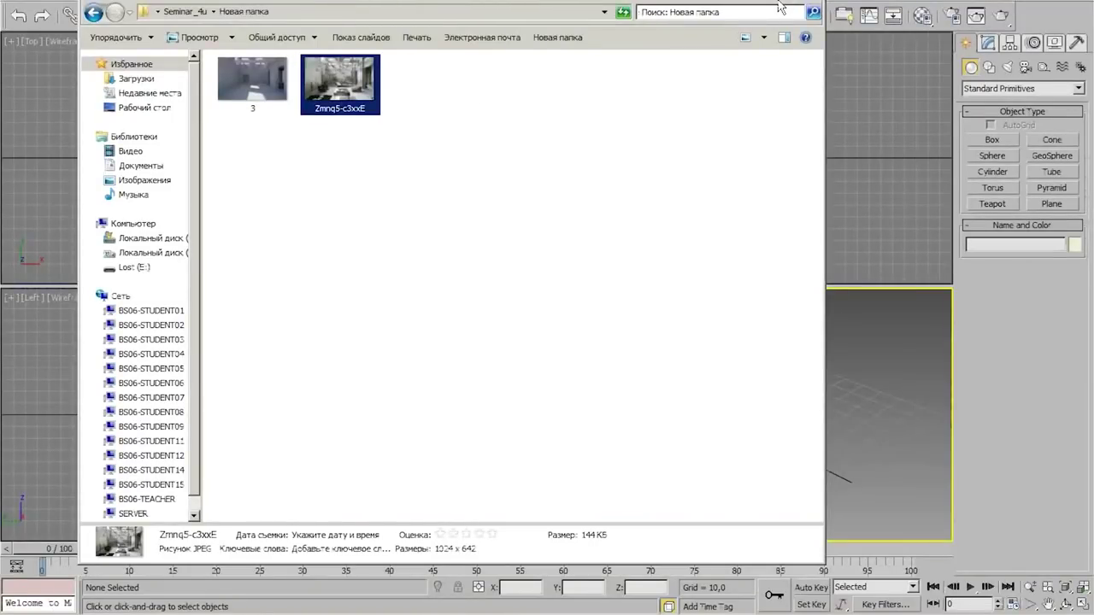
pyautogui.doubleClick(350, 87)
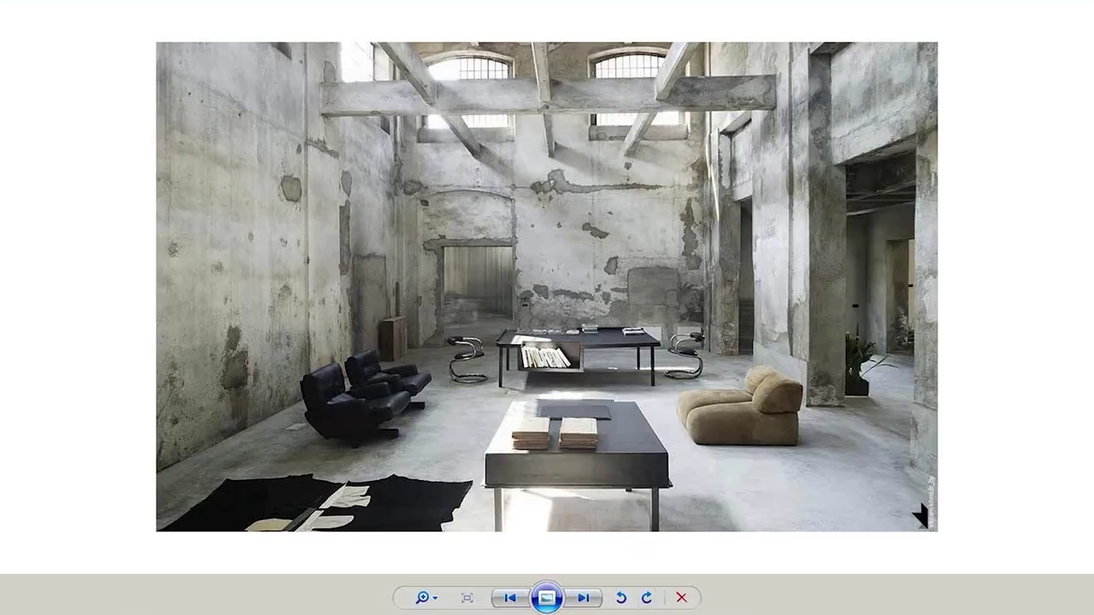
pyautogui.click(681, 597)
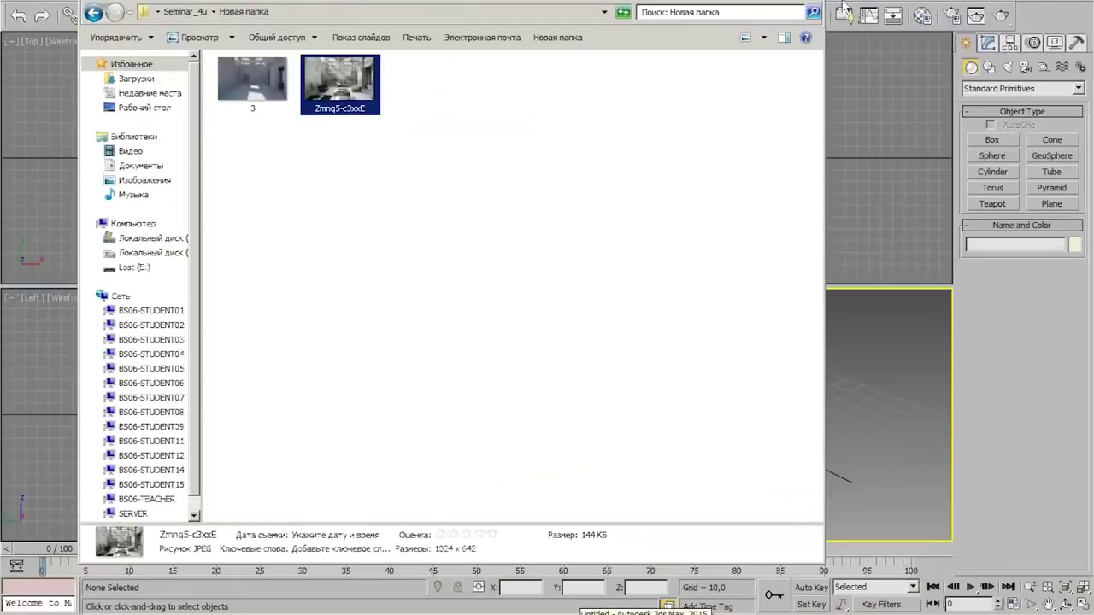
pyautogui.doubleClick(307, 82)
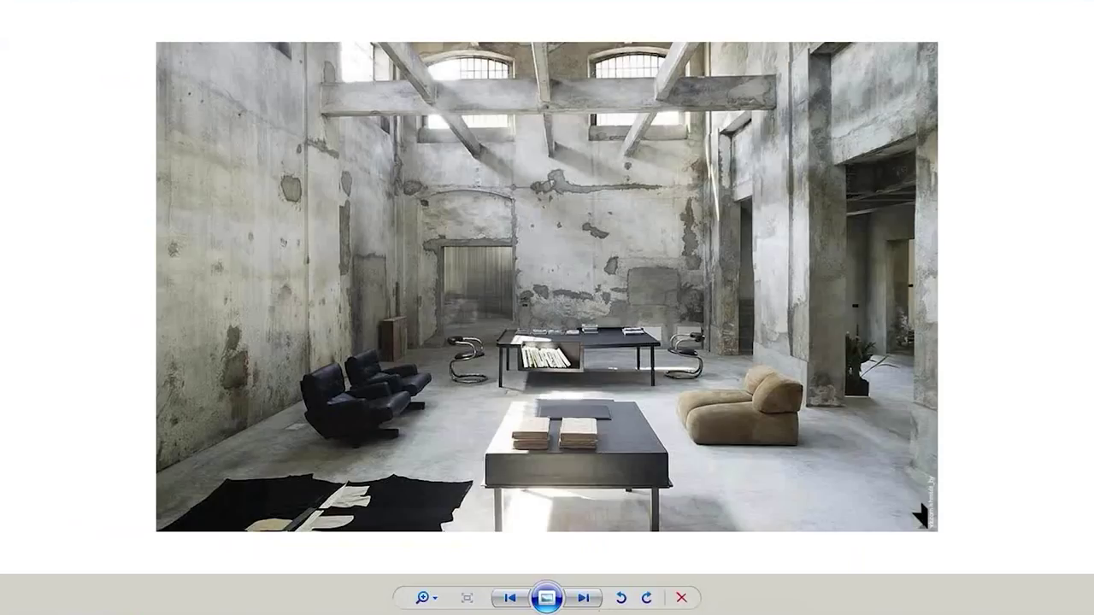
pyautogui.hotkey('alt', 'F4')
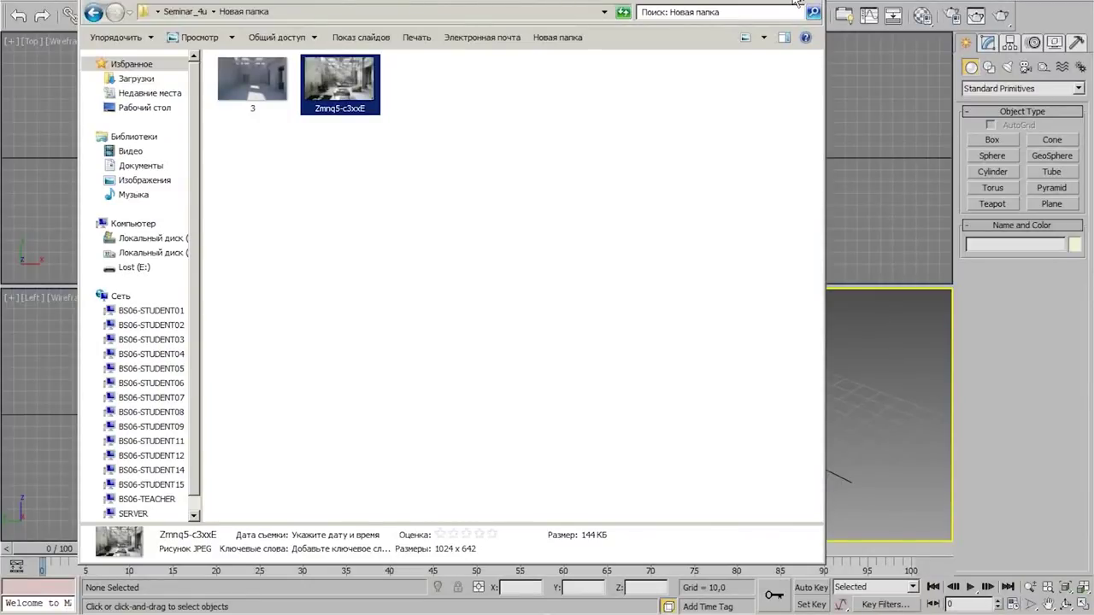
pyautogui.hotkey('alt', 'F4')
# Load the photo Zmnq5-c3xxE.jpg as a Bitmap environment map for the scene background
pyautogui.press('8')
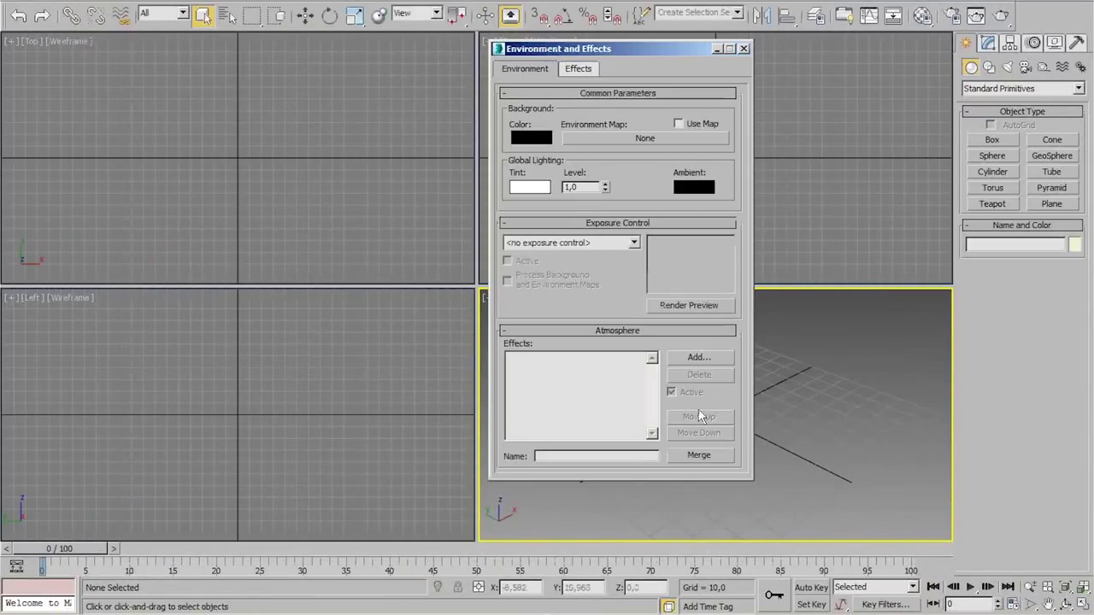
pyautogui.click(645, 138)
pyautogui.doubleClick(681, 86)
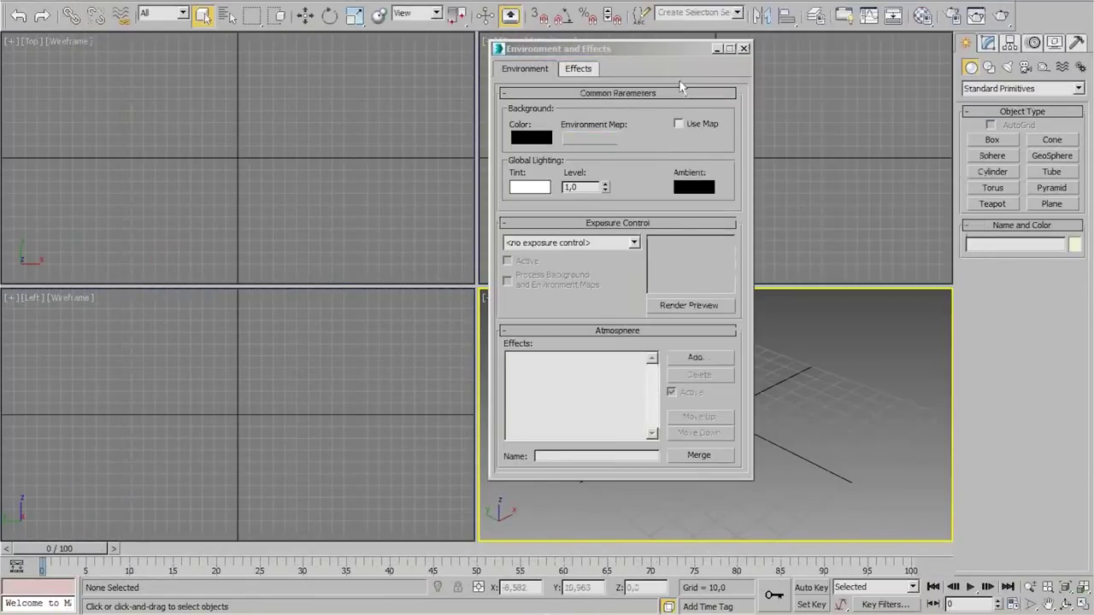
pyautogui.doubleClick(128, 79)
pyautogui.doubleClick(205, 90)
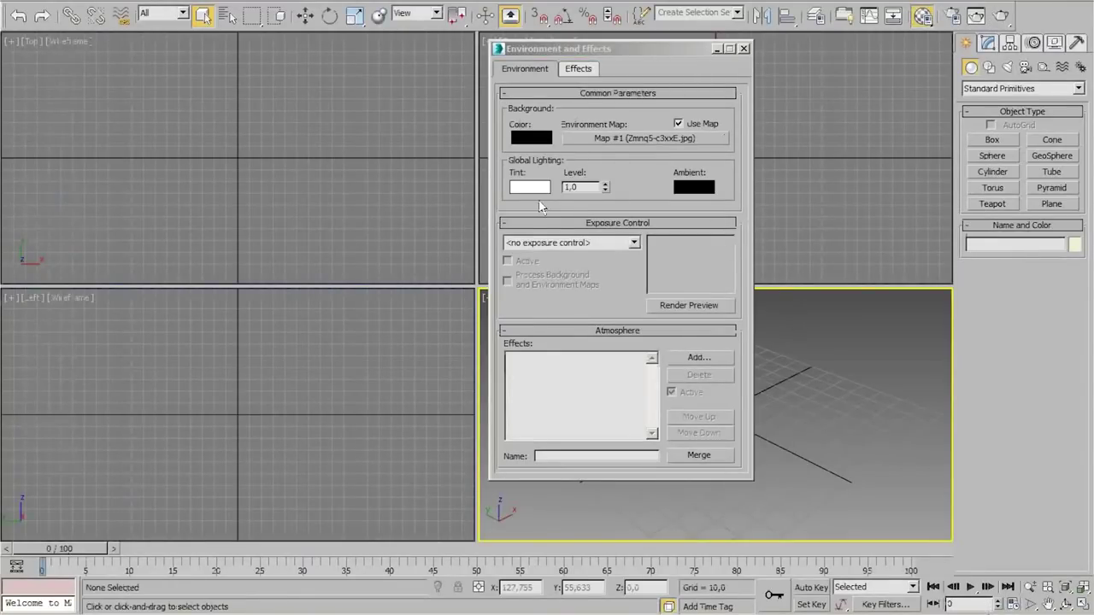
# Place the environment map in the first Material Editor slot as an Instance, and start broadcasting the full screen to the class in Netop
pyautogui.press('m')
pyautogui.moveTo(524, 138); pyautogui.dragTo(132, 346)
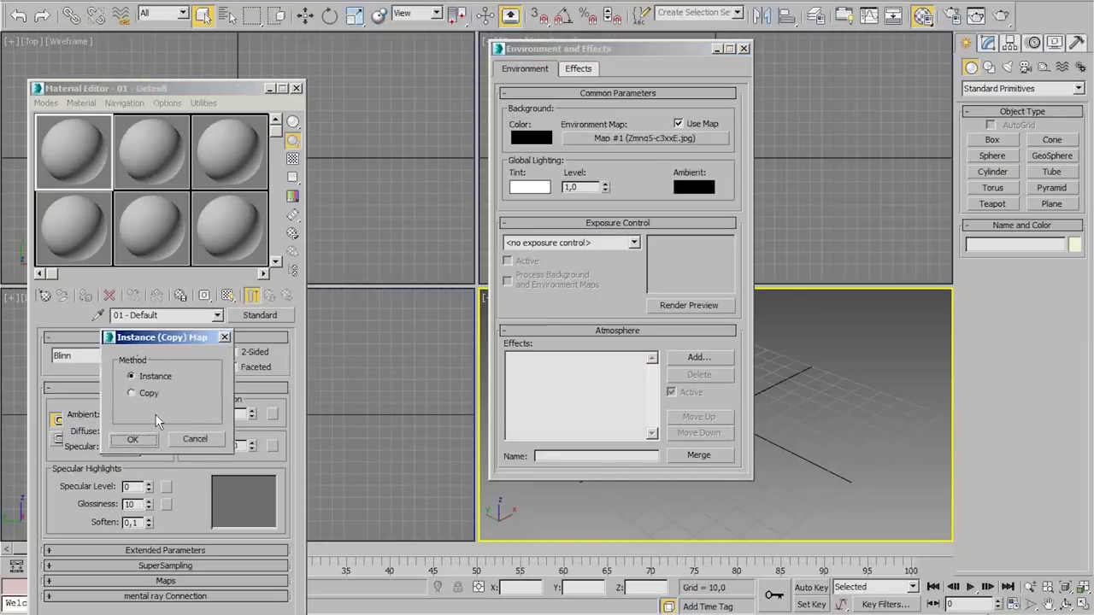
pyautogui.click(145, 437)
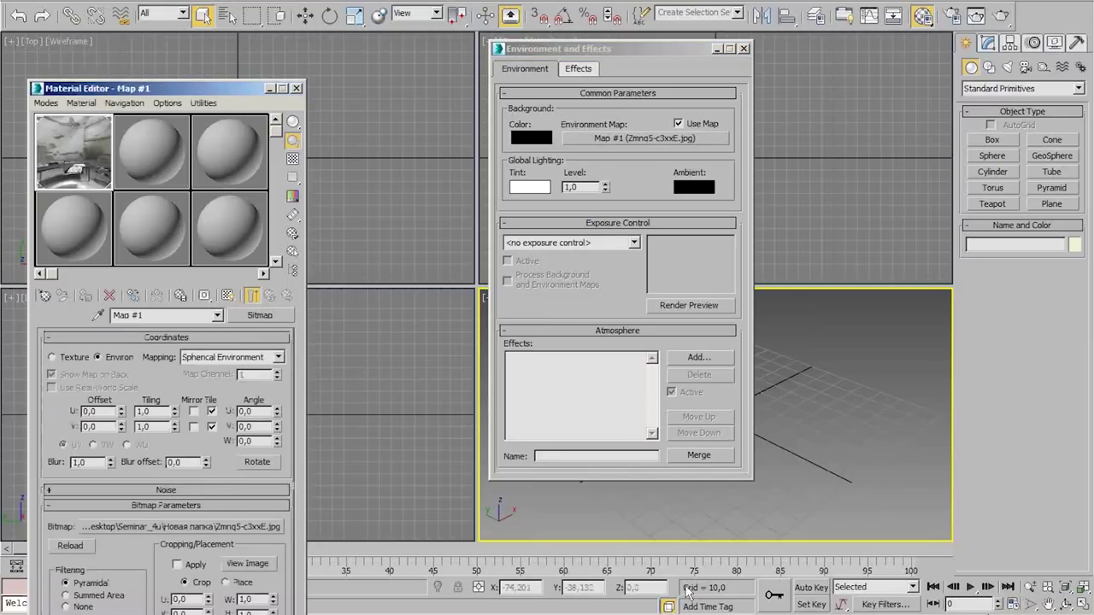
pyautogui.hotkey('alt', 'Tab')
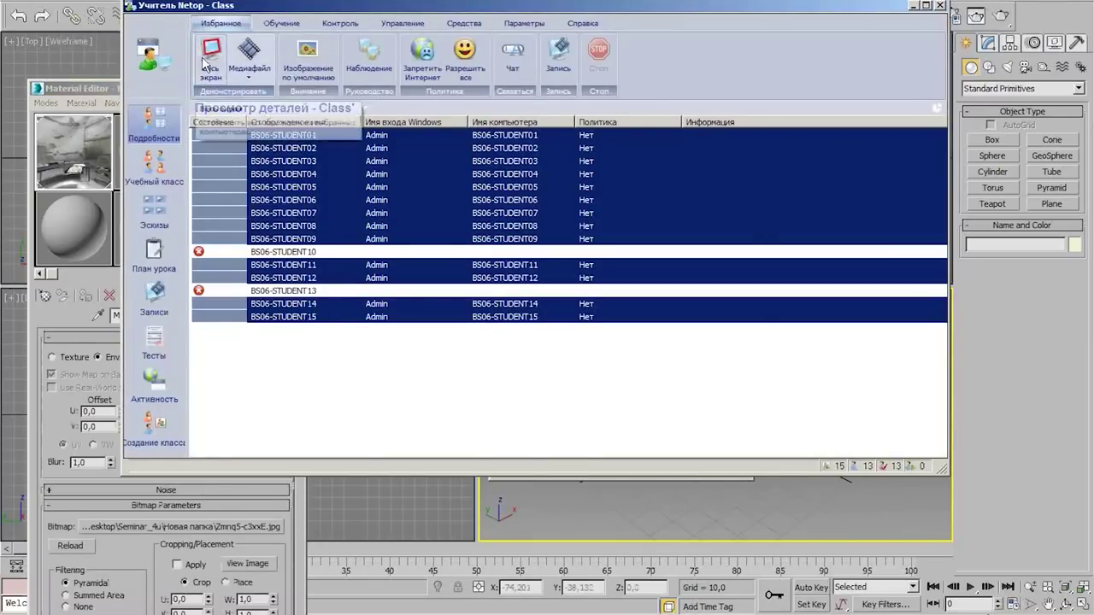
pyautogui.click(208, 61)
# Set the environment map's mapping to Screen and close the Material Editor and the Environment and Effects dialog
pyautogui.click(277, 359)
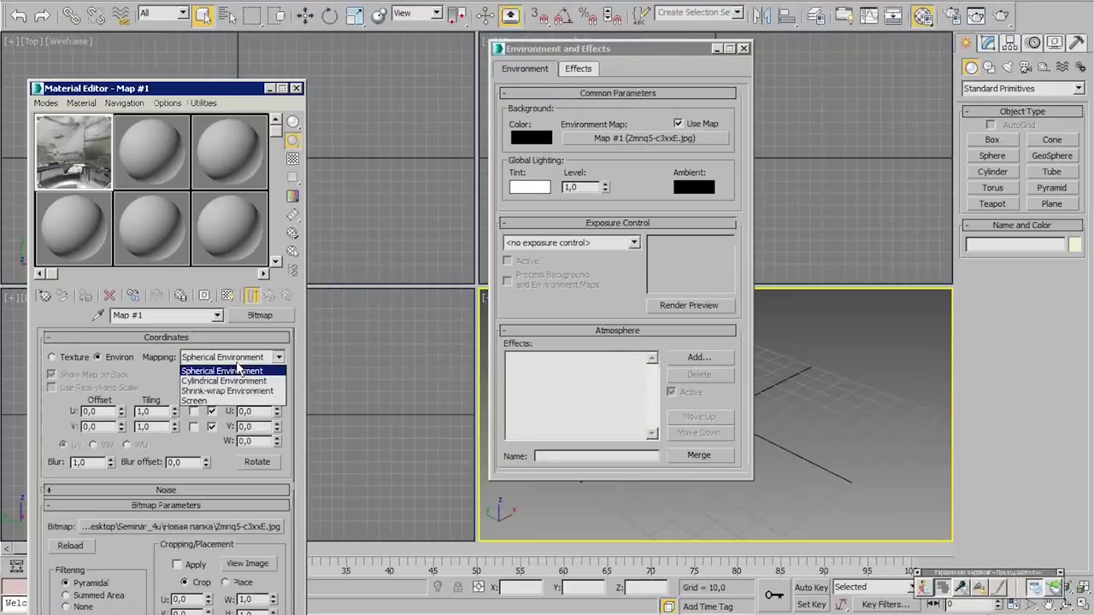
pyautogui.click(205, 401)
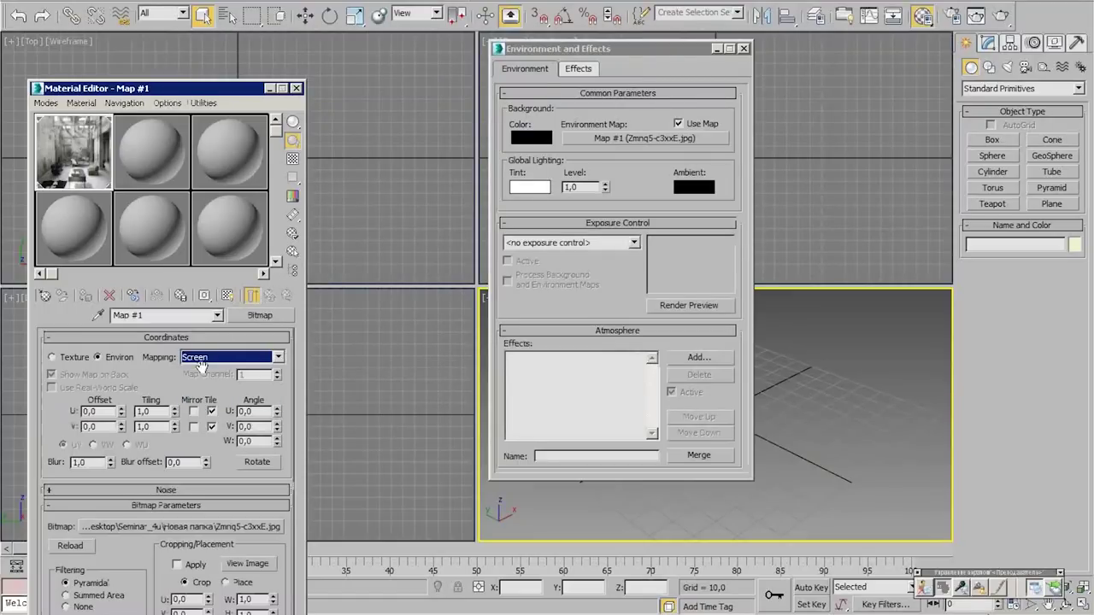
pyautogui.click(295, 88)
pyautogui.click(744, 49)
# Show safe frames in the Perspective view and display the Environment Background in it
pyautogui.hotkey('shift', 'f')
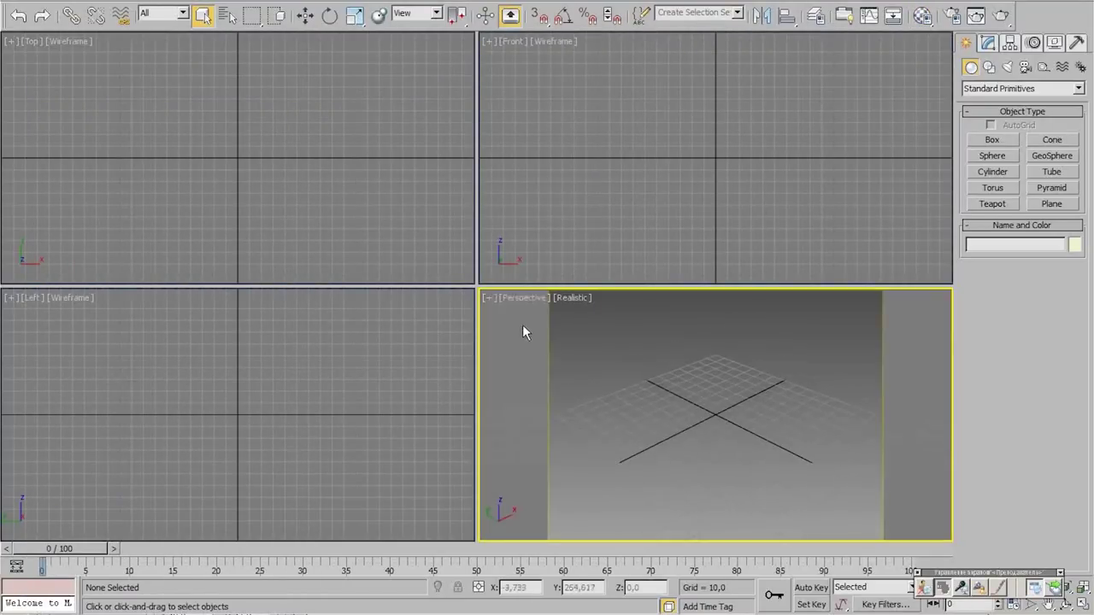
pyautogui.click(571, 297)
pyautogui.moveTo(647, 517)
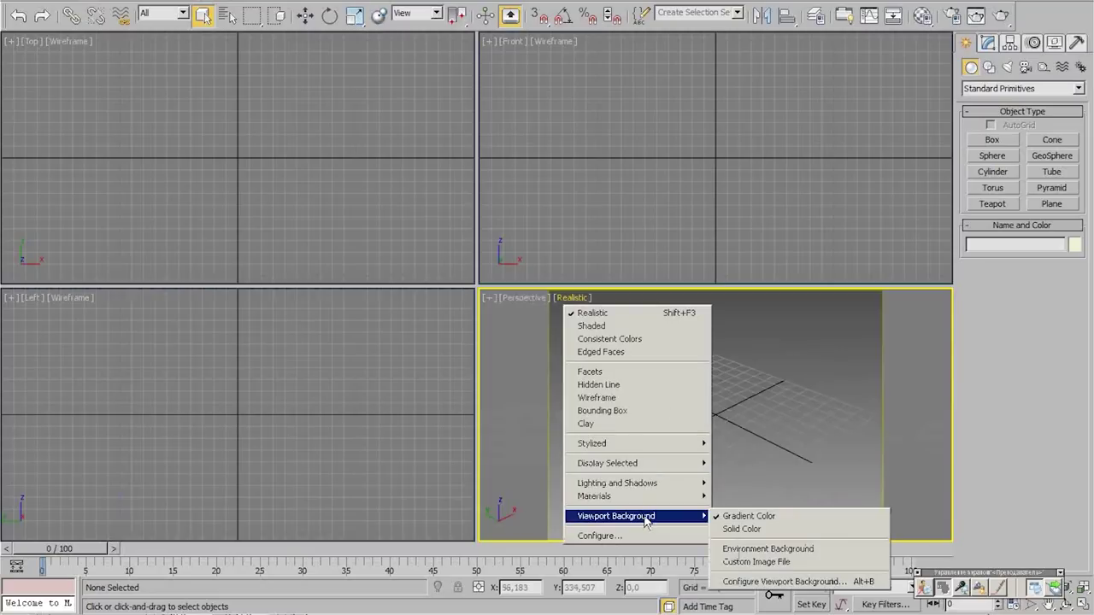
pyautogui.click(768, 548)
# Check the photo's pixel dimensions in its folder, set the render output size to 1024 × 642, and lock the image aspect
pyautogui.hotkey('alt', 'Tab')
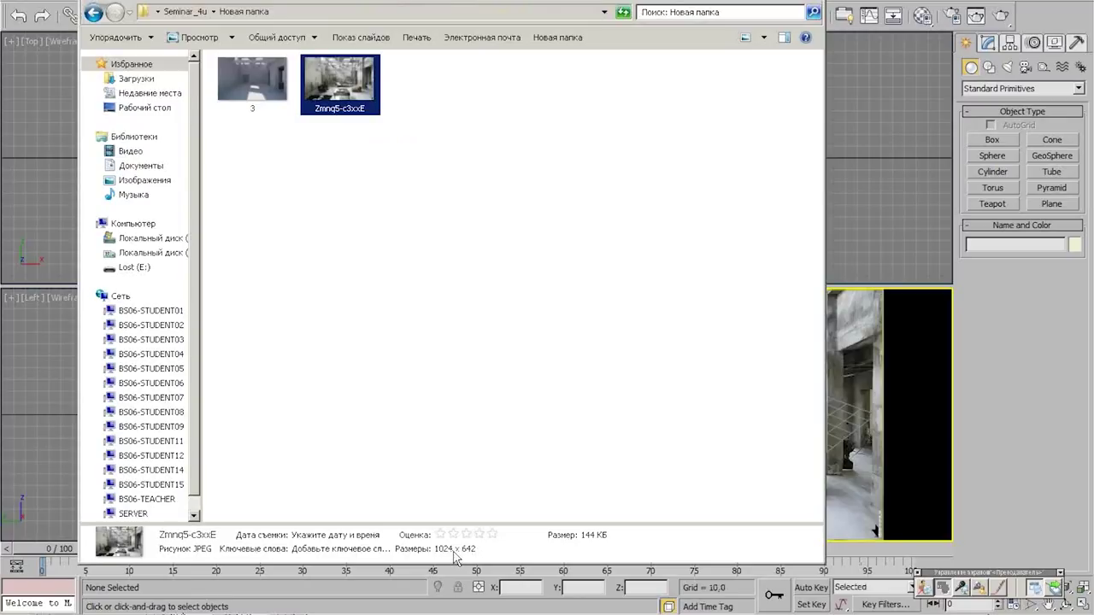
pyautogui.click(793, 4)
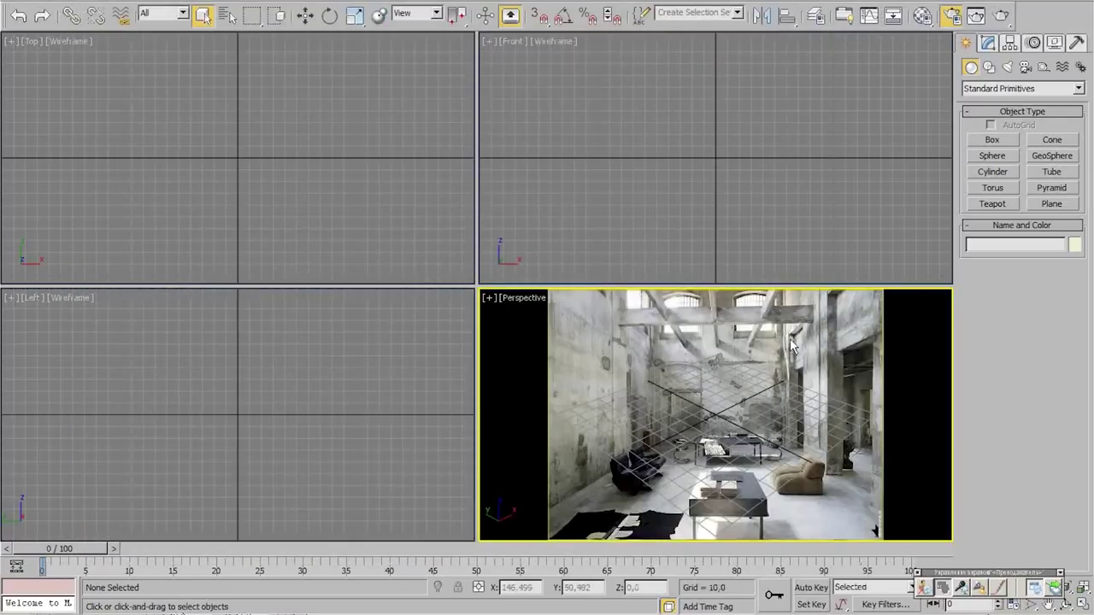
pyautogui.press('F10')
pyautogui.doubleClick(289, 288)
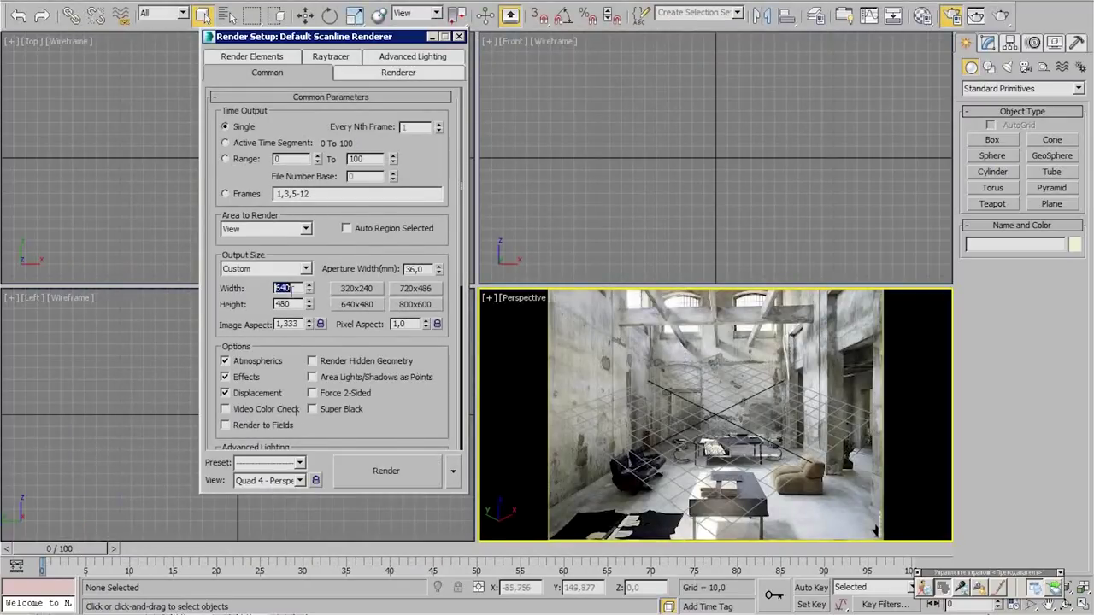
pyautogui.write('1024')
pyautogui.doubleClick(289, 304)
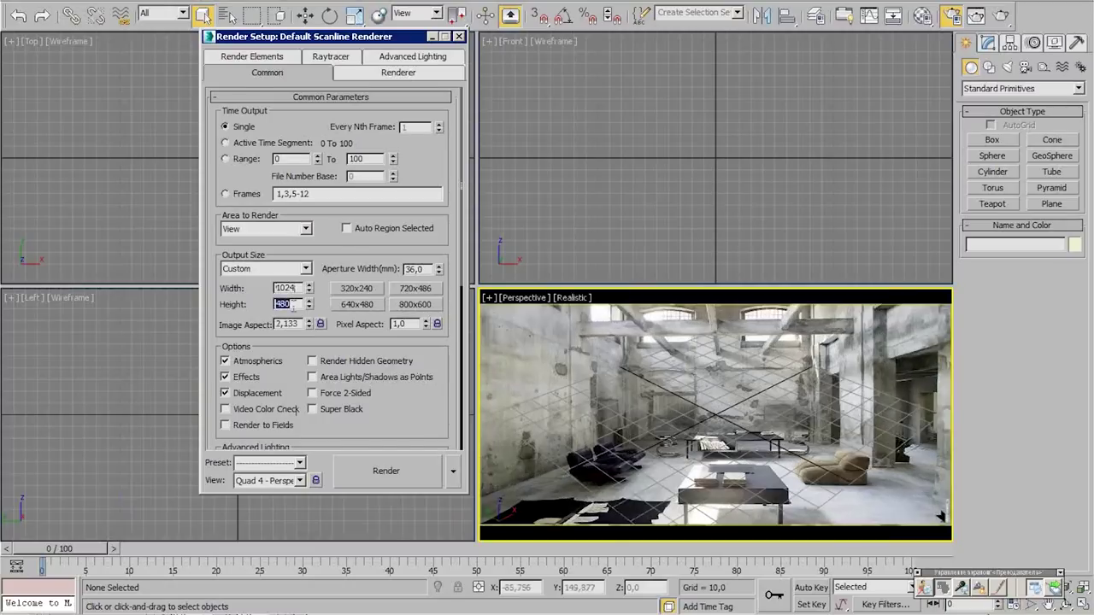
pyautogui.write('642')
pyautogui.press('Return')
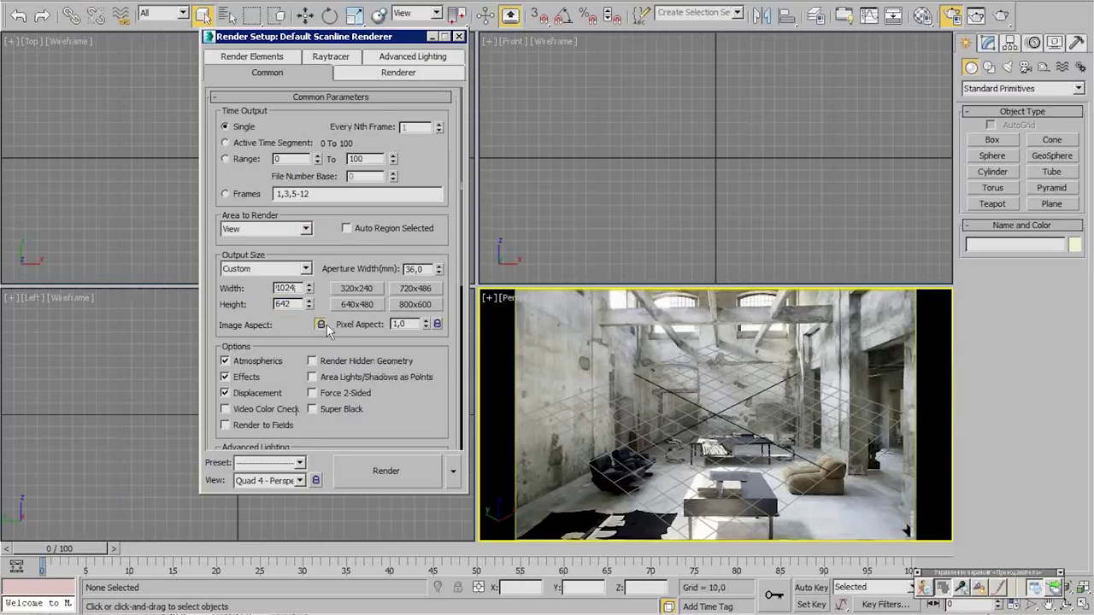
# Set the render output width to 800 with the image aspect locked and close Render Setup
pyautogui.doubleClick(284, 288)
pyautogui.write('800')
pyautogui.click(253, 292)
pyautogui.click(459, 36)
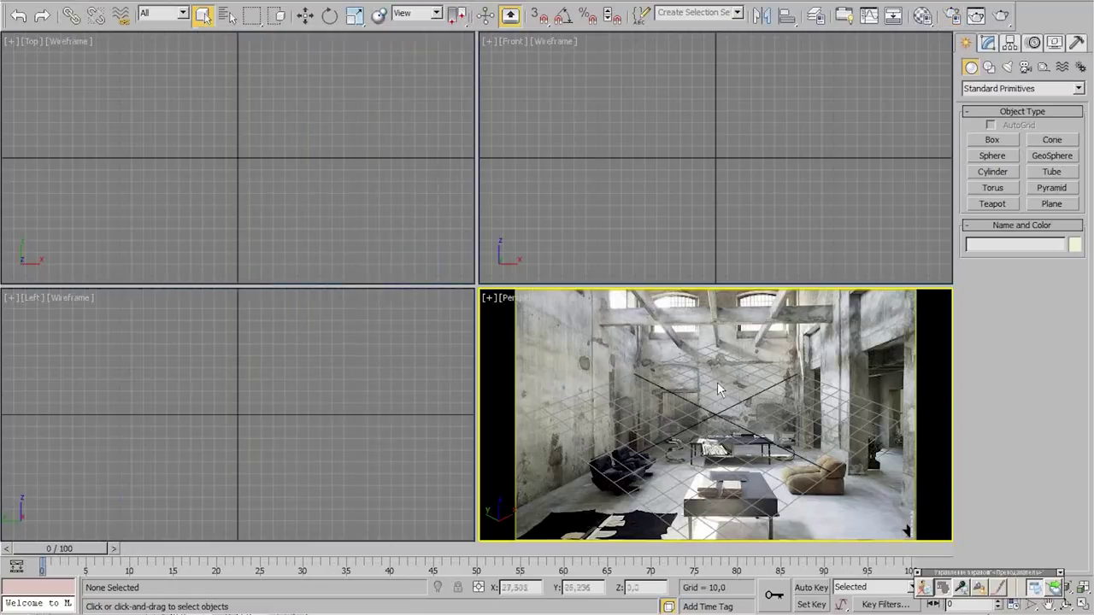
# Maximize the Perspective view, orbit the grid to the photo's floor, and show the XYZ vanishing lines of the Perspective Match utility
pyautogui.hotkey('alt', 'w')
pyautogui.keyDown('alt'); pyautogui.moveTo(474, 333); pyautogui.dragTo(598, 388, button='middle'); pyautogui.keyUp('alt')
pyautogui.click(1078, 44)
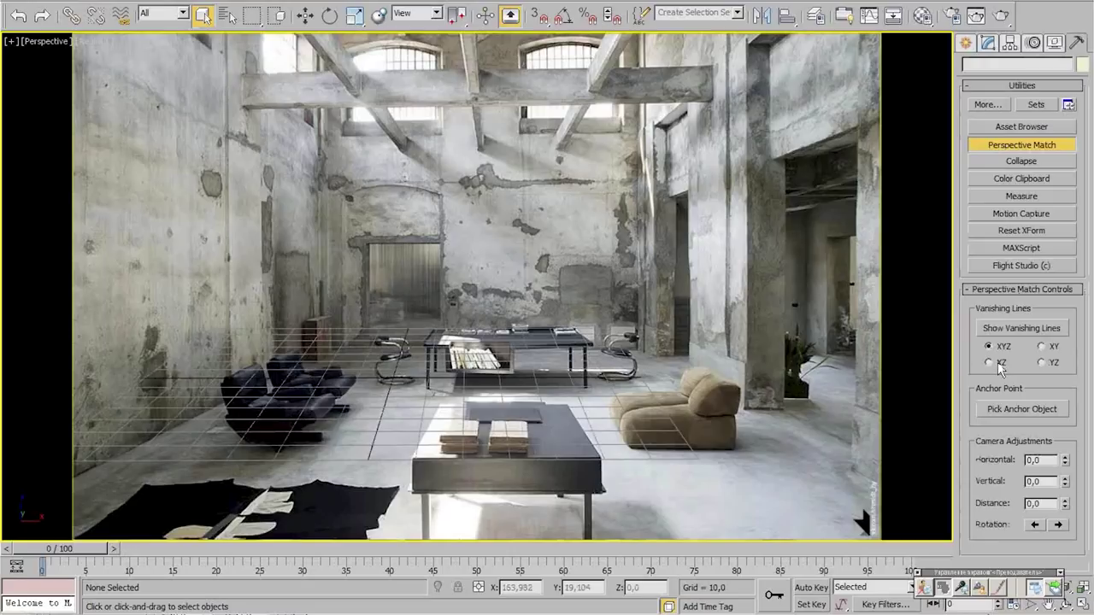
pyautogui.click(1013, 333)
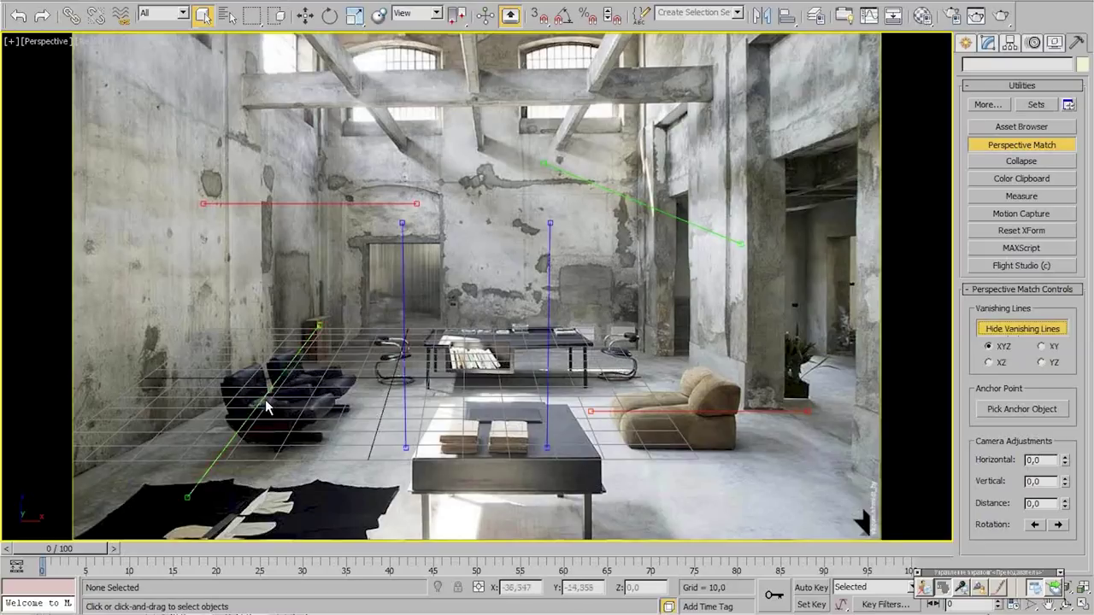
# Align the two green vanishing lines with the floor edges along the left wall and right columns of the photo
pyautogui.moveTo(316, 422); pyautogui.dragTo(290, 420, button='middle')
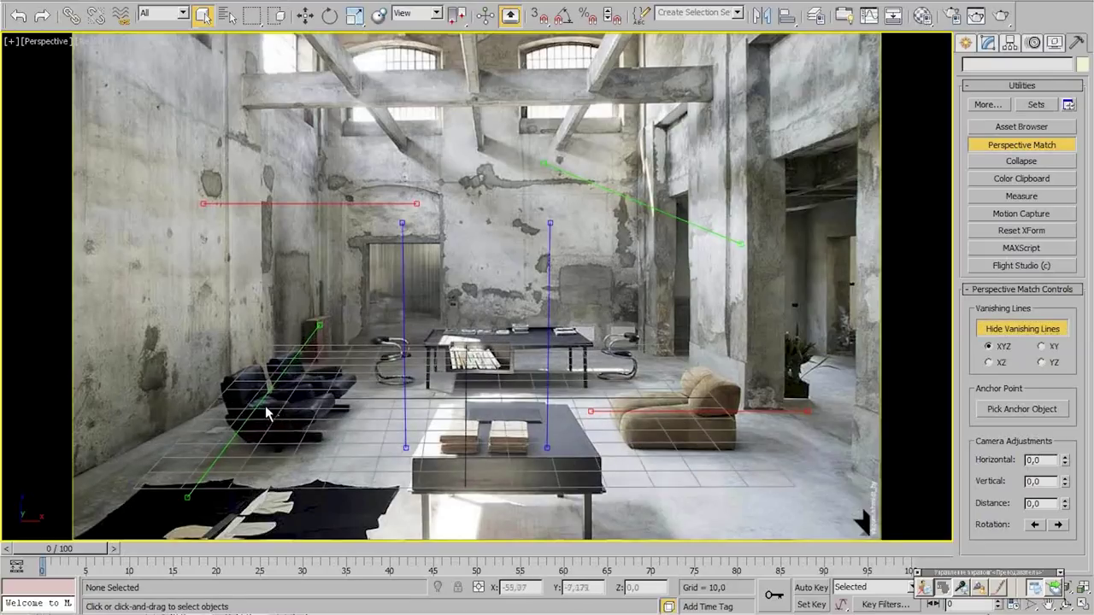
pyautogui.moveTo(258, 403); pyautogui.dragTo(163, 412)
pyautogui.moveTo(235, 346); pyautogui.dragTo(301, 362)
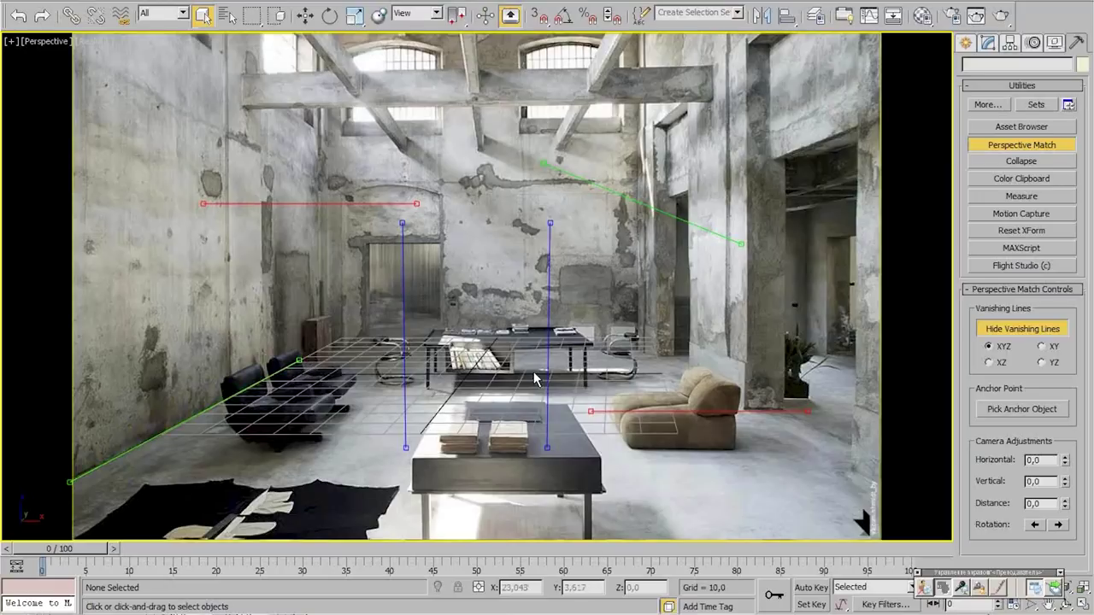
pyautogui.moveTo(662, 247); pyautogui.dragTo(816, 417)
pyautogui.moveTo(741, 335); pyautogui.dragTo(644, 359)
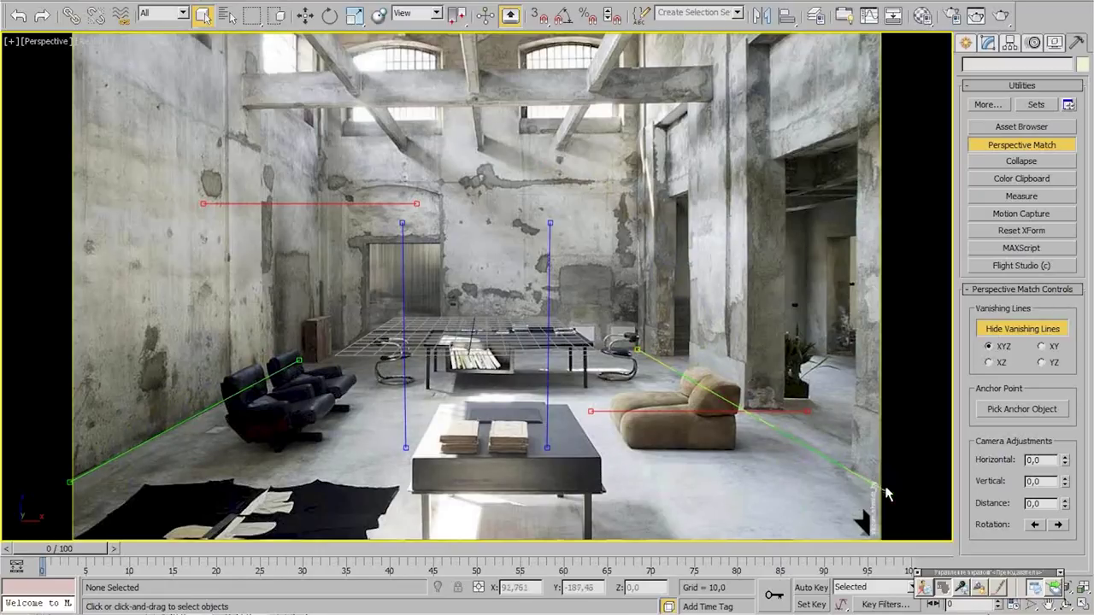
pyautogui.moveTo(887, 494); pyautogui.dragTo(888, 496)
# Align the blue vanishing lines with vertical edges on the right column and left wall, and place the red ones across the back wall
pyautogui.moveTo(546, 266); pyautogui.dragTo(747, 409)
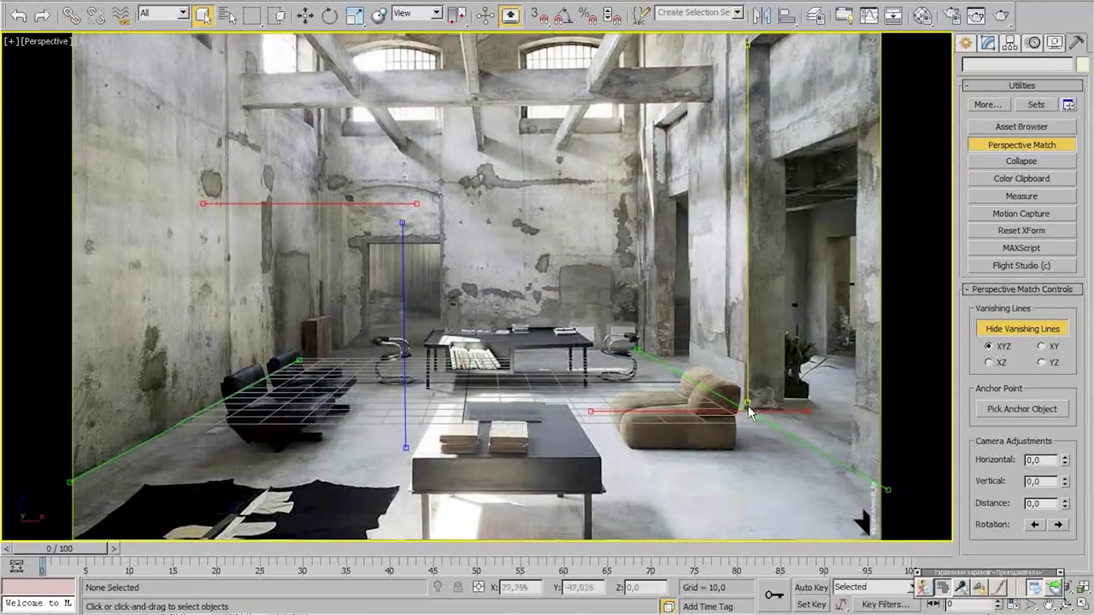
pyautogui.moveTo(401, 297); pyautogui.dragTo(239, 232)
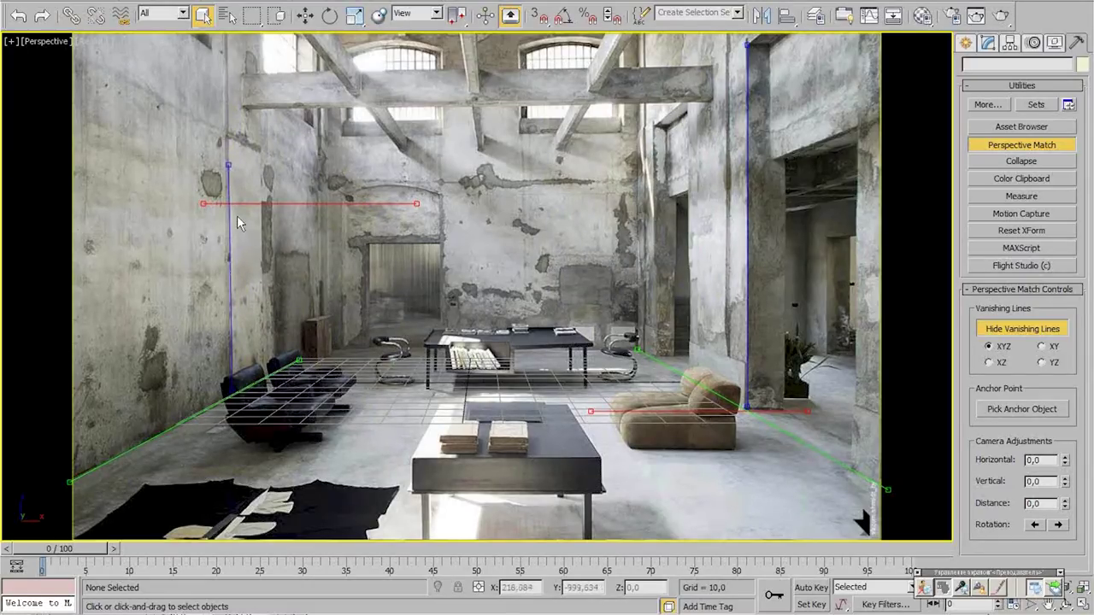
pyautogui.moveTo(231, 215); pyautogui.dragTo(226, 70)
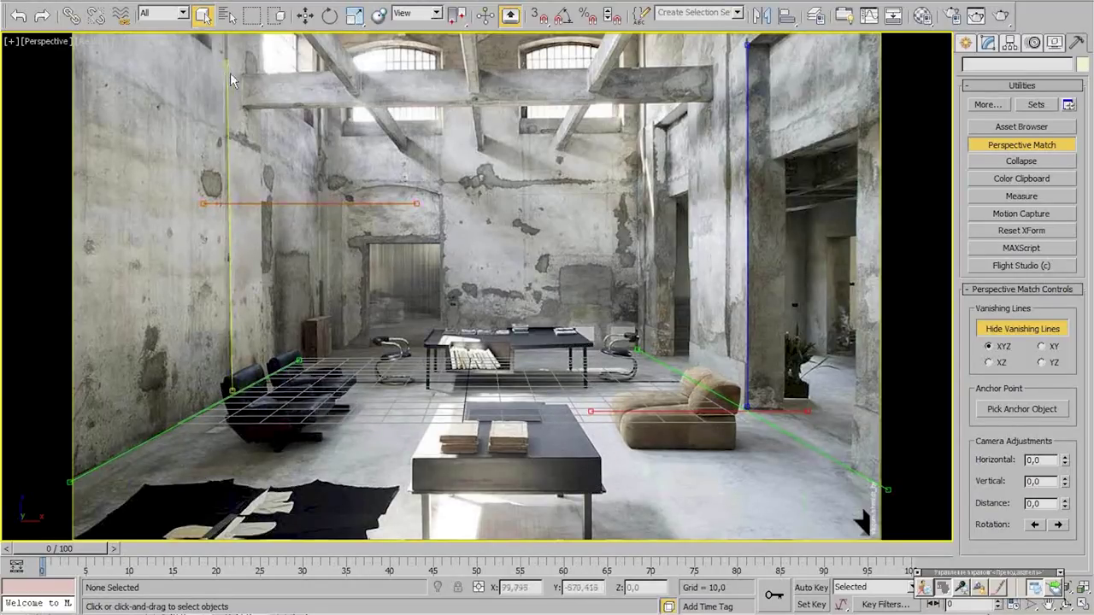
pyautogui.moveTo(299, 205); pyautogui.dragTo(525, 352)
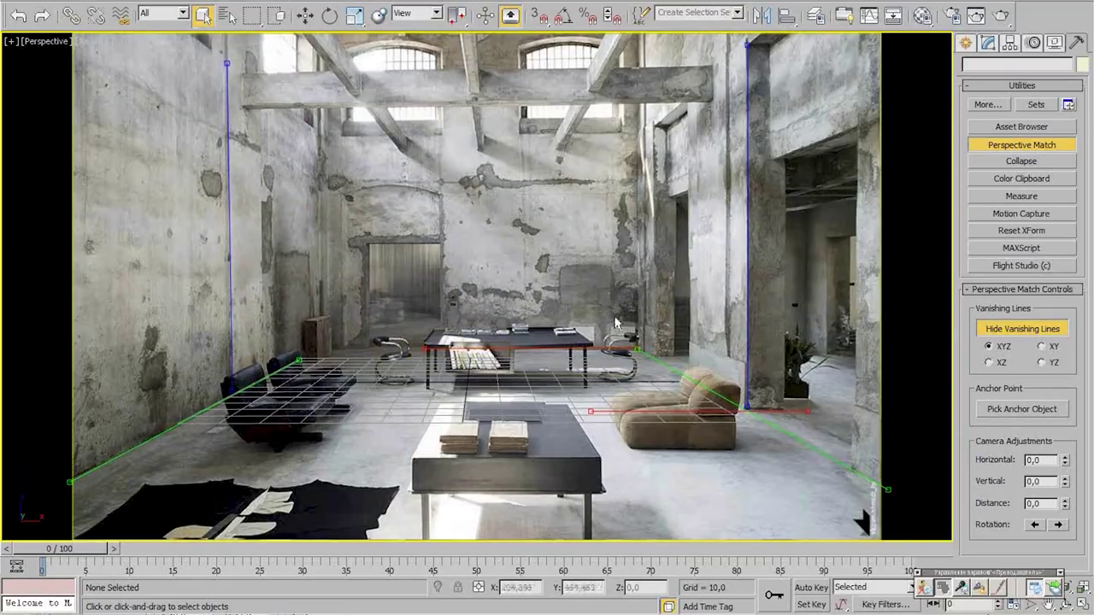
pyautogui.moveTo(706, 413); pyautogui.dragTo(496, 151)
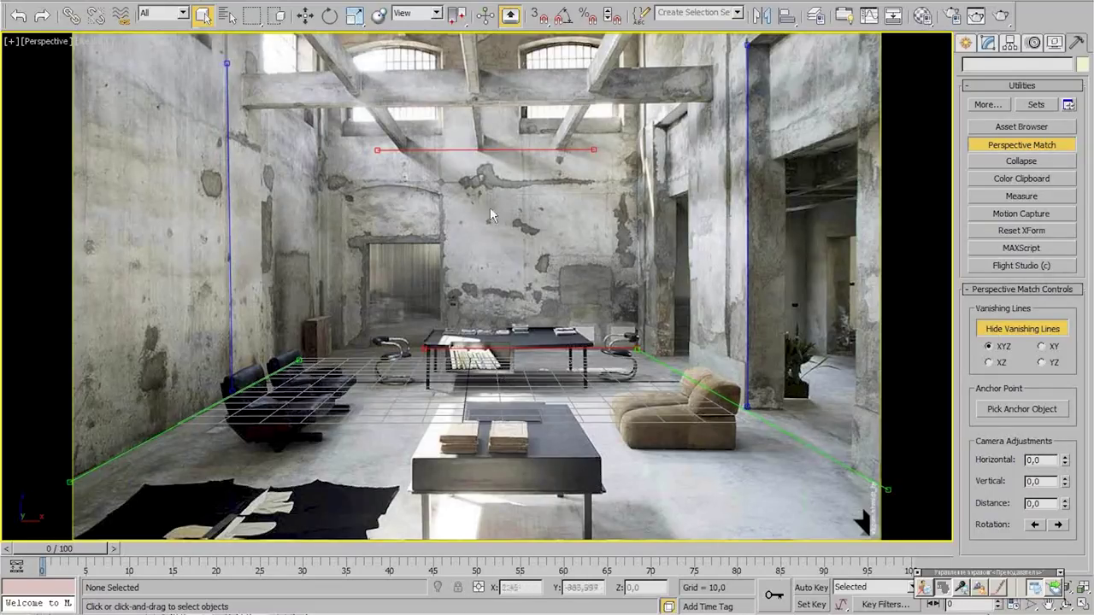
# Leave Perspective Match and create a camera from the matched Perspective view
pyautogui.click(965, 43)
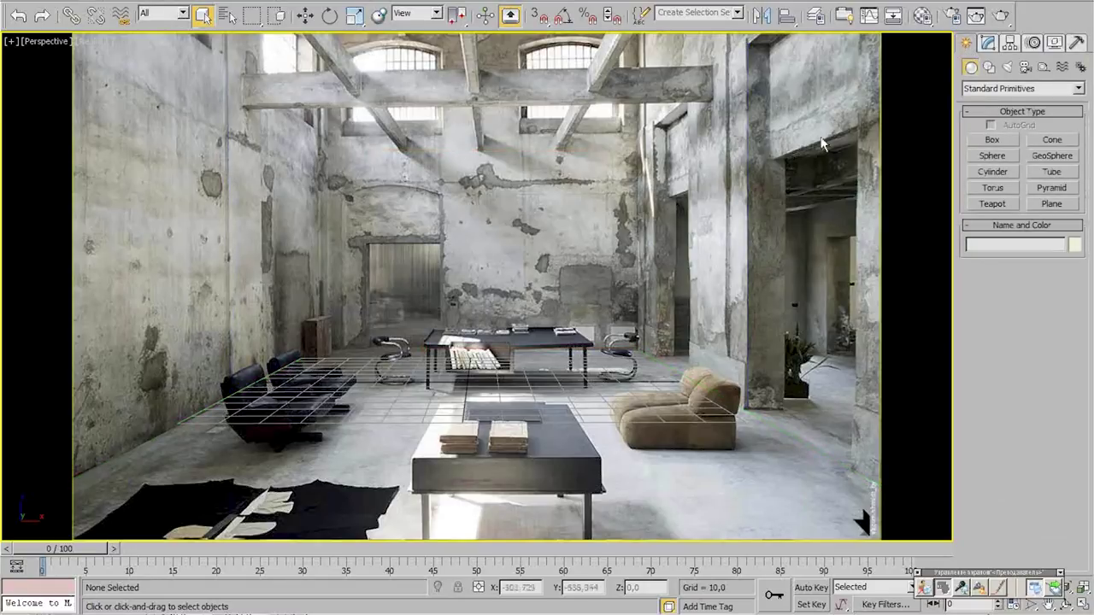
pyautogui.hotkey('ctrl', 'c')
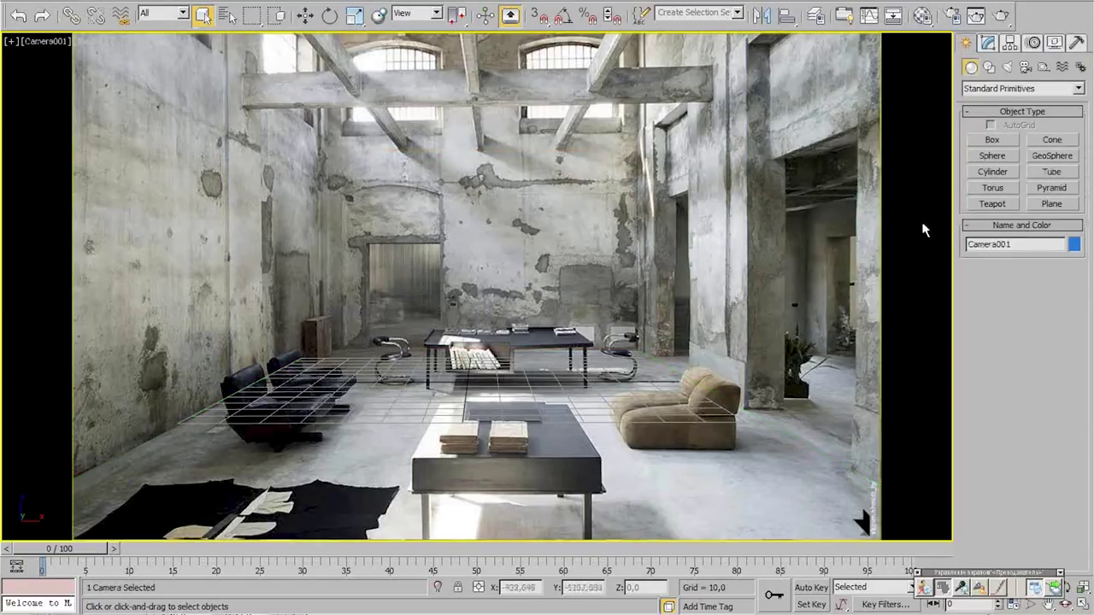
# Draw a test plane about 220 × 146 over the room's floor and toggle its see-through display to check the perspective
pyautogui.click(1051, 203)
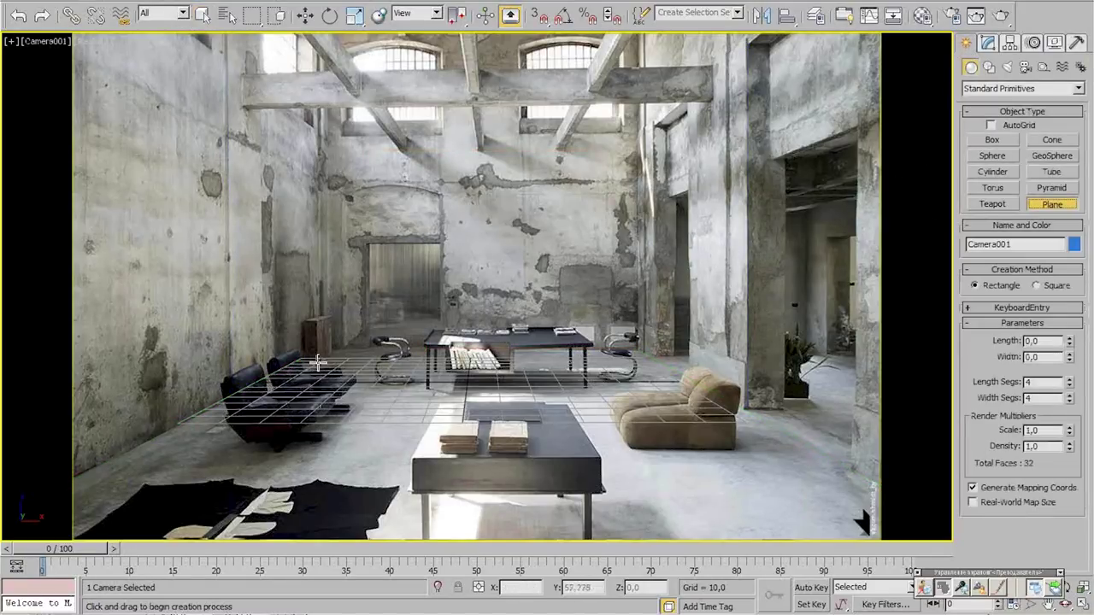
pyautogui.moveTo(299, 359); pyautogui.dragTo(945, 521)
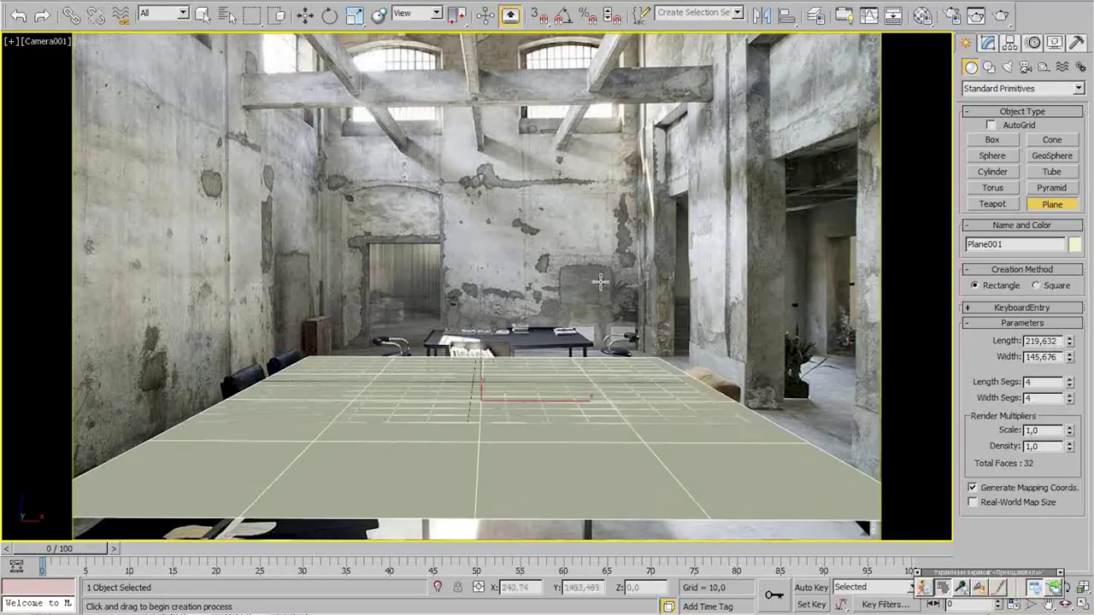
pyautogui.hotkey('alt', 'x')
pyautogui.click(716, 393)
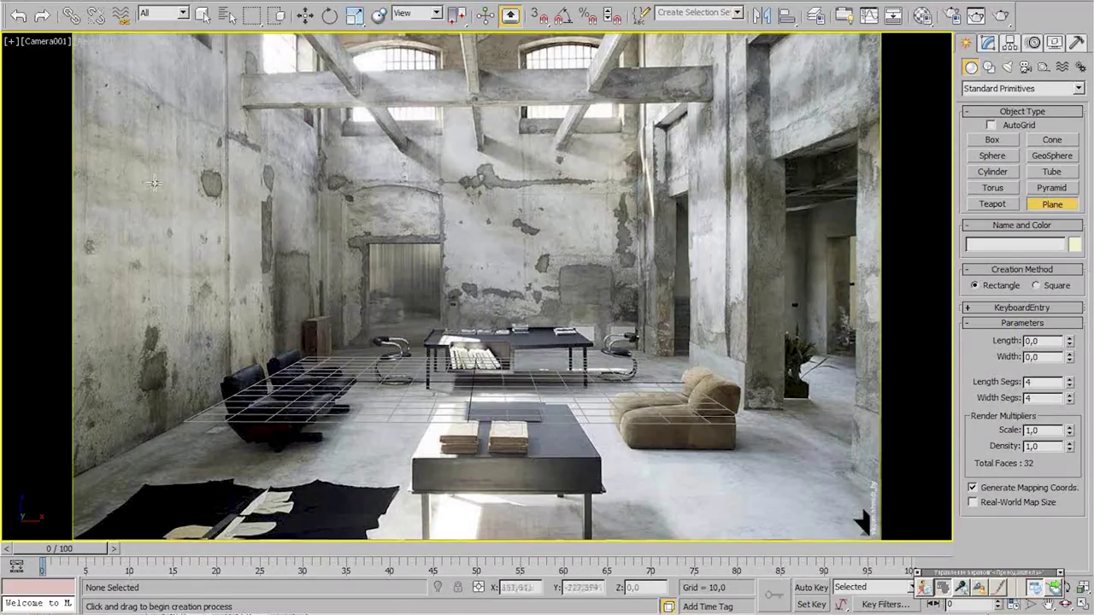
# Switch the camera viewport back to Perspective and turn on 2D Pan Zoom Mode
pyautogui.click(12, 41)
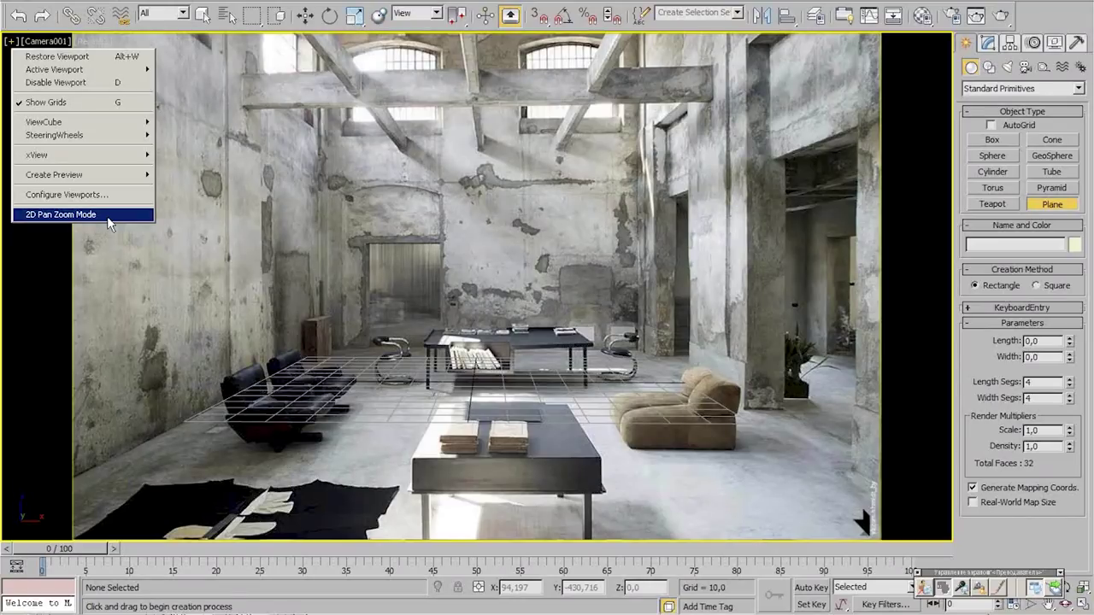
pyautogui.click(180, 240)
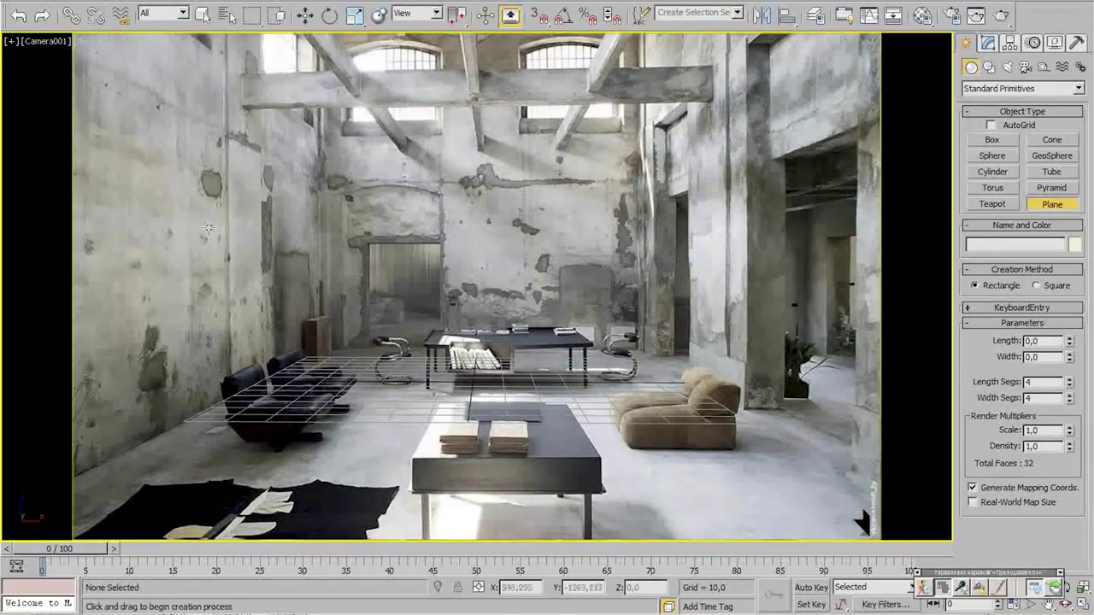
pyautogui.press('p')
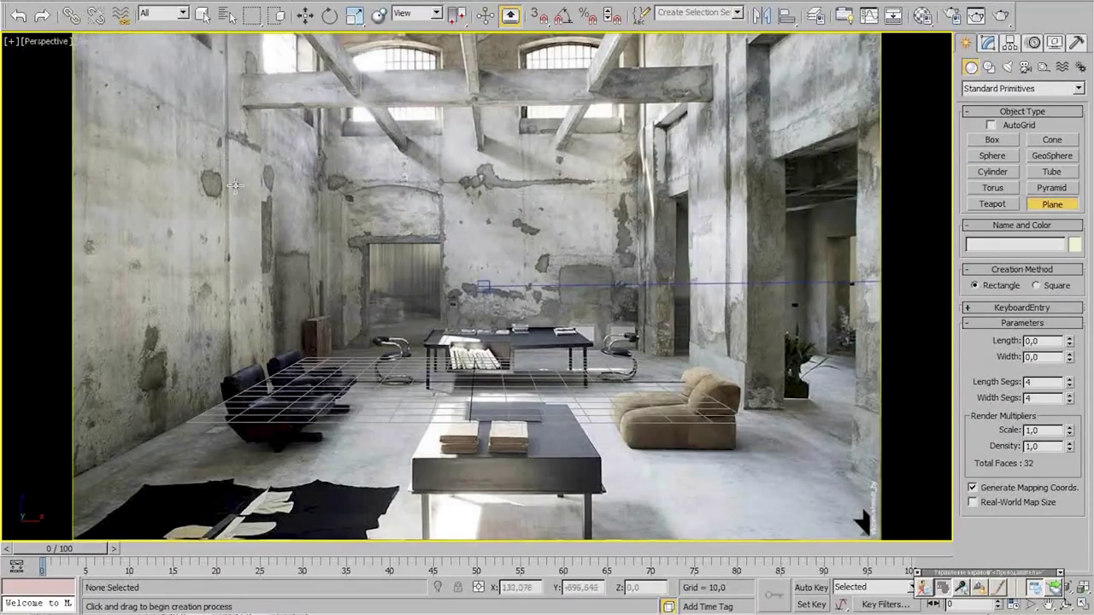
pyautogui.click(12, 45)
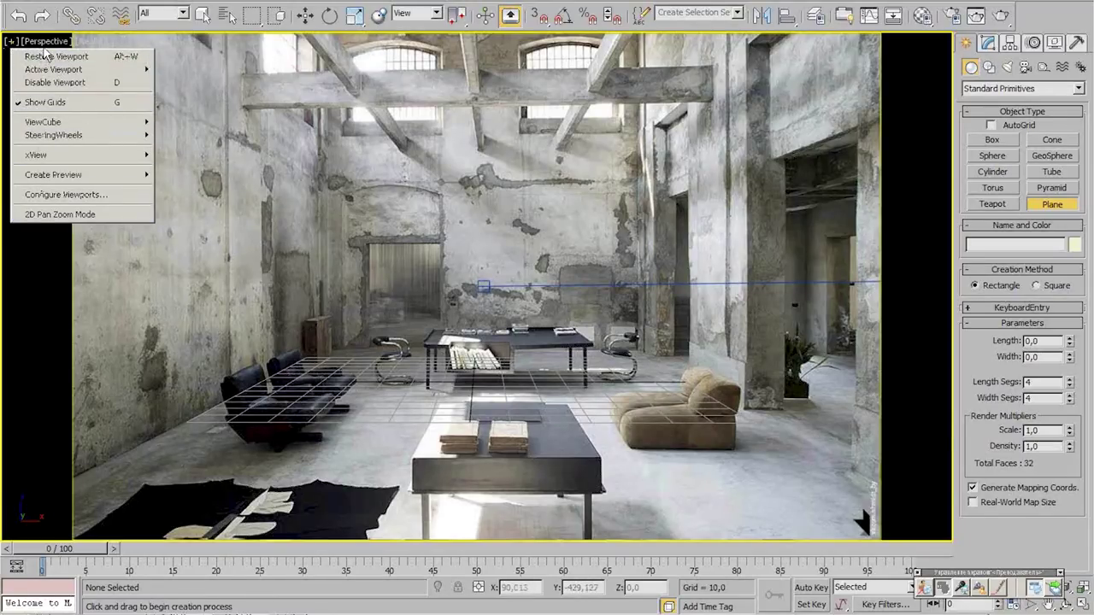
pyautogui.click(53, 215)
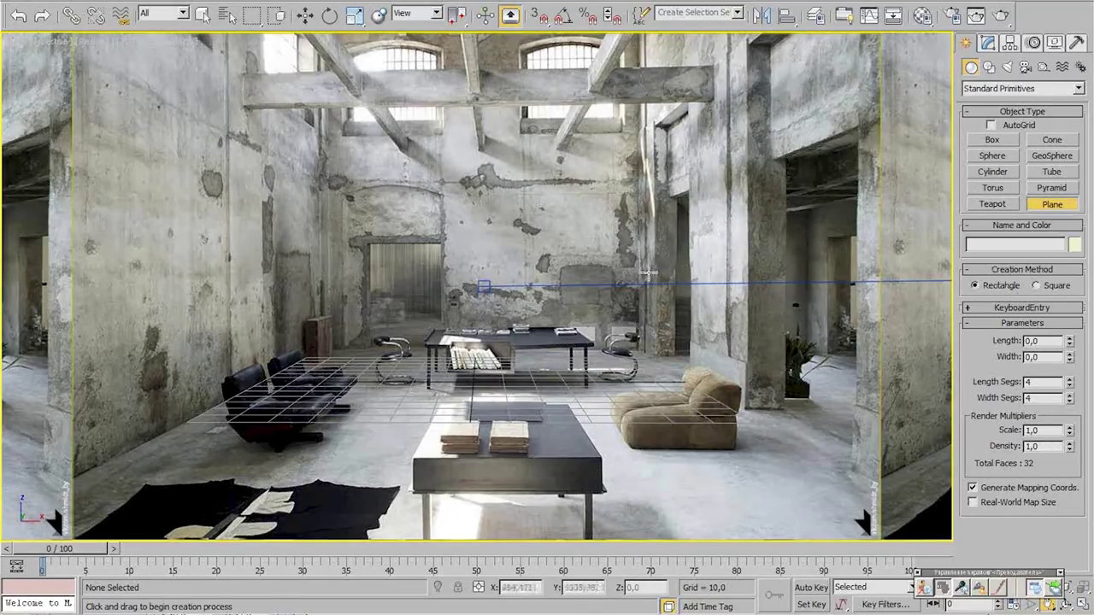
# Draw a thin test box covering the room's floor, from the left front corner to the right back corner
pyautogui.click(993, 143)
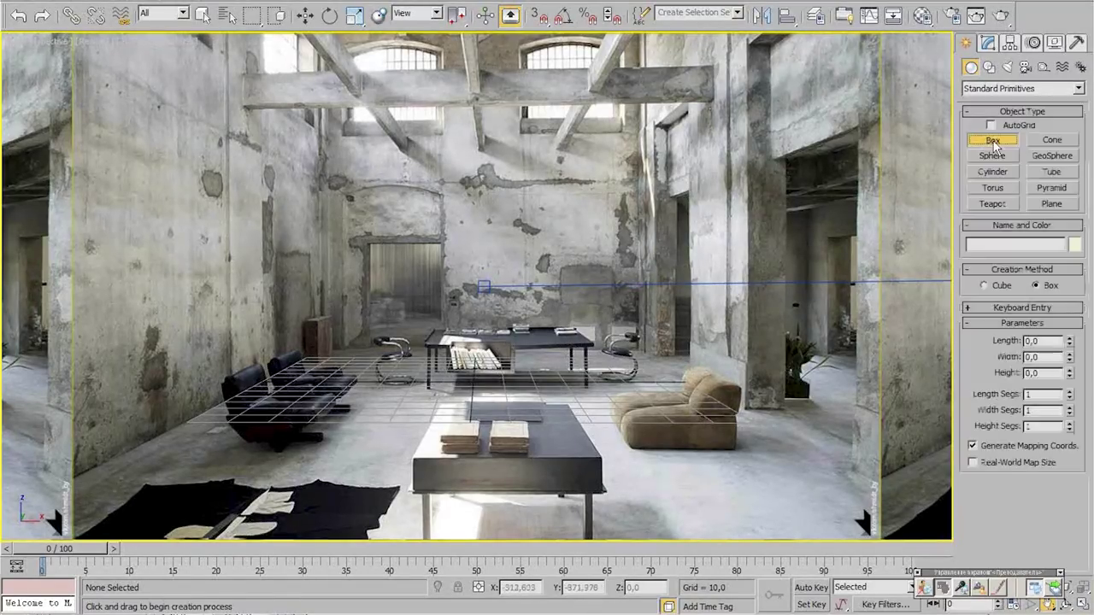
pyautogui.moveTo(87, 474); pyautogui.dragTo(662, 355)
pyautogui.click(573, 334)
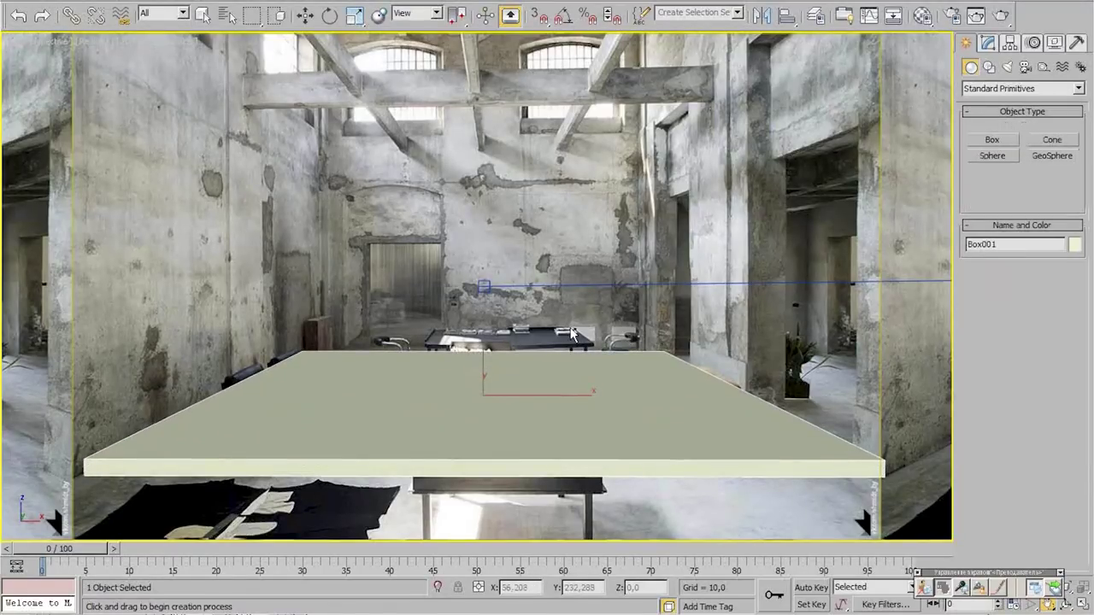
# Examine at different zoom levels and pan positions how the box and the background photo stay aligned in 2D Pan Zoom Mode
pyautogui.scroll(-5, 540, 300)
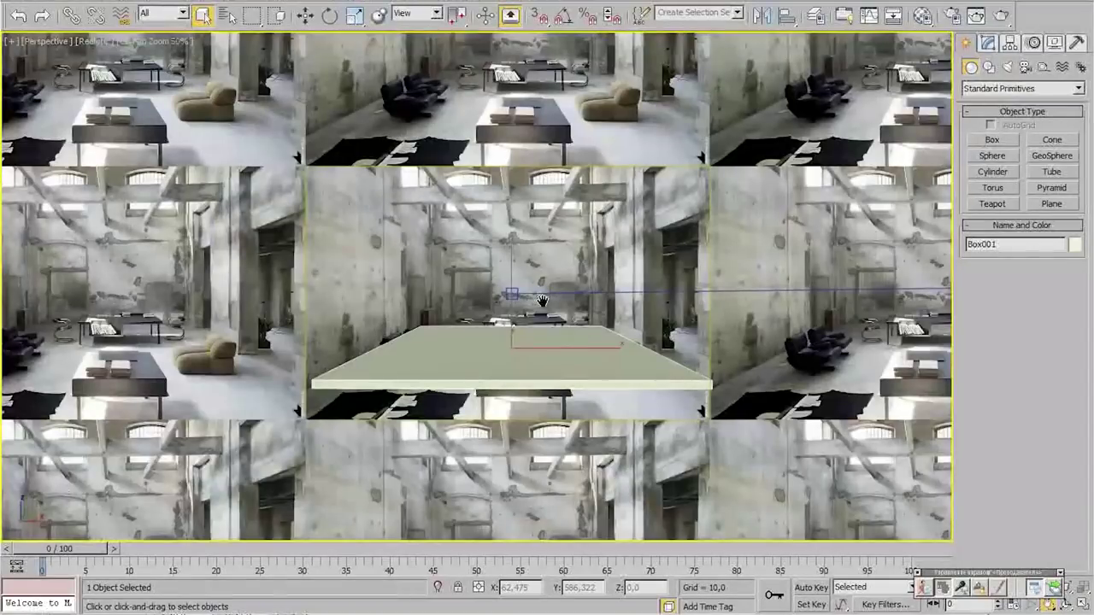
pyautogui.moveTo(540, 300); pyautogui.dragTo(594, 301, button='middle')
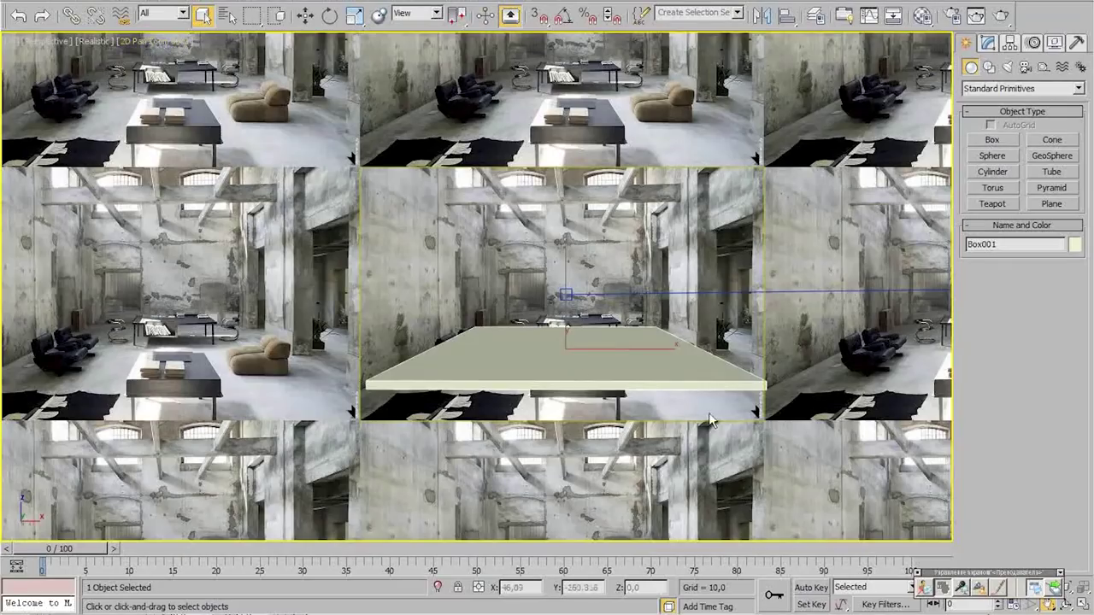
pyautogui.scroll(-3, 709, 420)
pyautogui.moveTo(709, 419); pyautogui.dragTo(697, 278, button='middle')
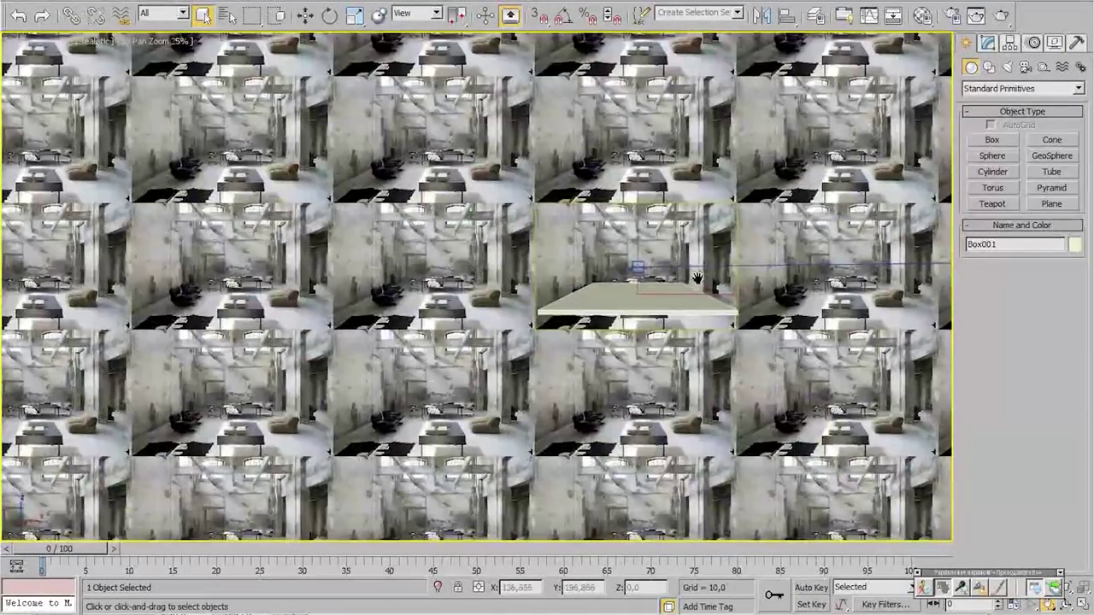
pyautogui.scroll(6, 697, 279)
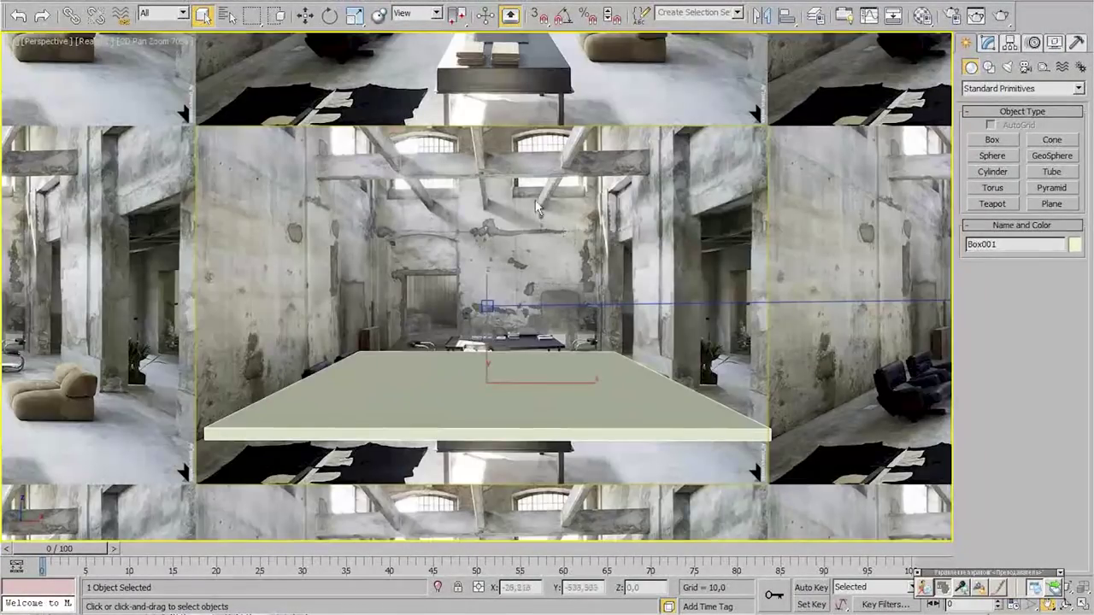
pyautogui.scroll(8, 561, 195)
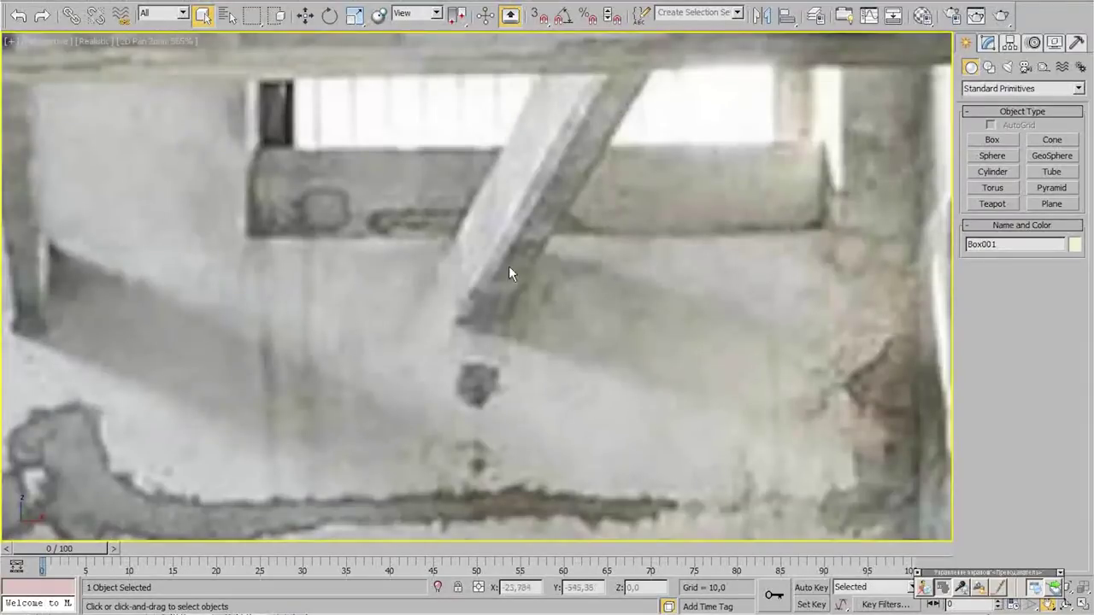
pyautogui.scroll(-3, 491, 277)
pyautogui.scroll(-8, 471, 277)
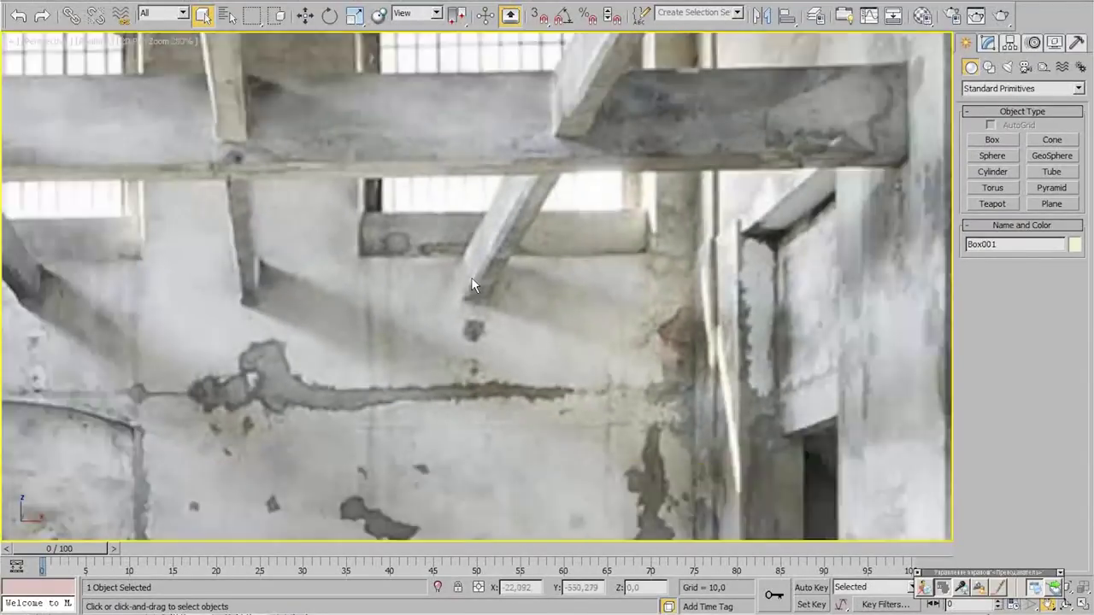
pyautogui.scroll(3, 467, 261)
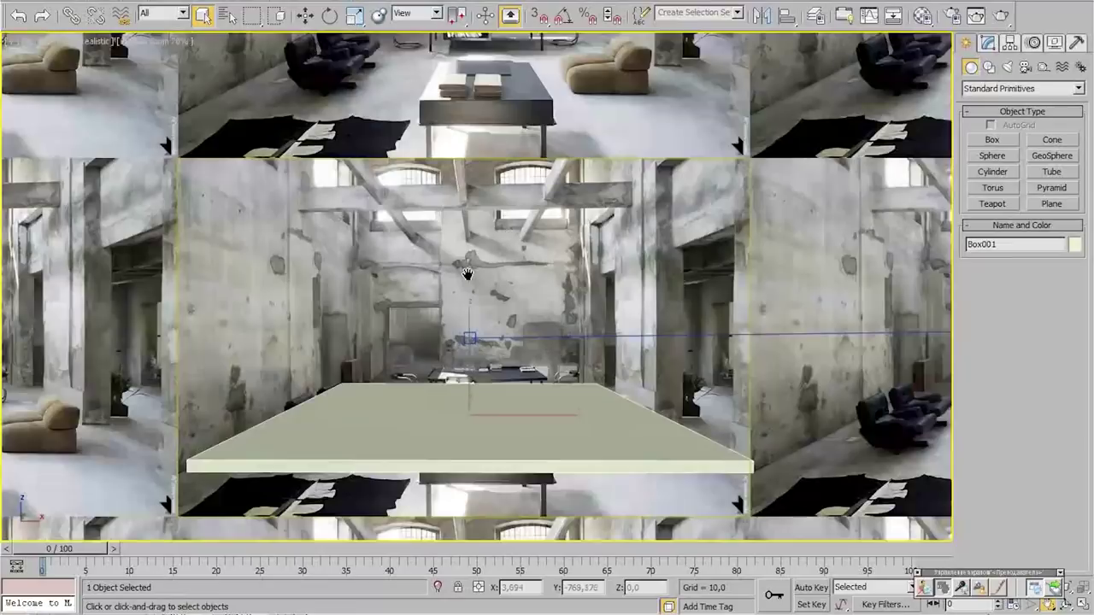
pyautogui.moveTo(467, 261); pyautogui.dragTo(462, 292, button='middle')
pyautogui.scroll(-3, 409, 278)
pyautogui.scroll(3, 421, 327)
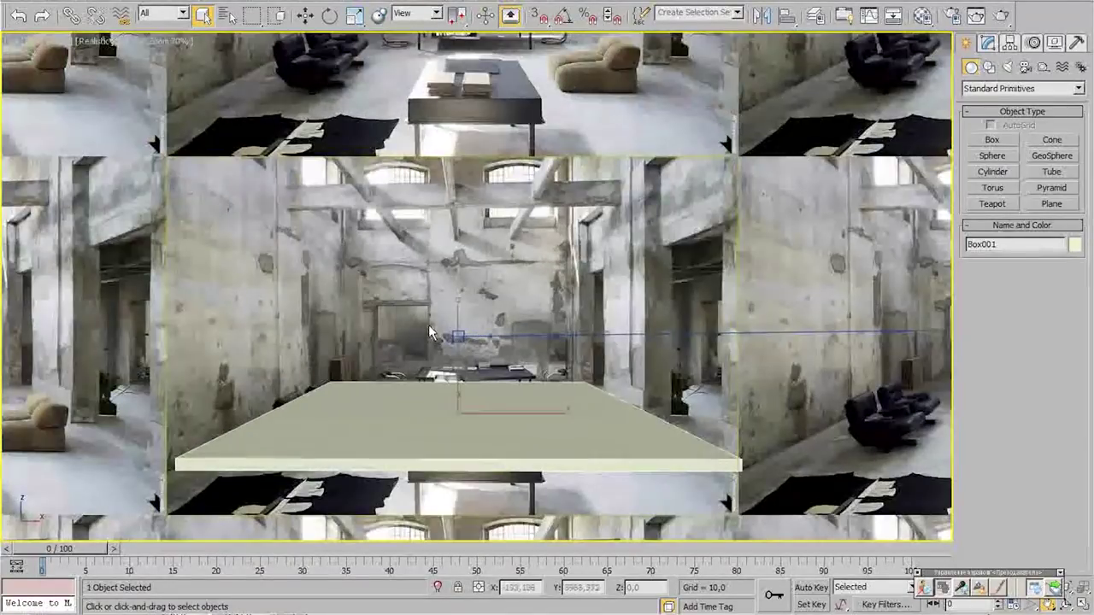
pyautogui.moveTo(426, 326); pyautogui.dragTo(421, 275, button='middle')
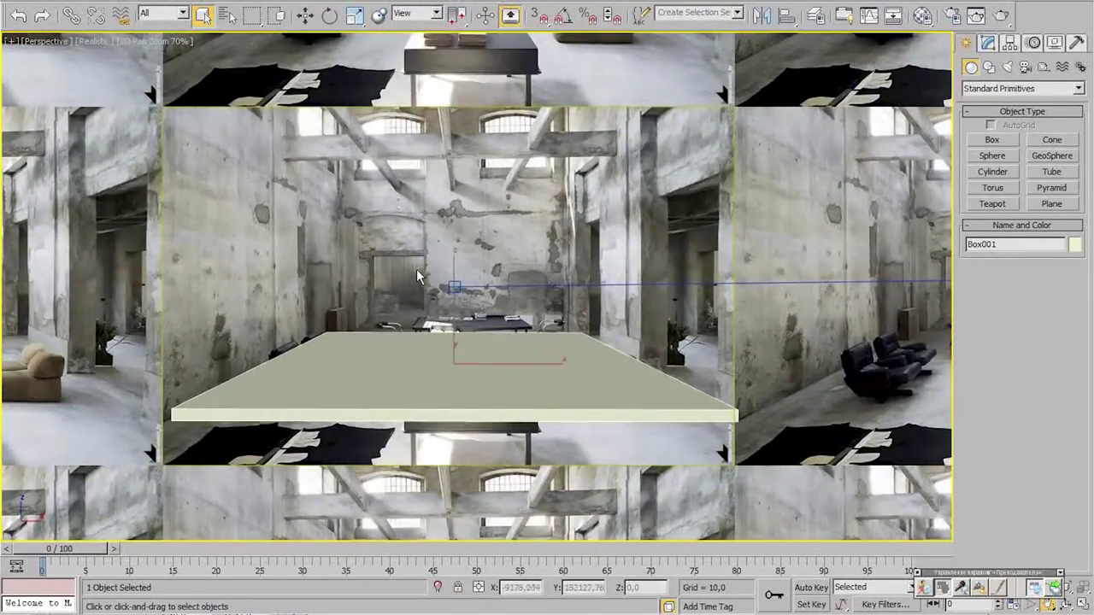
pyautogui.scroll(-2, 376, 219)
pyautogui.moveTo(402, 193); pyautogui.dragTo(427, 237, button='middle')
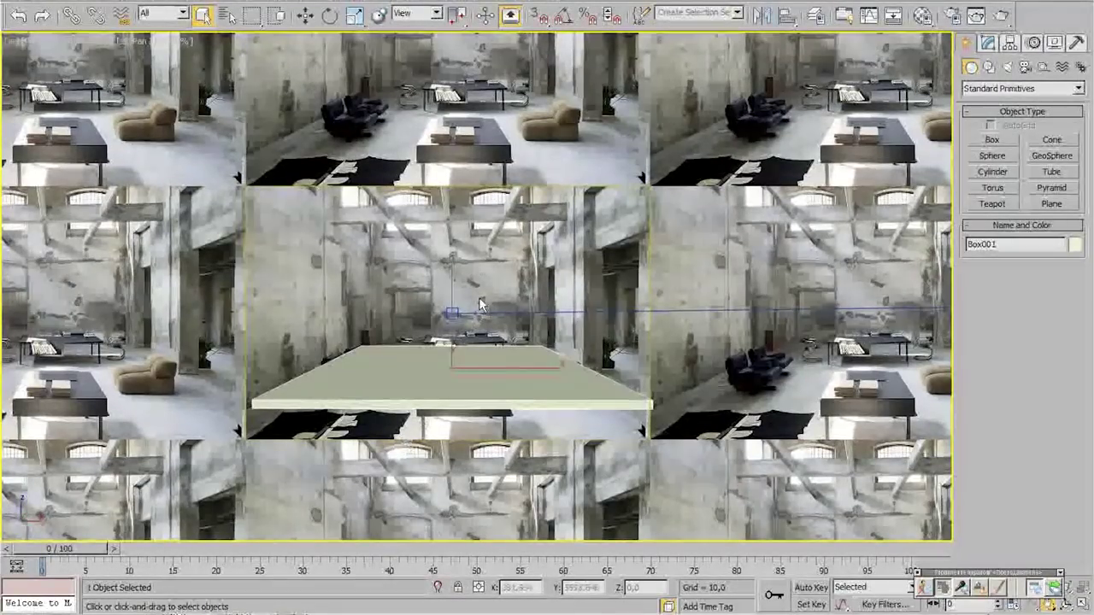
# Turn off U and V tiling for the background photo's bitmap and close the Material Editor
pyautogui.press('m')
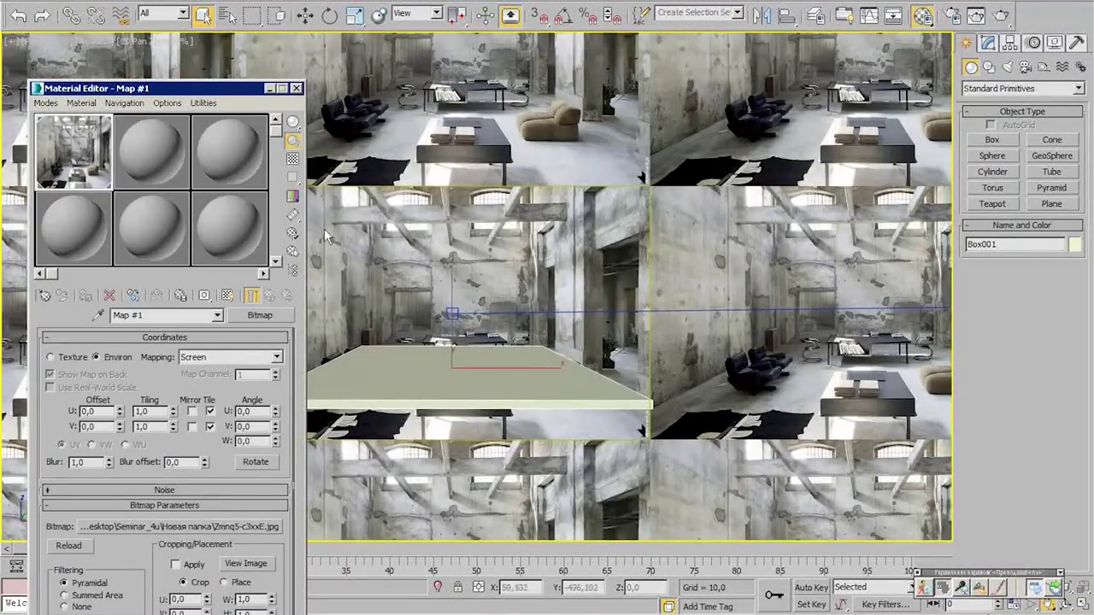
pyautogui.click(209, 411)
pyautogui.click(209, 426)
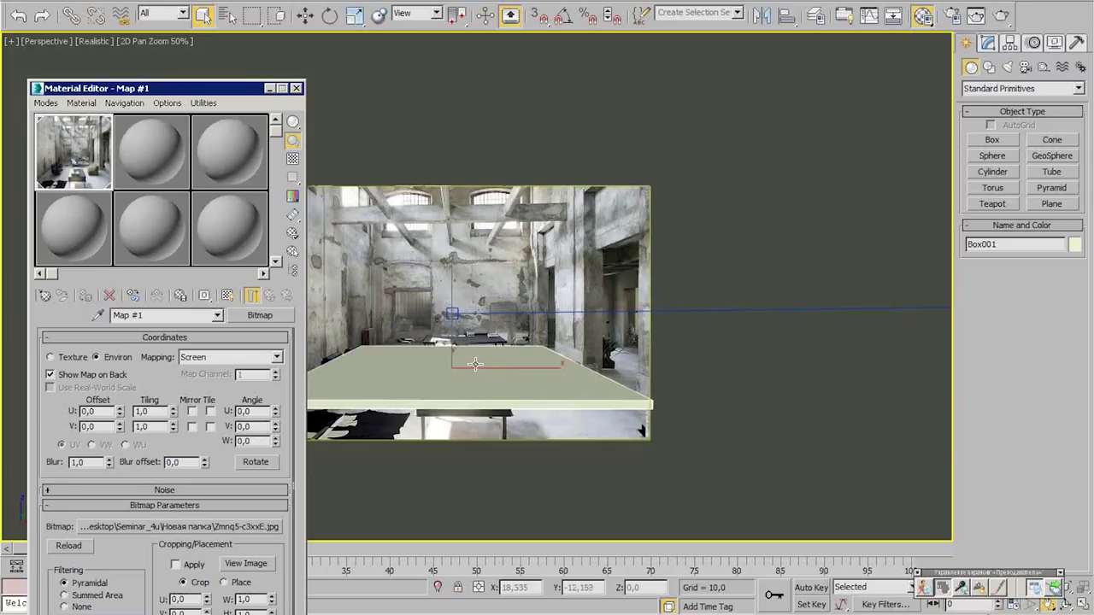
pyautogui.click(295, 88)
# Delete the test box covering the room's floor
pyautogui.scroll(3, 453, 344)
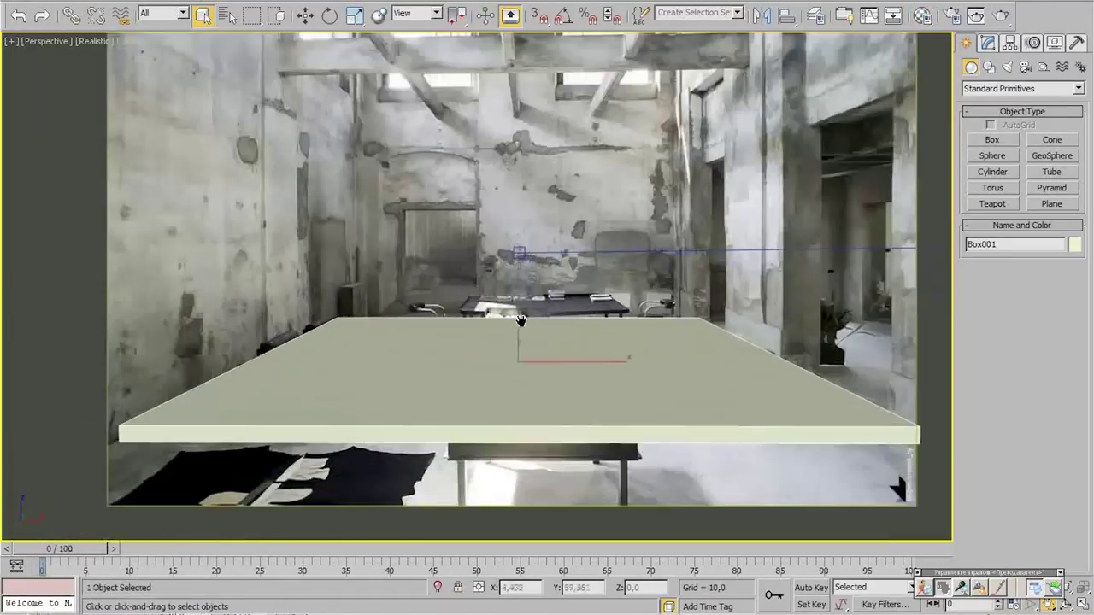
pyautogui.moveTo(519, 317); pyautogui.dragTo(507, 371, button='middle')
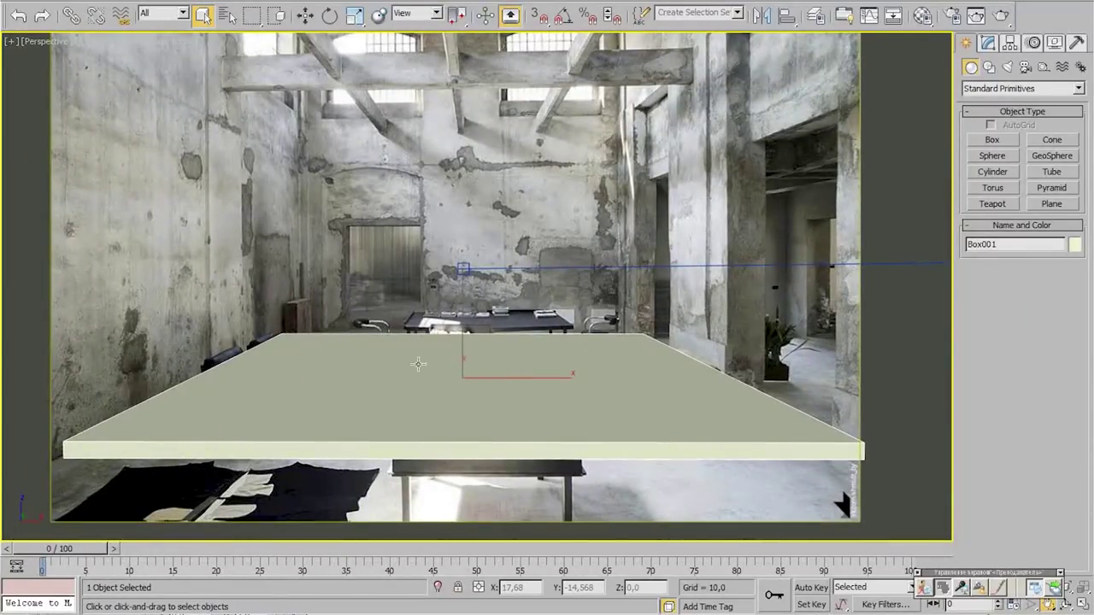
pyautogui.press('Delete')
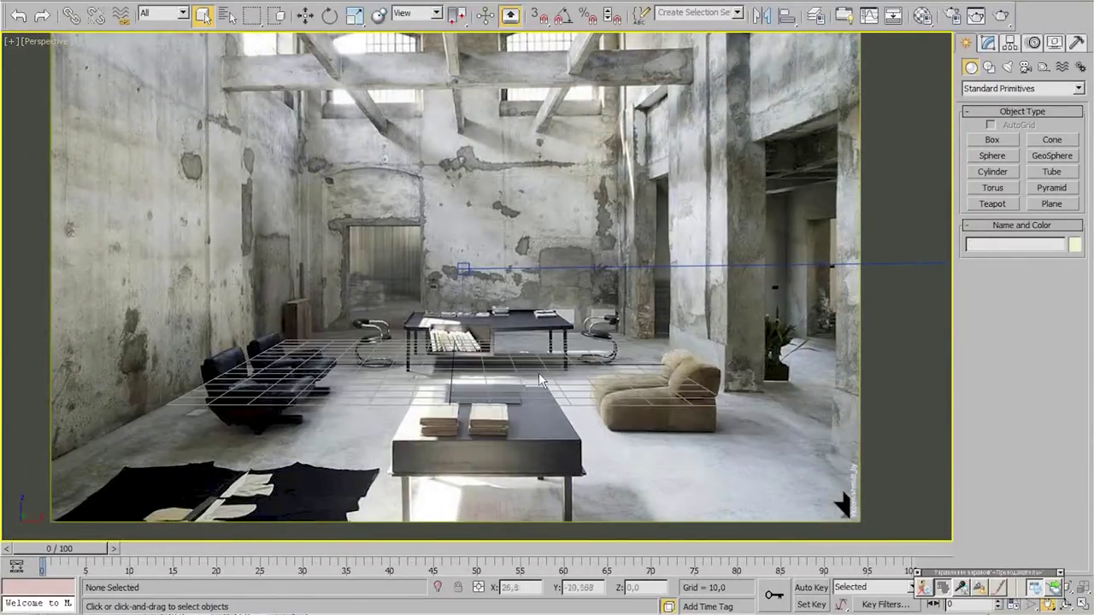
# Draw a floor plane about 275 by 131 units from the room's right back corner to the left front, with one segment each way
pyautogui.click(1052, 204)
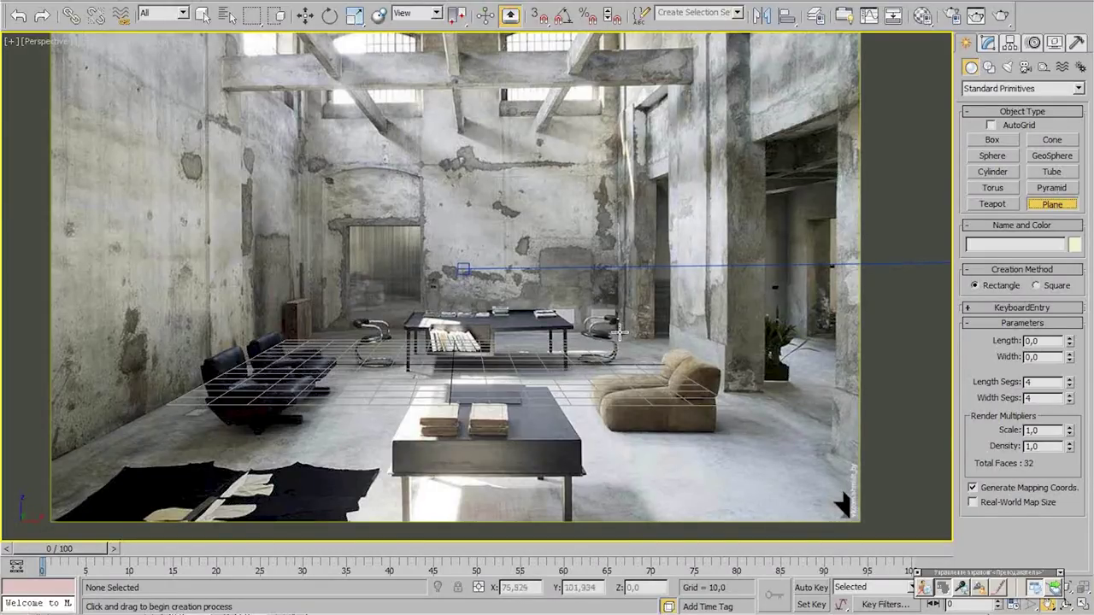
pyautogui.moveTo(620, 331); pyautogui.dragTo(124, 471)
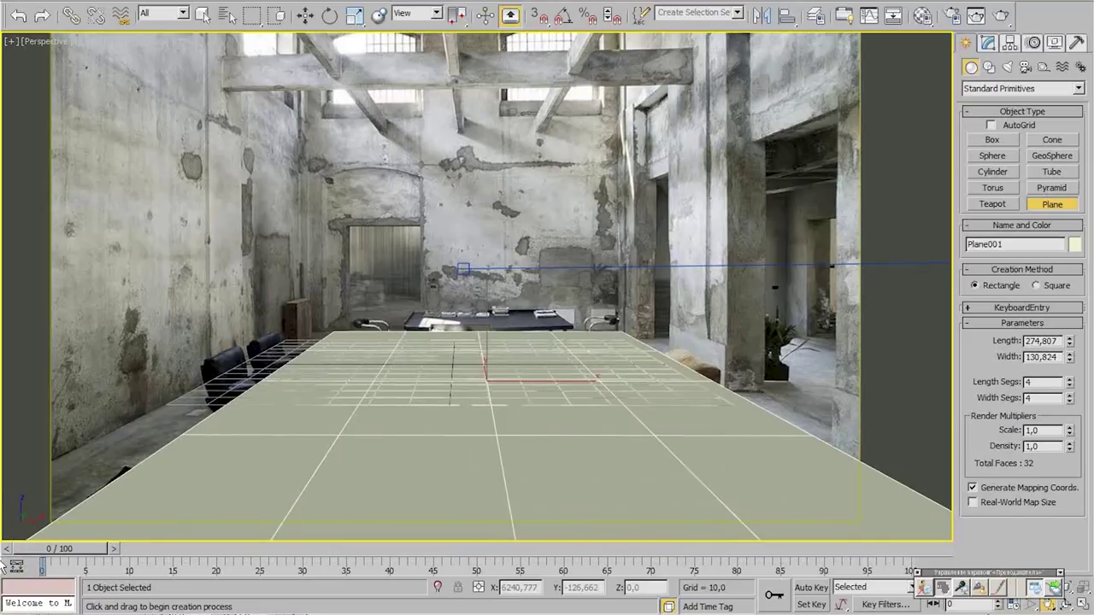
pyautogui.click(987, 43)
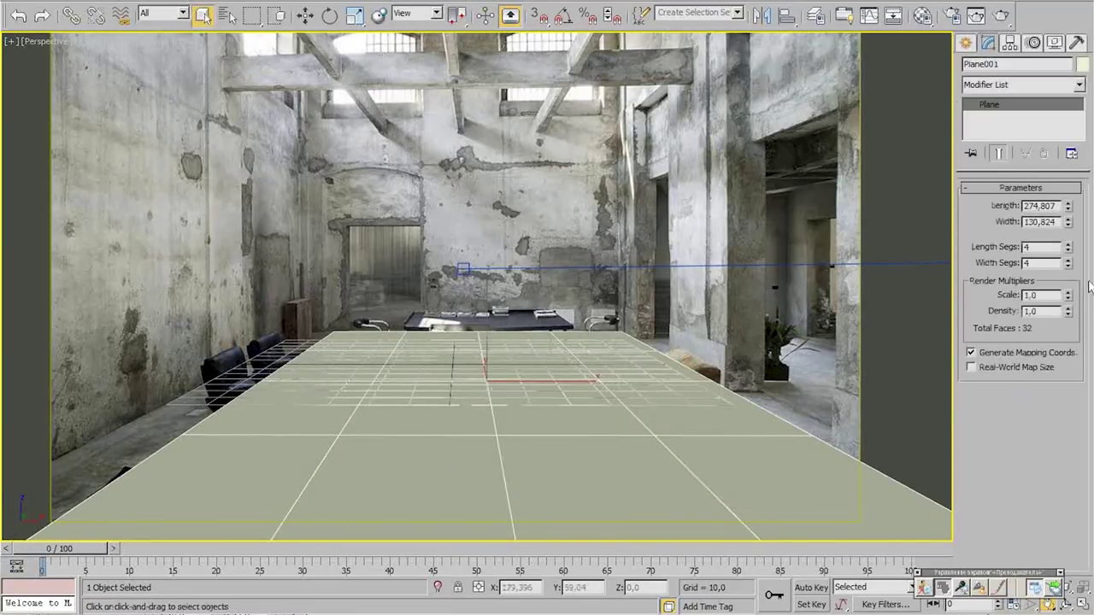
pyautogui.rightClick(1067, 247)
pyautogui.rightClick(1067, 263)
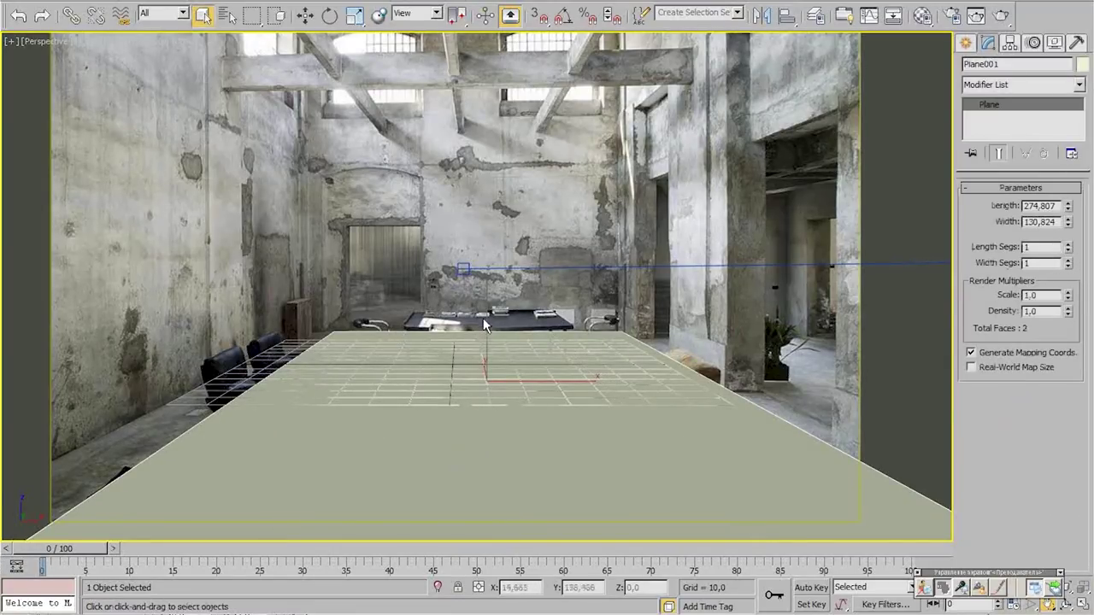
# Convert the floor plane to Editable Poly and move its left edge outward to the base of the left wall
pyautogui.rightClick(520, 400)
pyautogui.moveTo(564, 549)
pyautogui.click(675, 564)
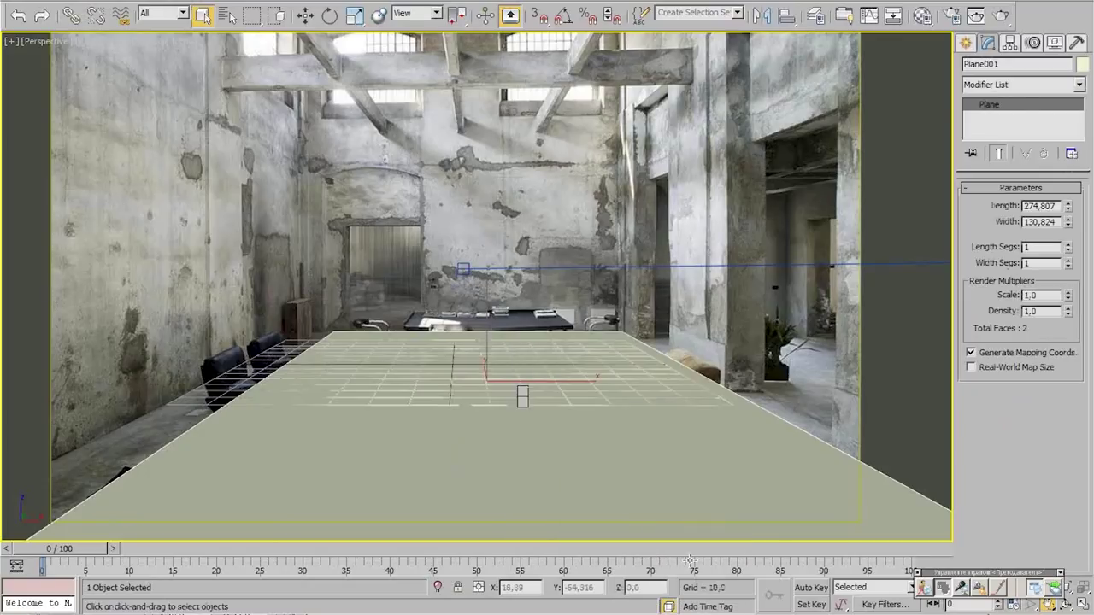
pyautogui.click(1000, 205)
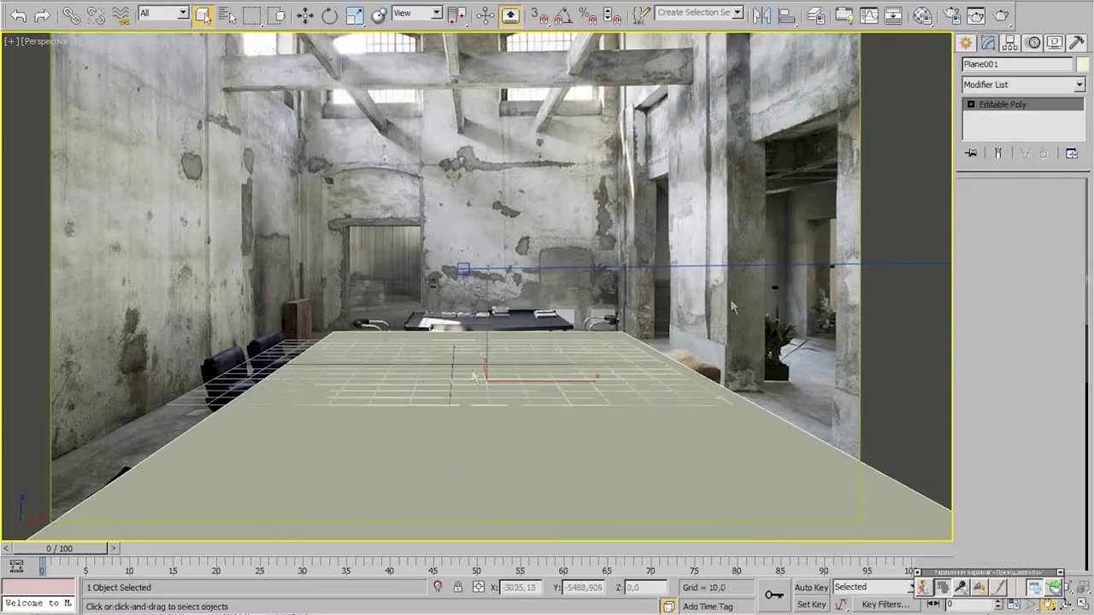
pyautogui.click(221, 405)
pyautogui.press('w')
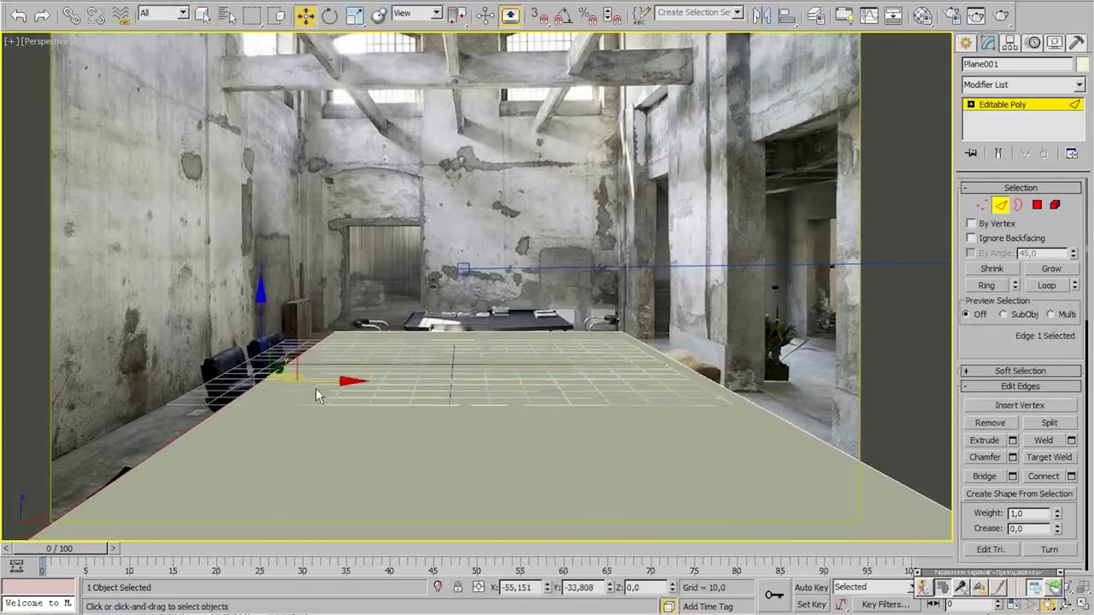
pyautogui.moveTo(317, 391); pyautogui.dragTo(268, 392)
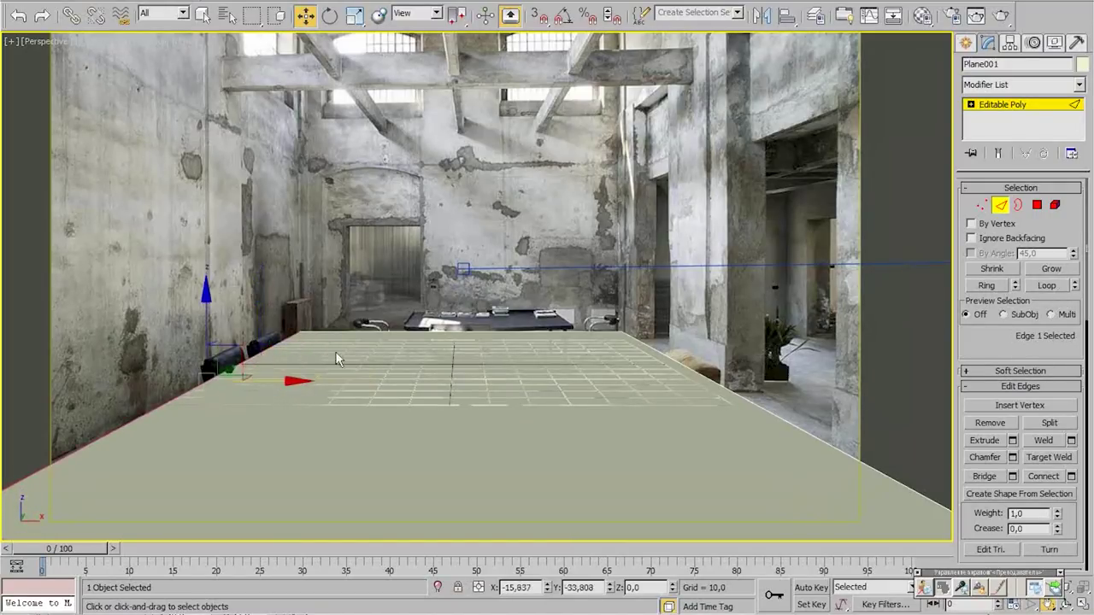
# Connect the plane's front and back edges with 2 segments and shift the new lengthwise edges toward the left wall
pyautogui.click(385, 333)
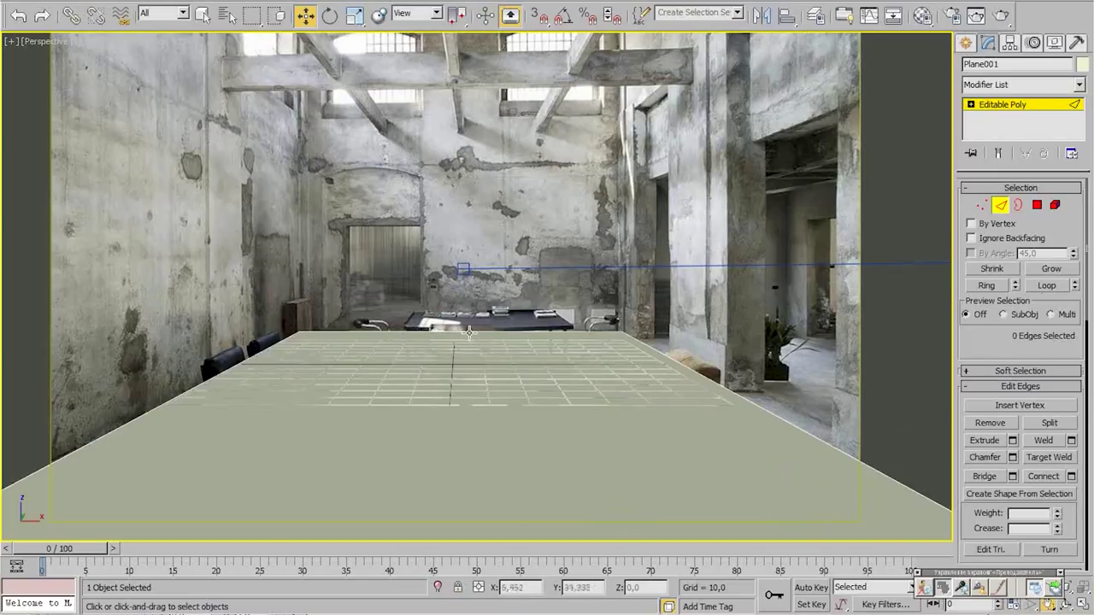
pyautogui.hotkey('alt', 'w')
pyautogui.click(197, 127)
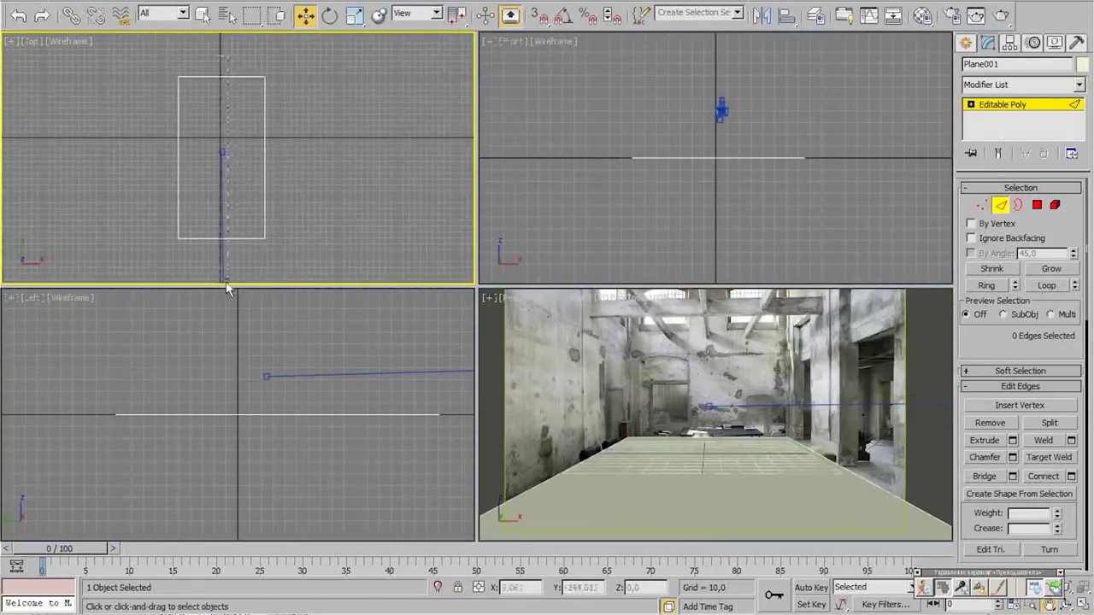
pyautogui.click(225, 281)
pyautogui.rightClick(589, 393)
pyautogui.hotkey('alt', 'w')
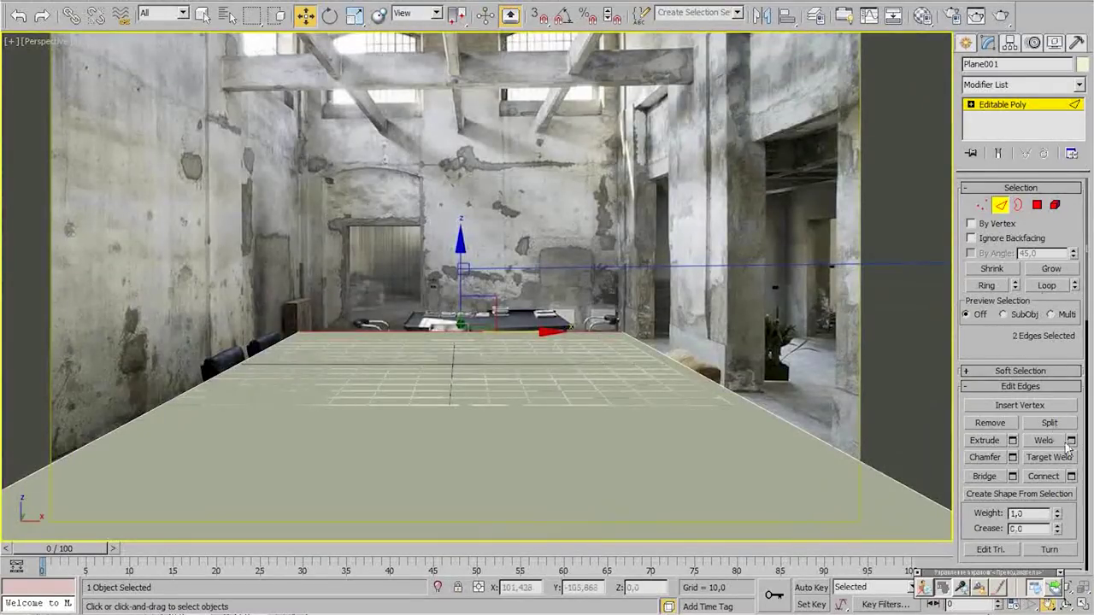
pyautogui.click(1071, 476)
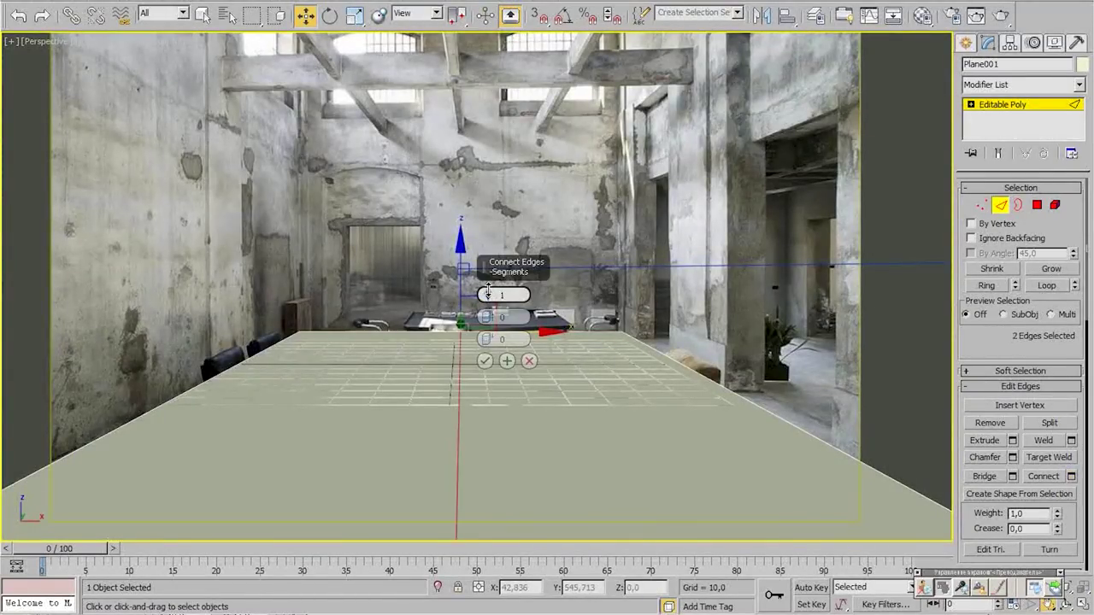
pyautogui.moveTo(488, 294); pyautogui.dragTo(488, 287)
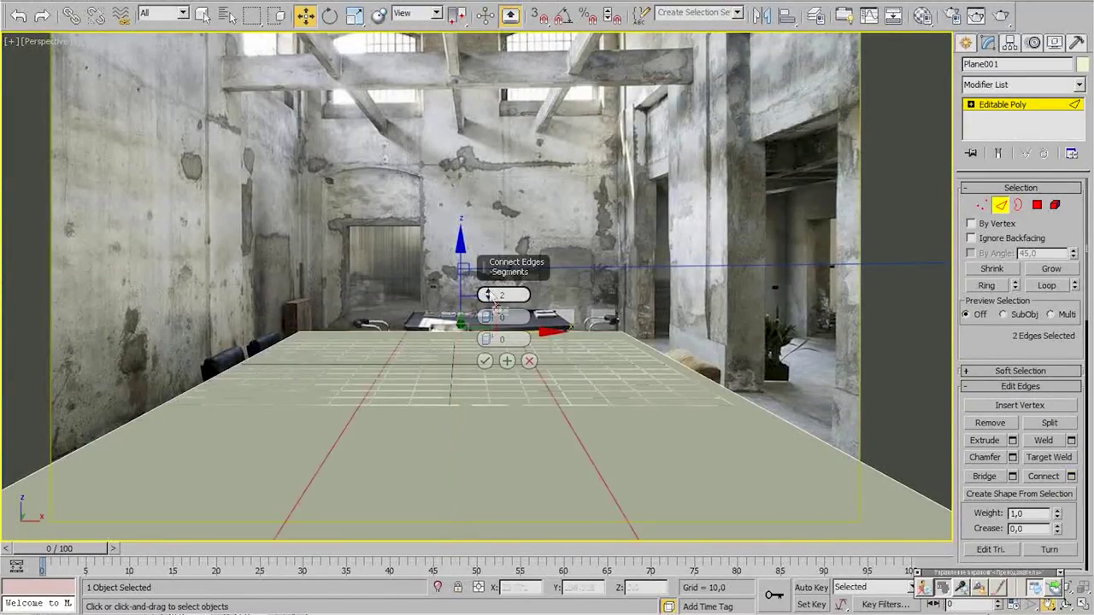
pyautogui.click(484, 362)
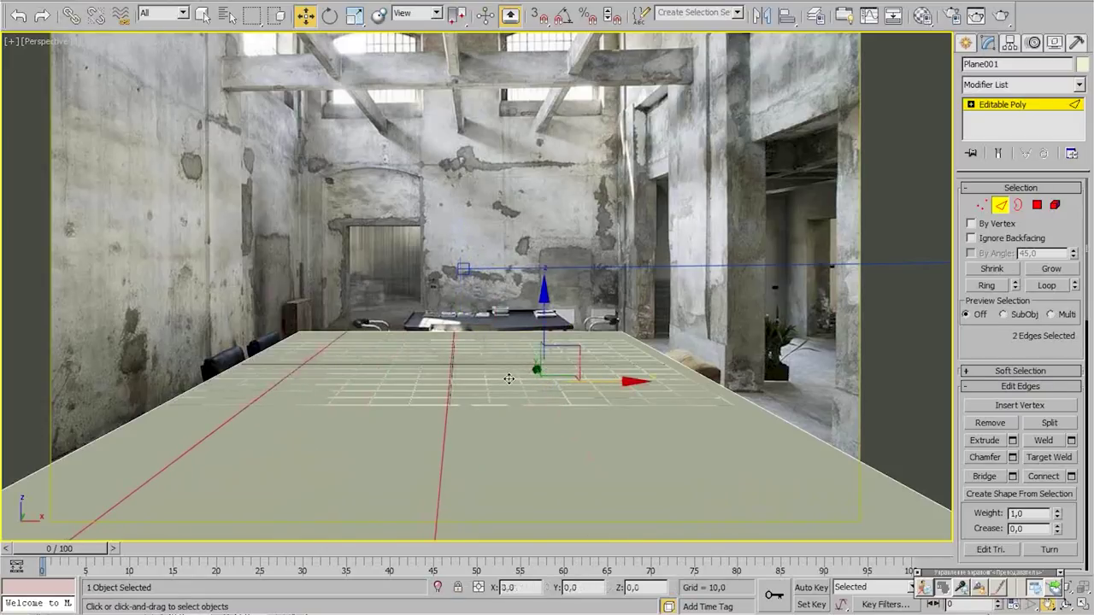
pyautogui.click(452, 368)
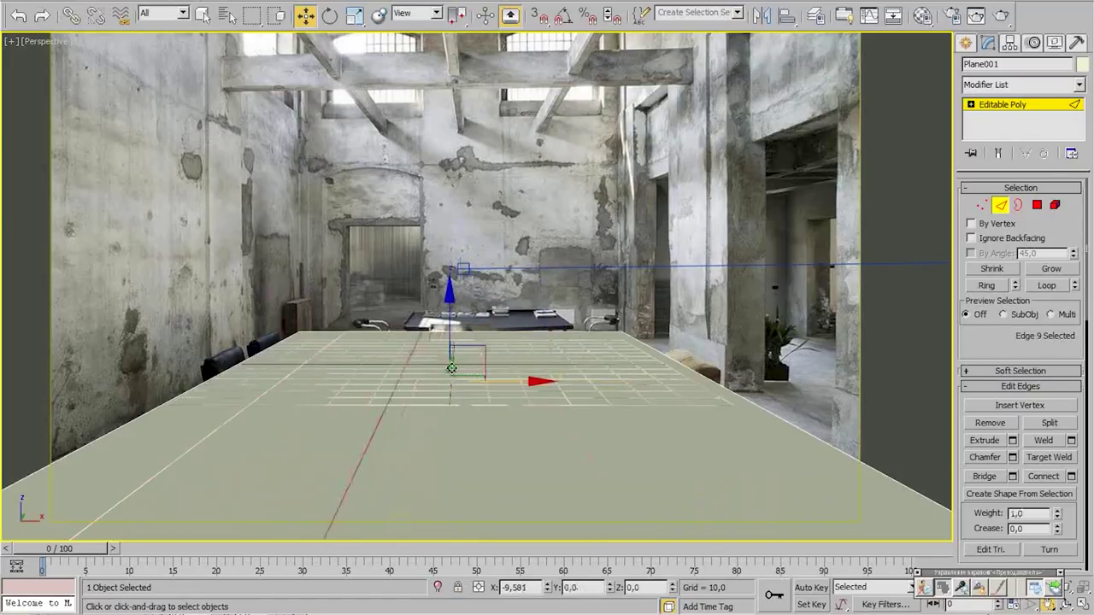
pyautogui.click(518, 397)
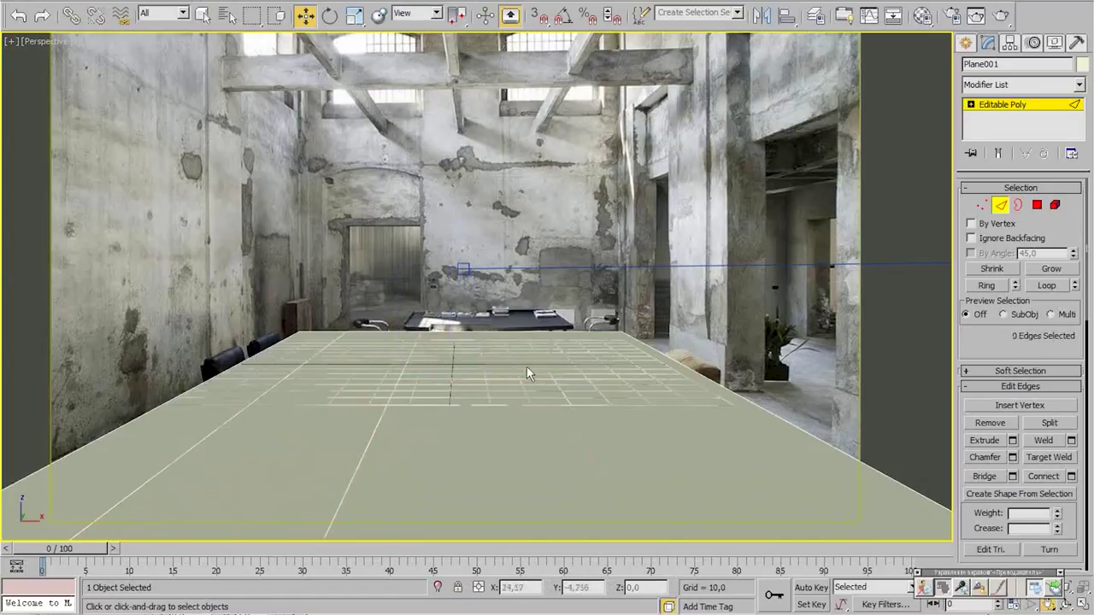
# Connect all four lengthwise edges of the floor plane with 4 segments and a slide of -31
pyautogui.moveTo(388, 446); pyautogui.dragTo(388, 446)
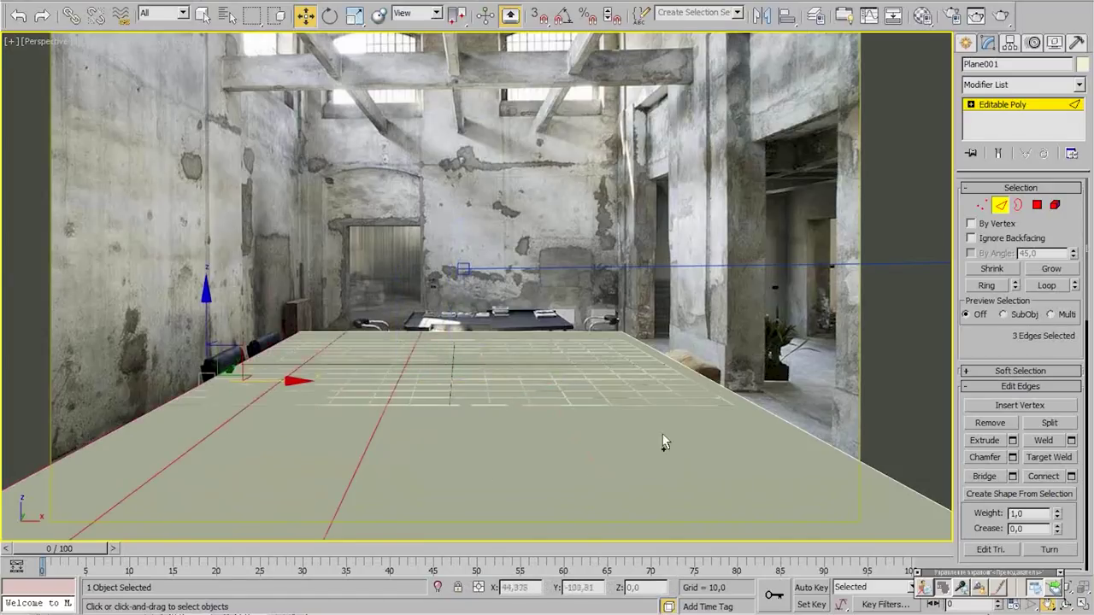
pyautogui.keyDown('ctrl'); pyautogui.moveTo(661, 444); pyautogui.dragTo(675, 368); pyautogui.keyUp('ctrl')
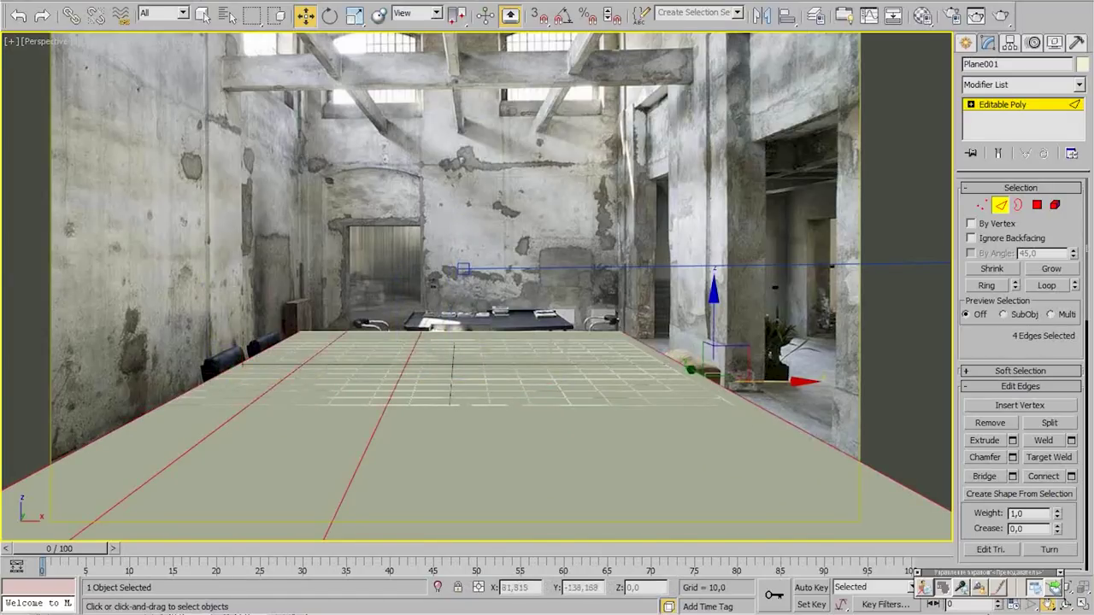
pyautogui.click(1070, 476)
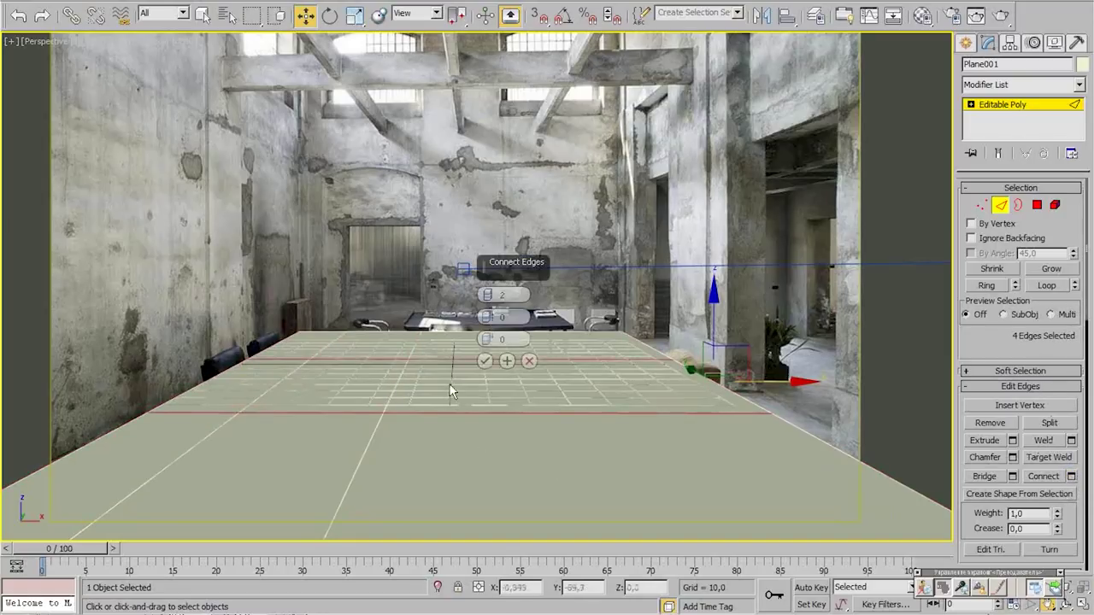
pyautogui.moveTo(487, 294); pyautogui.dragTo(487, 284)
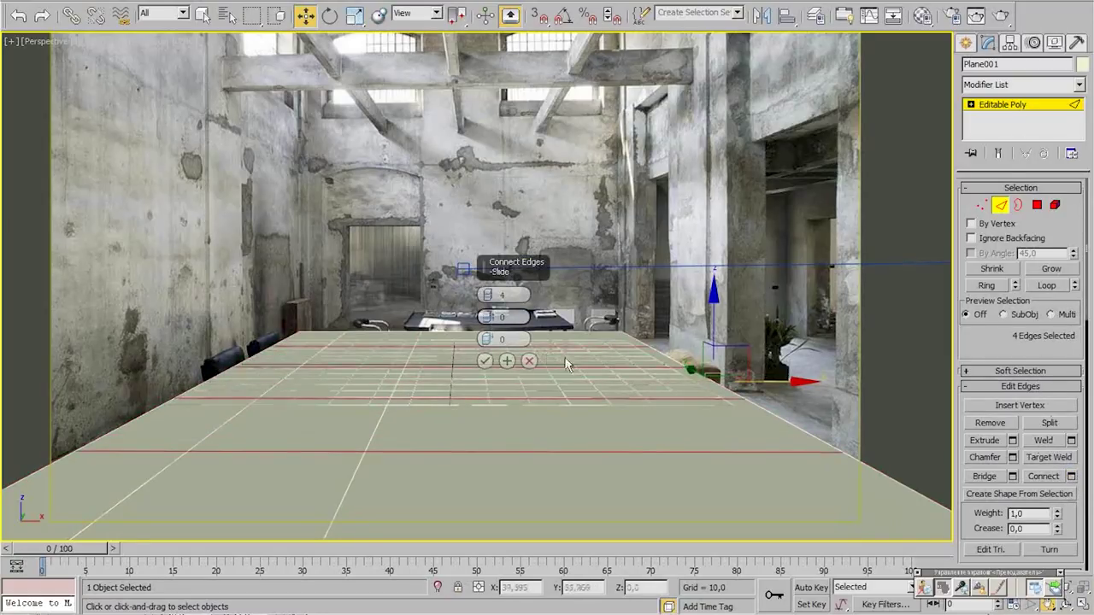
pyautogui.moveTo(488, 339); pyautogui.dragTo(516, 433)
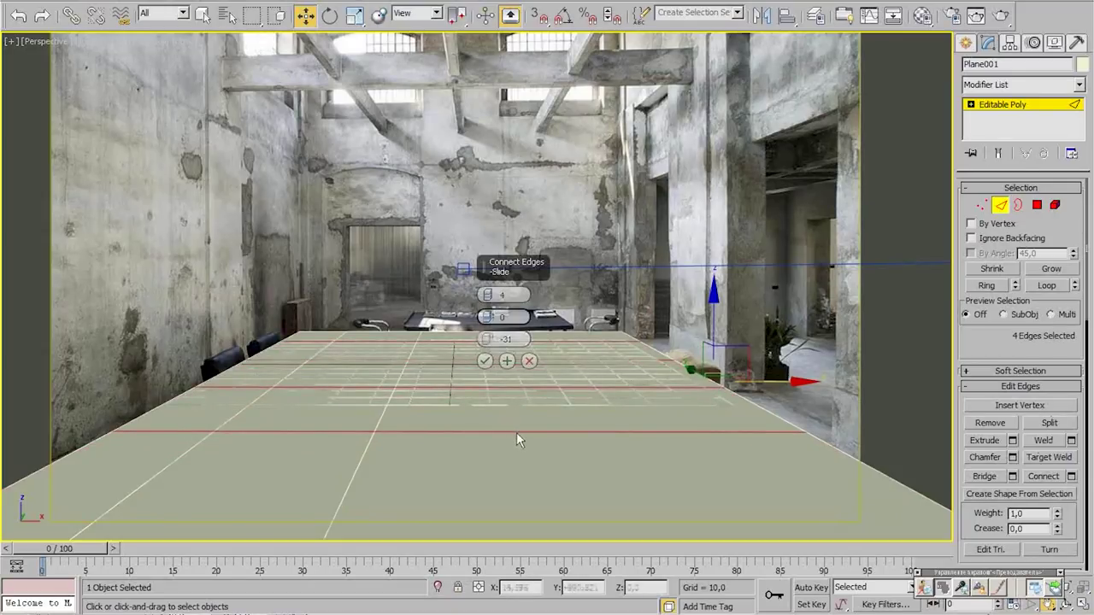
pyautogui.click(484, 361)
pyautogui.click(628, 432)
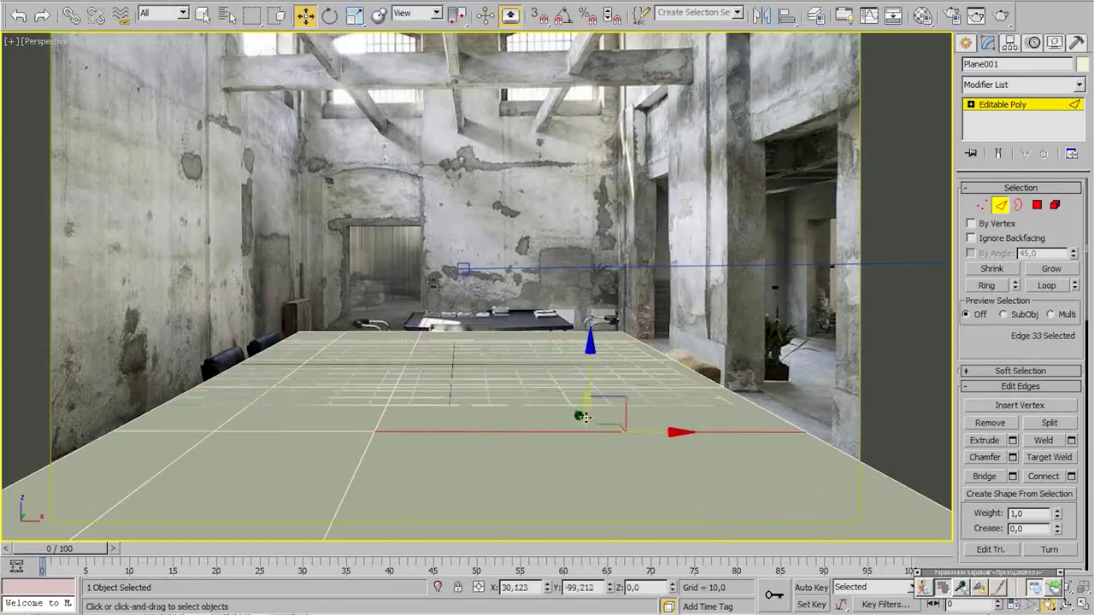
pyautogui.moveTo(602, 419); pyautogui.dragTo(601, 432)
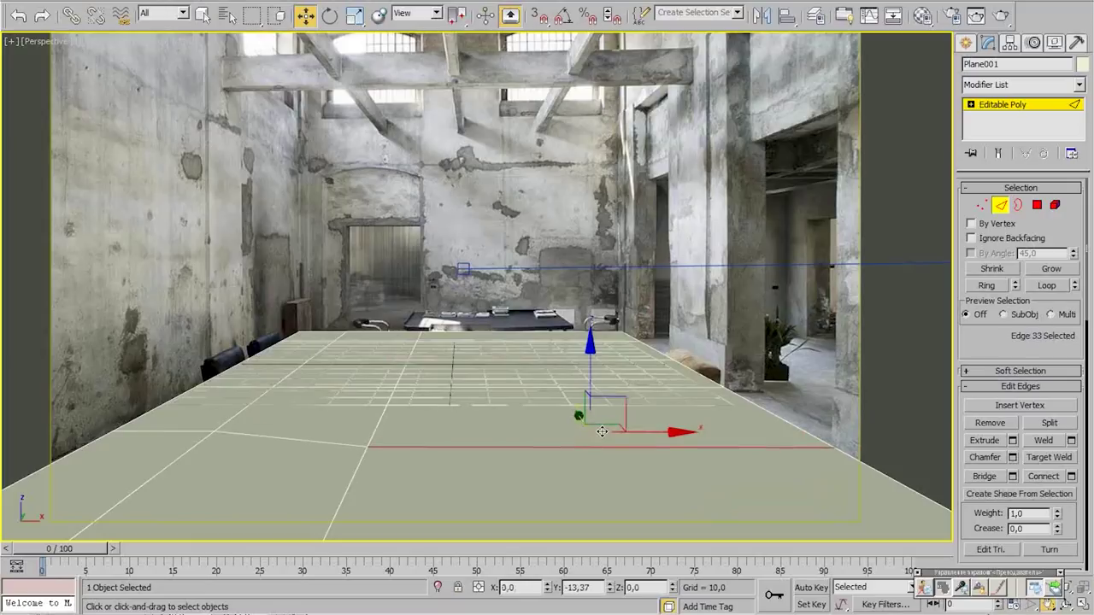
pyautogui.click(660, 369)
pyautogui.click(602, 346)
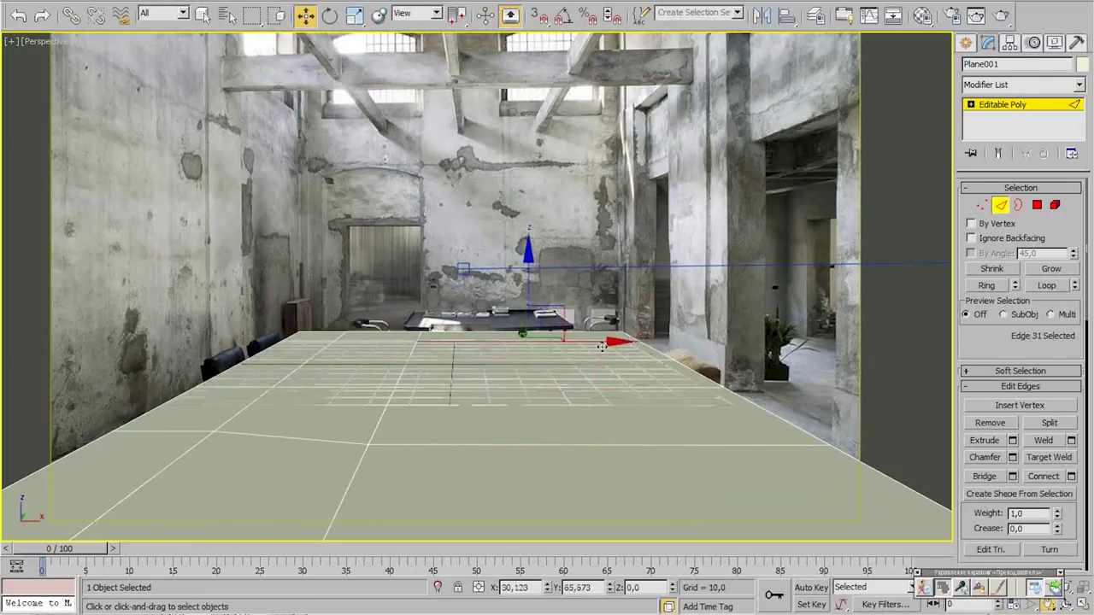
pyautogui.click(372, 369)
pyautogui.click(356, 438)
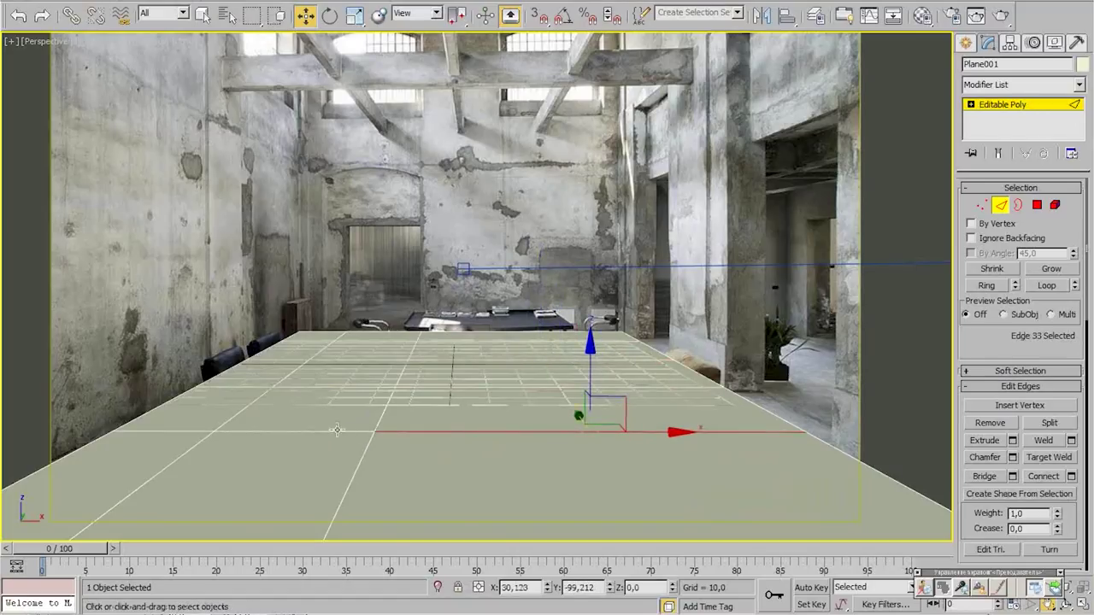
pyautogui.keyDown('ctrl'); pyautogui.click(489, 341); pyautogui.keyUp('ctrl')
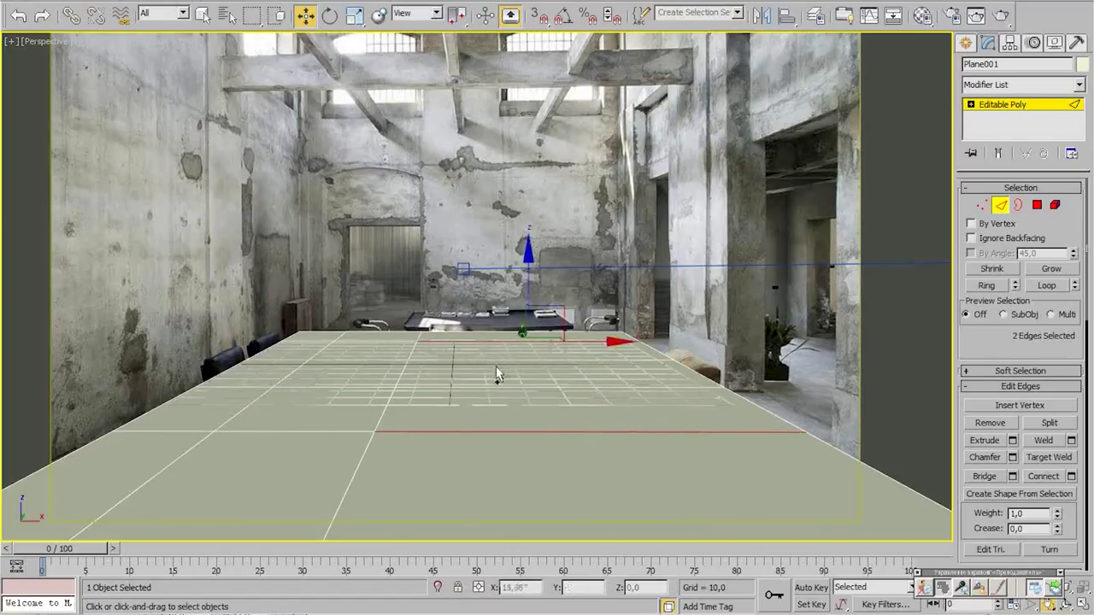
pyautogui.click(1047, 285)
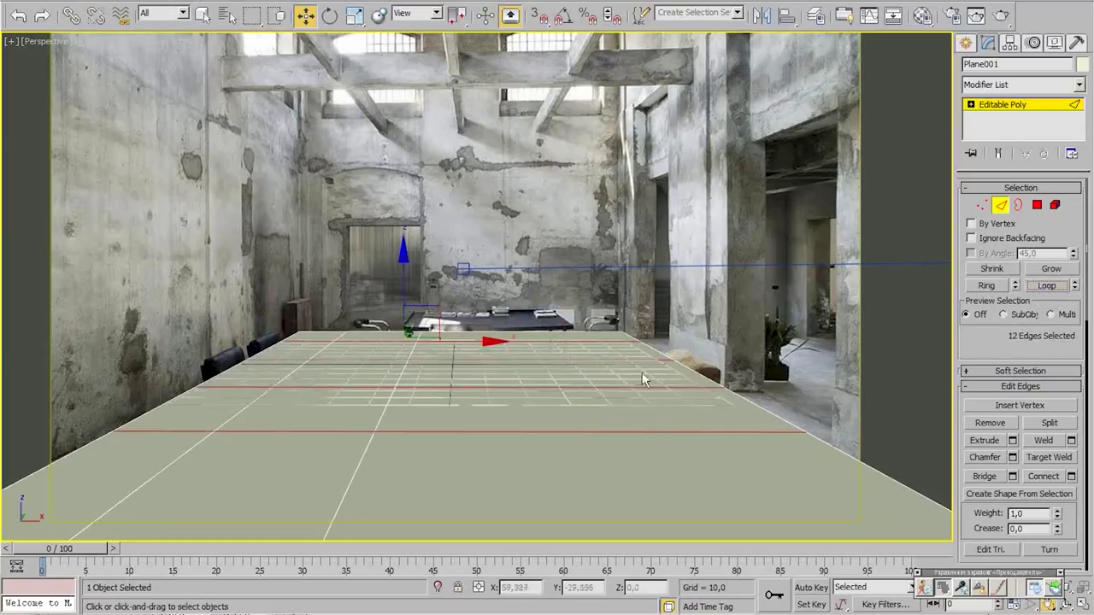
pyautogui.click(403, 342)
# Move the whole front crosswise edge loop of the floor plane toward the camera
pyautogui.doubleClick(649, 432)
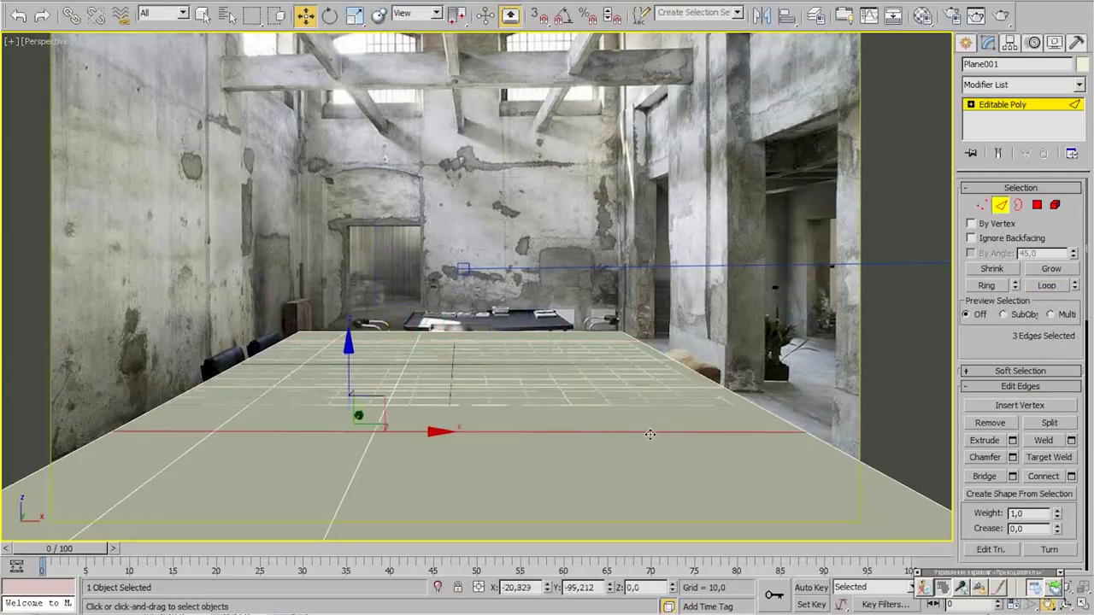
pyautogui.click(670, 386)
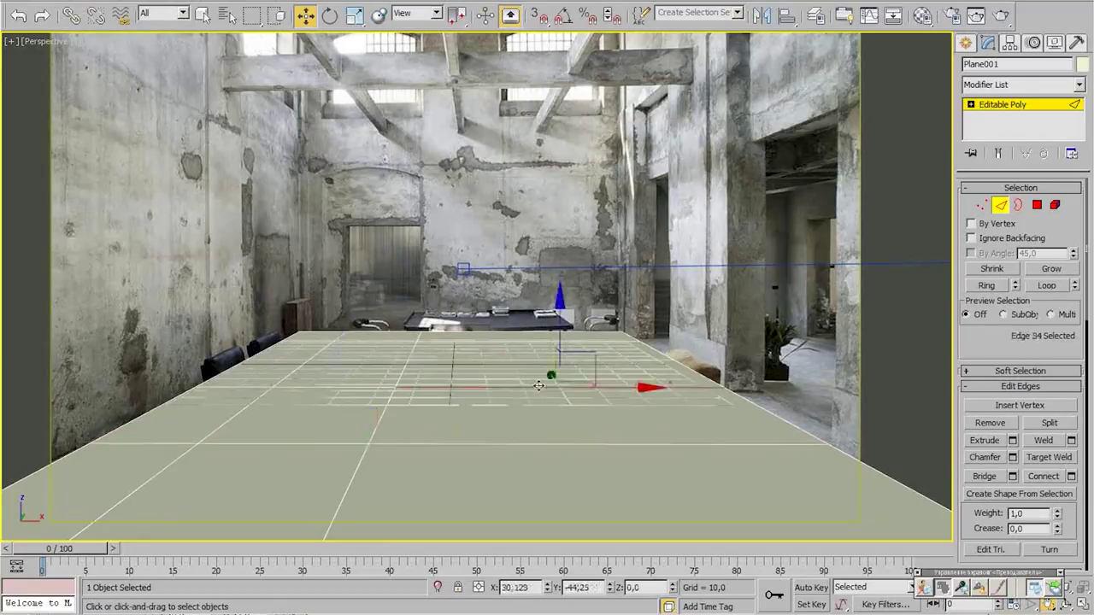
pyautogui.click(640, 353)
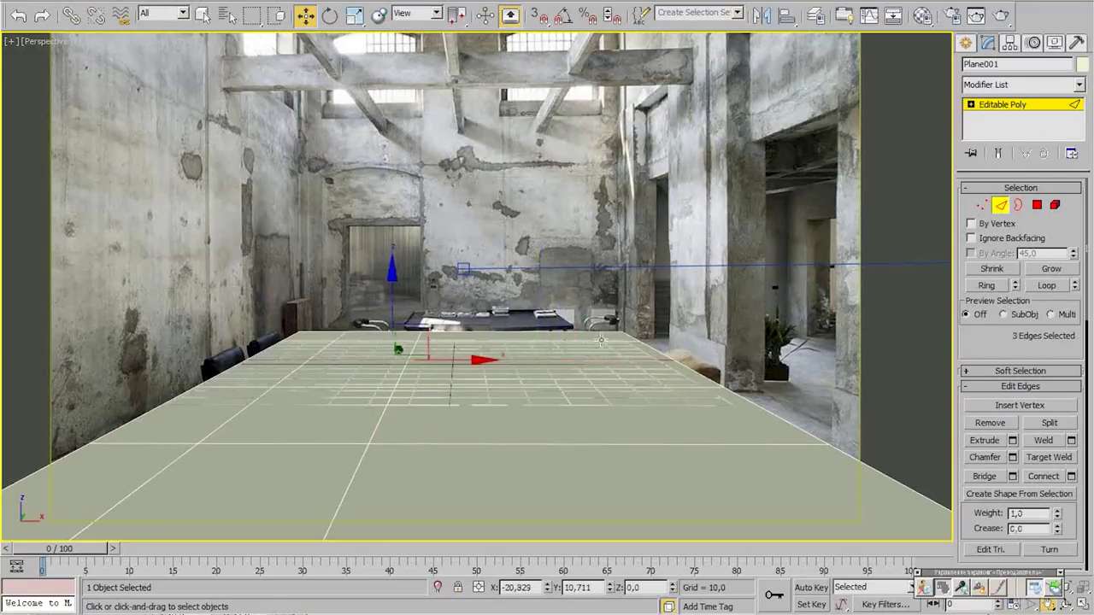
pyautogui.click(604, 341)
pyautogui.click(417, 333)
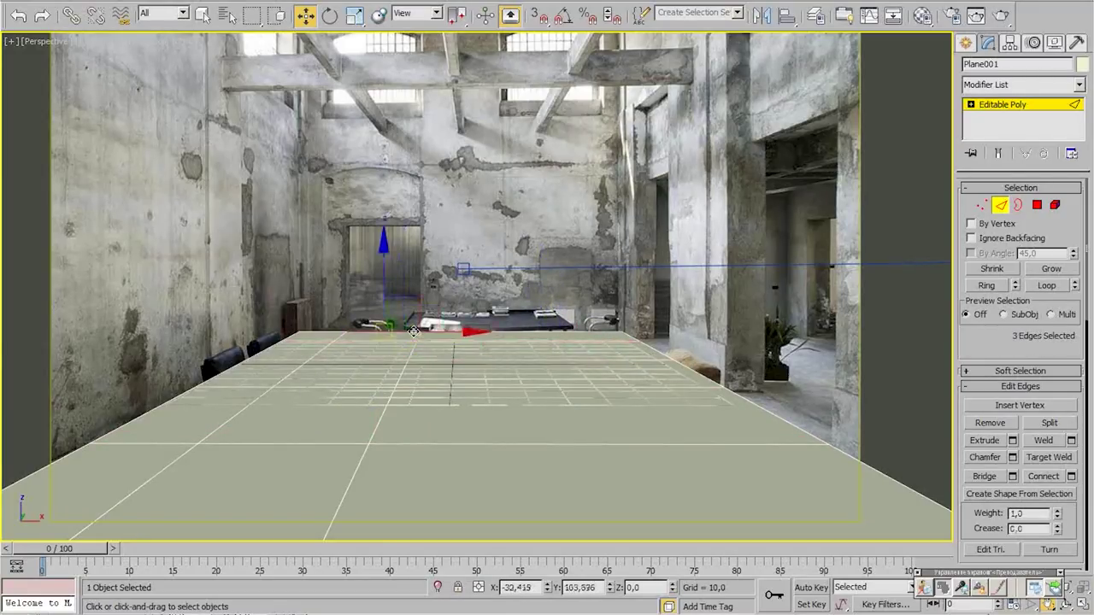
# Select and lock the rearmost inner crosswise edge loop, and move it toward the back wall in the Top view to about Y 69.7
pyautogui.doubleClick(416, 335)
pyautogui.press('space')
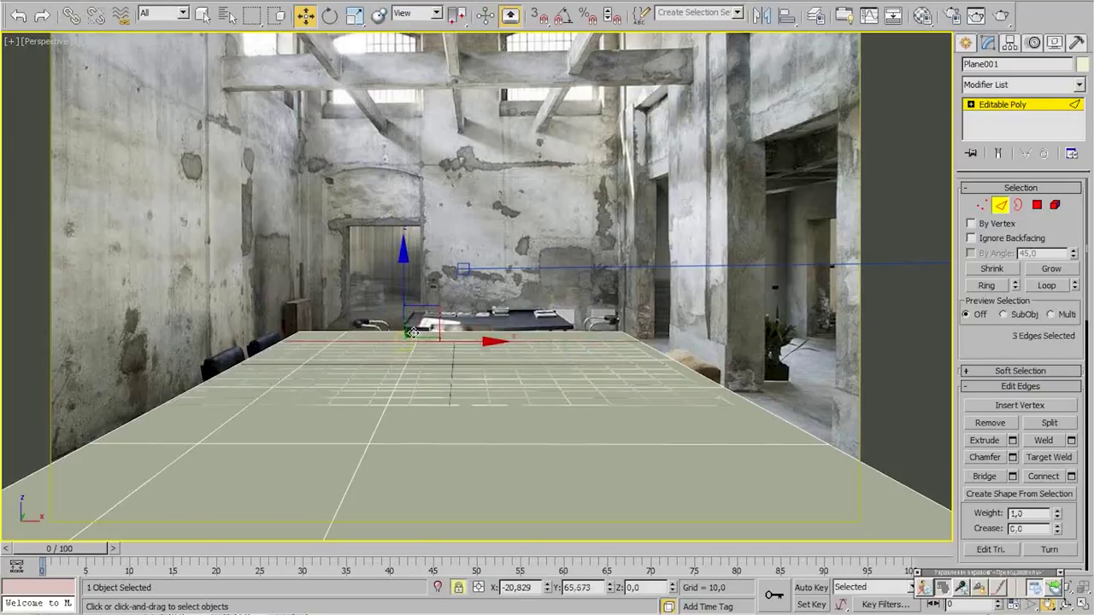
pyautogui.hotkey('alt', 'w')
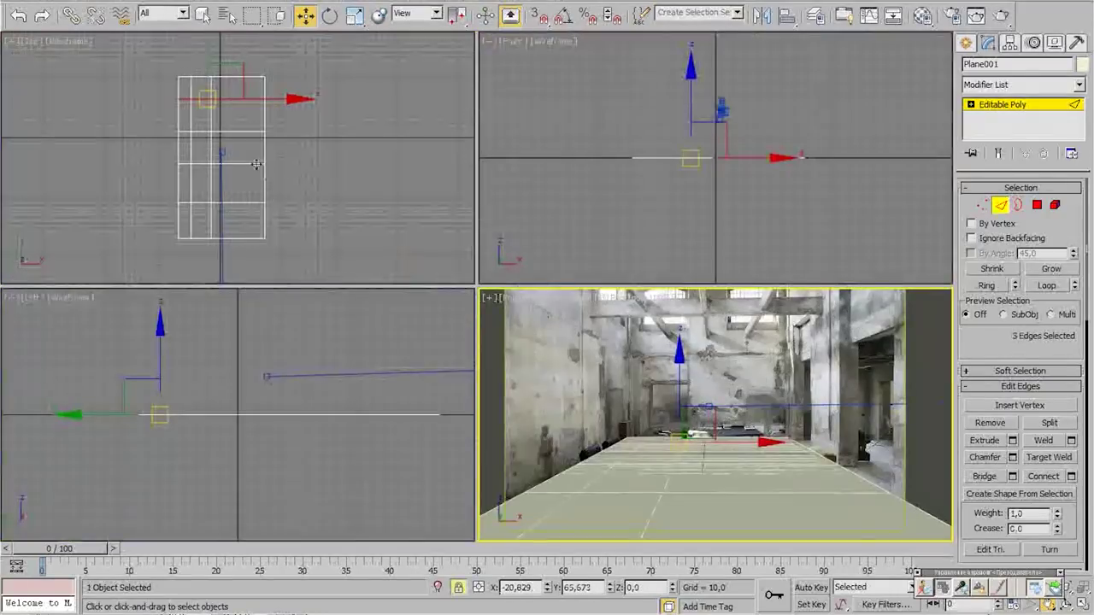
pyautogui.moveTo(272, 156); pyautogui.dragTo(213, 205, button='middle')
pyautogui.scroll(2, 203, 224)
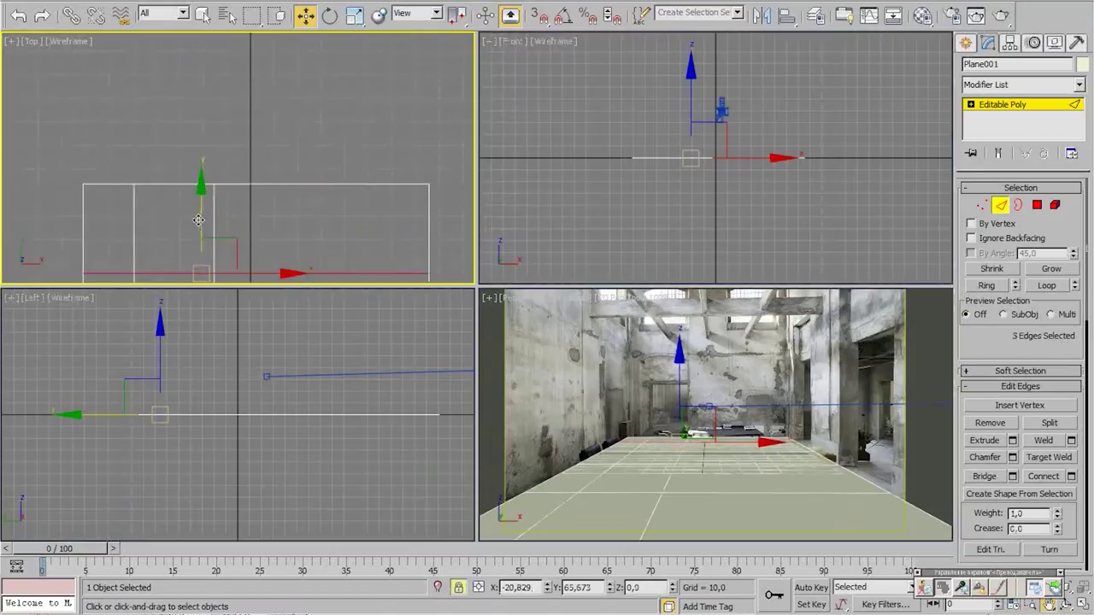
pyautogui.moveTo(199, 221); pyautogui.dragTo(198, 211)
pyautogui.scroll(4, 759, 419)
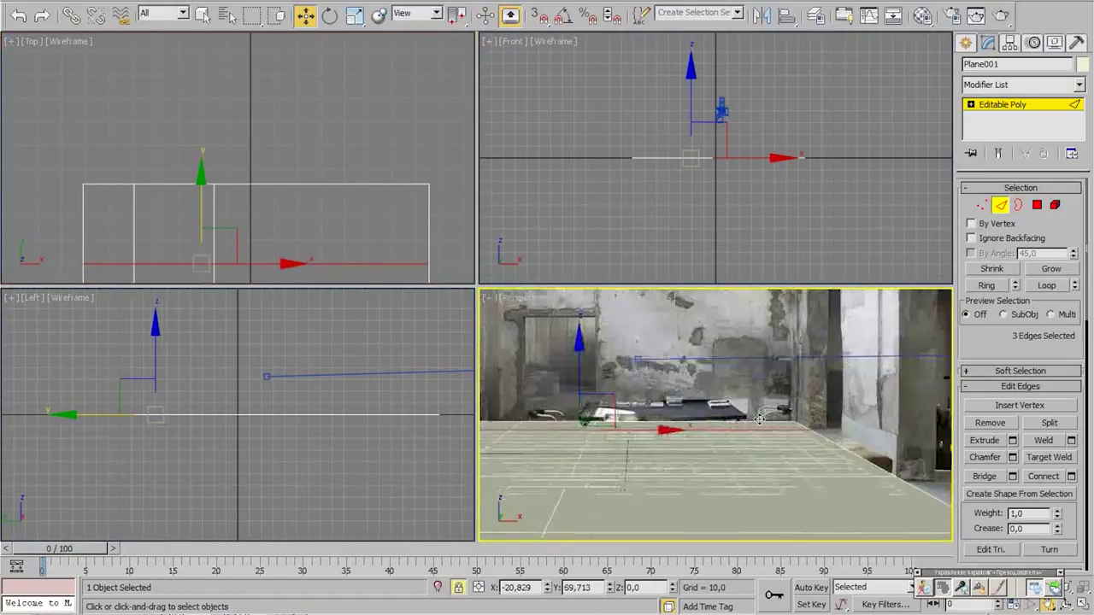
# Make the floor plane see-through and move the selected rear edge loop closer to the back wall, to about Y 85
pyautogui.scroll(3, 759, 418)
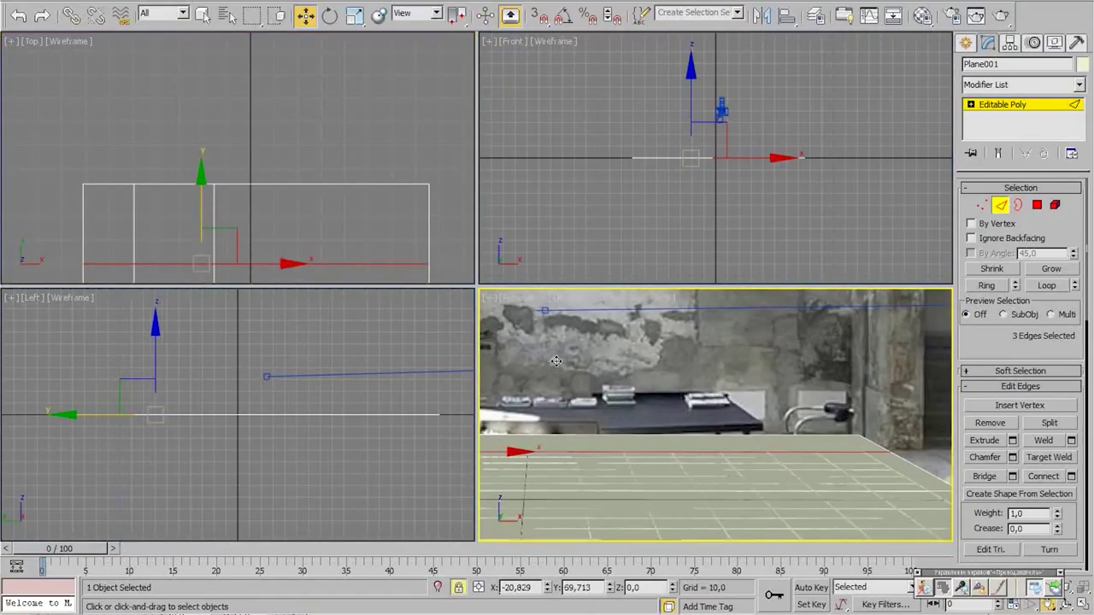
pyautogui.hotkey('alt', 'x')
pyautogui.rightClick(152, 149)
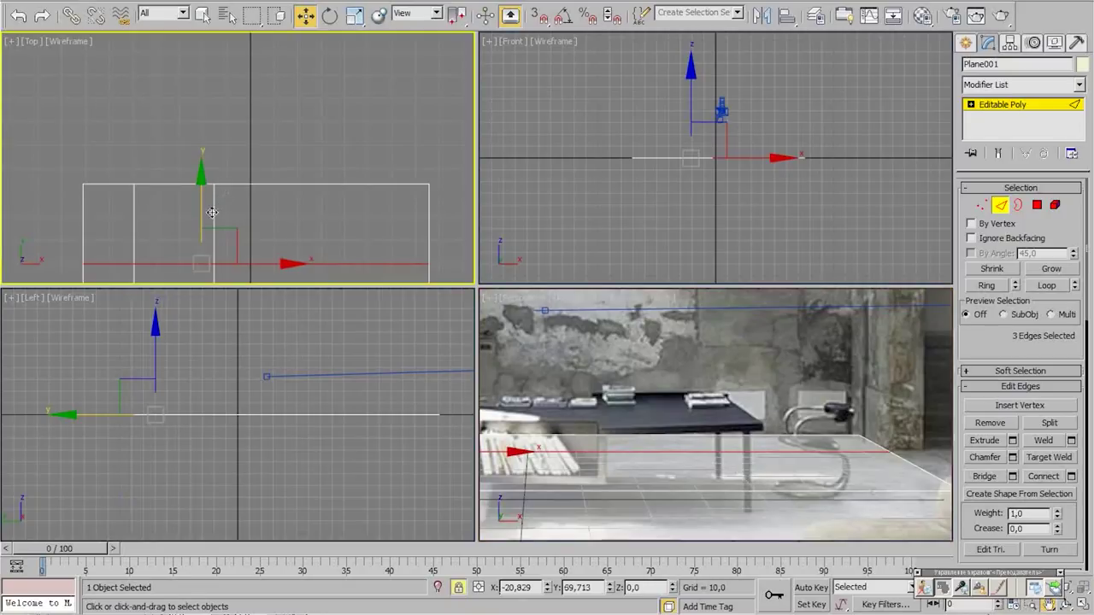
pyautogui.moveTo(201, 210); pyautogui.dragTo(193, 173)
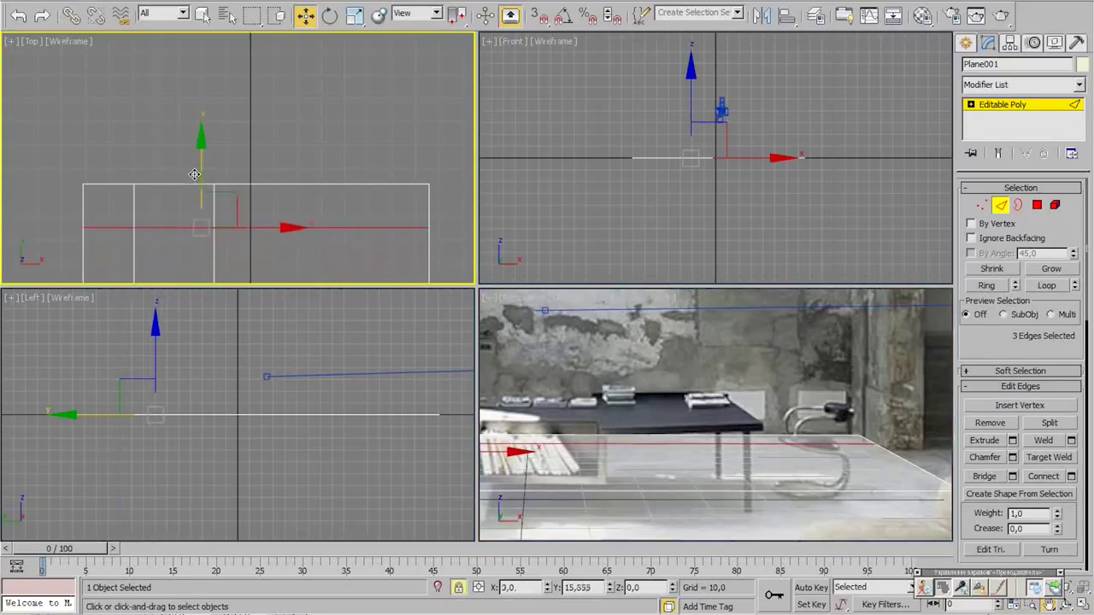
# Maximize the Perspective view and turn on its safe frame
pyautogui.rightClick(669, 418)
pyautogui.hotkey('alt', 'w')
pyautogui.keyDown('alt'); pyautogui.moveTo(669, 418); pyautogui.dragTo(468, 214, button='middle'); pyautogui.keyUp('alt')
pyautogui.scroll(4, 467, 215)
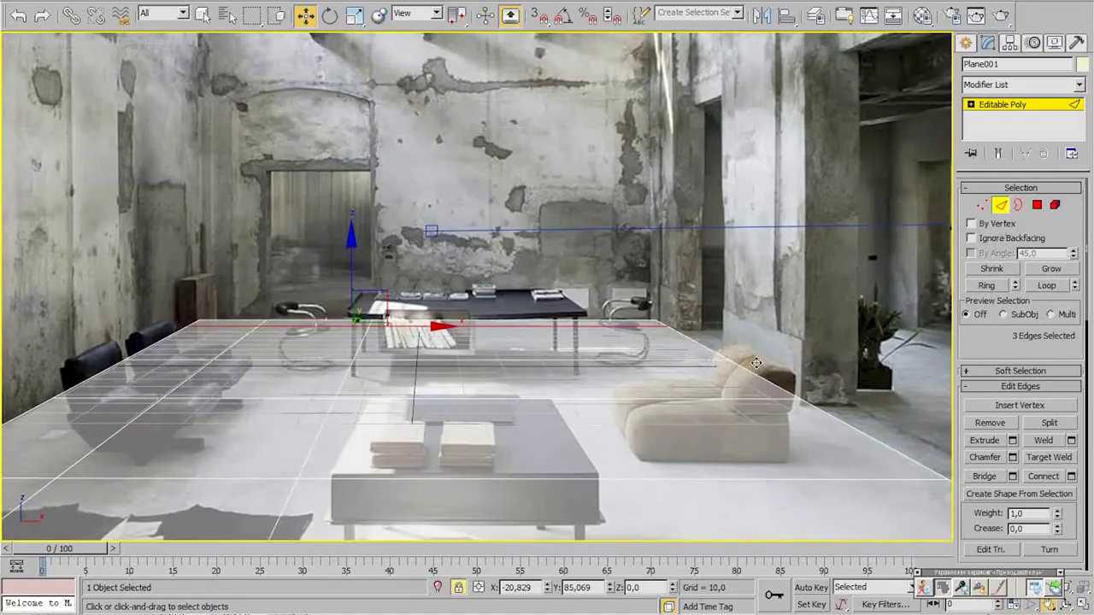
pyautogui.hotkey('shift', 'f')
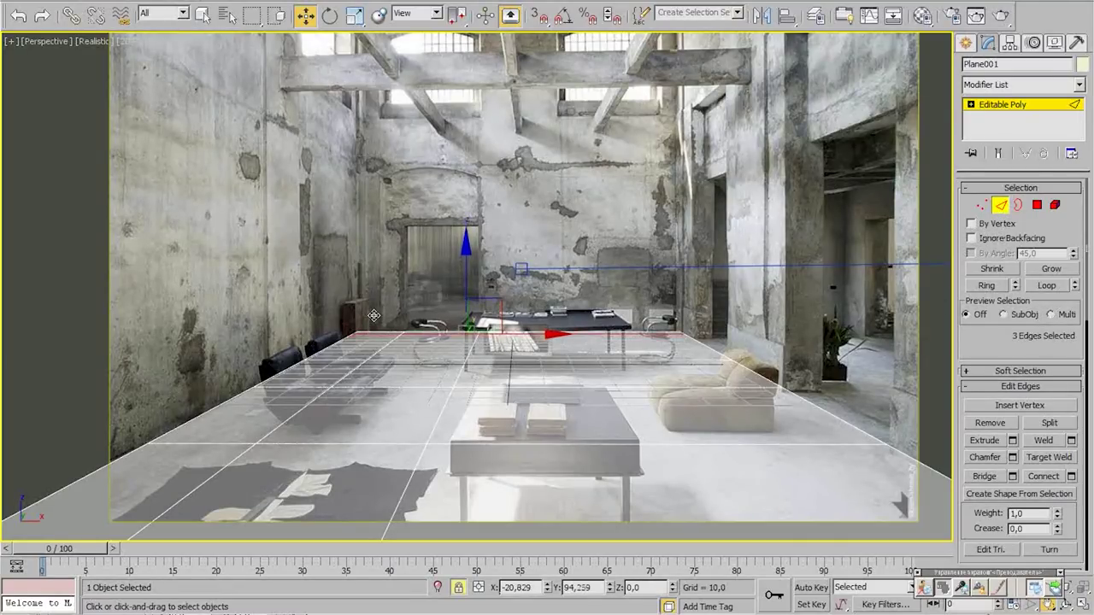
pyautogui.moveTo(388, 308); pyautogui.dragTo(395, 310)
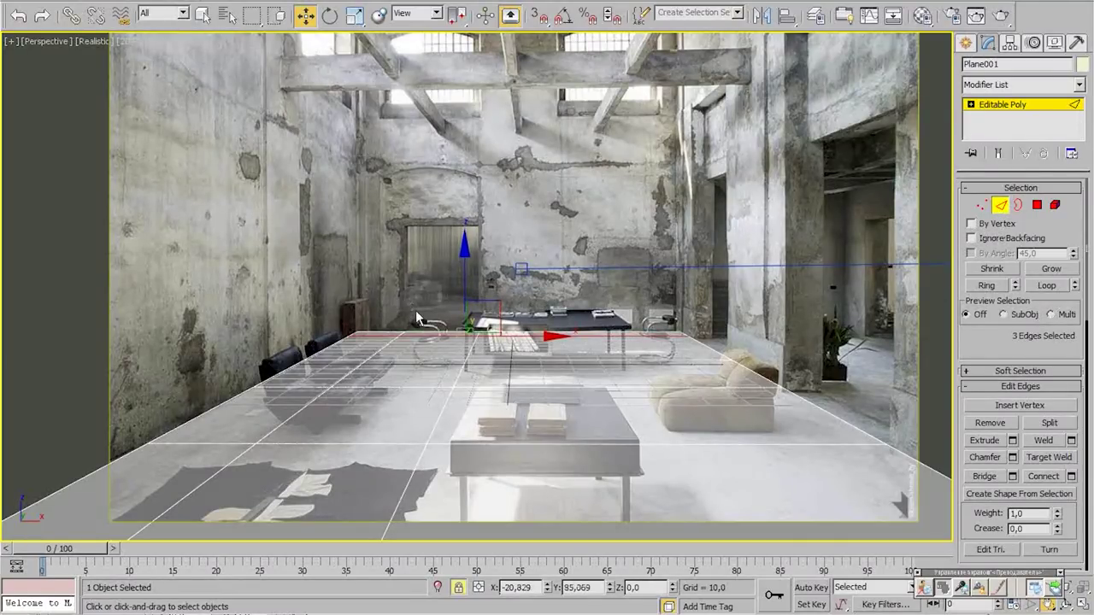
# Select the floor's outer edges along the back, right and left walls, leaving out the back doorway and the two right-wall openings
pyautogui.click(406, 332)
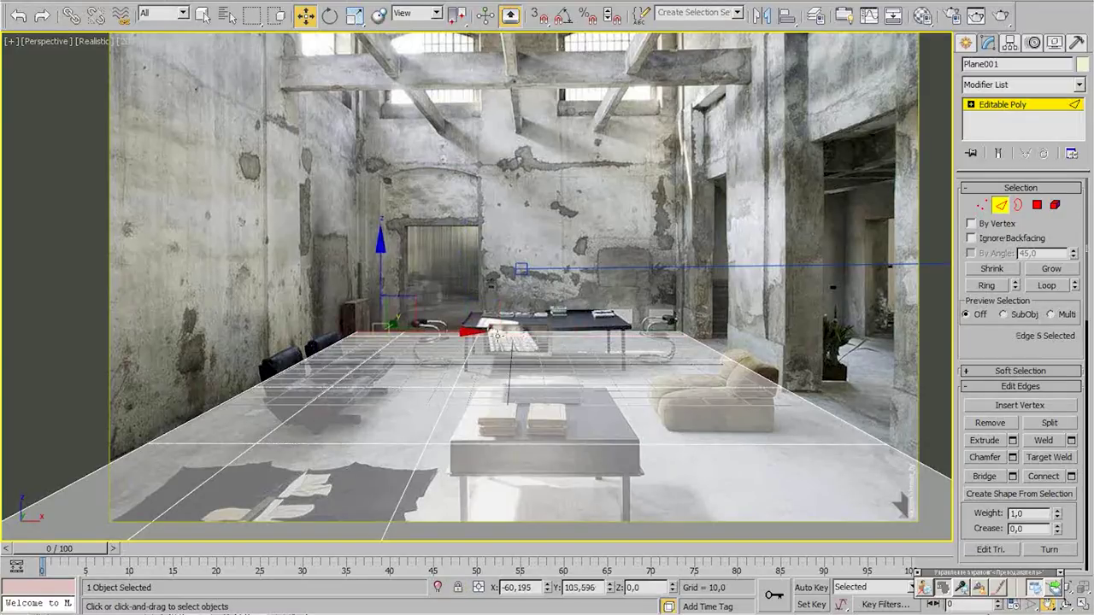
pyautogui.click(428, 333)
pyautogui.click(395, 330)
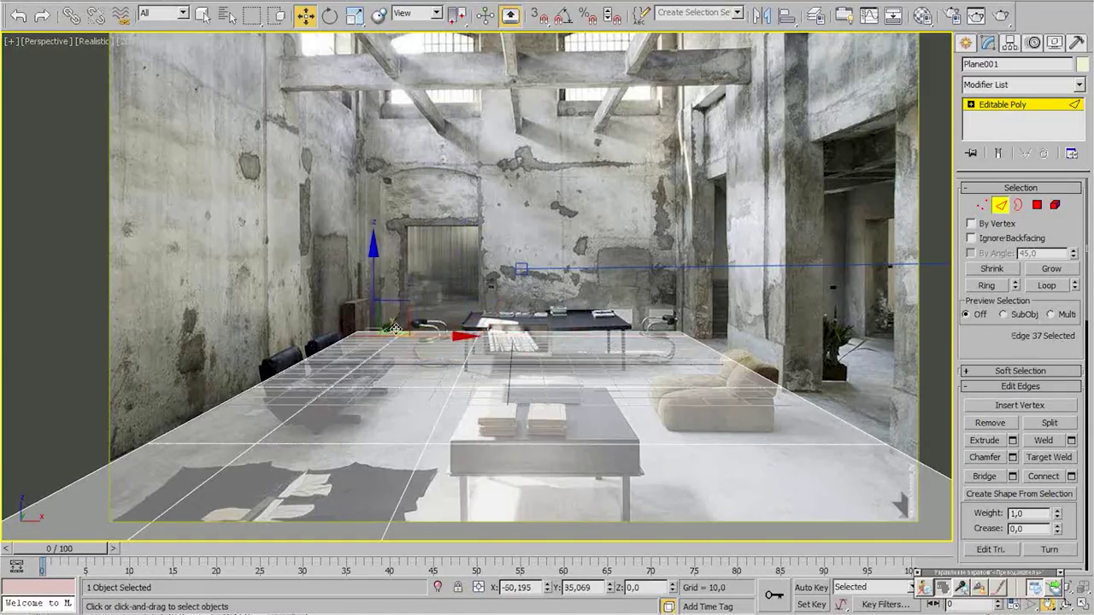
pyautogui.click(398, 331)
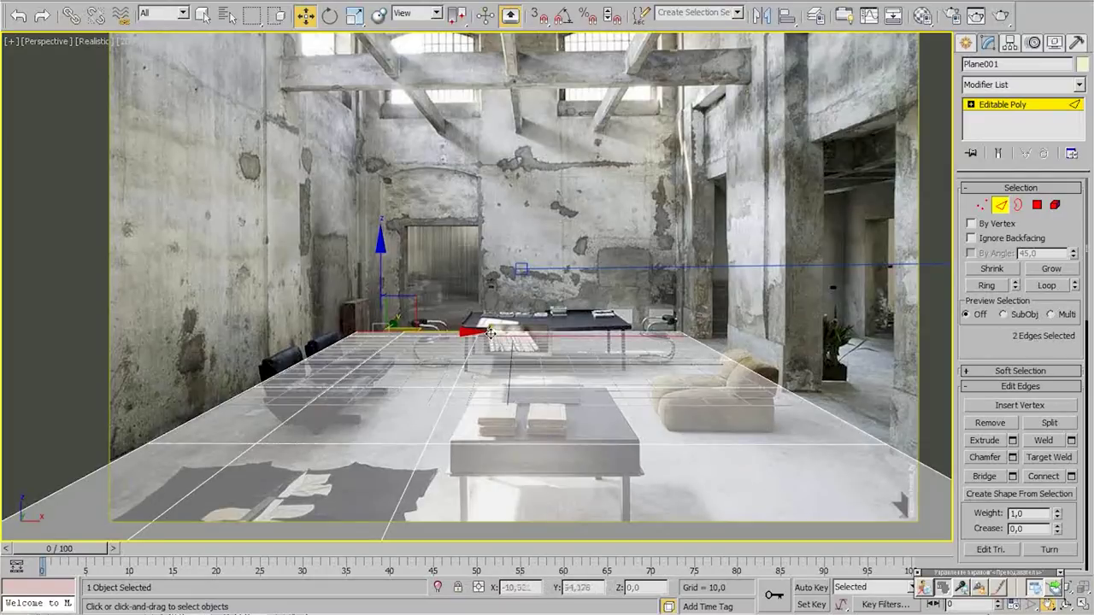
pyautogui.keyDown('ctrl'); pyautogui.click(673, 334); pyautogui.keyUp('ctrl')
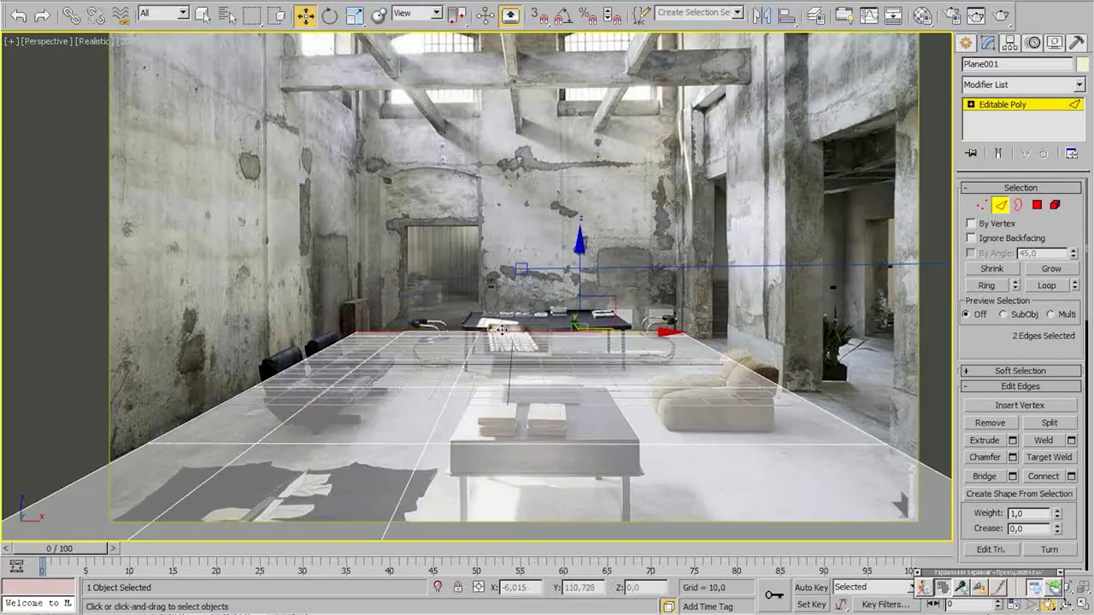
pyautogui.keyDown('ctrl'); pyautogui.click(714, 334); pyautogui.keyUp('ctrl')
pyautogui.keyDown('ctrl'); pyautogui.click(741, 369); pyautogui.keyUp('ctrl')
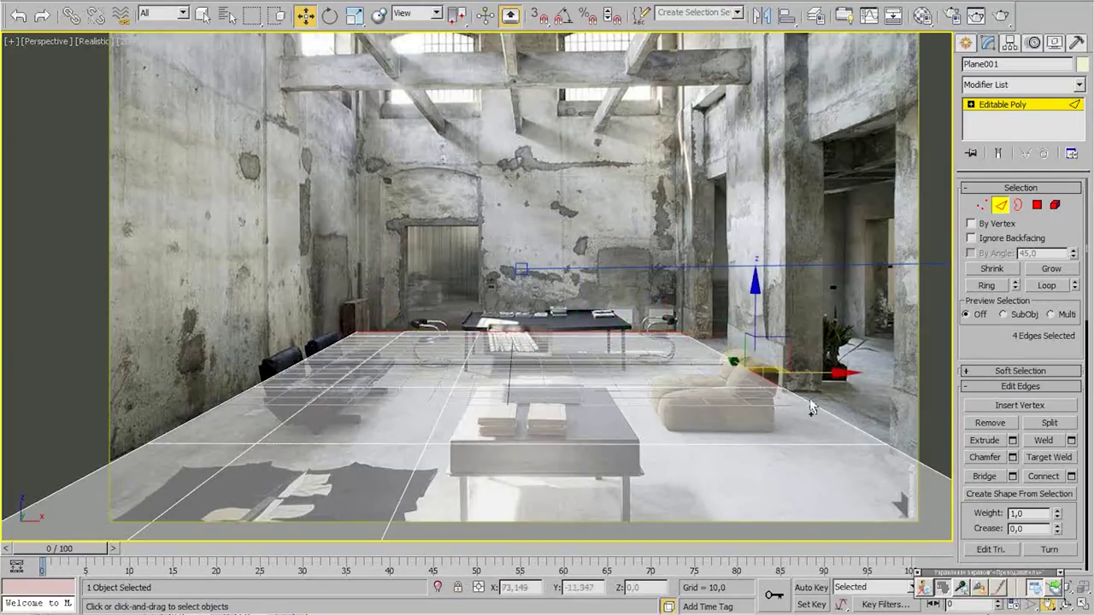
pyautogui.keyDown('ctrl'); pyautogui.click(891, 448); pyautogui.keyUp('ctrl')
pyautogui.moveTo(566, 291); pyautogui.dragTo(444, 282, button='middle')
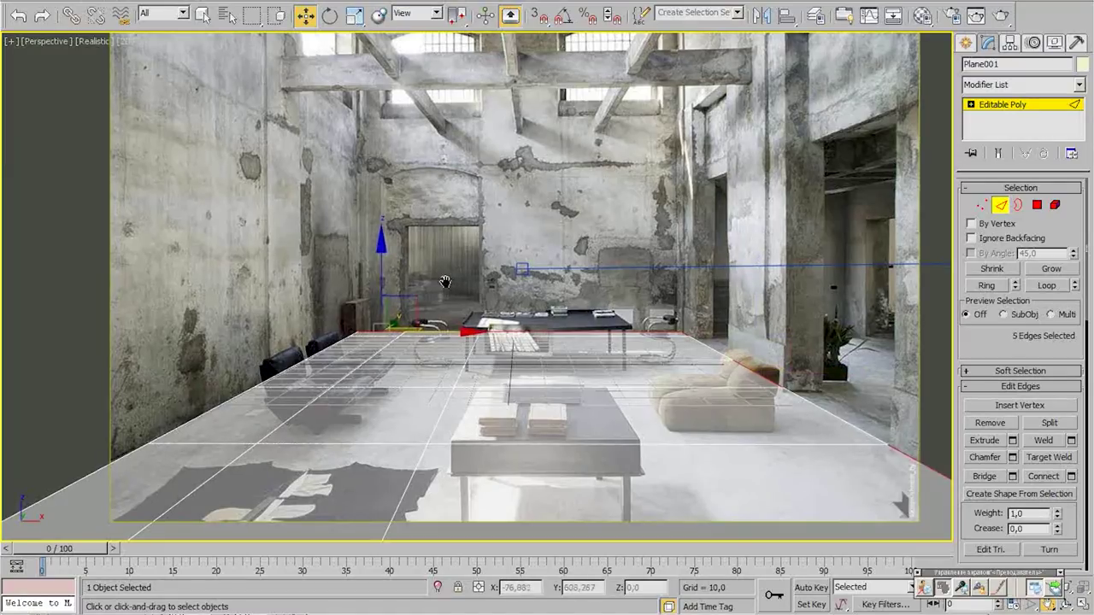
pyautogui.keyDown('ctrl'); pyautogui.click(348, 347); pyautogui.keyUp('ctrl')
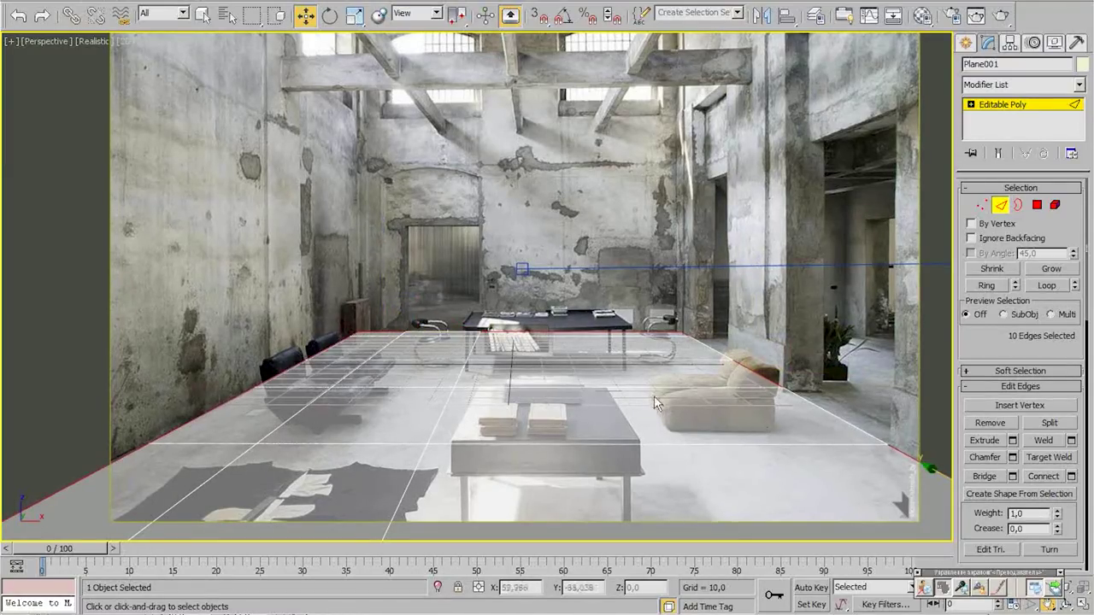
# Extrude the selected perimeter edges straight up in the Front view to about the doorway's height, and display the new walls opaque
pyautogui.hotkey('alt', 'w')
pyautogui.scroll(-3, 390, 114)
pyautogui.moveTo(390, 114)
pyautogui.mouseDown(button='middle')
pyautogui.moveTo(390, 127)
pyautogui.moveTo(378, 100)
pyautogui.mouseUp(button='middle')
pyautogui.scroll(3, 386, 176)
pyautogui.rightClick(808, 188)
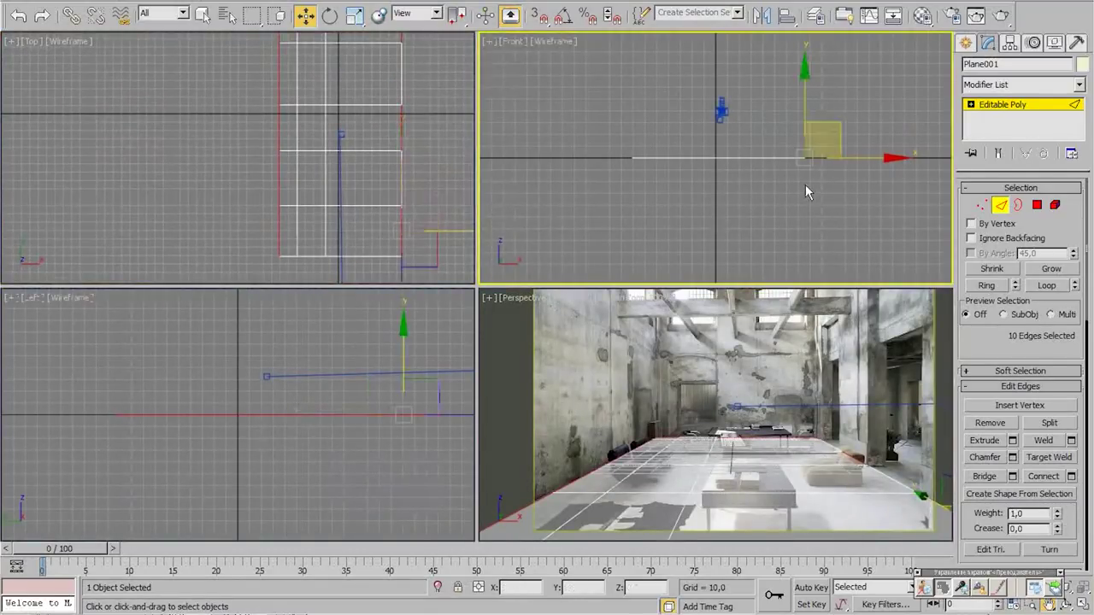
pyautogui.keyDown('shift'); pyautogui.moveTo(804, 107); pyautogui.dragTo(805, 49); pyautogui.keyUp('shift')
pyautogui.rightClick(763, 449)
pyautogui.press('F3')
pyautogui.hotkey('alt', 'w')
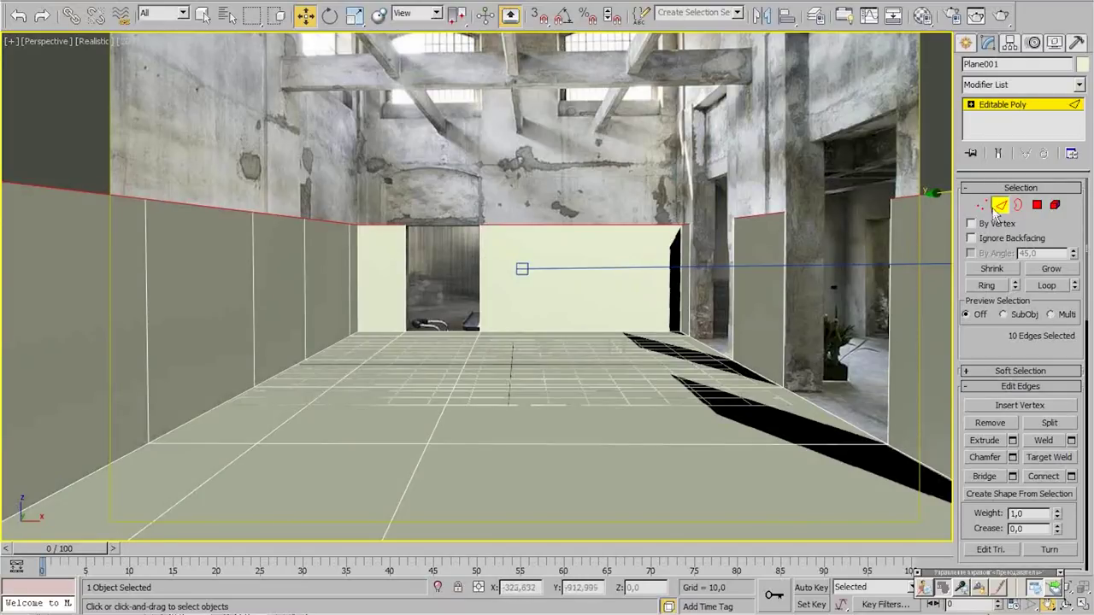
# Move the crosswise edge loop between the two right-wall openings slightly toward the back wall, matching the pillar's corner in the see-through view
pyautogui.click(733, 317)
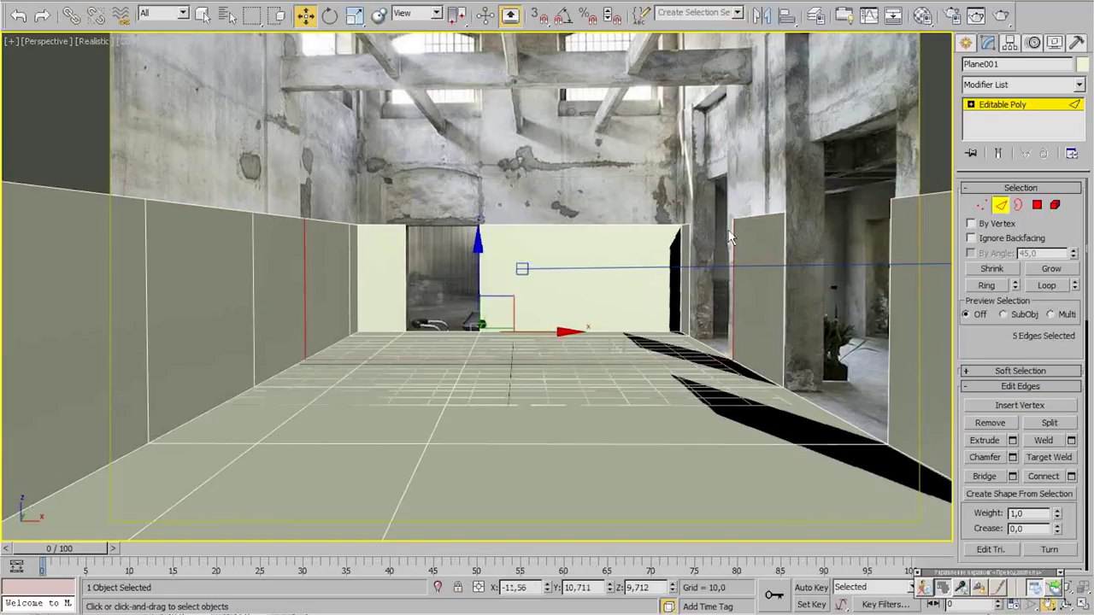
pyautogui.scroll(5, 747, 298)
pyautogui.hotkey('alt', 'w')
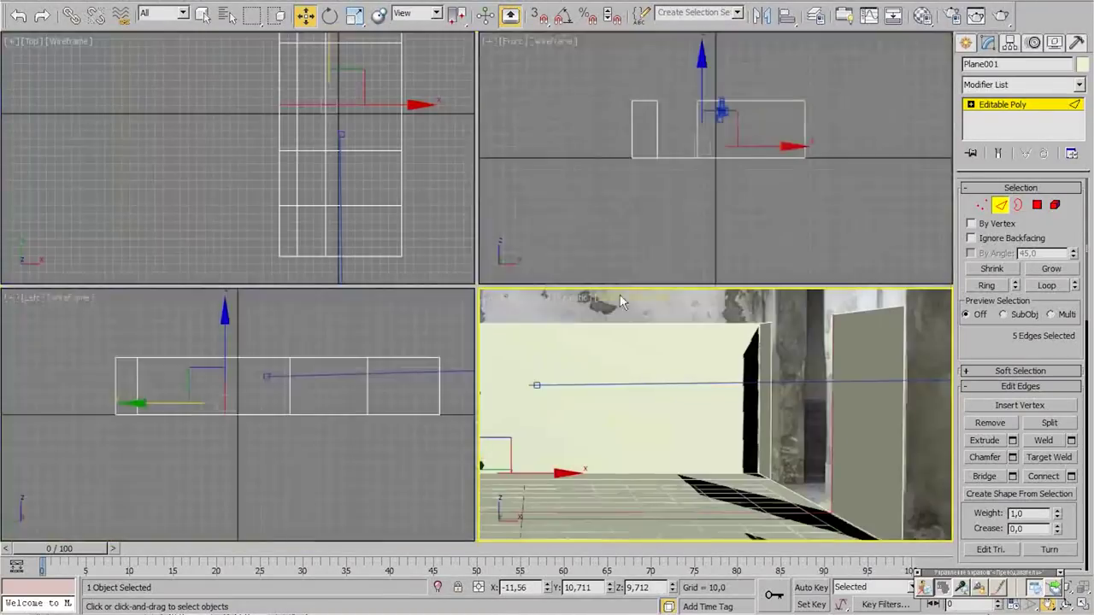
pyautogui.scroll(4, 344, 163)
pyautogui.moveTo(306, 194); pyautogui.dragTo(306, 183)
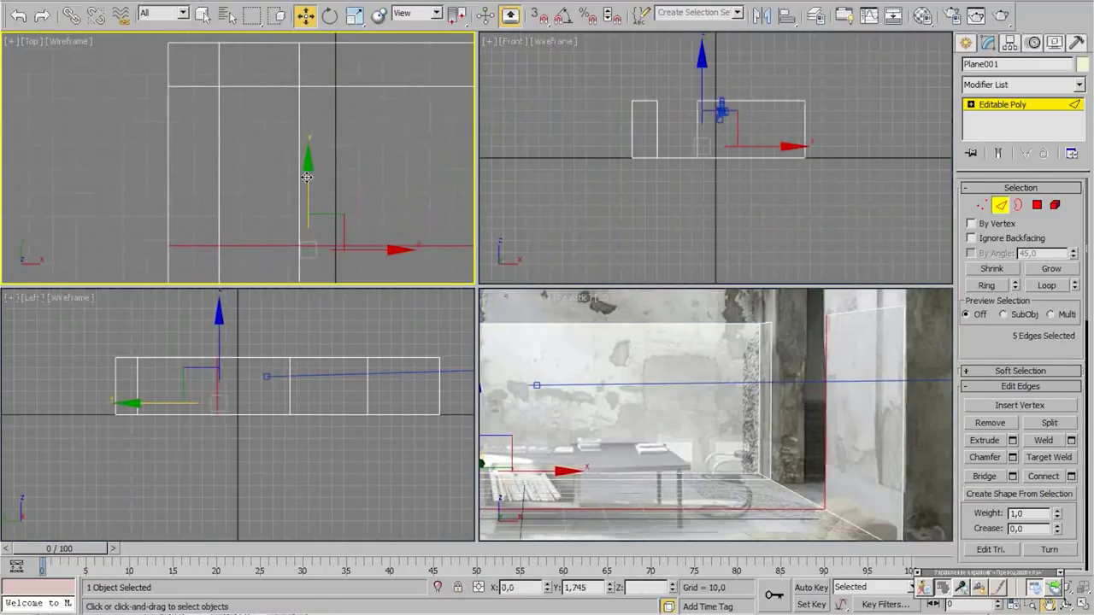
pyautogui.click(791, 438)
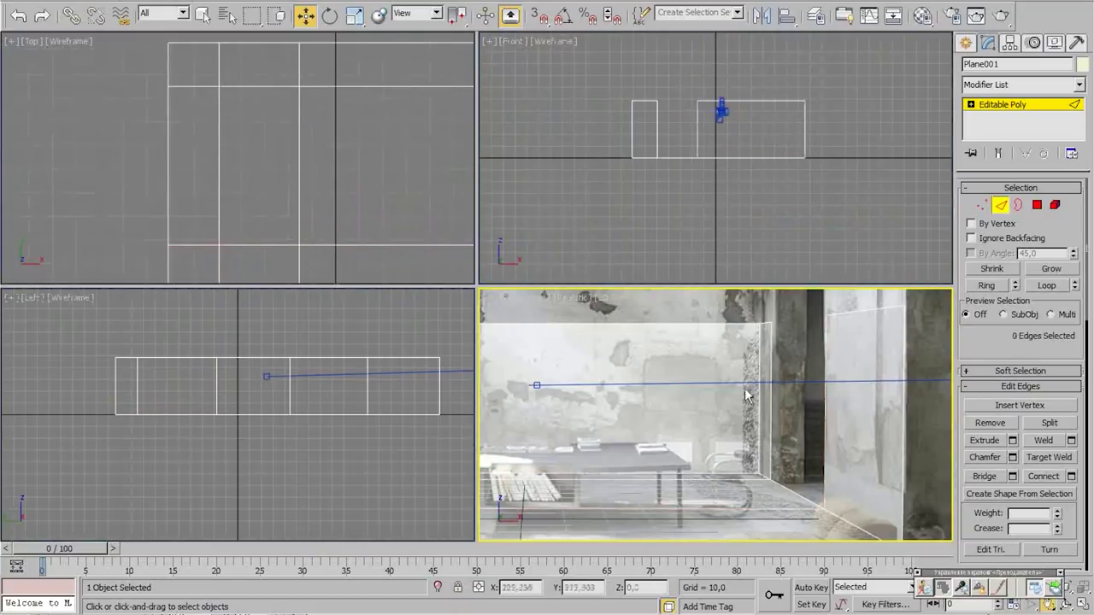
# Select only the top edges of all the walls and extrude them upward twice to add two more wall rows
pyautogui.moveTo(727, 70); pyautogui.dragTo(634, 120)
pyautogui.moveTo(841, 130); pyautogui.dragTo(911, 196)
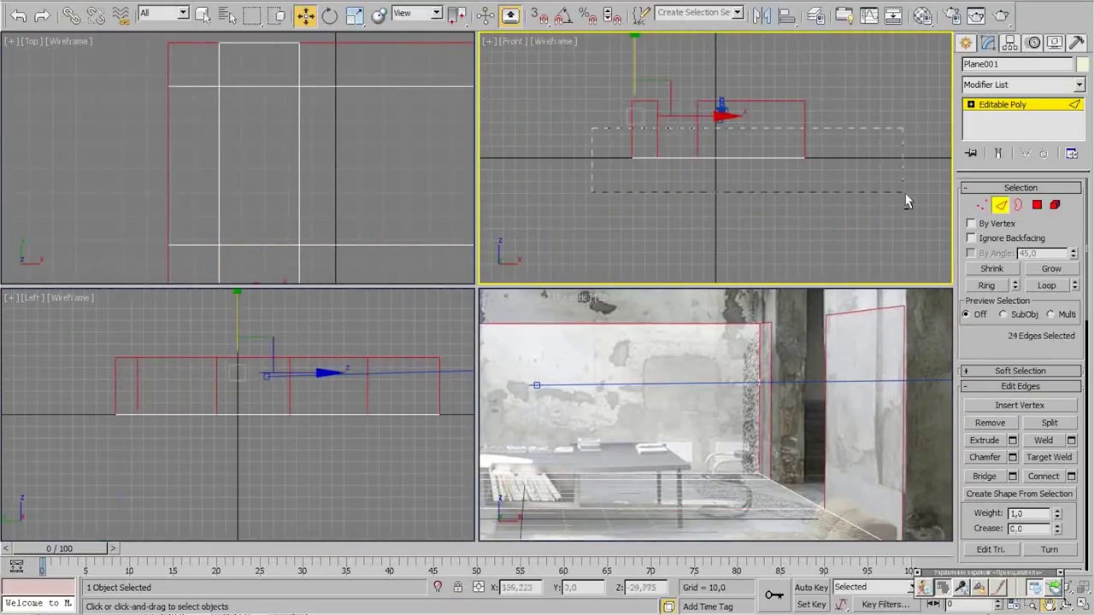
pyautogui.hotkey('alt', 'w')
pyautogui.moveTo(342, 151); pyautogui.dragTo(457, 222, button='middle')
pyautogui.scroll(-4, 457, 222)
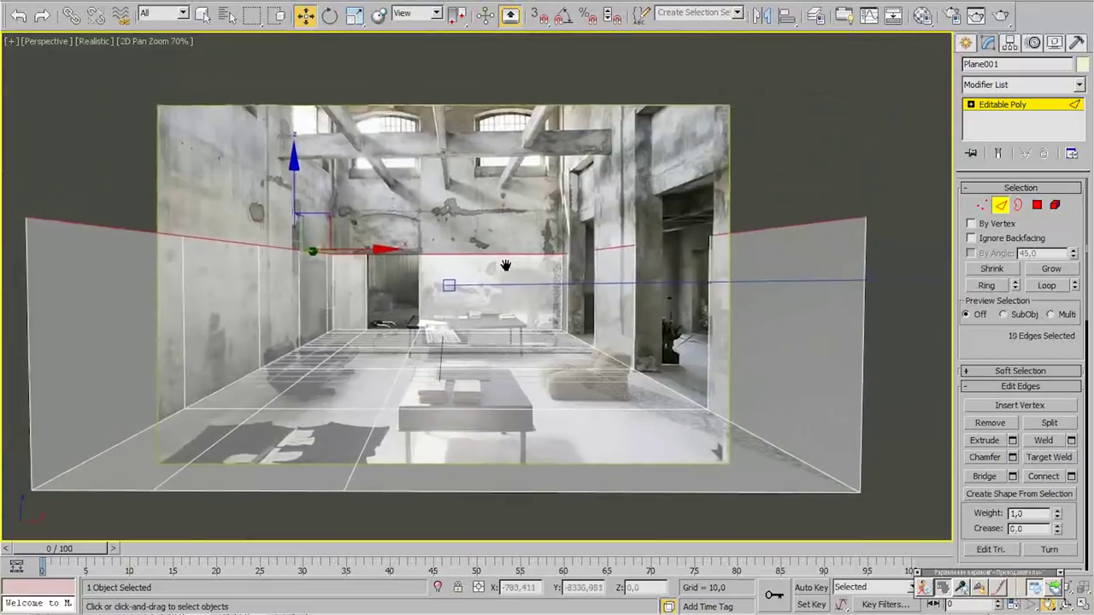
pyautogui.moveTo(306, 193); pyautogui.dragTo(371, 198)
pyautogui.moveTo(314, 164); pyautogui.dragTo(302, 51)
pyautogui.click(551, 224)
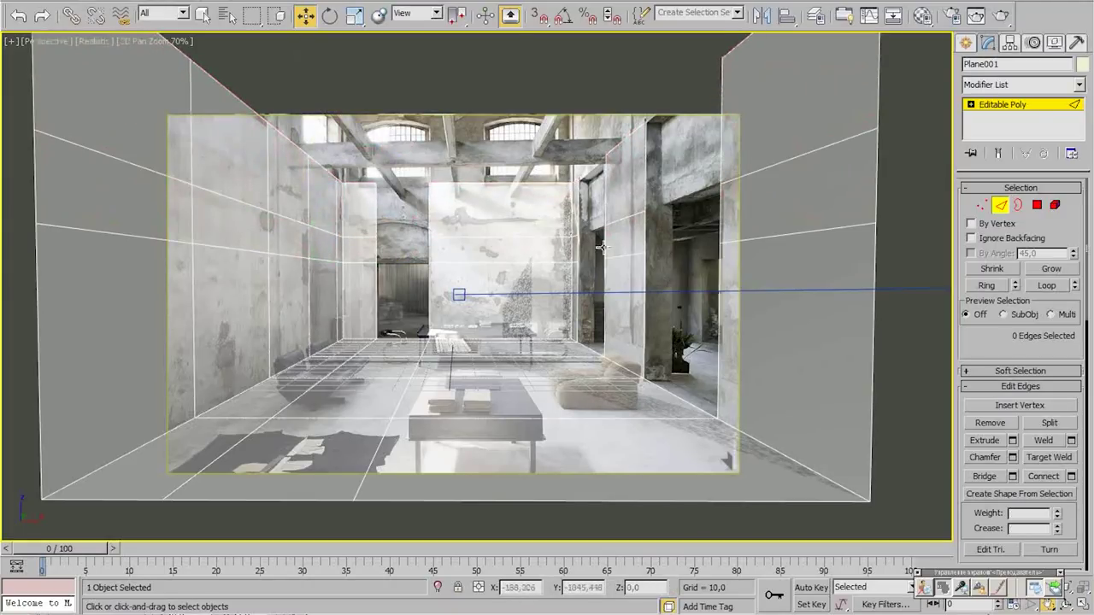
# Bridge the two pairs of side edges above the back wall's doorway to close the wall over it
pyautogui.click(577, 193)
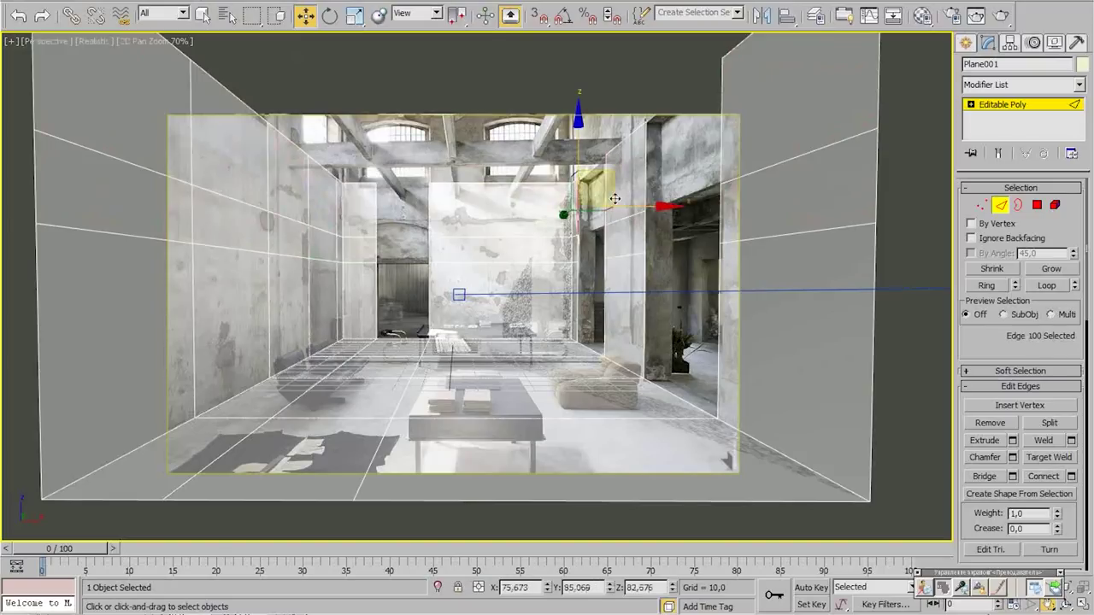
pyautogui.click(379, 235)
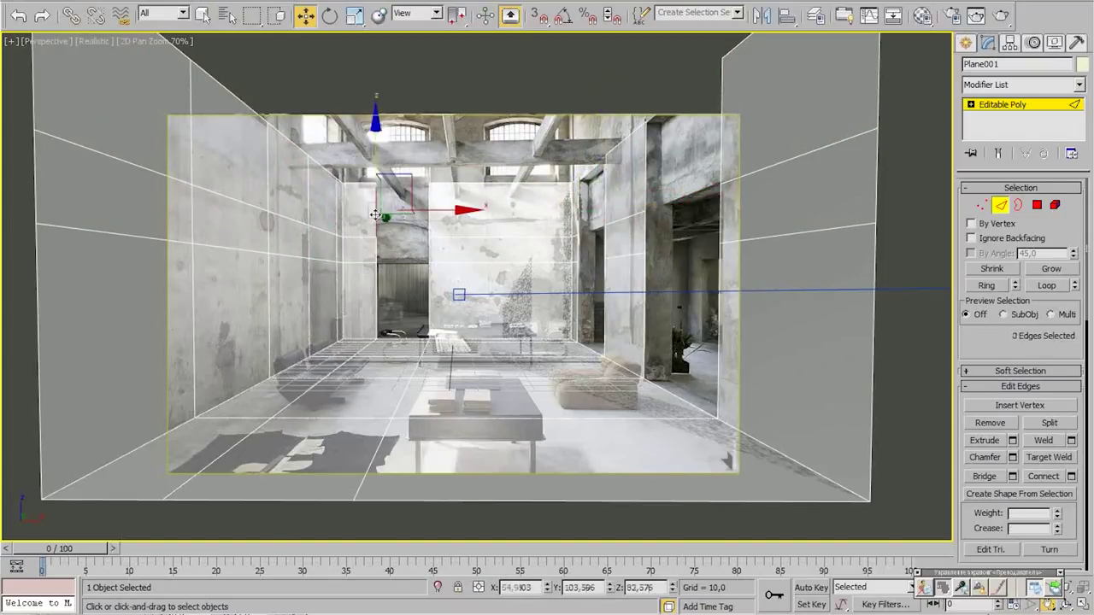
pyautogui.keyDown('ctrl'); pyautogui.click(430, 253); pyautogui.keyUp('ctrl')
pyautogui.click(987, 475)
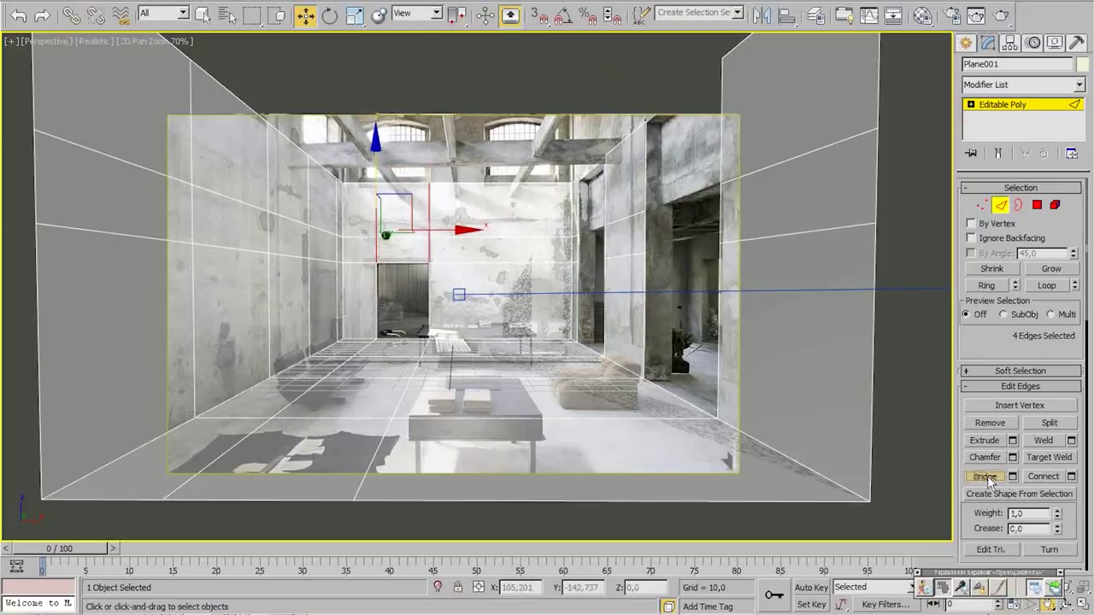
# Bridge the two pairs of side edges above the right wall's far, narrow opening
pyautogui.click(590, 282)
pyautogui.click(605, 195)
pyautogui.keyDown('ctrl'); pyautogui.click(572, 198); pyautogui.keyUp('ctrl')
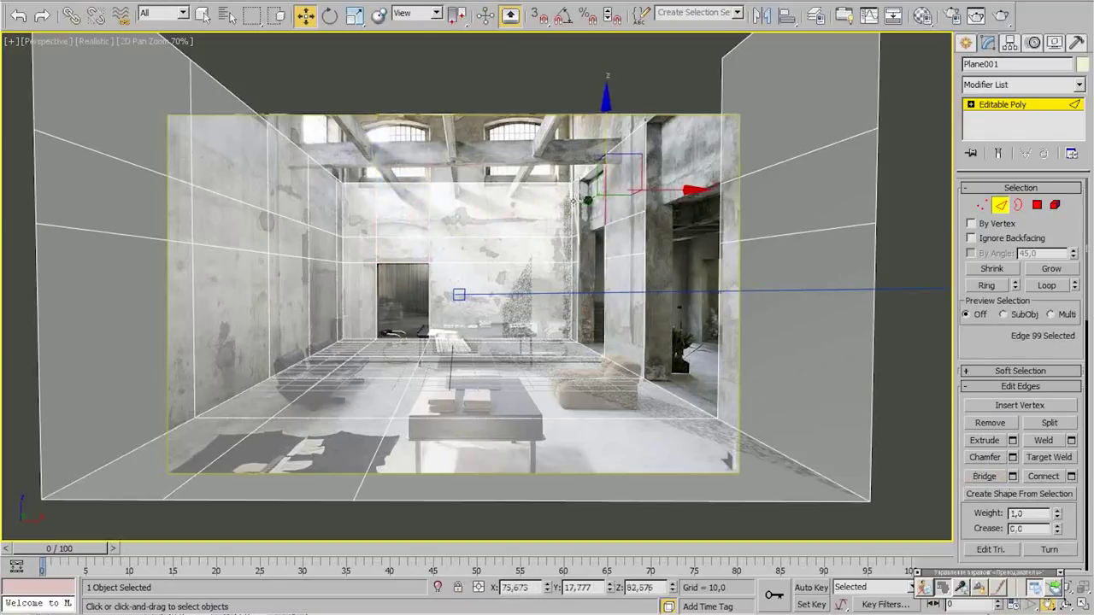
pyautogui.click(985, 477)
pyautogui.click(584, 215)
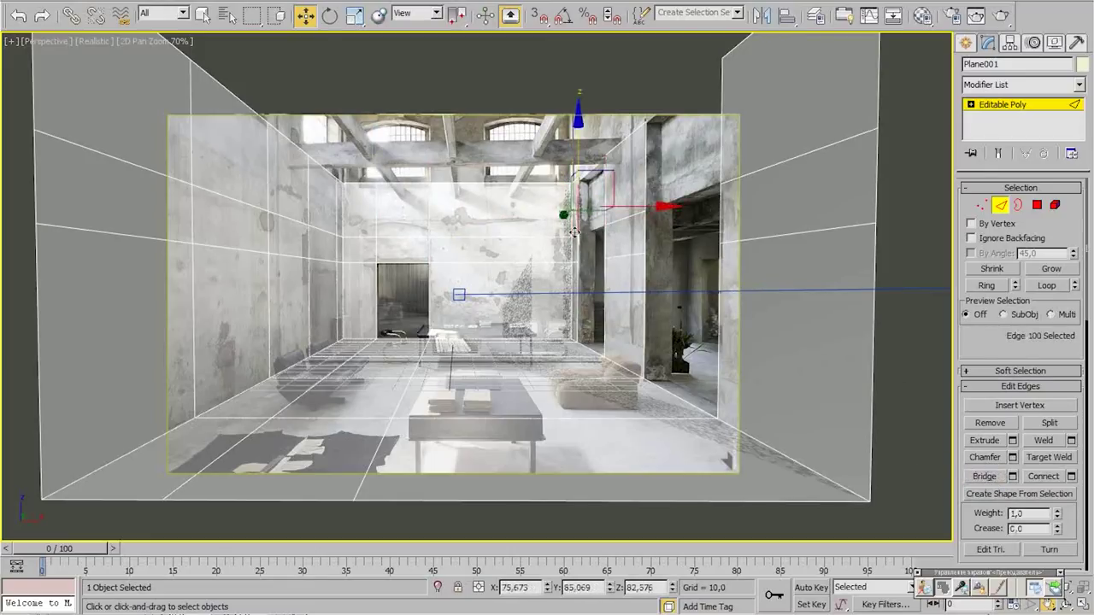
pyautogui.keyDown('ctrl'); pyautogui.click(612, 253); pyautogui.keyUp('ctrl')
pyautogui.keyDown('ctrl'); pyautogui.click(603, 243); pyautogui.keyUp('ctrl')
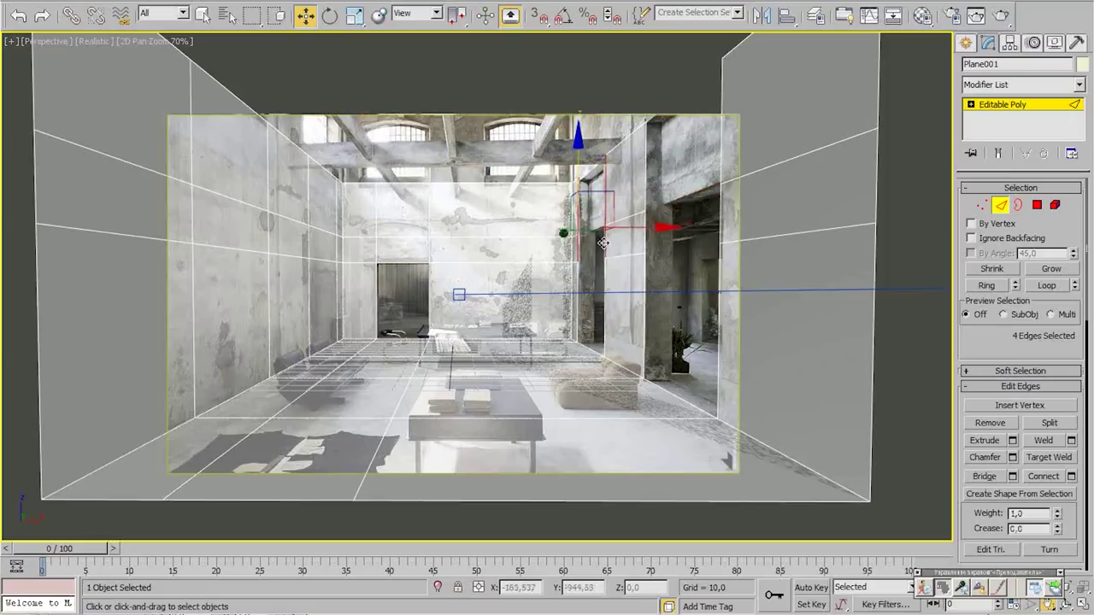
pyautogui.click(984, 476)
# Bridge the side edges above the right wall's near, wide opening to close the wall over it
pyautogui.click(724, 210)
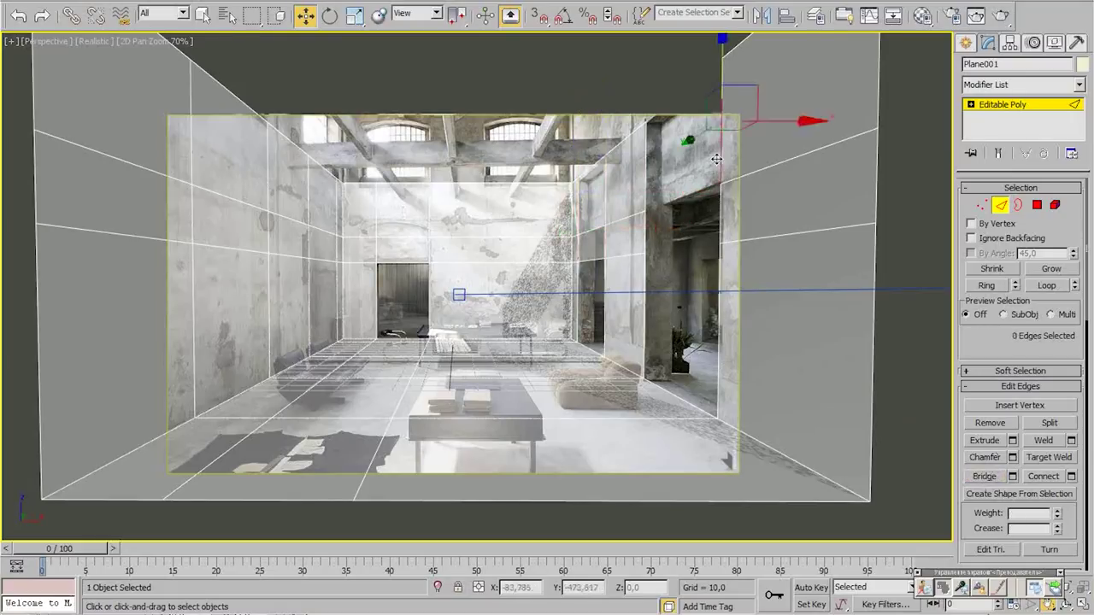
pyautogui.keyDown('ctrl'); pyautogui.click(725, 214); pyautogui.keyUp('ctrl')
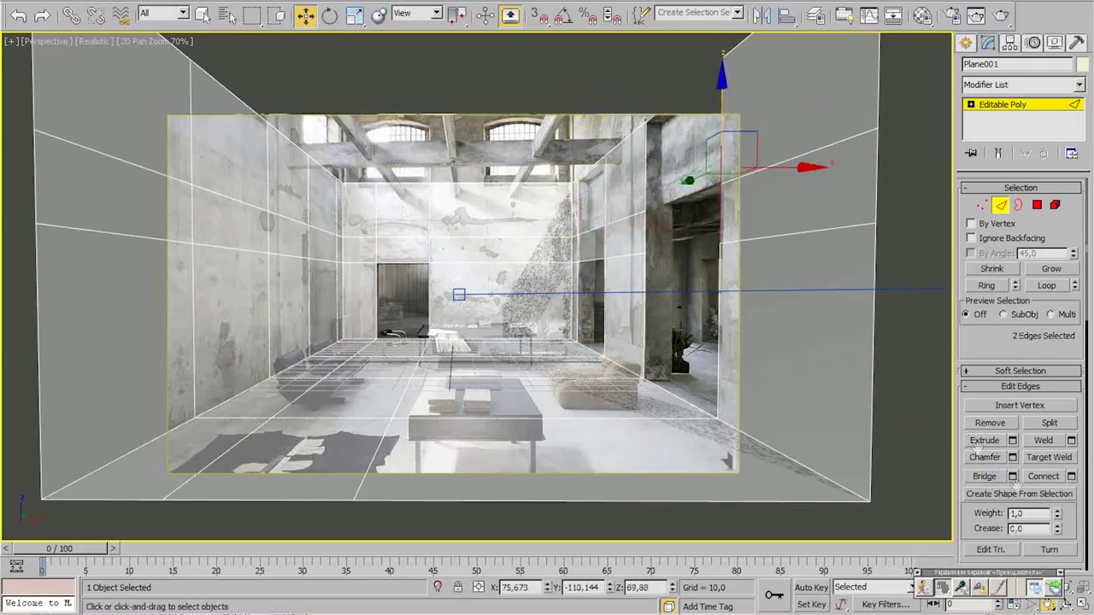
pyautogui.click(982, 477)
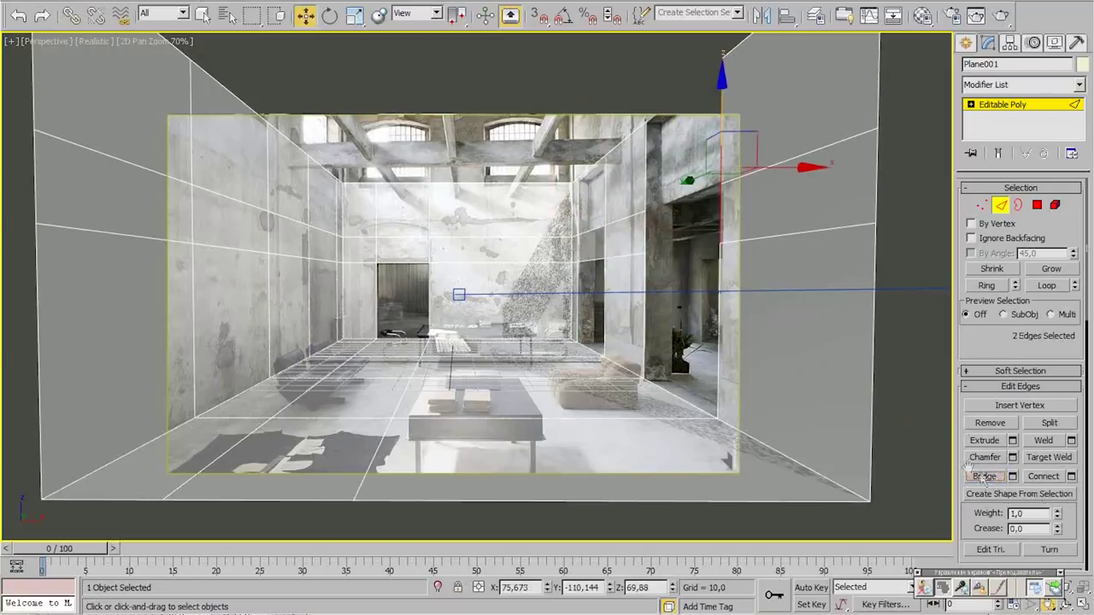
pyautogui.keyDown('ctrl'); pyautogui.click(652, 205); pyautogui.keyUp('ctrl')
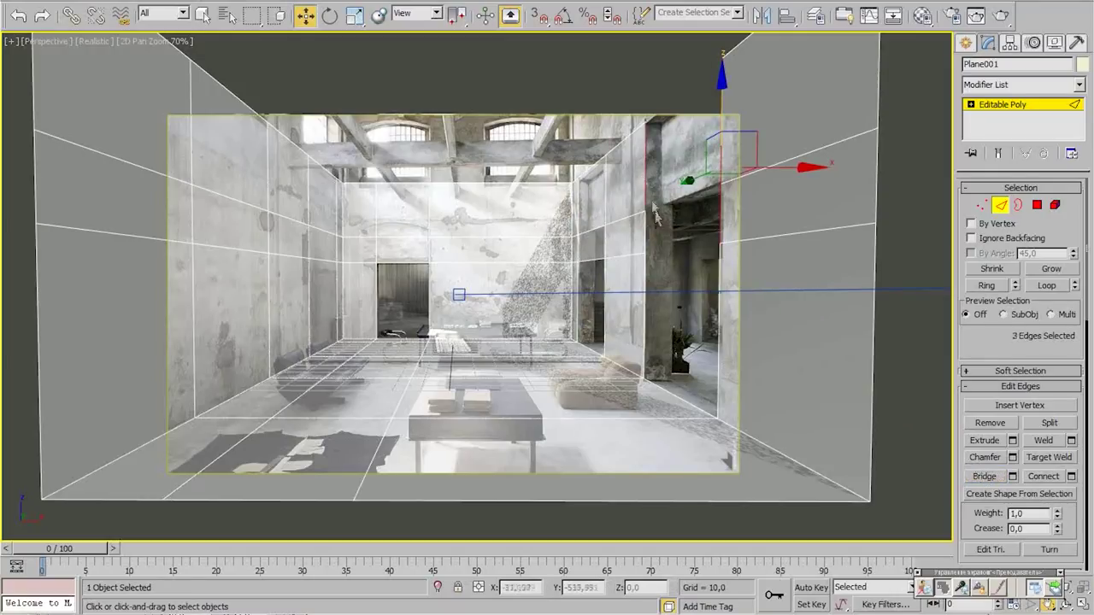
pyautogui.click(983, 476)
pyautogui.click(680, 306)
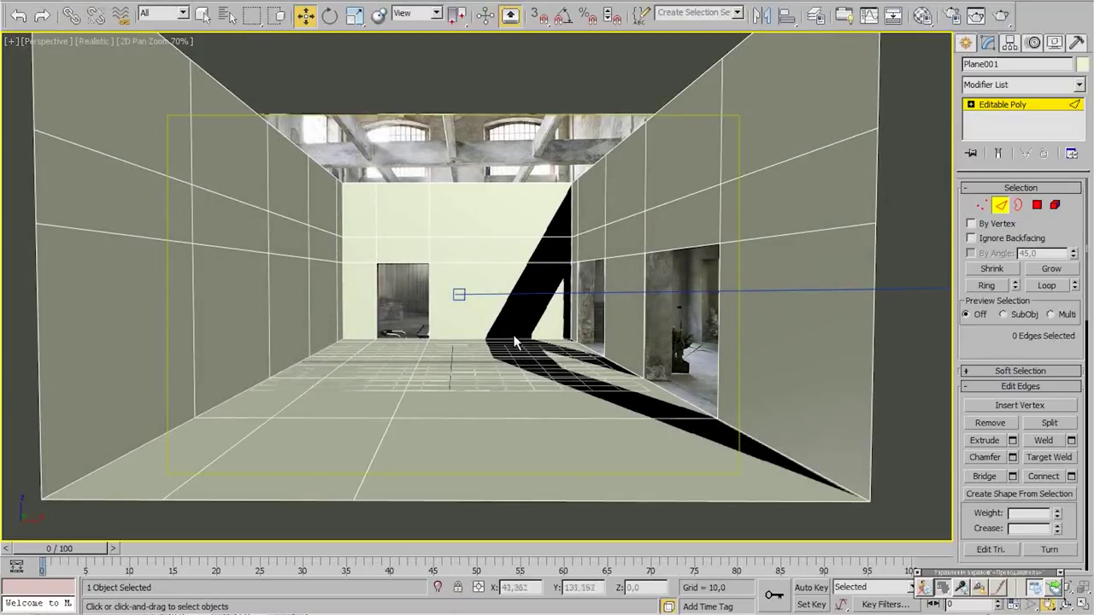
# Select the border of the right wall's near opening and extrude it sideways, away from the room, to give the opening depth
pyautogui.click(1018, 205)
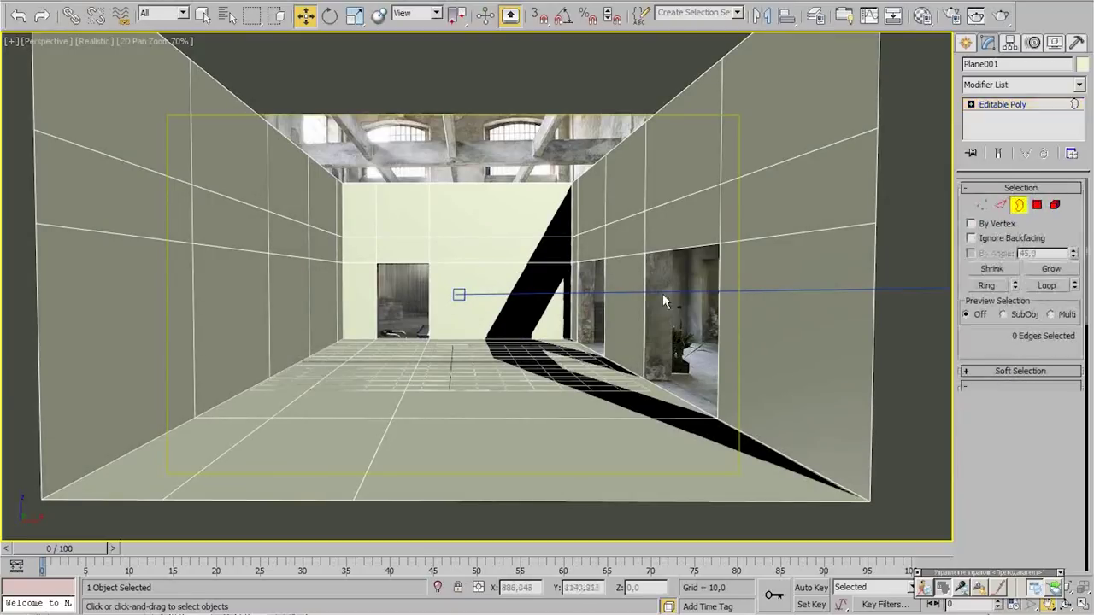
pyautogui.click(645, 312)
pyautogui.keyDown('shift'); pyautogui.moveTo(731, 319); pyautogui.dragTo(604, 318); pyautogui.keyUp('shift')
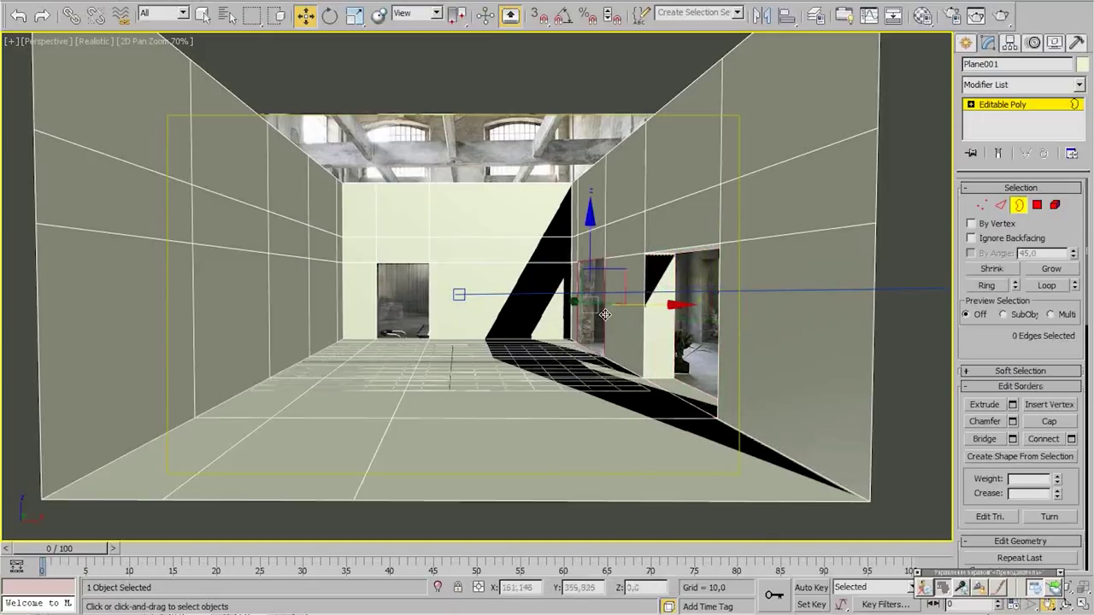
# Extrude the border of the right wall's far opening sideways for depth, turn off see-through display, and leave border editing
pyautogui.click(691, 319)
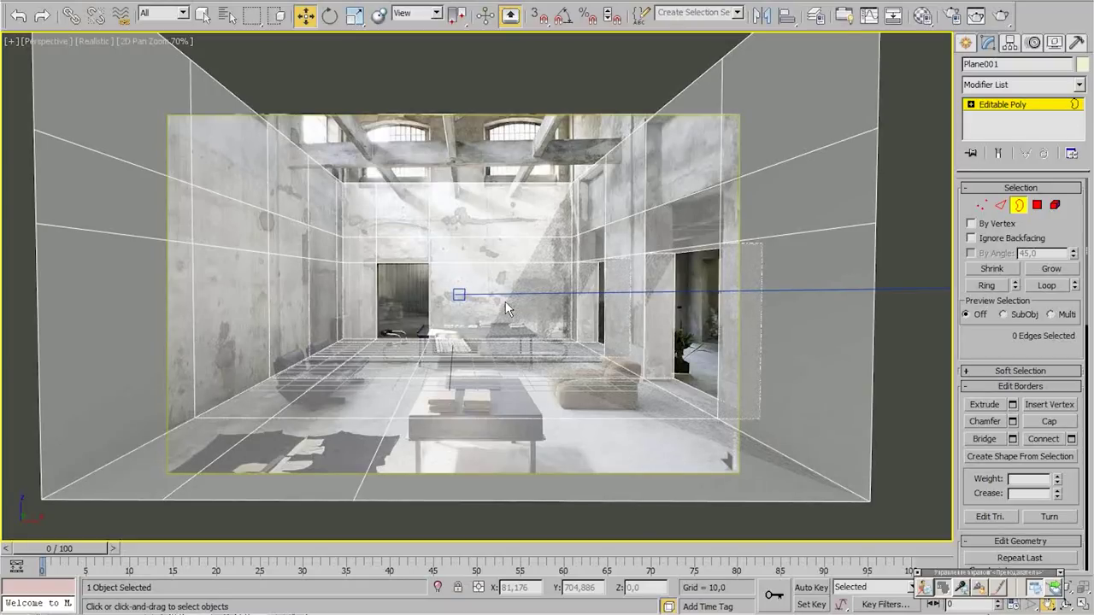
pyautogui.hotkey('alt', 'x')
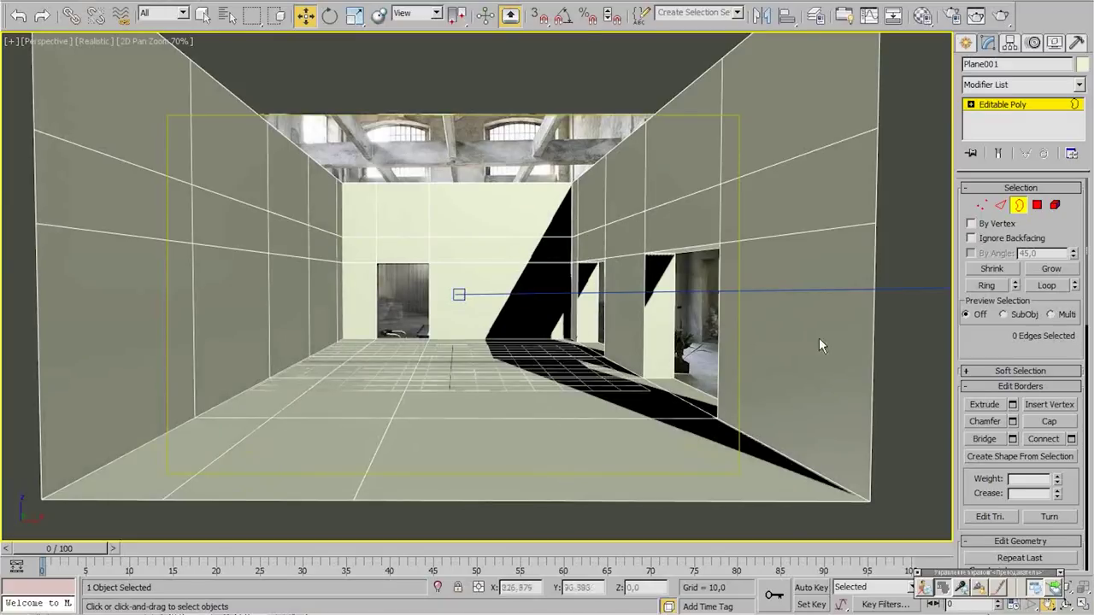
pyautogui.press('3')
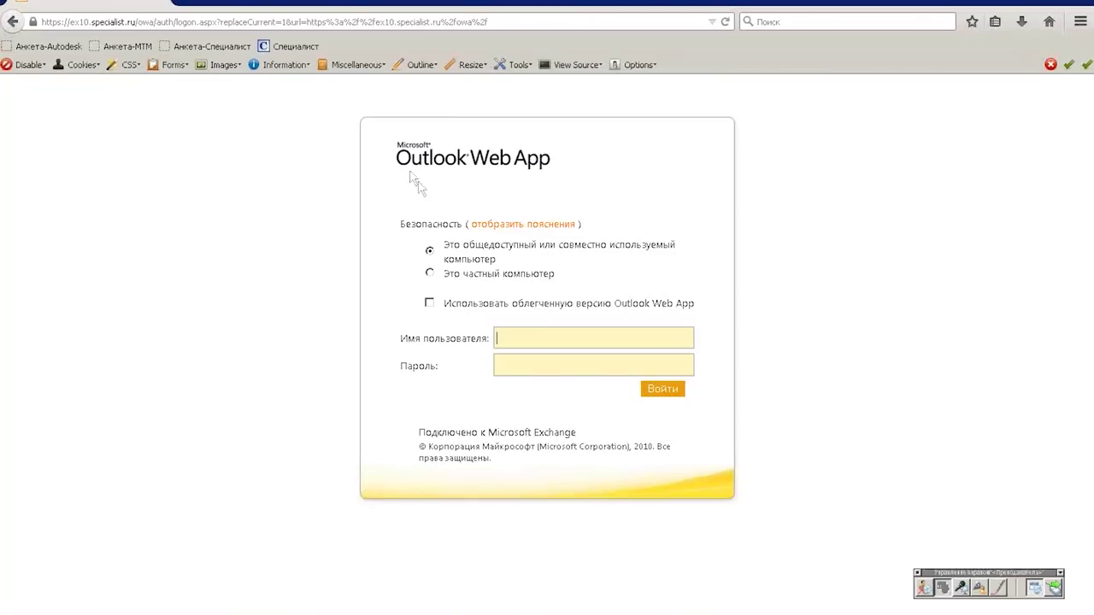
pyautogui.hotkey('ctrl', 't')
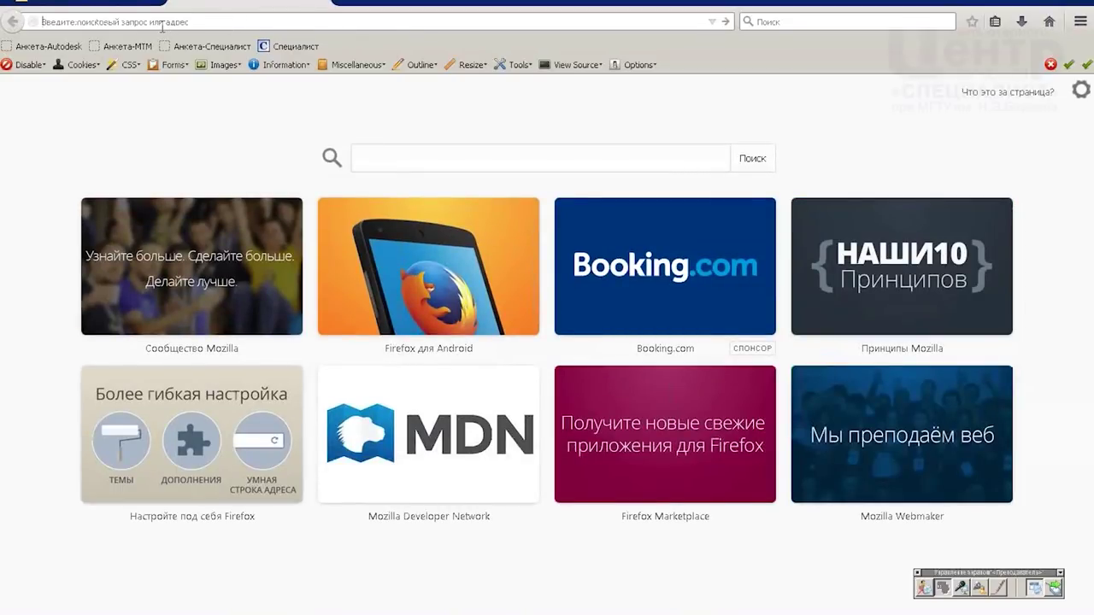
pyautogui.write('spl')
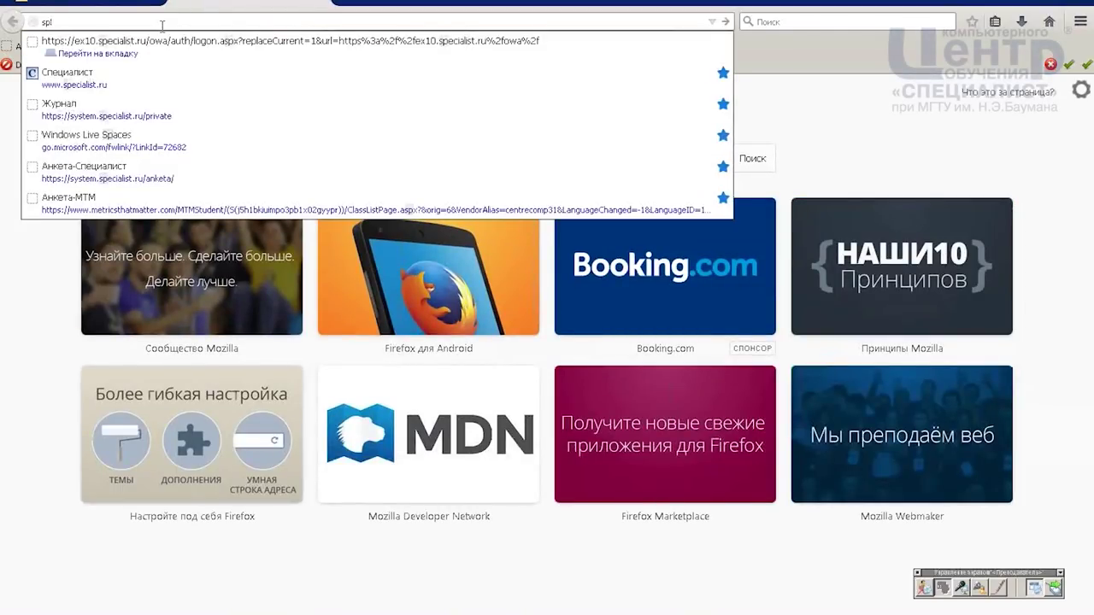
pyautogui.press('Down')
pyautogui.press('Down')
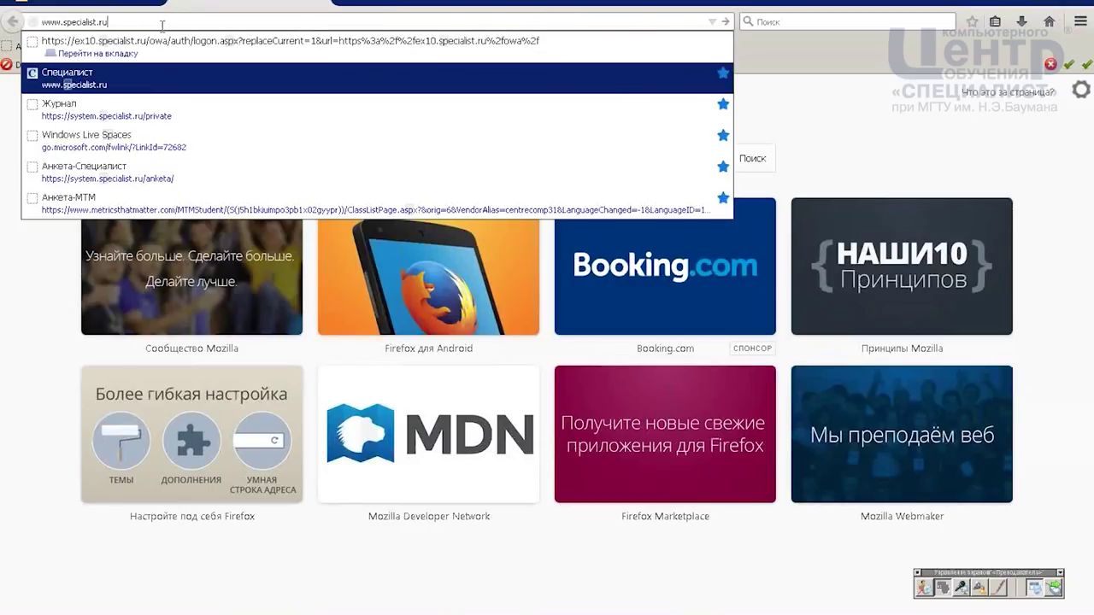
pyautogui.press('Return')
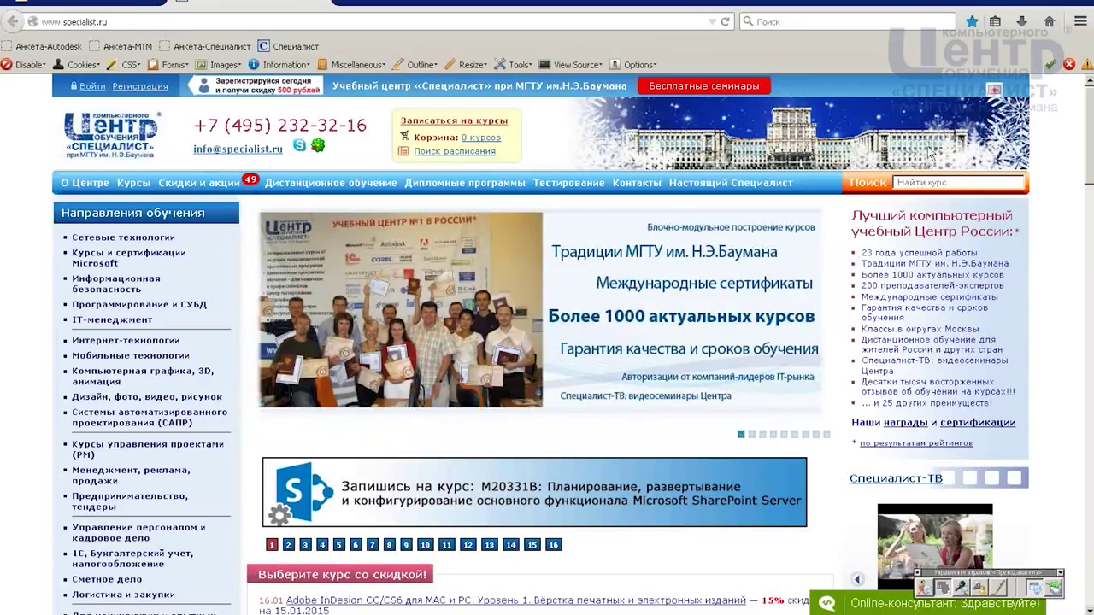
# Search the site for the trainer's surname and open the trainer's profile page from the results
pyautogui.click(921, 182)
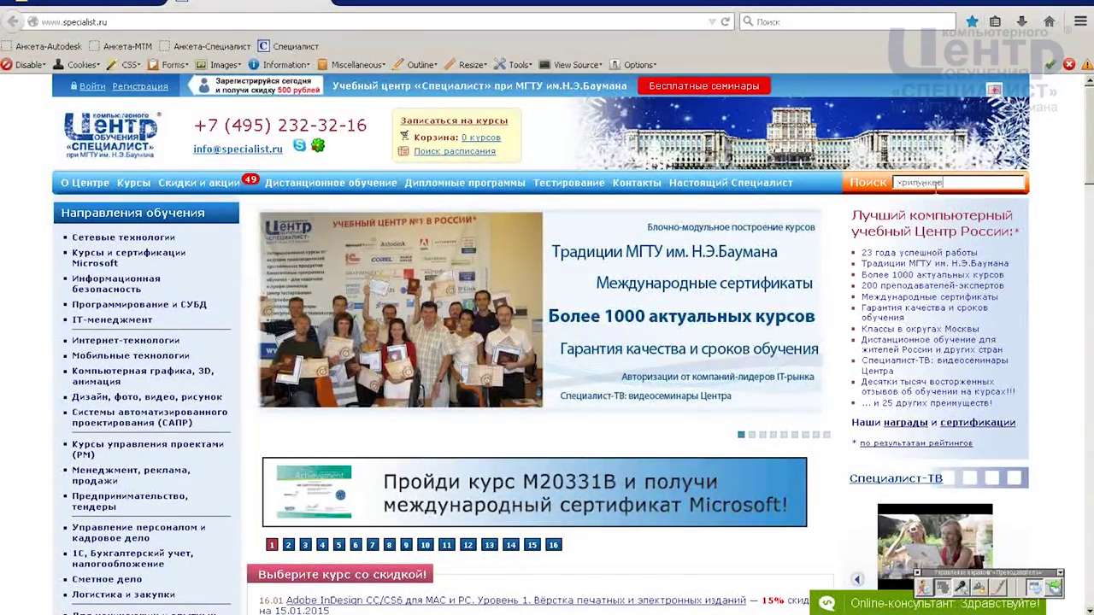
pyautogui.press('Return')
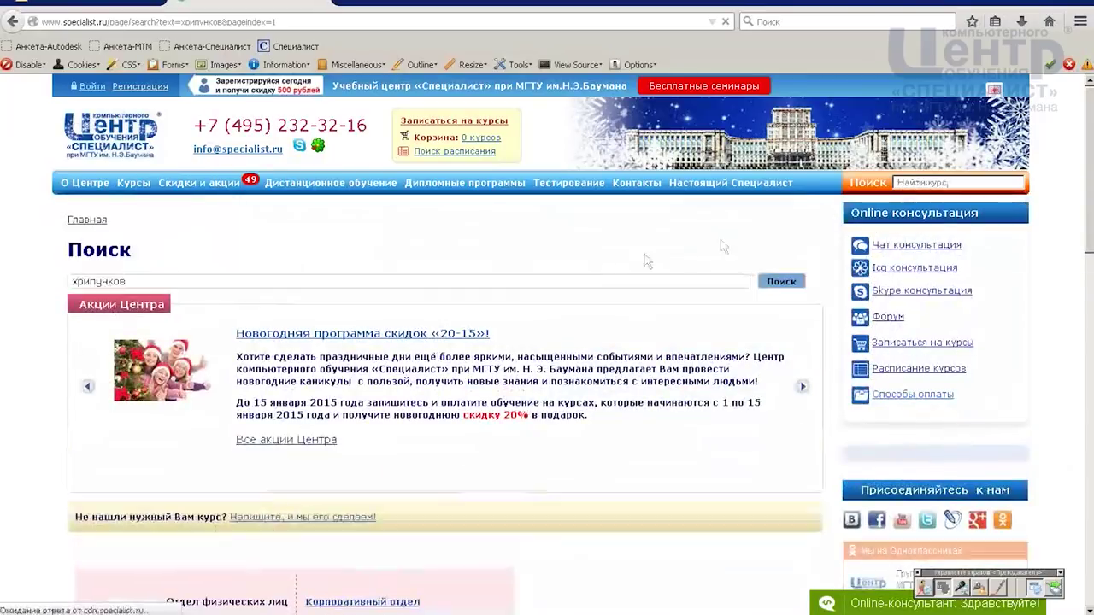
pyautogui.scroll(-3, 407, 346)
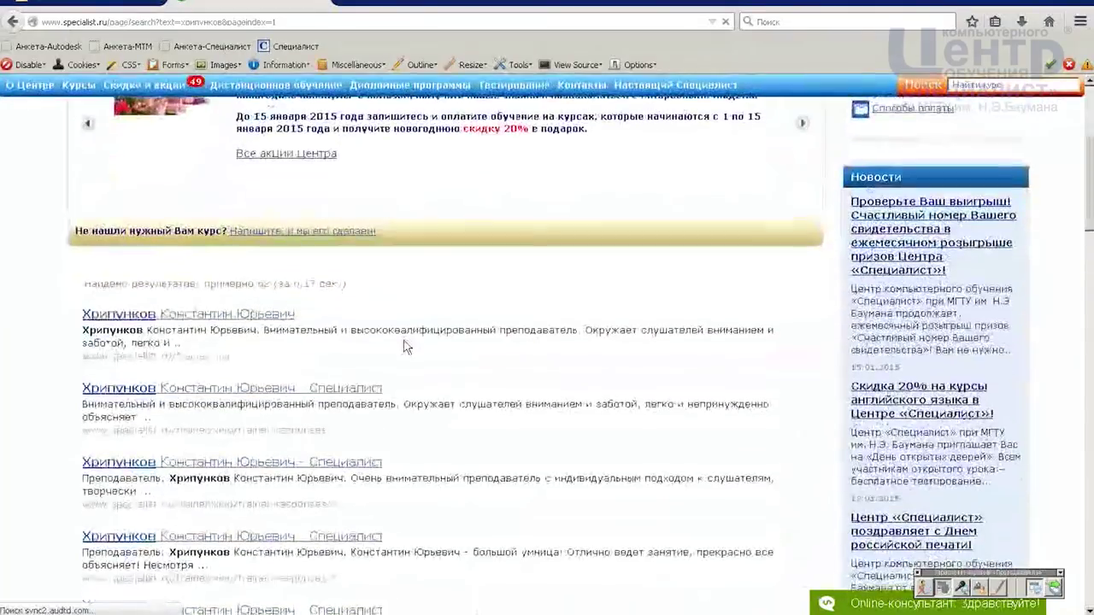
pyautogui.click(213, 314)
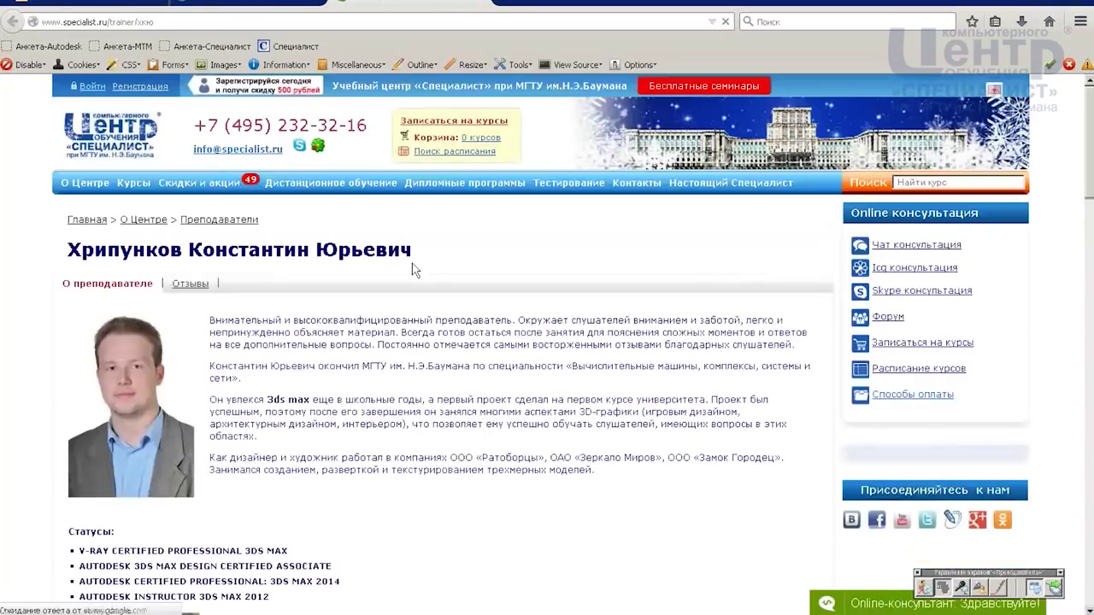
# Look through the trainer's profile, including the biography, certification statuses and schedule of upcoming course groups
pyautogui.scroll(-2, 210, 374)
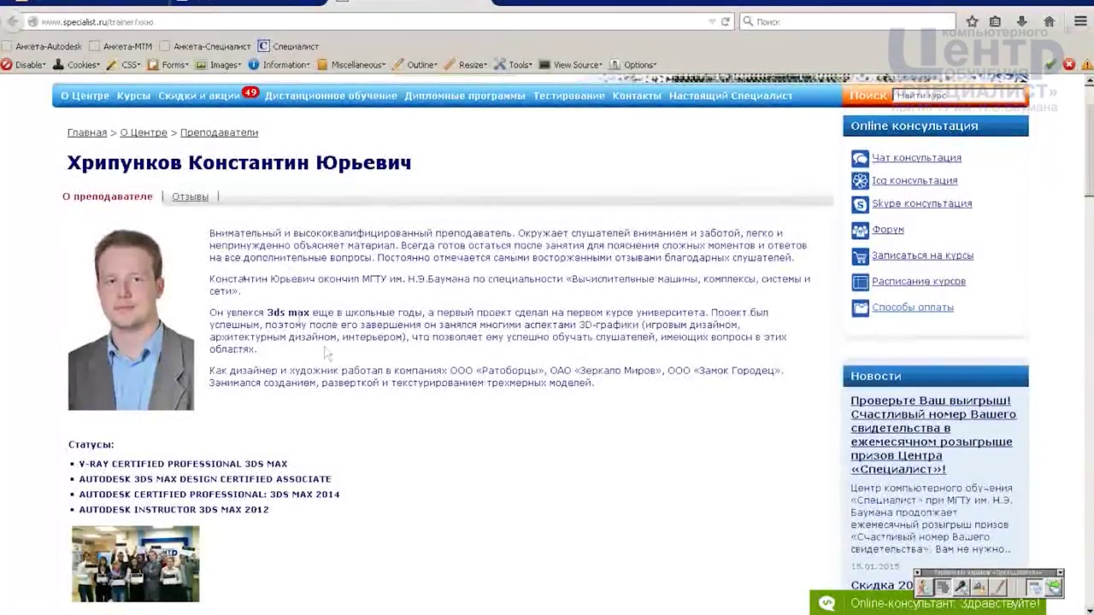
pyautogui.scroll(-5, 529, 357)
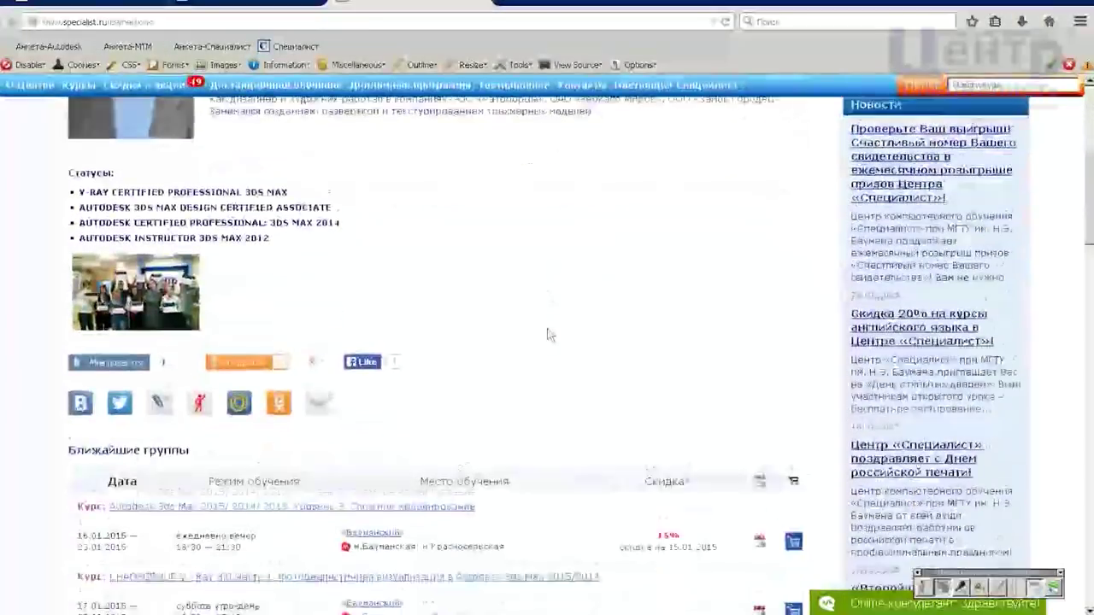
pyautogui.scroll(2, 454, 378)
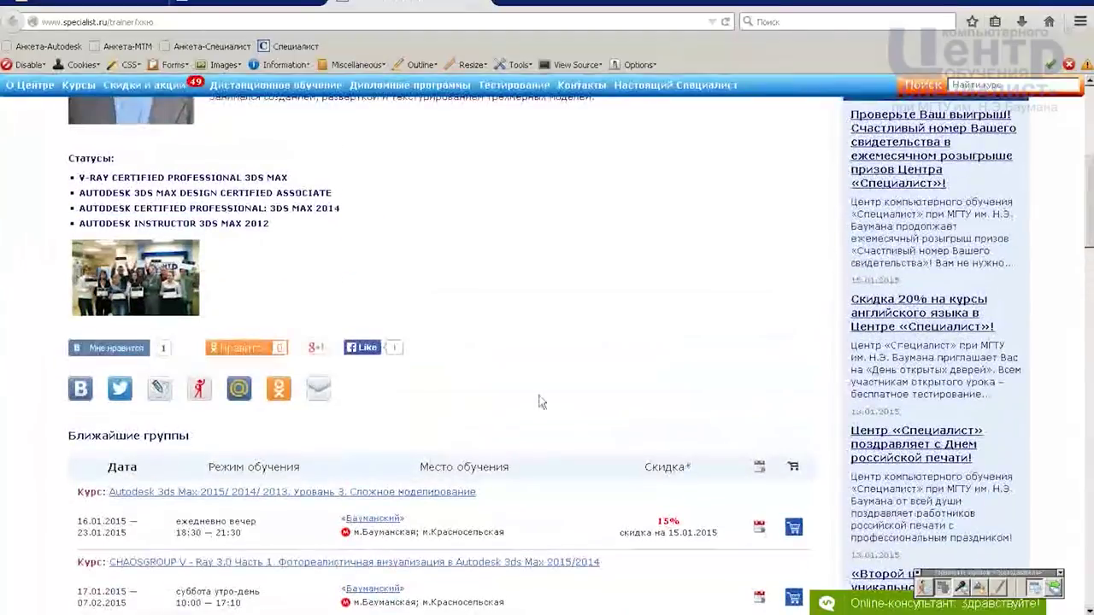
pyautogui.scroll(-3, 485, 415)
pyautogui.scroll(2, 390, 402)
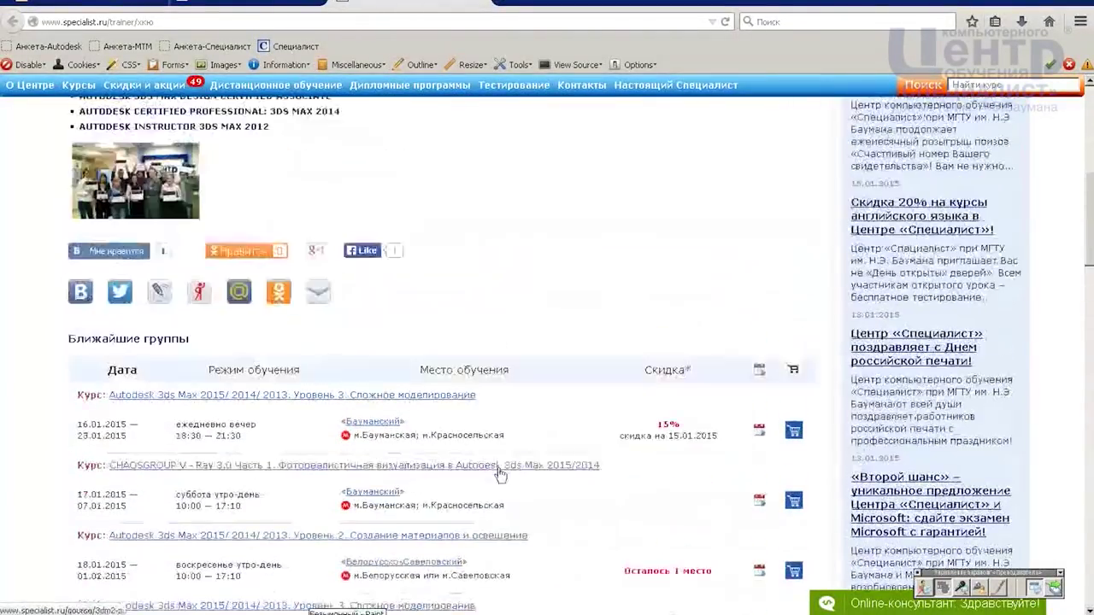
pyautogui.scroll(2, 461, 425)
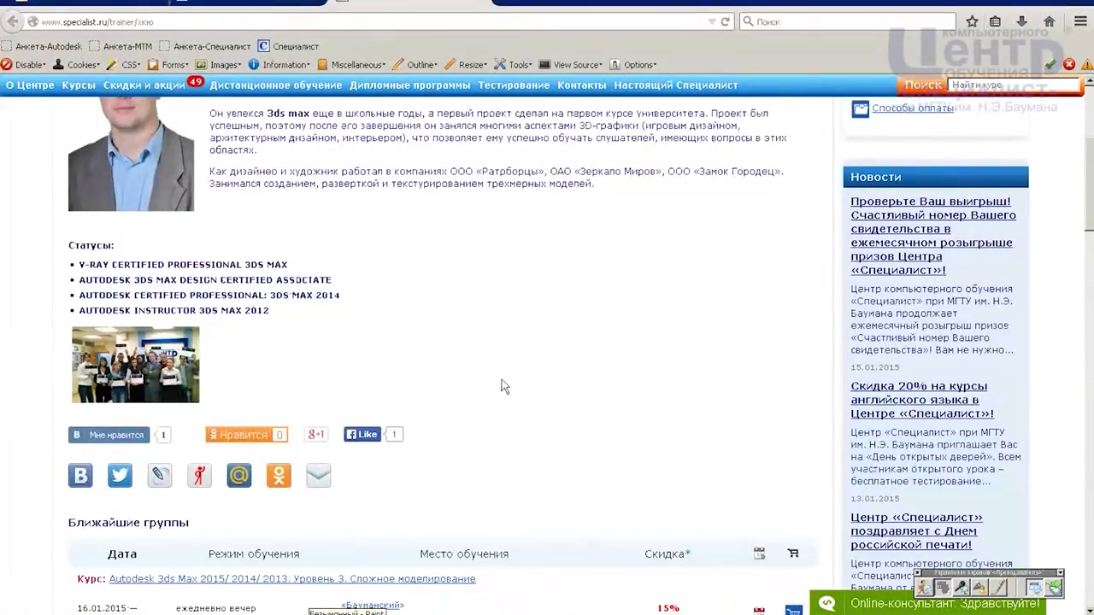
pyautogui.scroll(-7, 502, 389)
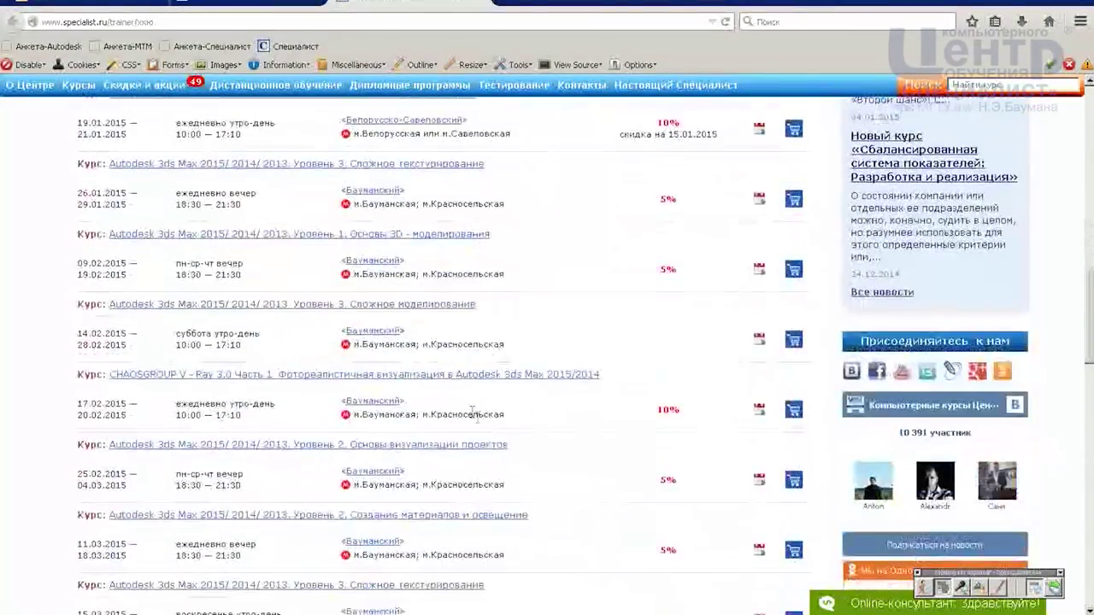
pyautogui.scroll(10, 475, 416)
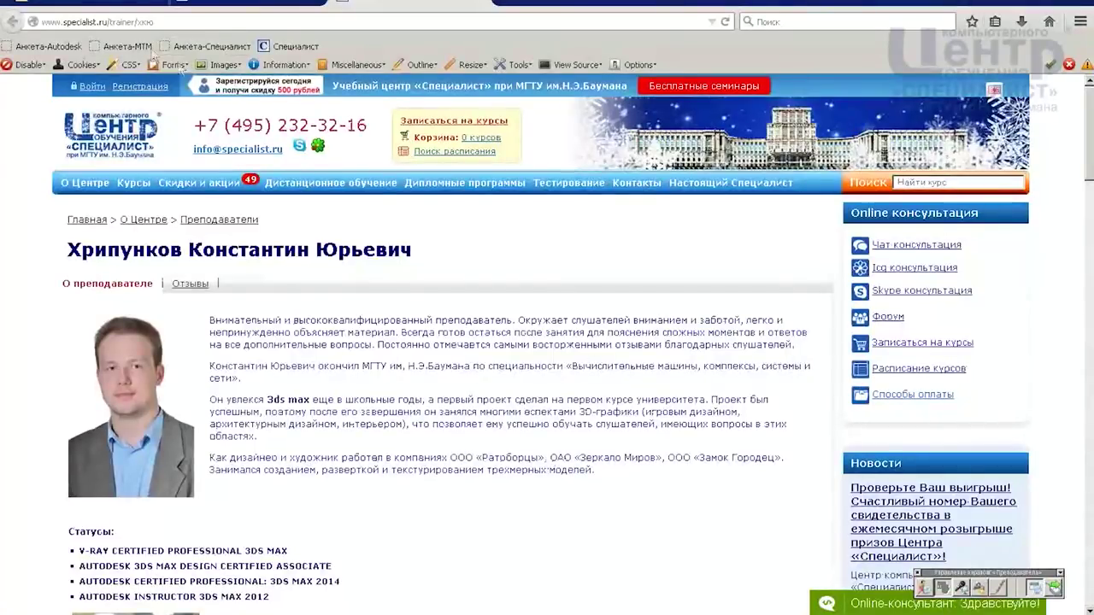